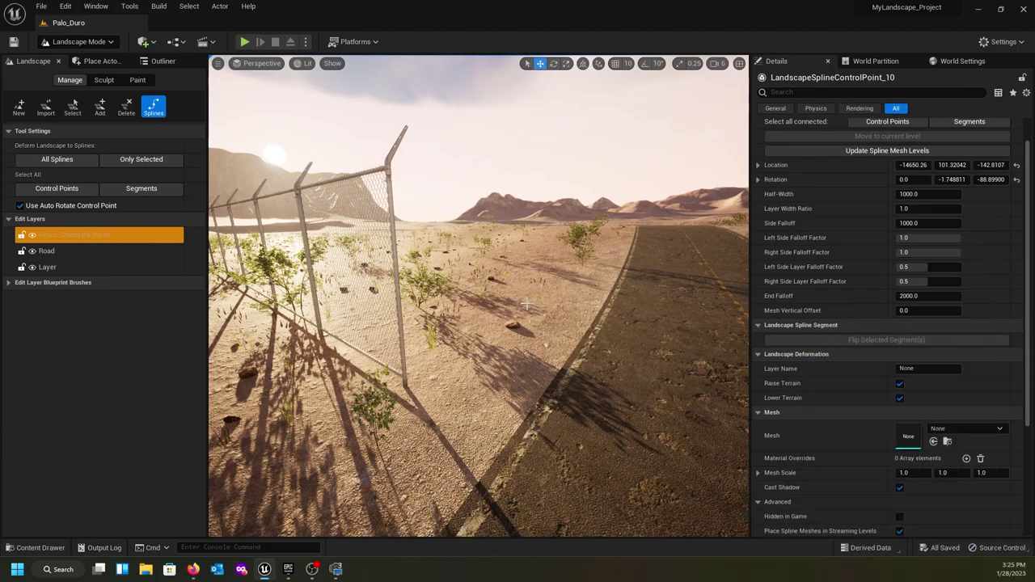
- Toggle the Road edit layer's visibility off and on, and make Road the active landscape edit layer
{"action": "right_click_drag", "start_coordinate": [599, 348], "coordinate": [687, 400]}
{"action": "right_click_drag", "start_coordinate": [487, 217], "coordinate": [429, 253]}
{"action": "right_click_drag", "start_coordinate": [346, 215], "coordinate": [430, 235]}
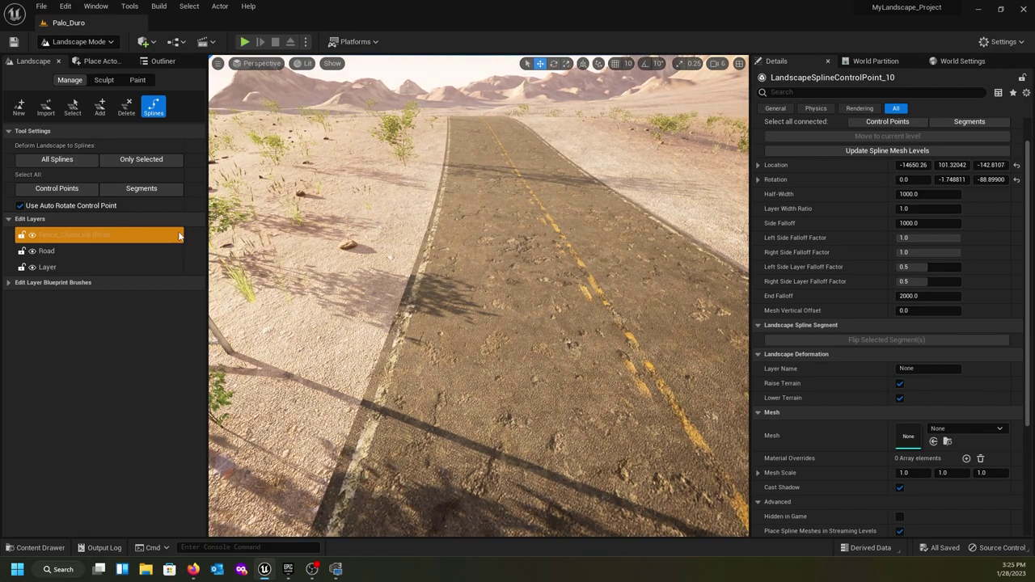
{"action": "left_click", "coordinate": [46, 230]}
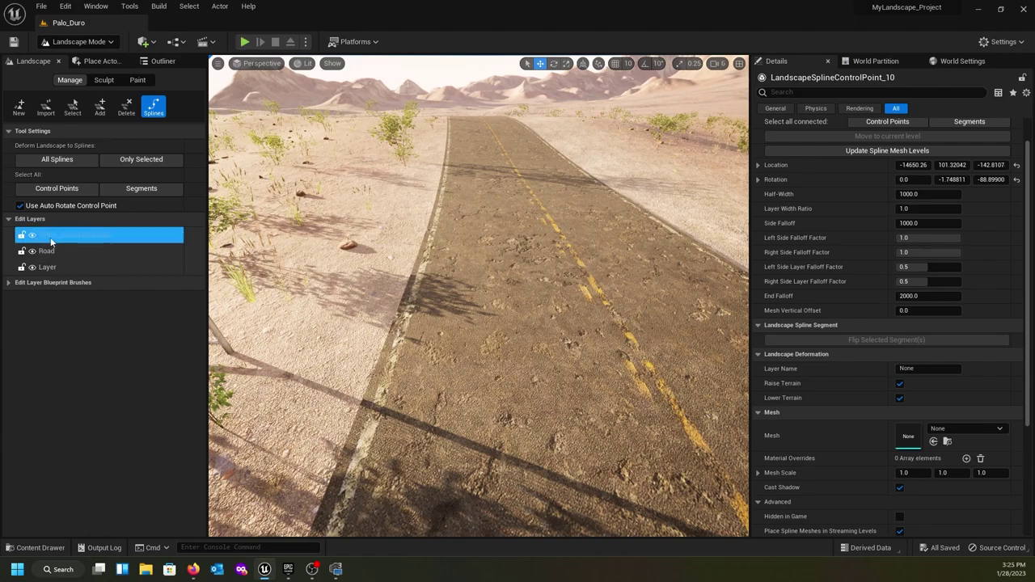
{"action": "left_click_drag", "start_coordinate": [81, 239], "coordinate": [31, 255]}
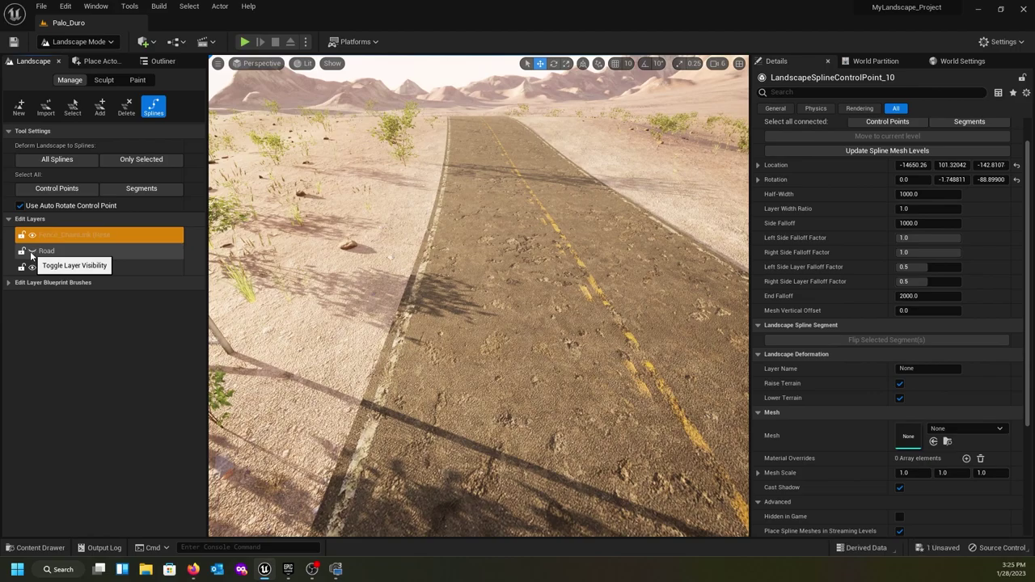
{"action": "left_click", "coordinate": [37, 252]}
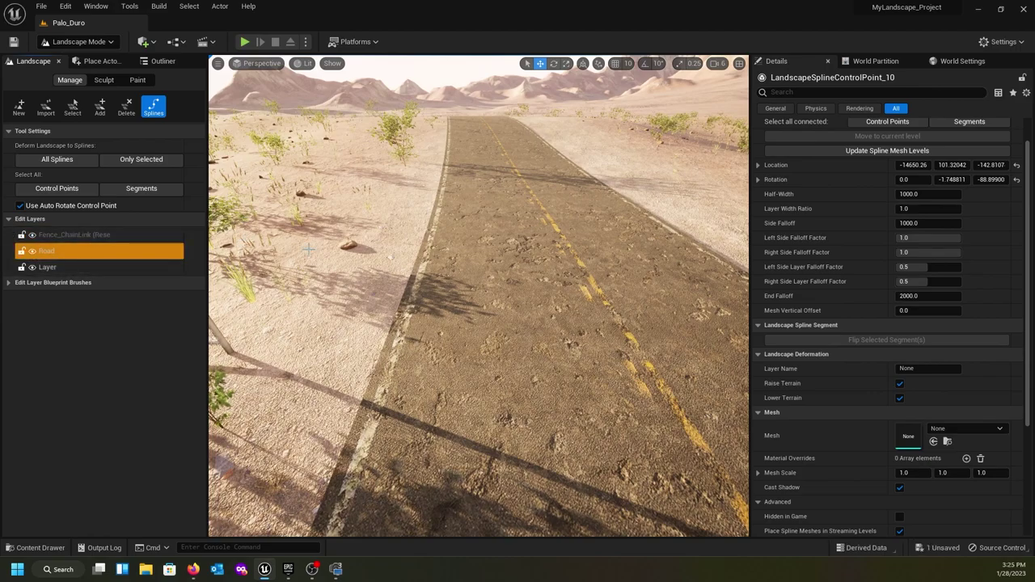
- View the fence and road across the desert terrain and save all changes in the project
{"action": "right_click_drag", "start_coordinate": [479, 296], "coordinate": [458, 288]}
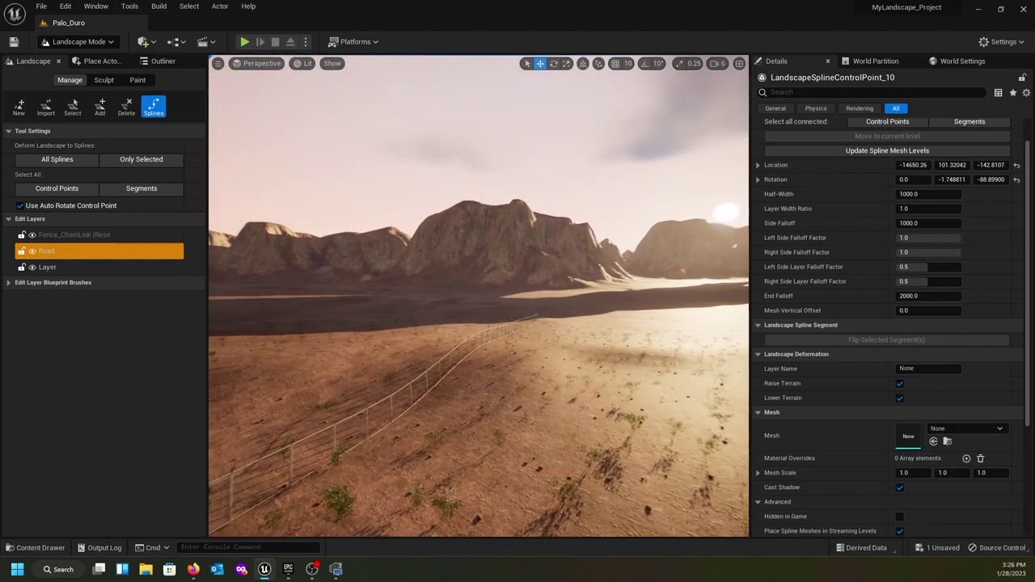
{"action": "mouse_move", "coordinate": [408, 303]}
{"action": "right_mouse_down"}
{"action": "mouse_move", "coordinate": [212, 305]}
{"action": "mouse_move", "coordinate": [209, 318]}
{"action": "mouse_move", "coordinate": [398, 305]}
{"action": "right_mouse_up"}
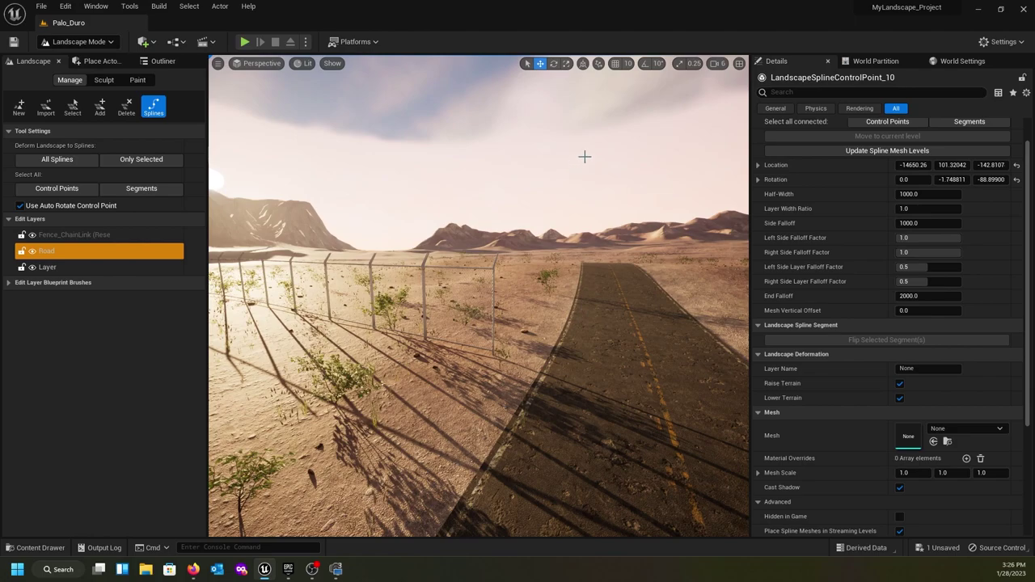
{"action": "left_click", "coordinate": [37, 7]}
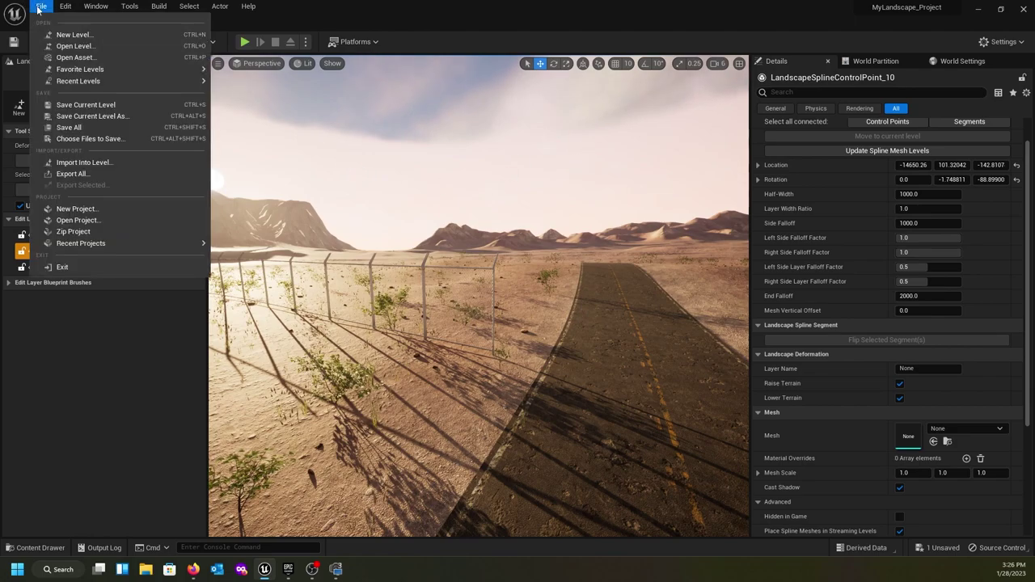
{"action": "left_click", "coordinate": [134, 127]}
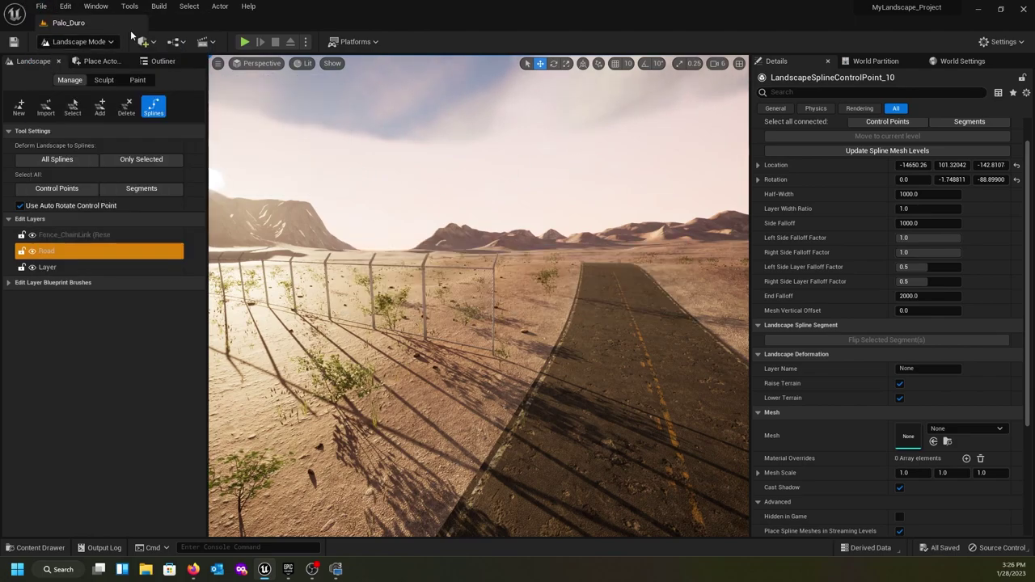
- Open the Aspen level from the project's Maps folder
{"action": "left_click", "coordinate": [41, 6]}
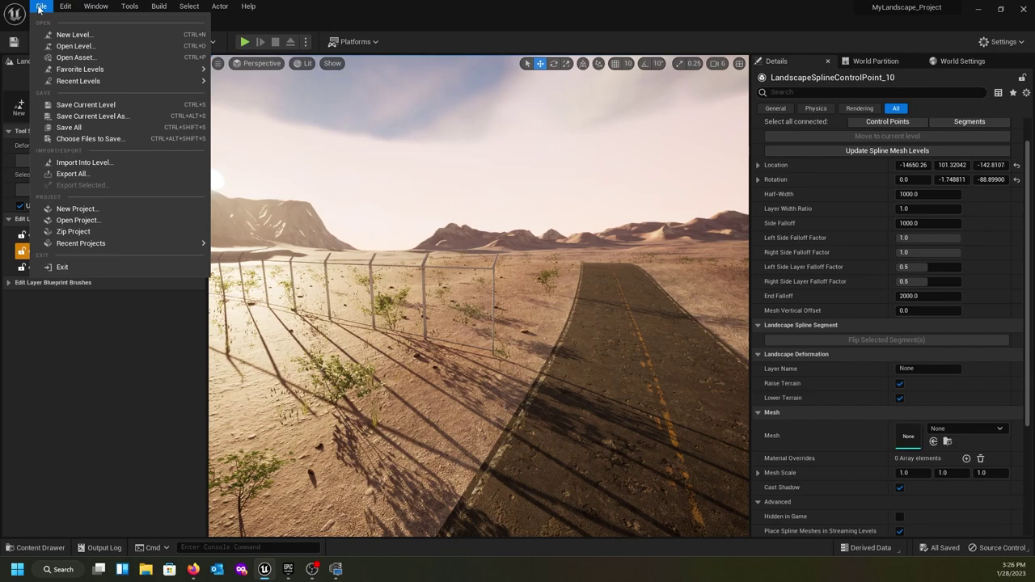
{"action": "left_click", "coordinate": [58, 46]}
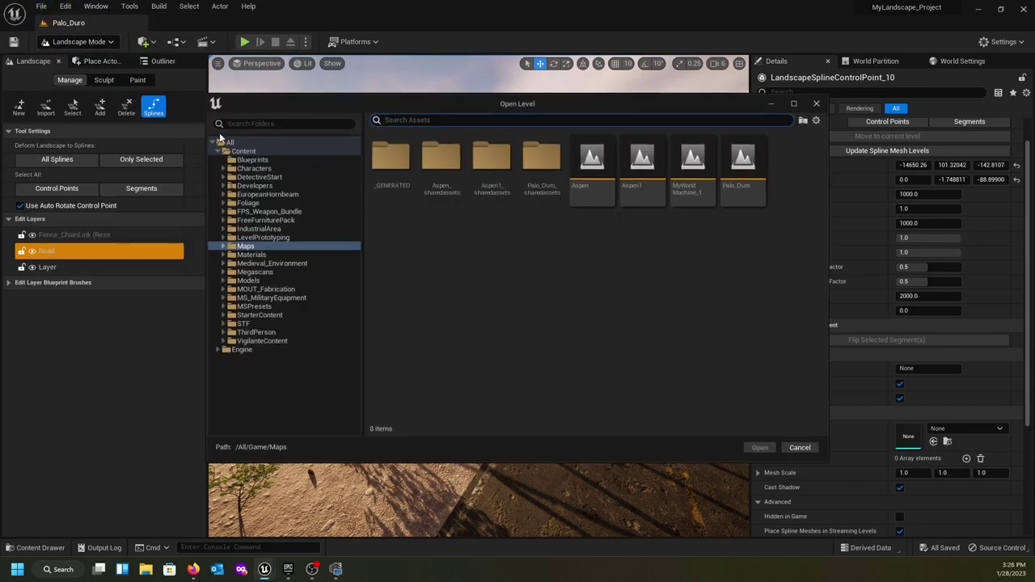
{"action": "left_click", "coordinate": [601, 182]}
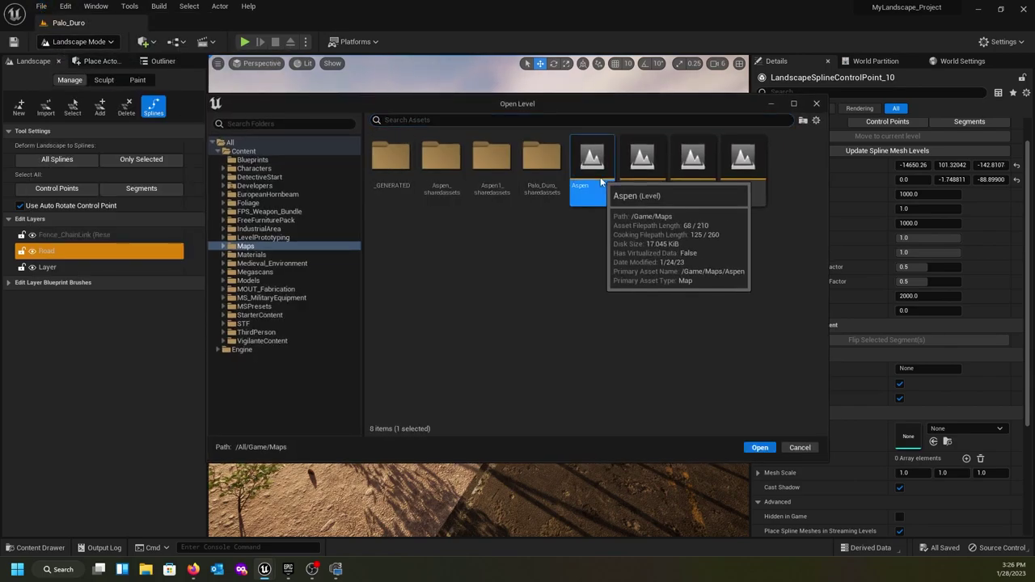
{"action": "double_click", "coordinate": [599, 183]}
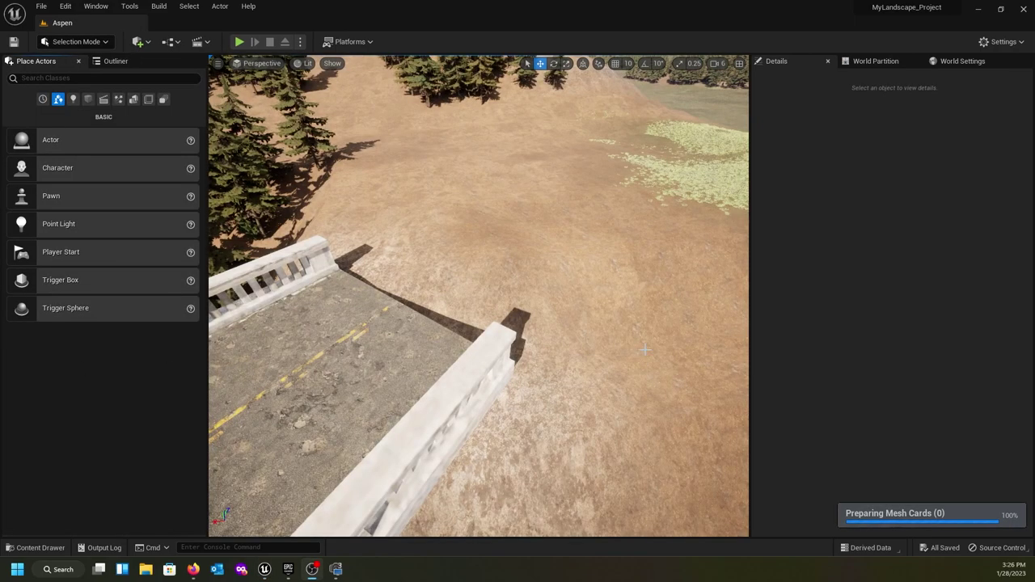
- Examine the bridge with its trucks, the river and the banks at both ends of the bridge
{"action": "right_click_drag", "start_coordinate": [621, 333], "coordinate": [542, 277]}
{"action": "right_click_drag", "start_coordinate": [548, 357], "coordinate": [643, 357]}
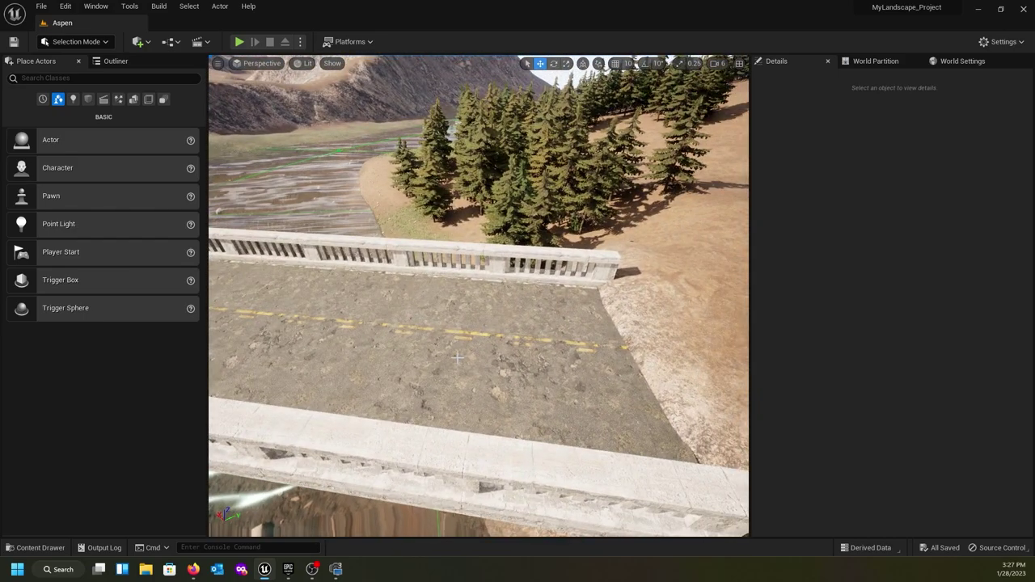
{"action": "right_click_drag", "start_coordinate": [457, 356], "coordinate": [495, 346]}
{"action": "key", "text": "e"}
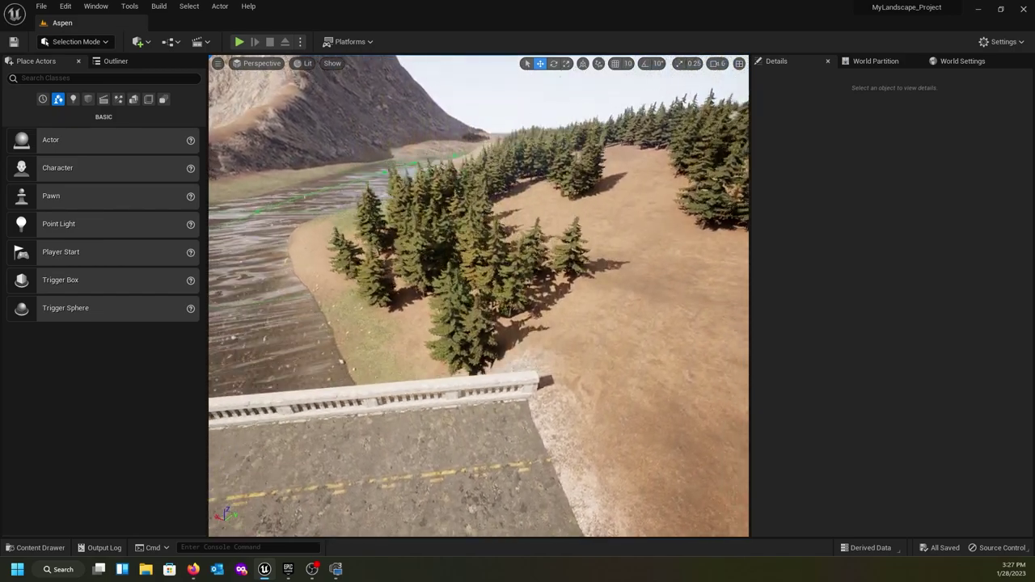
{"action": "right_click_drag", "start_coordinate": [458, 383], "coordinate": [526, 383]}
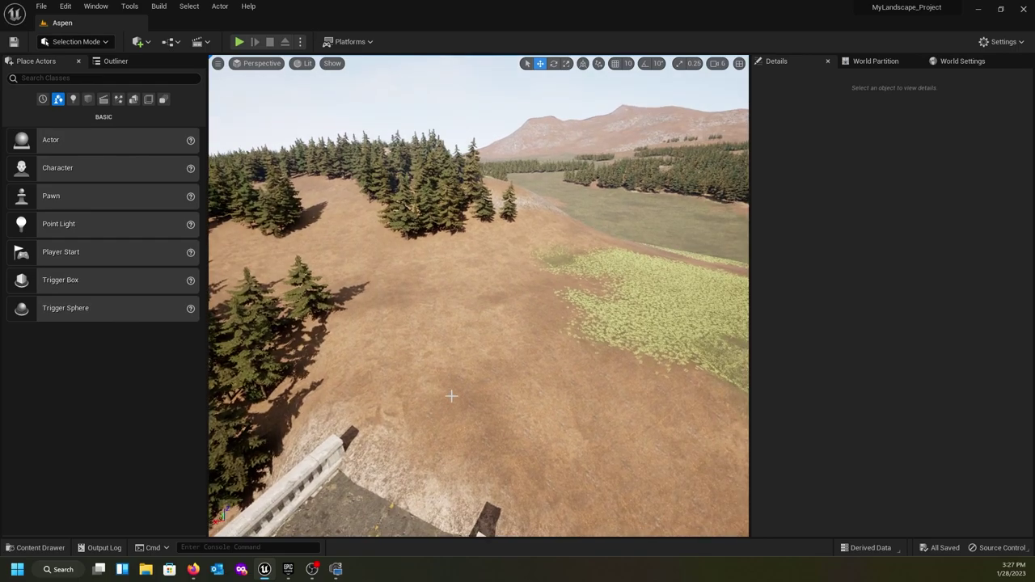
{"action": "right_click_drag", "start_coordinate": [526, 383], "coordinate": [428, 447]}
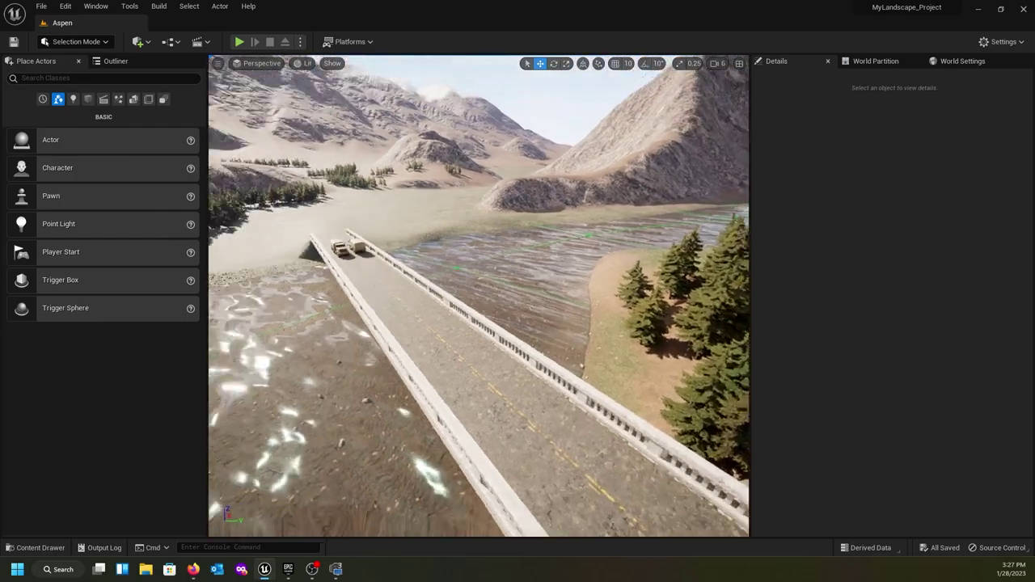
{"action": "right_click_drag", "start_coordinate": [428, 447], "coordinate": [730, 411]}
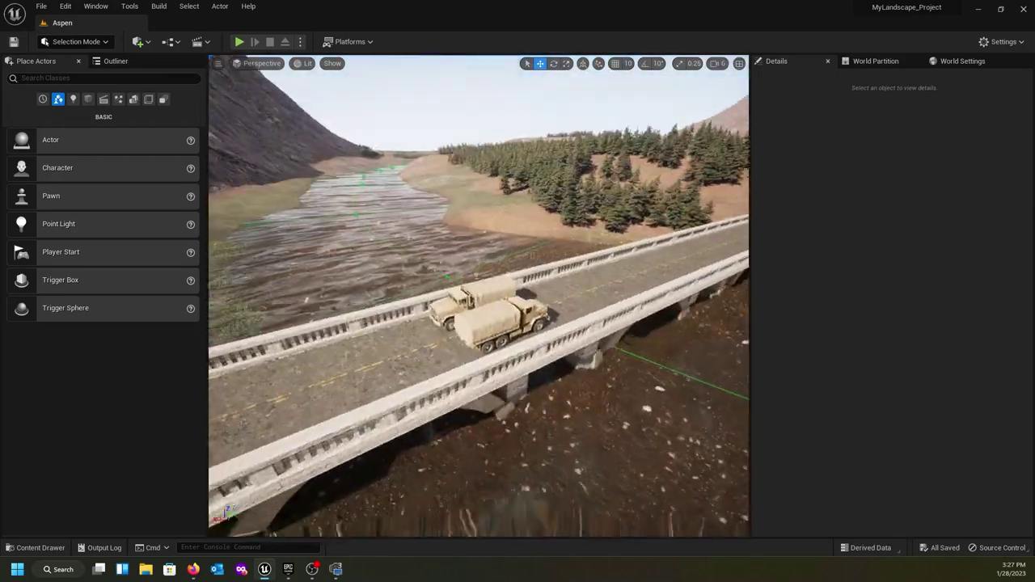
{"action": "right_click_drag", "start_coordinate": [479, 323], "coordinate": [728, 305]}
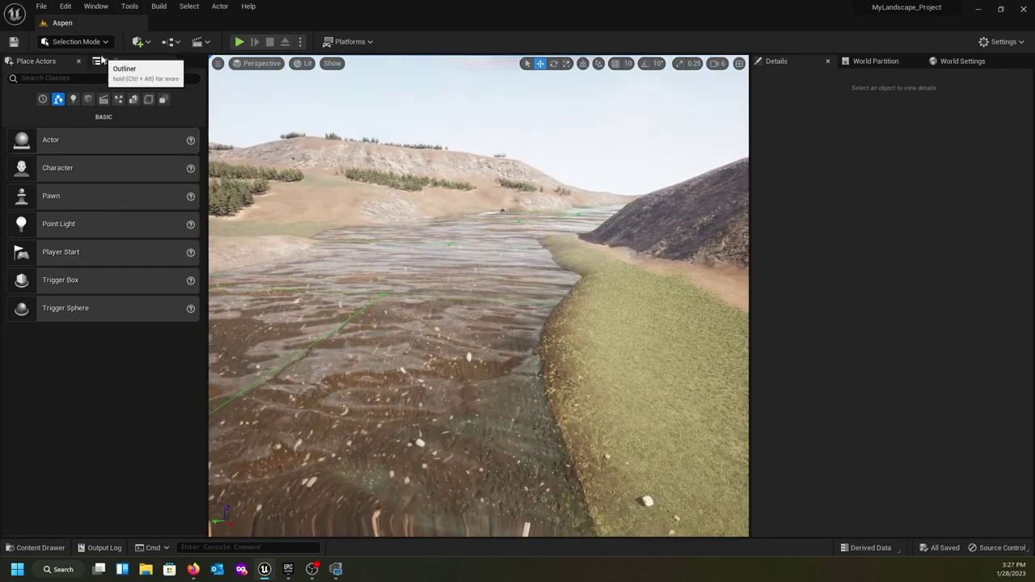
{"action": "right_click_drag", "start_coordinate": [313, 311], "coordinate": [347, 325]}
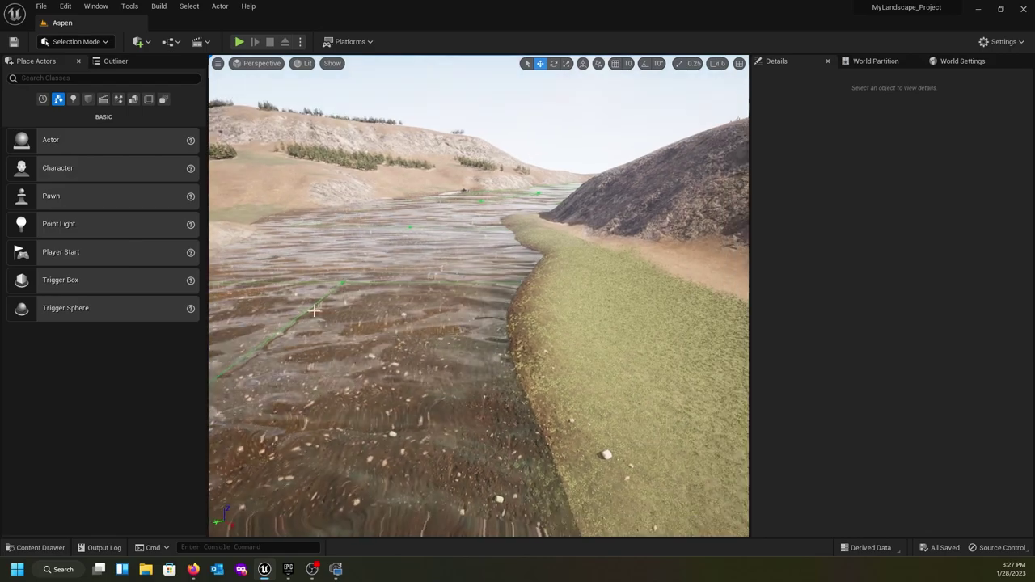
{"action": "right_click_drag", "start_coordinate": [492, 347], "coordinate": [267, 254]}
{"action": "key", "text": "w"}
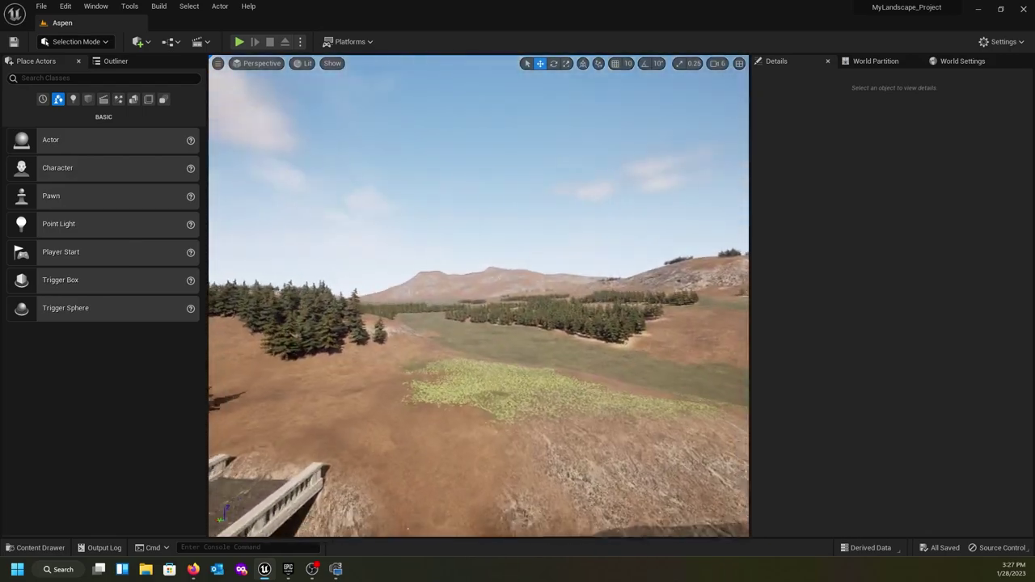
- Survey the forests, river and valley on both sides of the bridge from high above
{"action": "right_click_drag", "start_coordinate": [315, 310], "coordinate": [315, 310]}
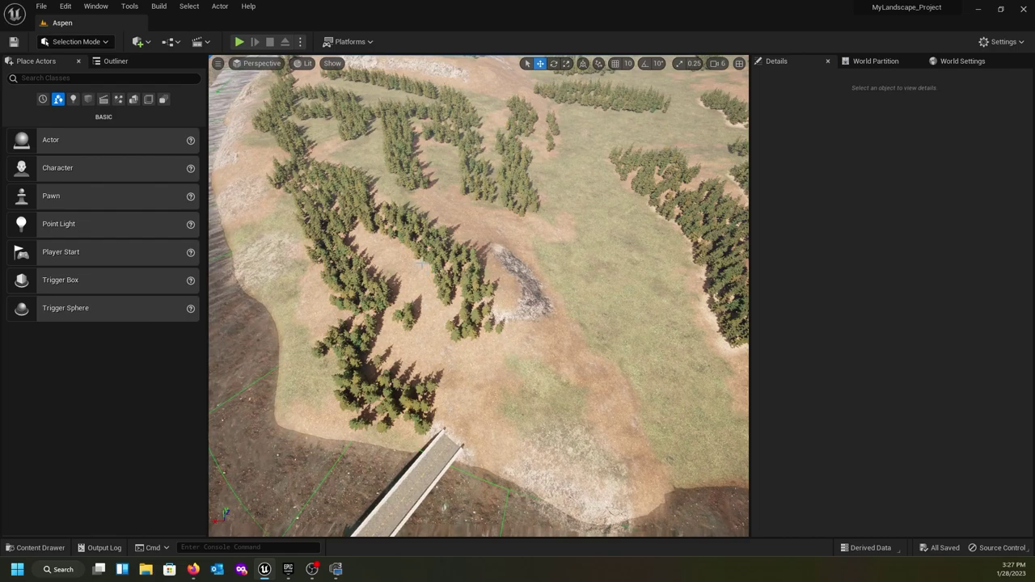
{"action": "right_click_drag", "start_coordinate": [315, 310], "coordinate": [363, 284]}
{"action": "right_click_drag", "start_coordinate": [315, 310], "coordinate": [314, 311]}
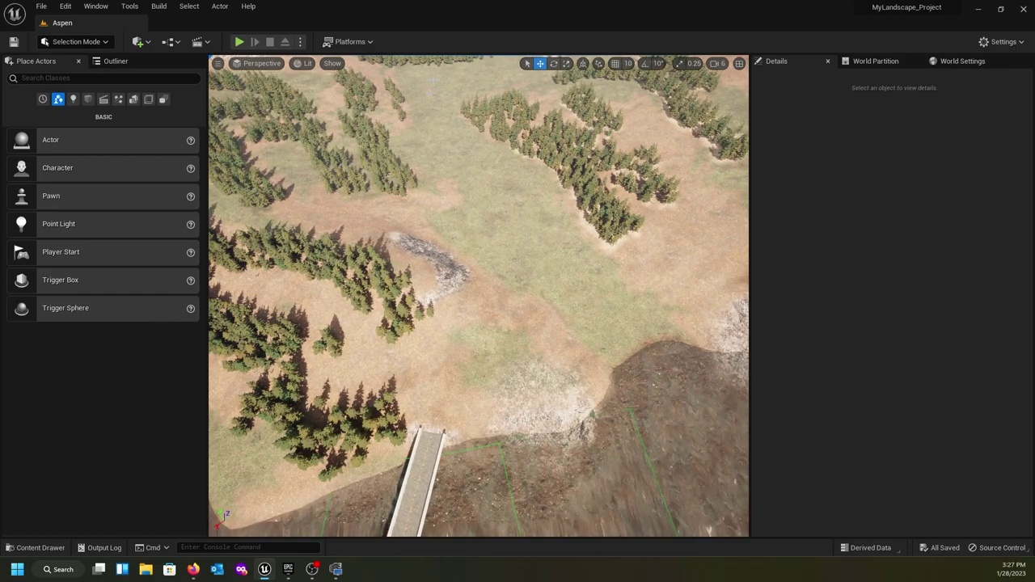
{"action": "right_click_drag", "start_coordinate": [446, 145], "coordinate": [446, 145]}
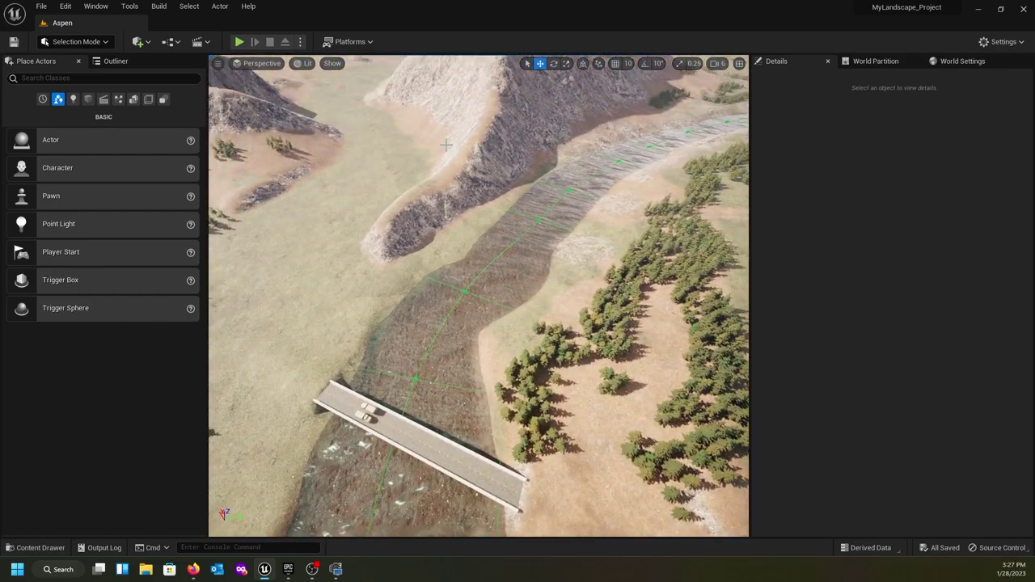
{"action": "right_click_drag", "start_coordinate": [350, 220], "coordinate": [350, 220]}
{"action": "right_click_drag", "start_coordinate": [445, 144], "coordinate": [351, 220]}
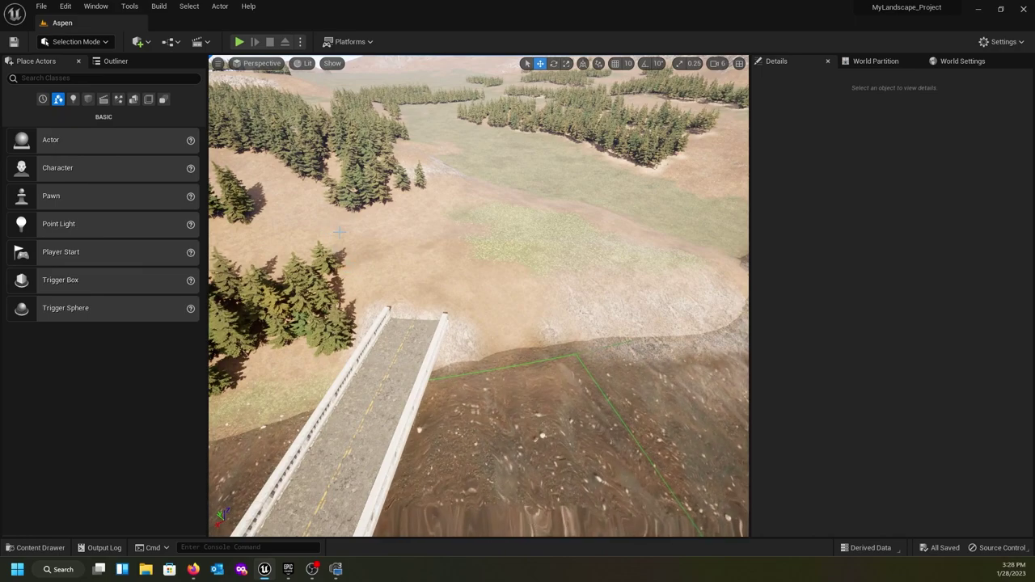
- Inspect the open ground from the tree-side end of the bridge through the grassy valley beyond it
{"action": "right_click_drag", "start_coordinate": [339, 232], "coordinate": [339, 232]}
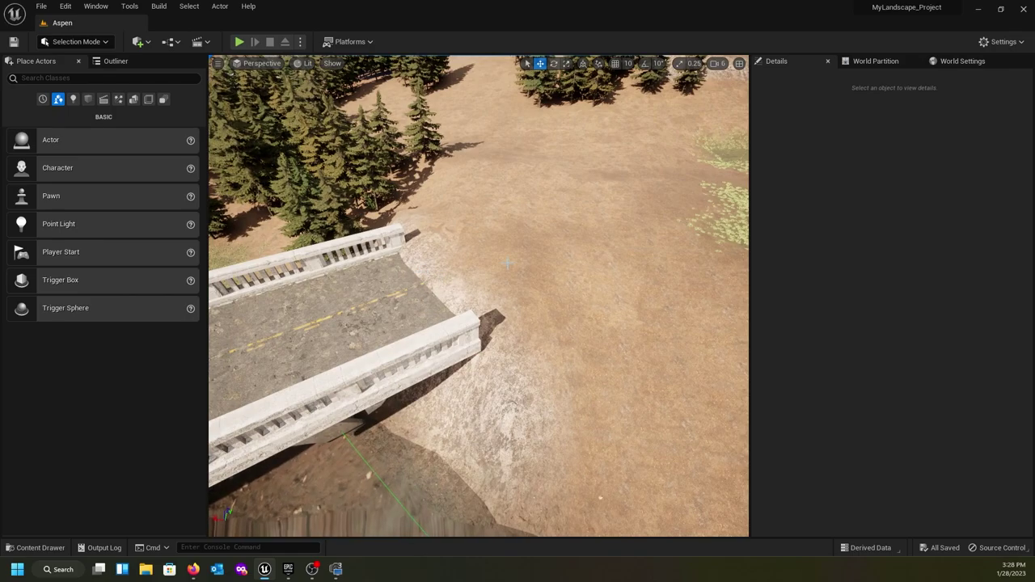
{"action": "right_click_drag", "start_coordinate": [508, 264], "coordinate": [339, 343]}
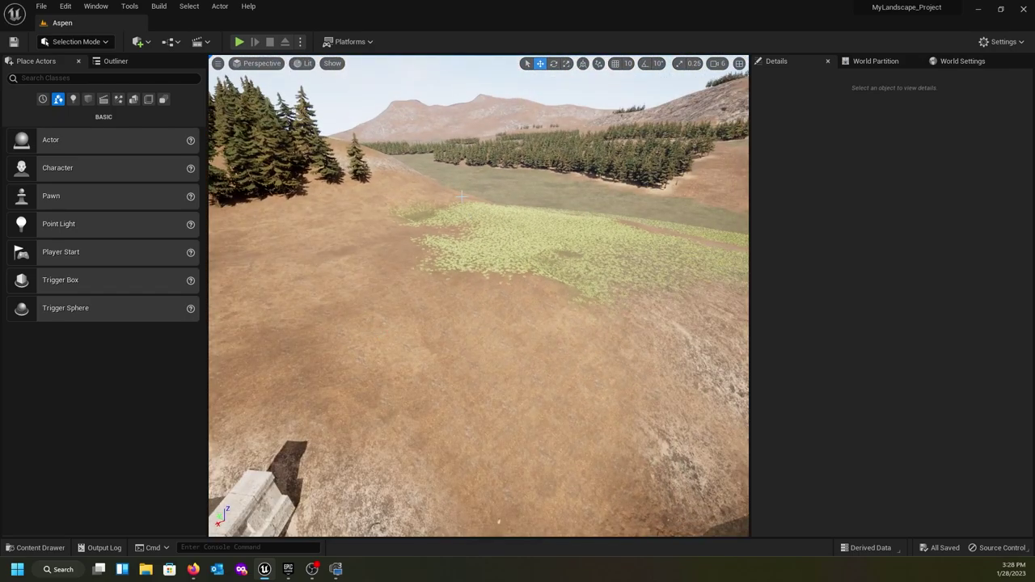
{"action": "right_click_drag", "start_coordinate": [434, 213], "coordinate": [433, 308]}
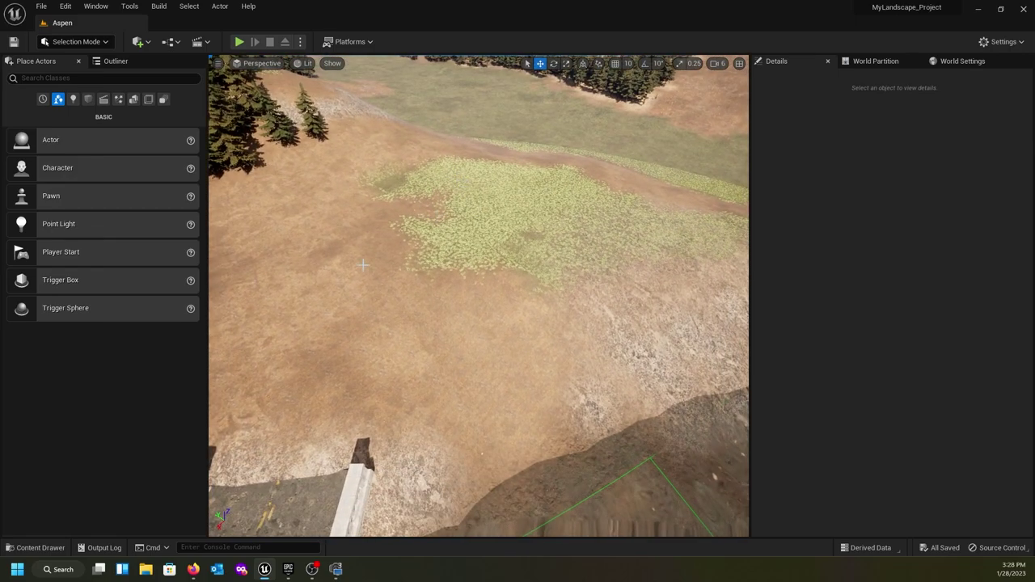
{"action": "right_click_drag", "start_coordinate": [361, 314], "coordinate": [361, 217]}
{"action": "right_click_drag", "start_coordinate": [453, 267], "coordinate": [453, 255]}
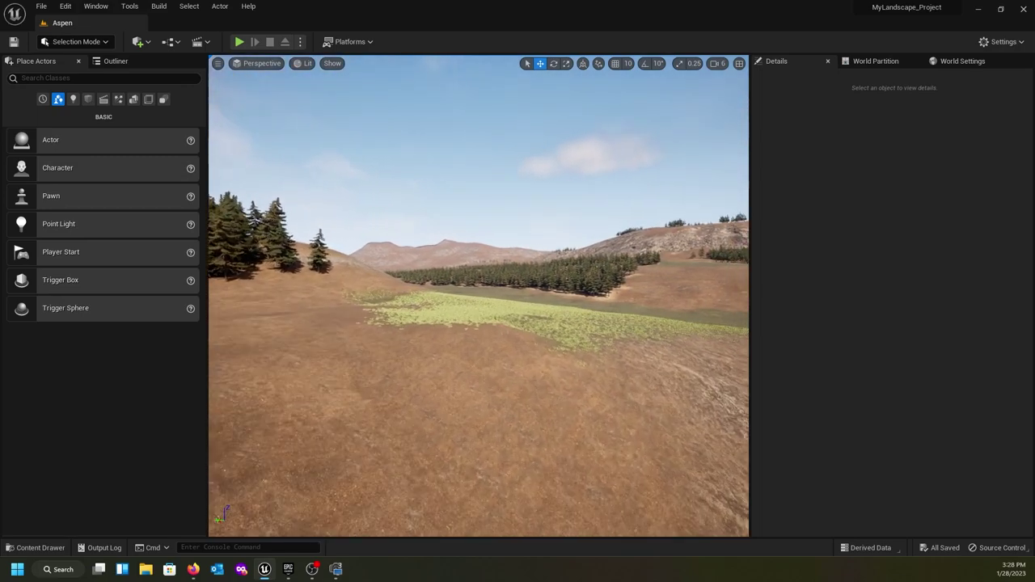
{"action": "right_click_drag", "start_coordinate": [479, 296], "coordinate": [463, 346]}
{"action": "right_click_drag", "start_coordinate": [453, 279], "coordinate": [516, 229]}
{"action": "right_click_drag", "start_coordinate": [437, 259], "coordinate": [436, 283]}
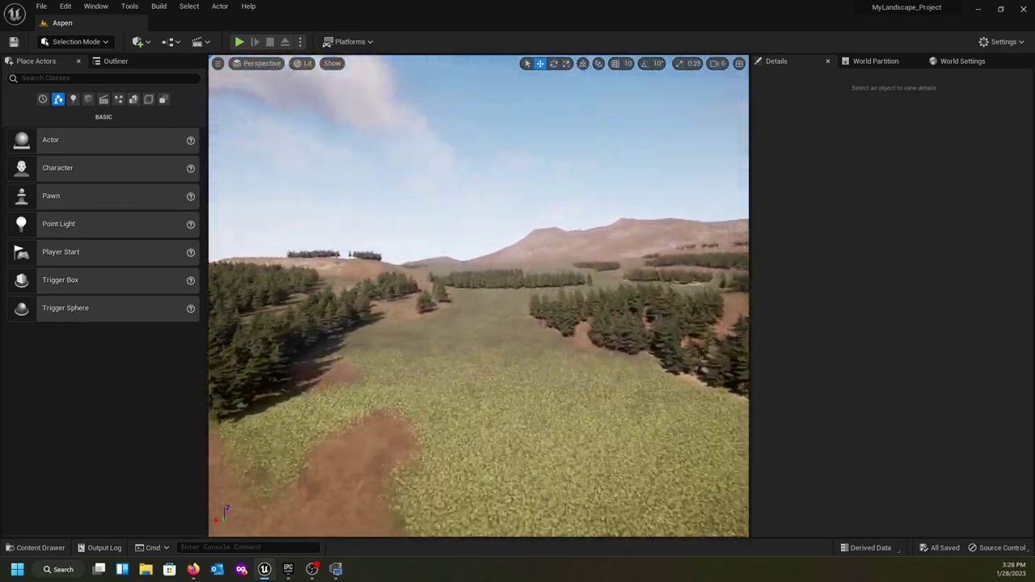
{"action": "right_click_drag", "start_coordinate": [517, 275], "coordinate": [299, 226]}
{"action": "key", "text": "w"}
{"action": "right_click_drag", "start_coordinate": [446, 279], "coordinate": [431, 308]}
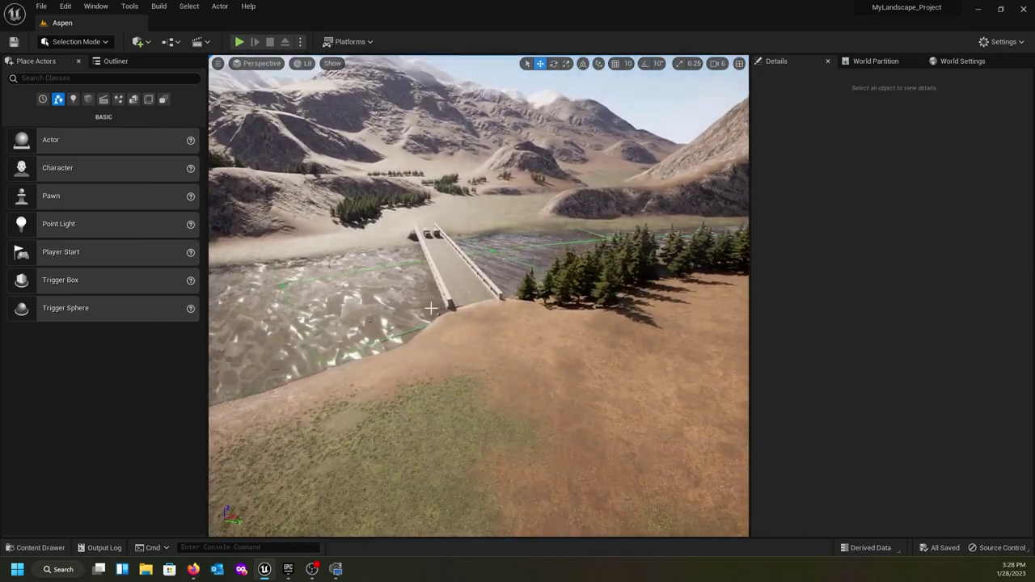
- Switch to Landscape Mode's Paint tool with Path as the target layer, and view the bridge's end from above
{"action": "left_click", "coordinate": [87, 42]}
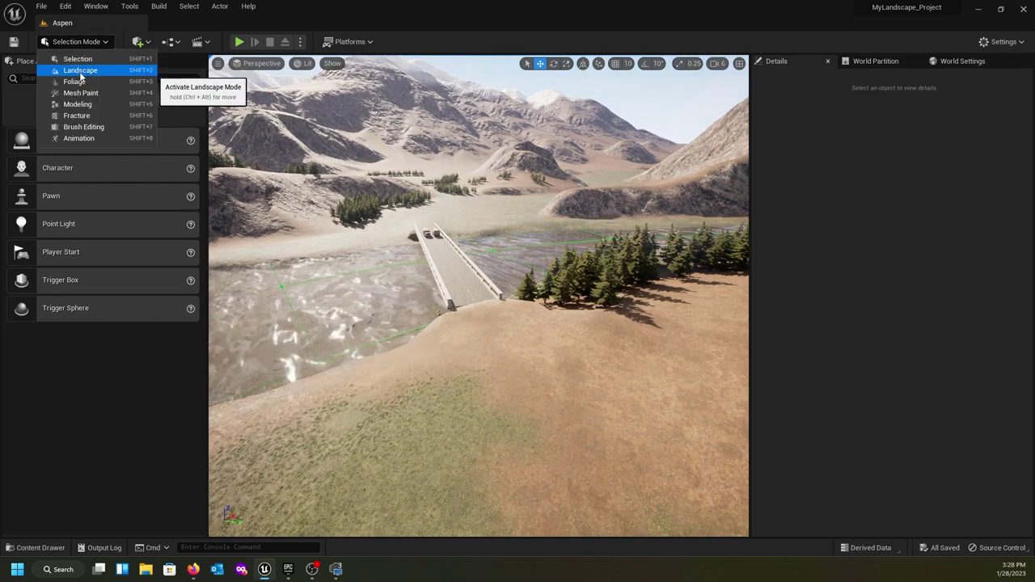
{"action": "left_click", "coordinate": [79, 71]}
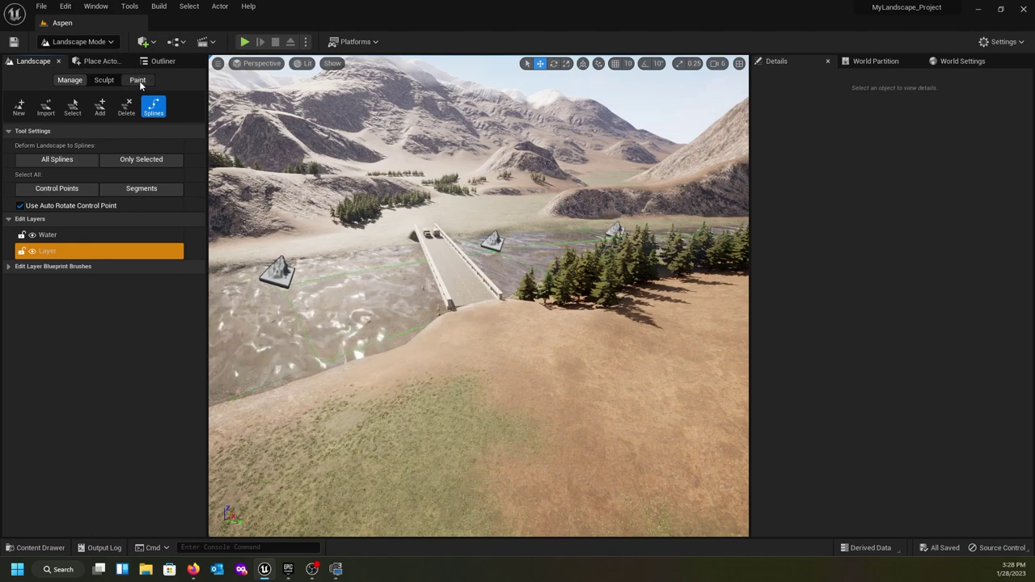
{"action": "left_click", "coordinate": [137, 80]}
{"action": "scroll", "coordinate": [59, 276], "scroll_direction": "down", "scroll_amount": 5}
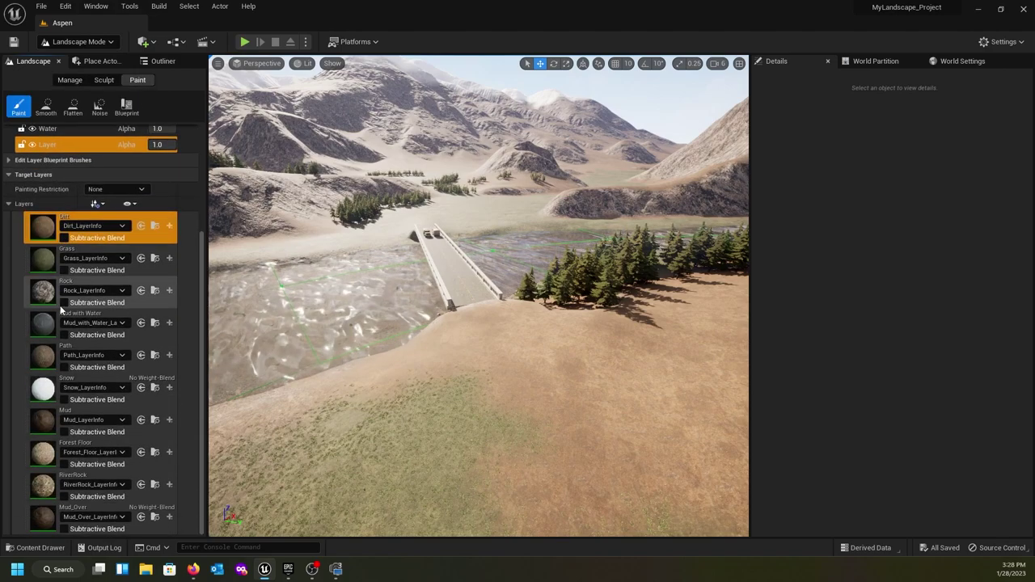
{"action": "left_click", "coordinate": [29, 359]}
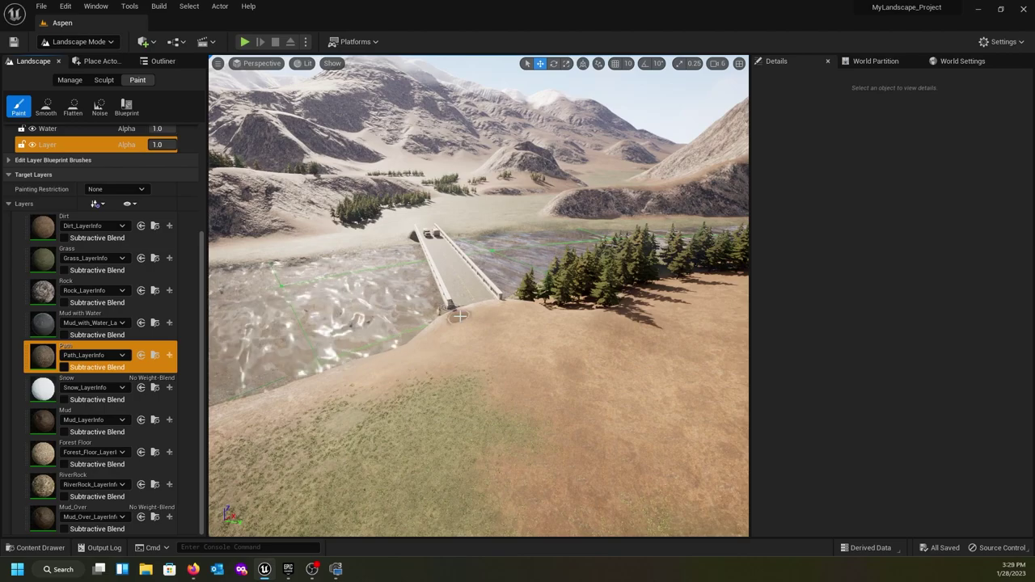
{"action": "mouse_move", "coordinate": [459, 316]}
{"action": "right_mouse_down"}
{"action": "mouse_move", "coordinate": [429, 243]}
{"action": "mouse_move", "coordinate": [443, 273]}
{"action": "mouse_move", "coordinate": [609, 401]}
{"action": "mouse_move", "coordinate": [648, 404]}
{"action": "right_mouse_up"}
{"action": "key", "text": "w"}
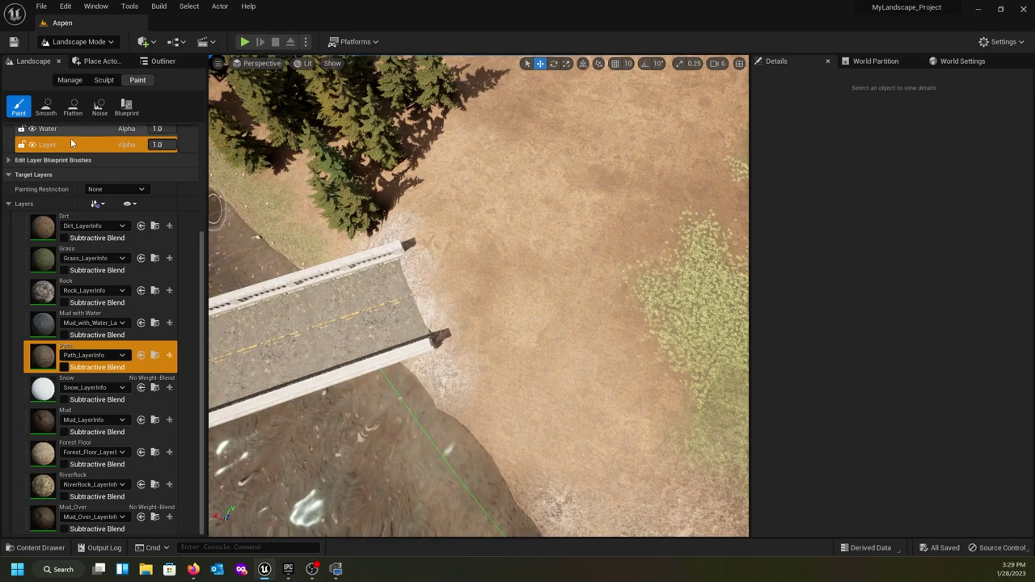
- Paint the Path layer from the bridge's end across the open ground and grass, with tool strength 0.832 and brush size about 878
{"action": "scroll", "coordinate": [96, 213], "scroll_direction": "up", "scroll_amount": 4}
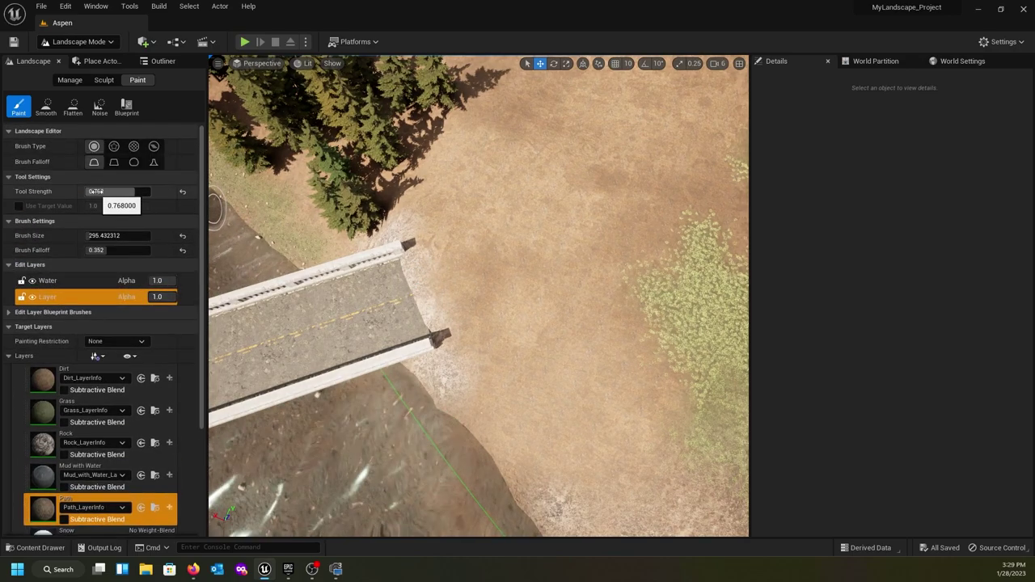
{"action": "left_click_drag", "start_coordinate": [138, 192], "coordinate": [139, 192]}
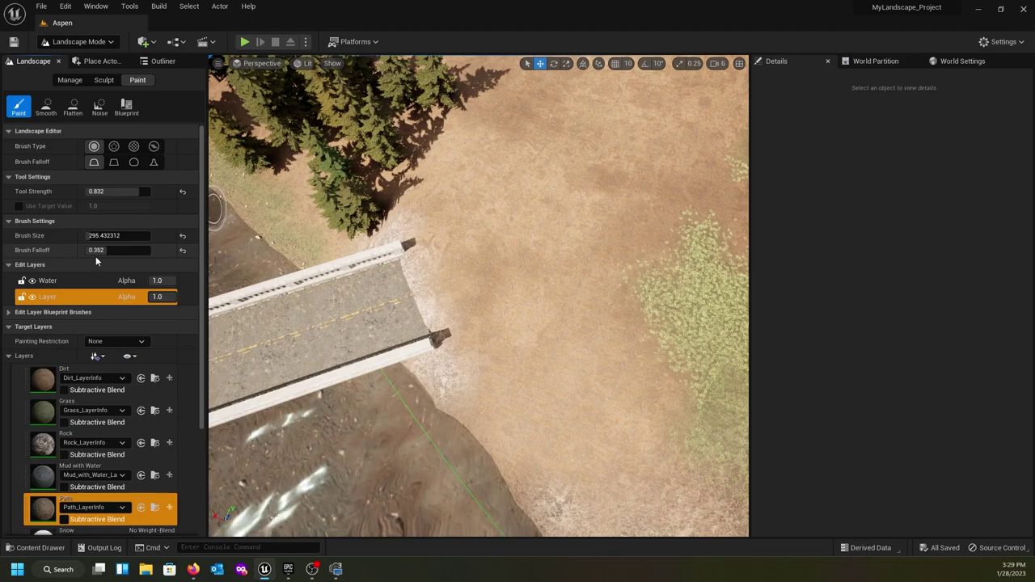
{"action": "left_click_drag", "start_coordinate": [91, 235], "coordinate": [136, 235]}
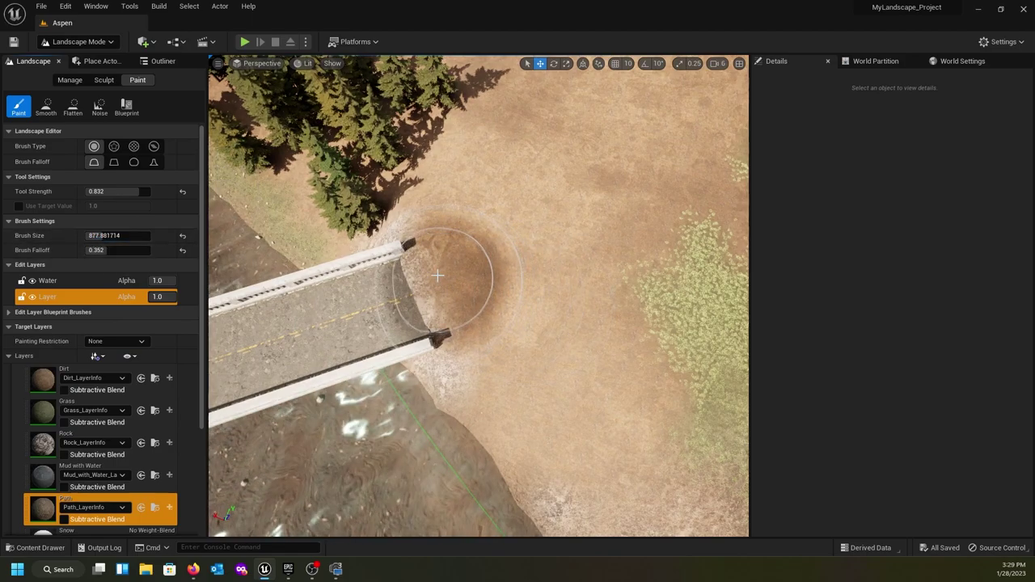
{"action": "mouse_move", "coordinate": [445, 275]}
{"action": "left_mouse_down"}
{"action": "mouse_move", "coordinate": [661, 196]}
{"action": "mouse_move", "coordinate": [640, 209]}
{"action": "left_mouse_up"}
{"action": "mouse_move", "coordinate": [709, 164]}
{"action": "right_mouse_down"}
{"action": "mouse_move", "coordinate": [749, 121]}
{"action": "mouse_move", "coordinate": [780, 44]}
{"action": "right_mouse_up"}
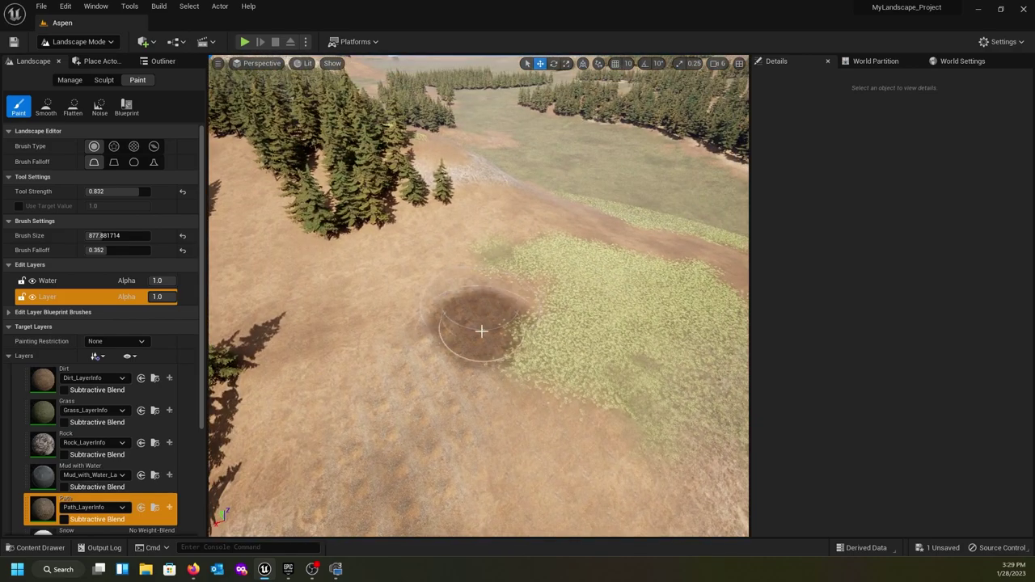
{"action": "left_click_drag", "start_coordinate": [483, 333], "coordinate": [537, 265]}
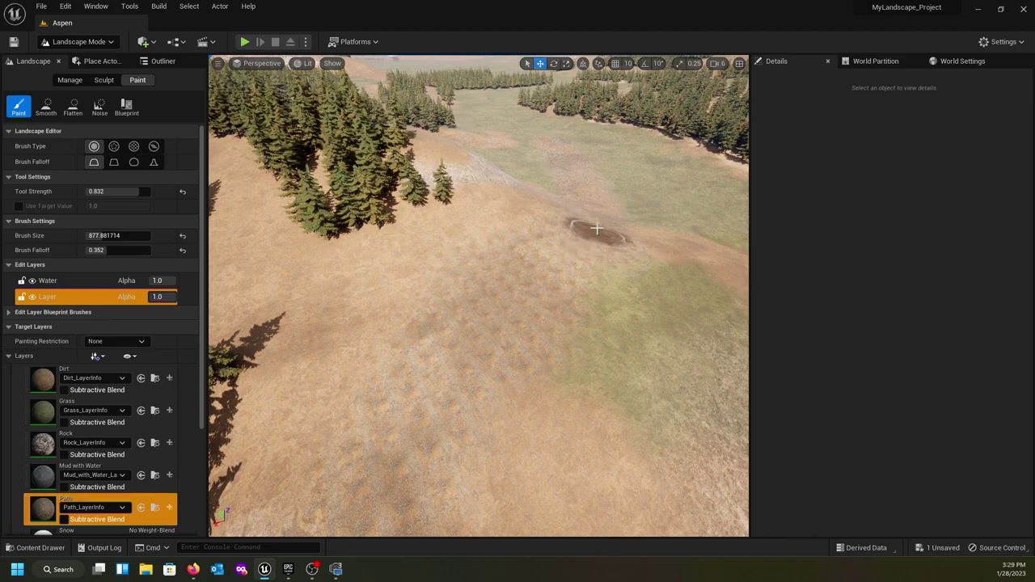
- Extend the Path layer through the grassy valley and between the forests with further brush strokes
{"action": "mouse_move", "coordinate": [570, 246]}
{"action": "right_mouse_down"}
{"action": "mouse_move", "coordinate": [571, 165]}
{"action": "mouse_move", "coordinate": [635, 137]}
{"action": "right_mouse_up"}
{"action": "key", "text": "w"}
{"action": "mouse_move", "coordinate": [482, 186]}
{"action": "right_mouse_down"}
{"action": "mouse_move", "coordinate": [465, 153]}
{"action": "mouse_move", "coordinate": [543, 259]}
{"action": "right_mouse_up"}
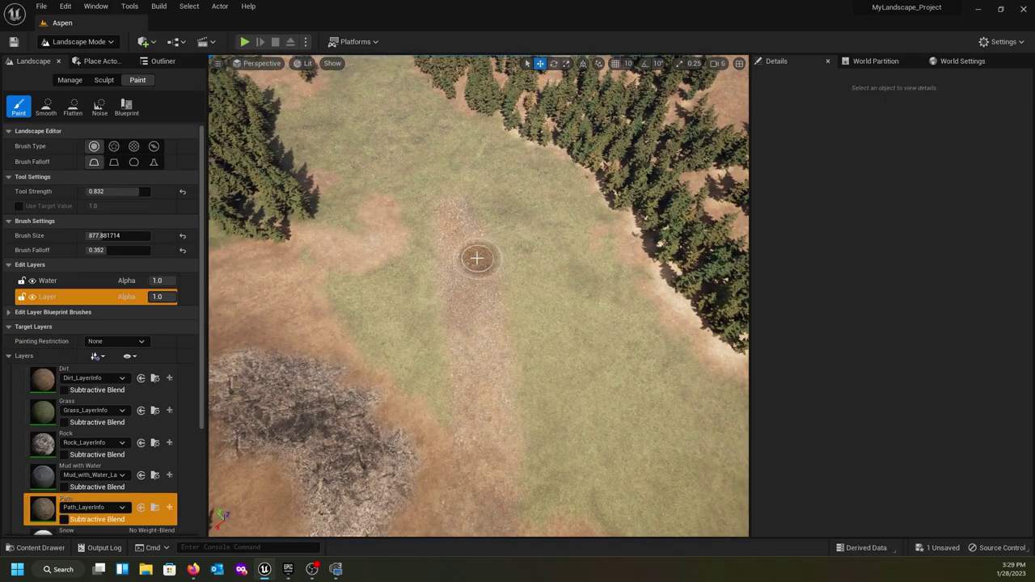
{"action": "mouse_move", "coordinate": [443, 196]}
{"action": "left_mouse_down"}
{"action": "mouse_move", "coordinate": [423, 161]}
{"action": "mouse_move", "coordinate": [442, 203]}
{"action": "mouse_move", "coordinate": [435, 220]}
{"action": "mouse_move", "coordinate": [410, 138]}
{"action": "mouse_move", "coordinate": [444, 234]}
{"action": "mouse_move", "coordinate": [409, 129]}
{"action": "mouse_move", "coordinate": [455, 233]}
{"action": "left_mouse_up"}
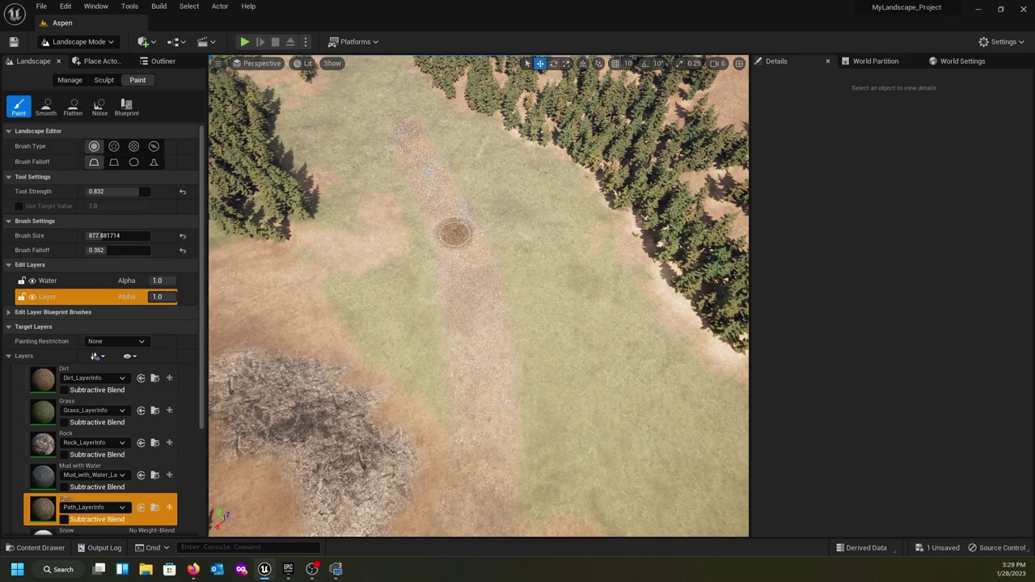
{"action": "right_click_drag", "start_coordinate": [454, 233], "coordinate": [441, 158]}
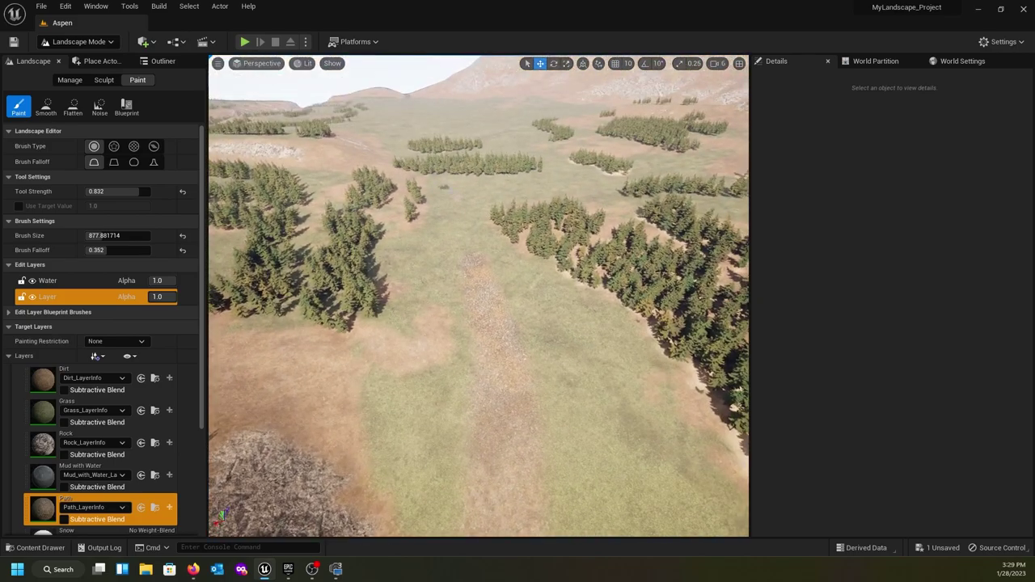
{"action": "left_click_drag", "start_coordinate": [469, 236], "coordinate": [473, 264]}
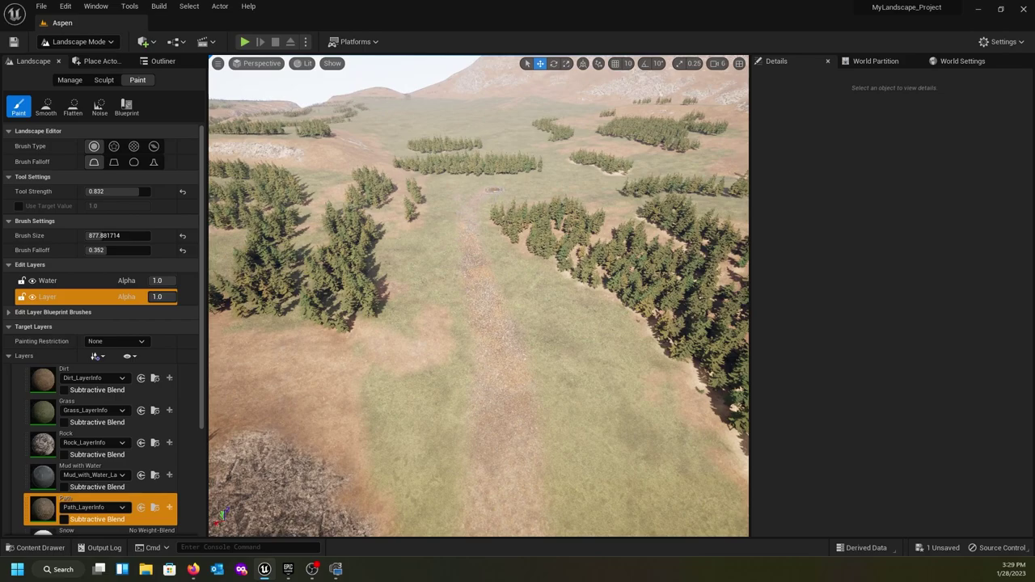
{"action": "right_click_drag", "start_coordinate": [478, 279], "coordinate": [534, 255]}
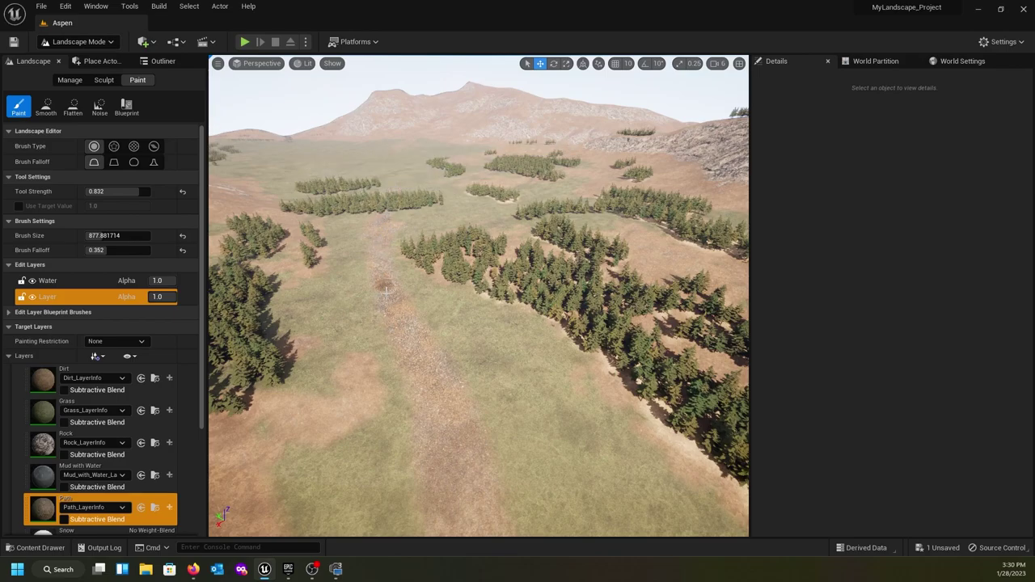
- Paint the curved Path section from the bridge's truck-side end across the grass, widening it with a brush size of about 1104
{"action": "mouse_move", "coordinate": [391, 307]}
{"action": "right_mouse_down"}
{"action": "mouse_move", "coordinate": [428, 311]}
{"action": "mouse_move", "coordinate": [534, 372]}
{"action": "mouse_move", "coordinate": [647, 331]}
{"action": "mouse_move", "coordinate": [704, 283]}
{"action": "right_mouse_up"}
{"action": "mouse_move", "coordinate": [461, 279]}
{"action": "right_mouse_down"}
{"action": "mouse_move", "coordinate": [433, 255]}
{"action": "mouse_move", "coordinate": [439, 379]}
{"action": "right_mouse_up"}
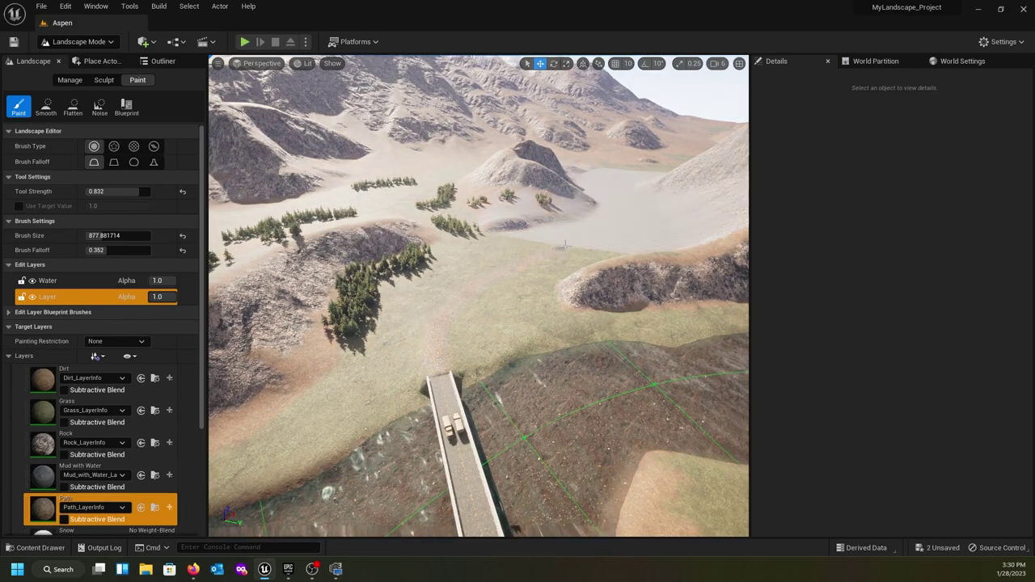
{"action": "right_click_drag", "start_coordinate": [567, 246], "coordinate": [490, 219]}
{"action": "key", "text": "w"}
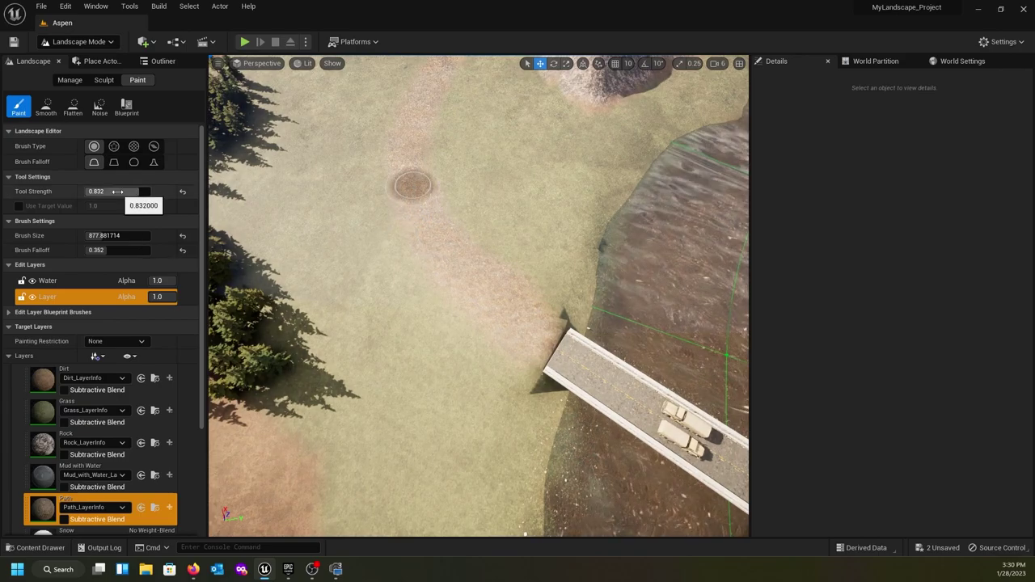
{"action": "left_click_drag", "start_coordinate": [97, 236], "coordinate": [121, 235]}
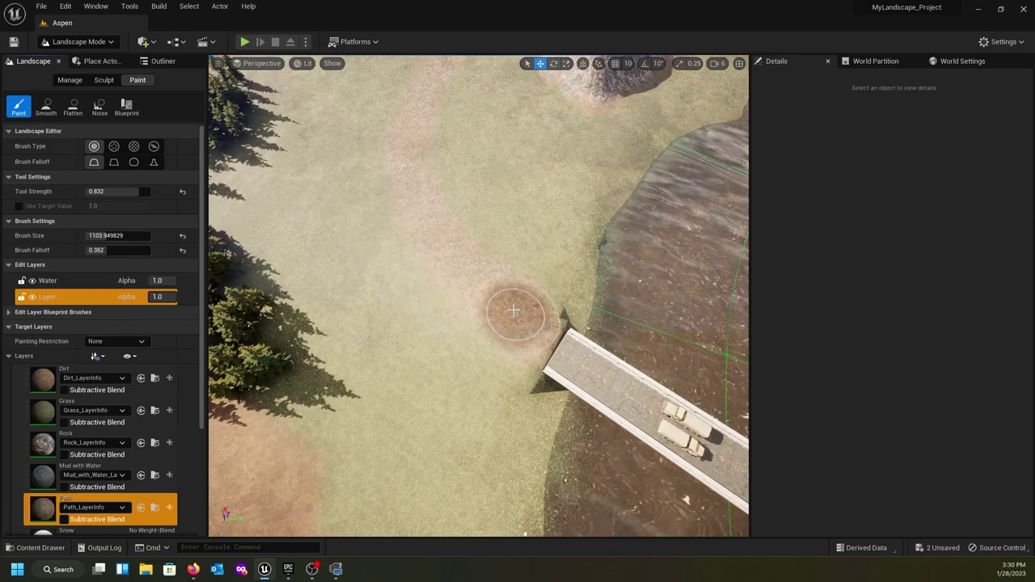
{"action": "mouse_move", "coordinate": [518, 317]}
{"action": "left_mouse_down"}
{"action": "mouse_move", "coordinate": [437, 255]}
{"action": "mouse_move", "coordinate": [413, 186]}
{"action": "mouse_move", "coordinate": [419, 128]}
{"action": "left_mouse_up"}
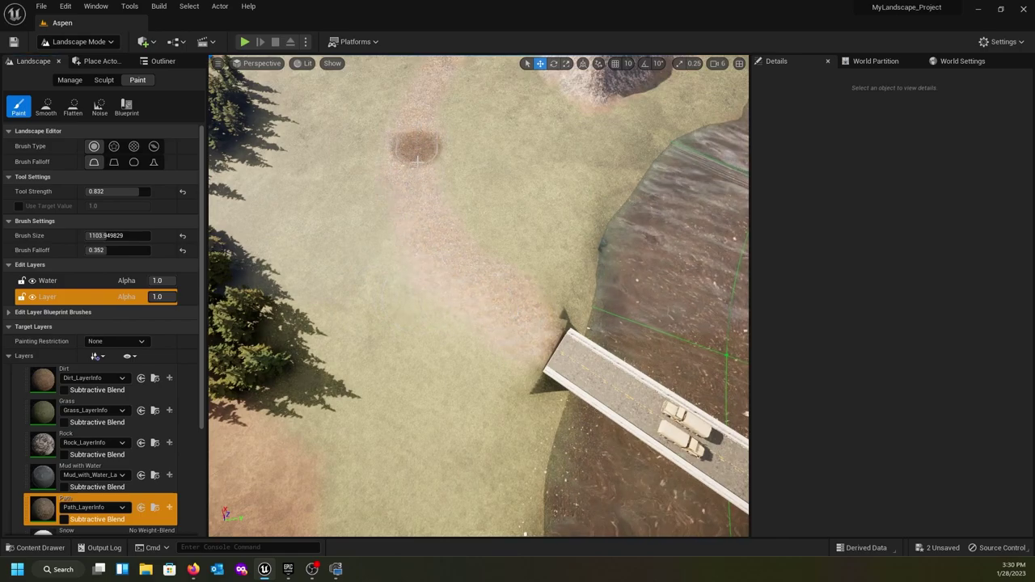
- Thicken the Path strokes farther along the valley toward the gap between the rocky hills
{"action": "right_click_drag", "start_coordinate": [436, 173], "coordinate": [437, 89]}
{"action": "left_click_drag", "start_coordinate": [433, 302], "coordinate": [458, 241]}
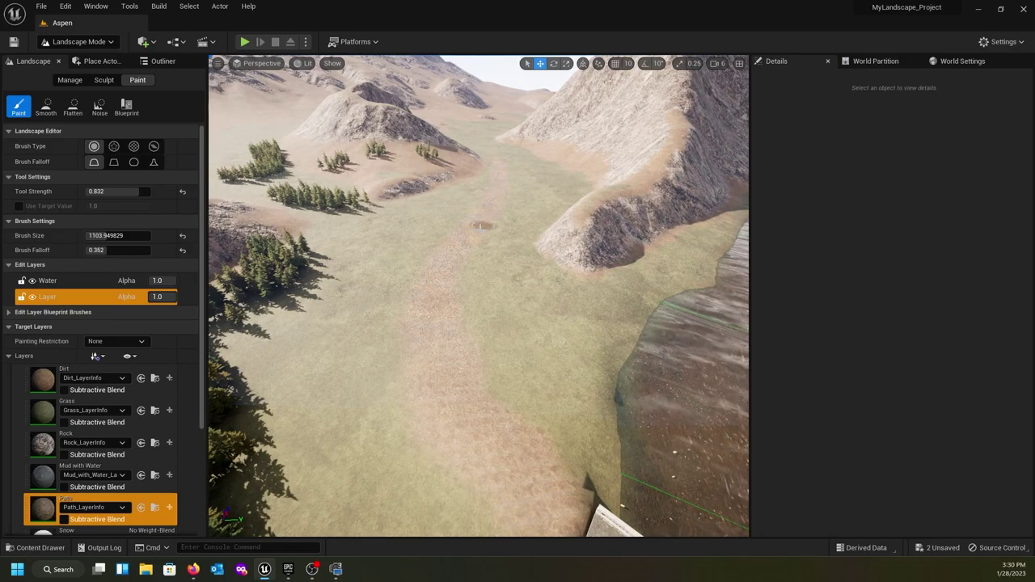
{"action": "left_click_drag", "start_coordinate": [457, 269], "coordinate": [466, 241]}
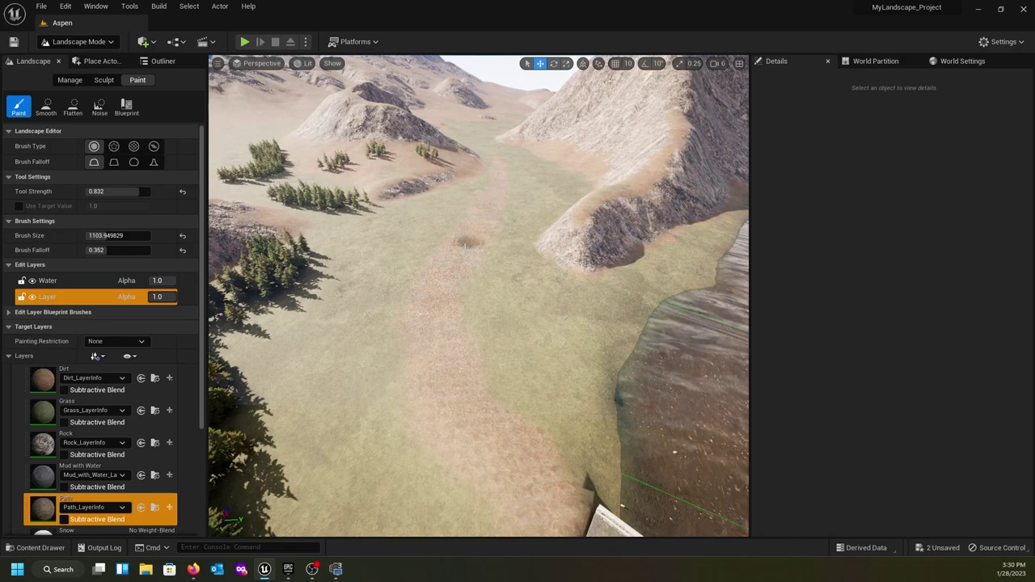
- Review the painted paths on both sides of the bridge from above
{"action": "mouse_move", "coordinate": [446, 295]}
{"action": "right_mouse_down"}
{"action": "mouse_move", "coordinate": [558, 324]}
{"action": "mouse_move", "coordinate": [671, 243]}
{"action": "mouse_move", "coordinate": [678, 194]}
{"action": "mouse_move", "coordinate": [610, 254]}
{"action": "right_mouse_up"}
{"action": "key", "text": "w"}
{"action": "right_click_drag", "start_coordinate": [453, 283], "coordinate": [458, 412]}
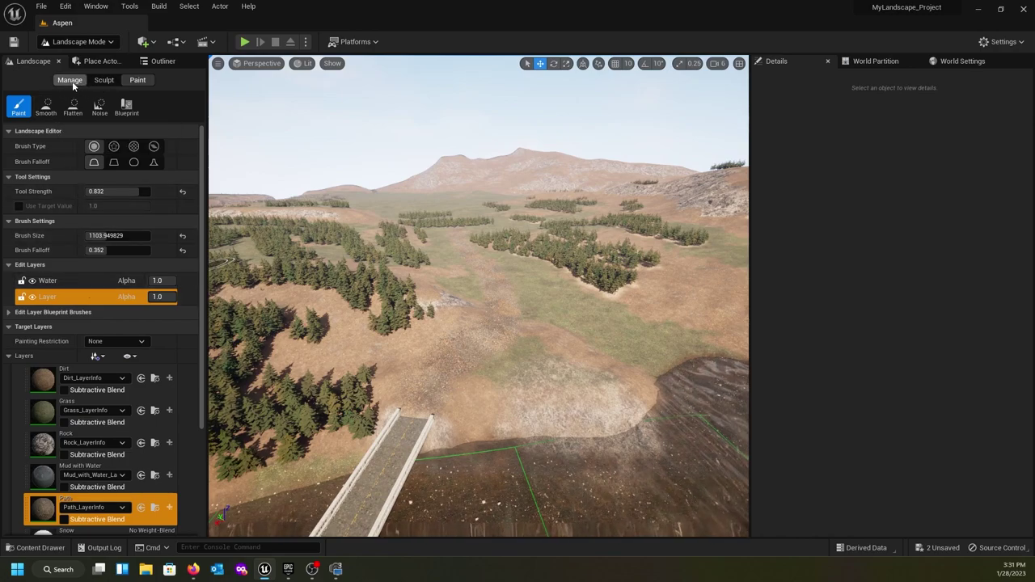
{"action": "right_click_drag", "start_coordinate": [479, 337], "coordinate": [396, 408]}
{"action": "right_click_drag", "start_coordinate": [489, 392], "coordinate": [490, 397]}
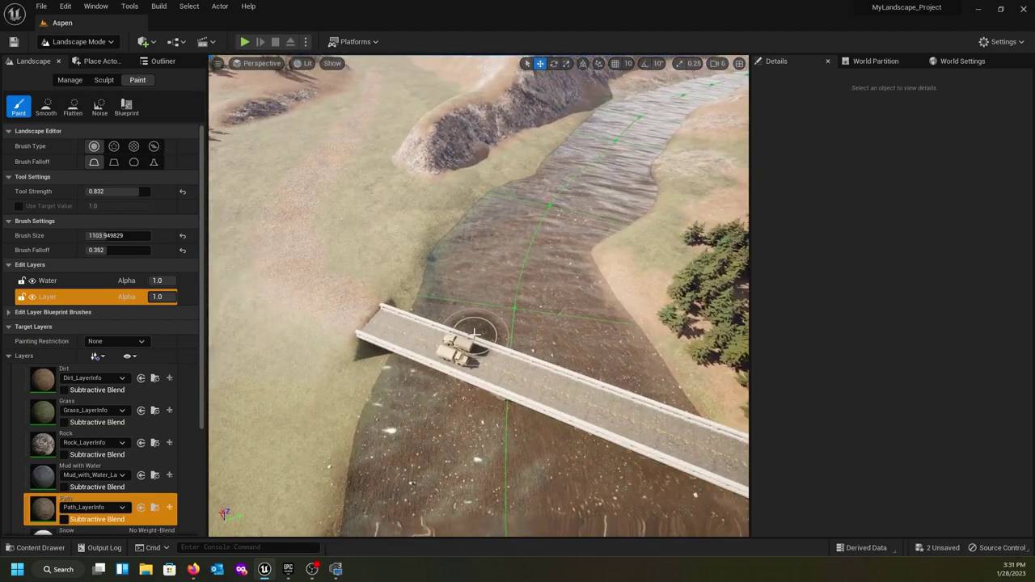
{"action": "right_click_drag", "start_coordinate": [573, 358], "coordinate": [546, 344]}
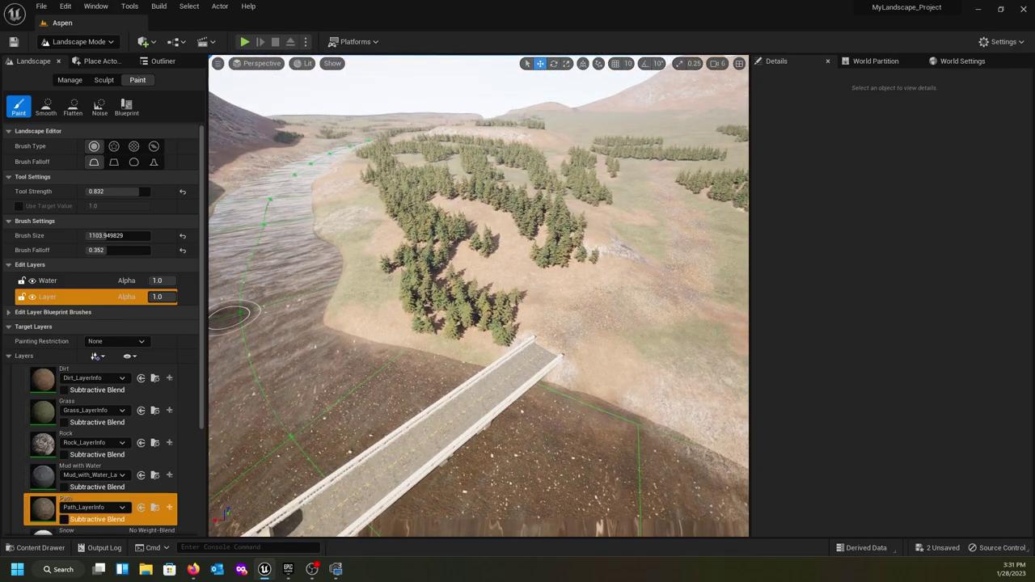
- Switch to Modeling Mode and start the Box shape tool close above the path on the forest side of the bridge
{"action": "left_click", "coordinate": [105, 42]}
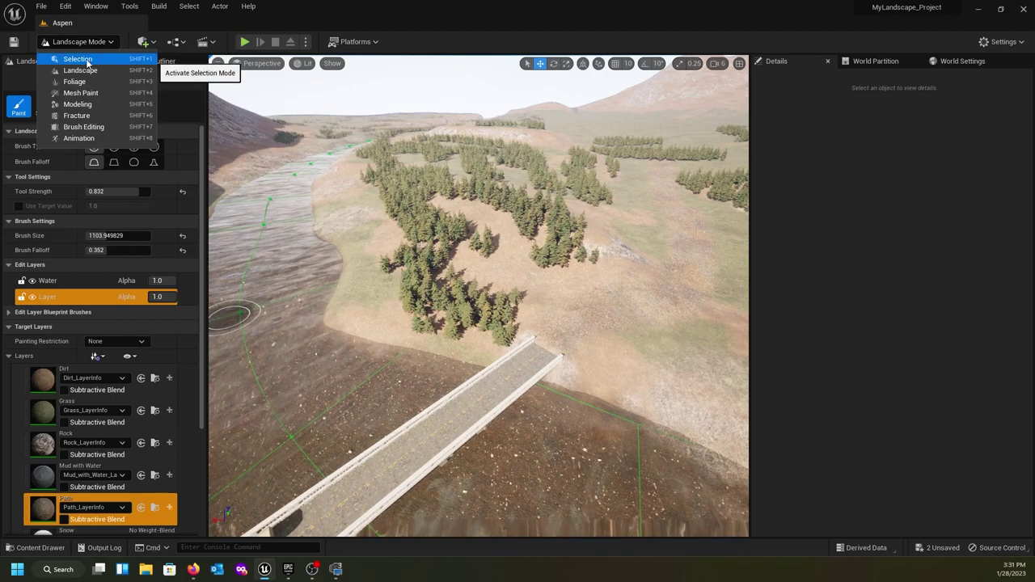
{"action": "key", "text": "shift+5"}
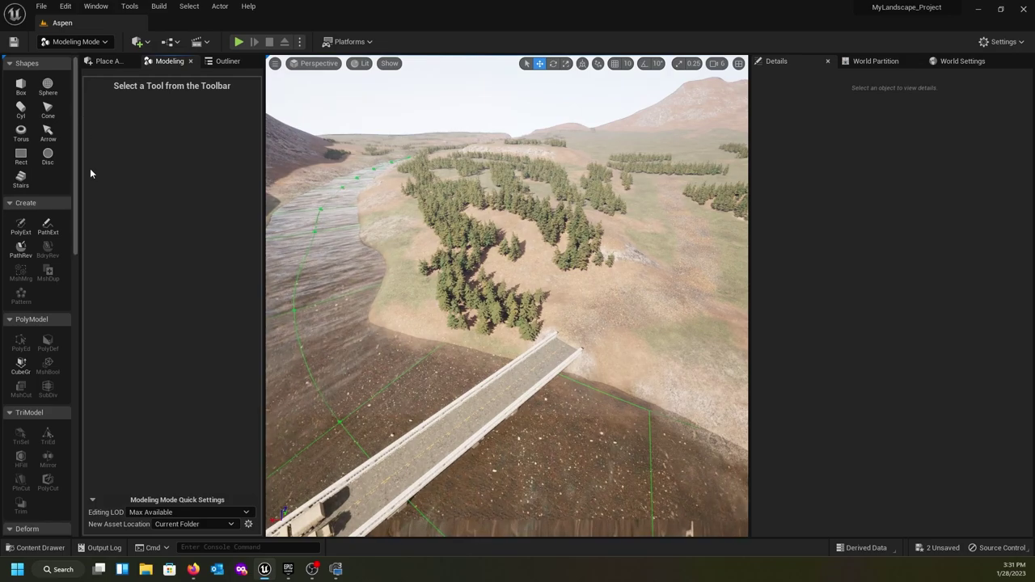
{"action": "right_click_drag", "start_coordinate": [316, 283], "coordinate": [308, 307]}
{"action": "key", "text": "w"}
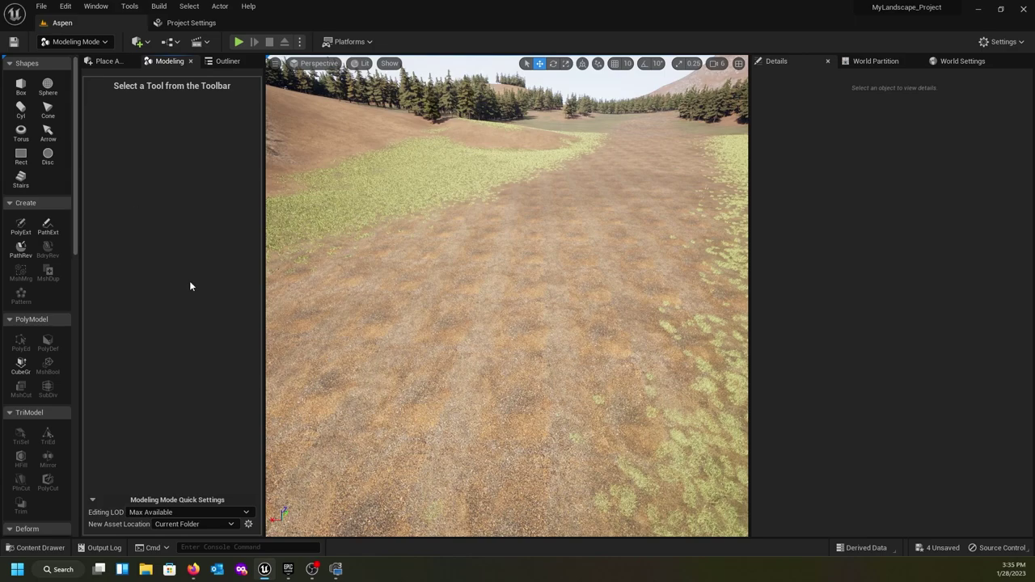
{"action": "left_click", "coordinate": [21, 86]}
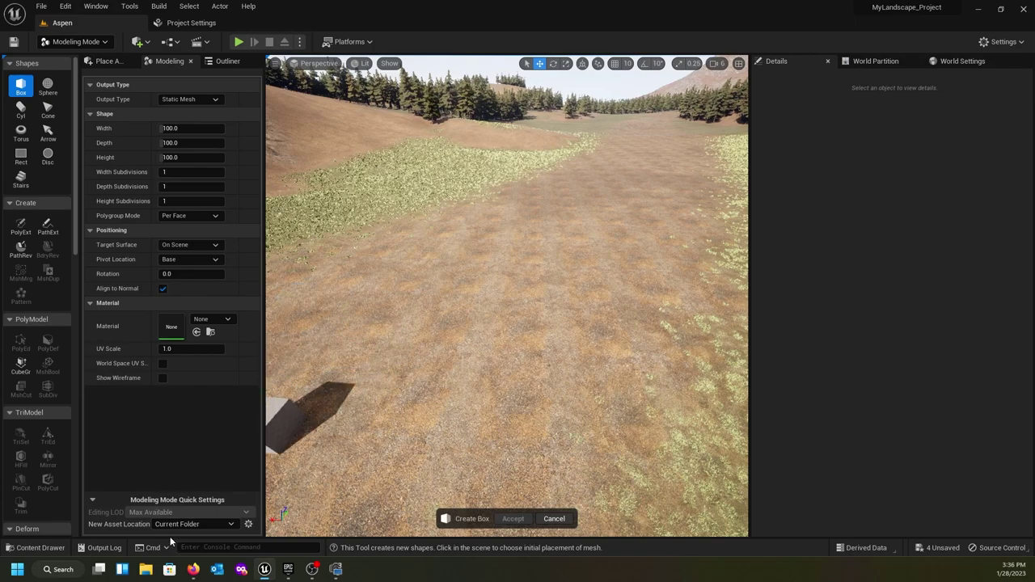
- Make Content > Models > Road the current content folder for the new mesh, and return to the box settings
{"action": "left_click", "coordinate": [39, 551]}
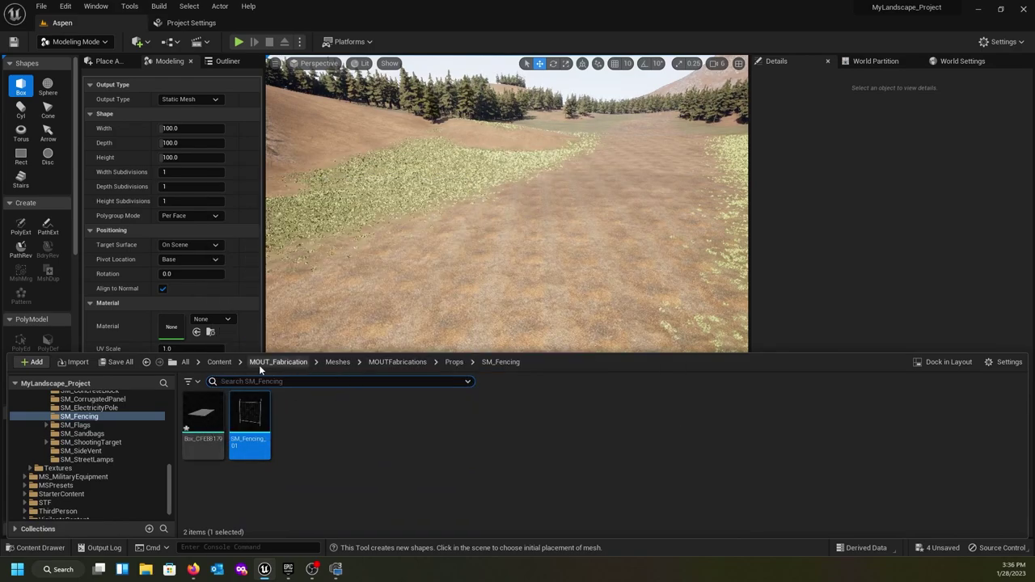
{"action": "left_click", "coordinate": [218, 362]}
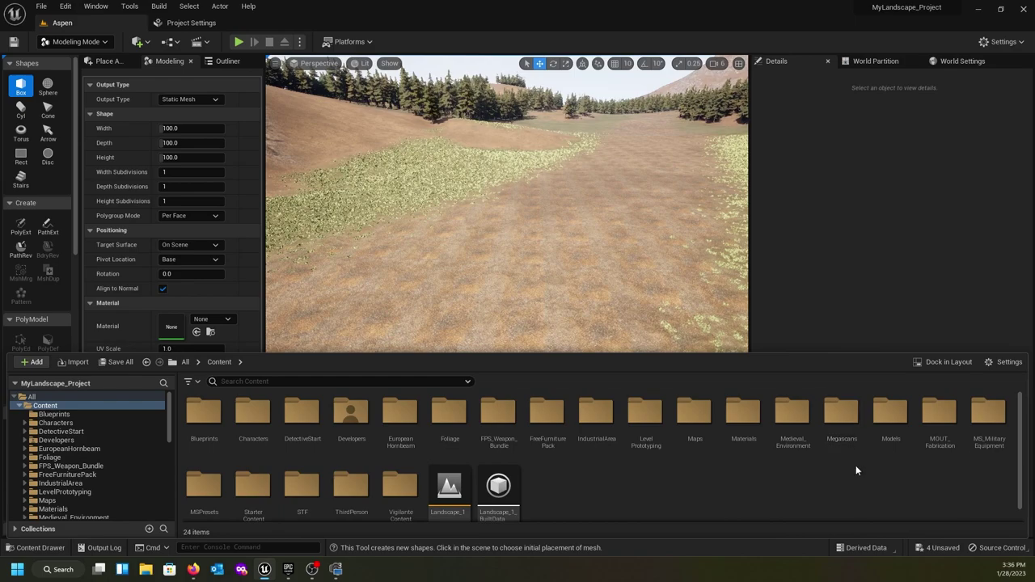
{"action": "right_click", "coordinate": [881, 474]}
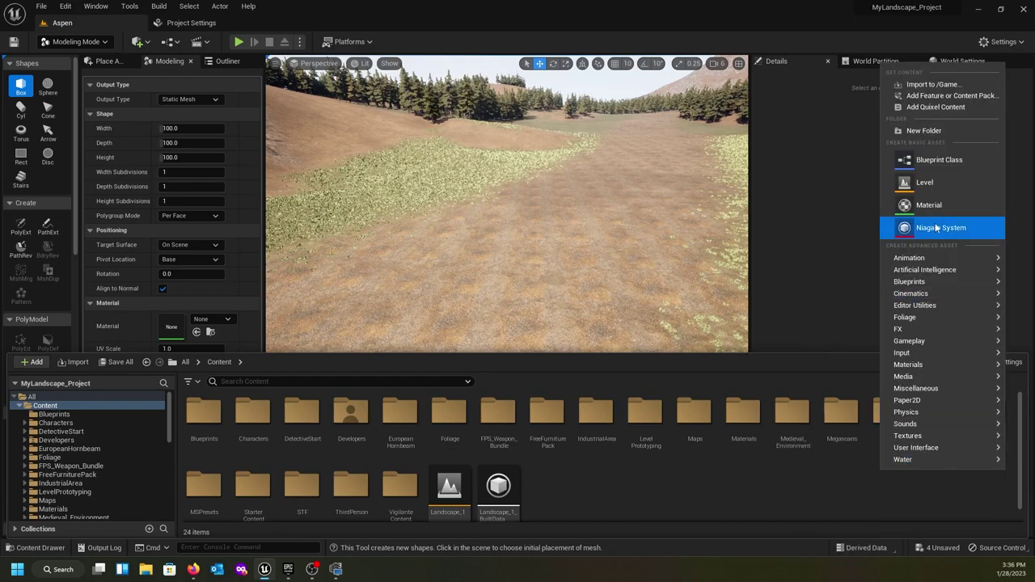
{"action": "mouse_move", "coordinate": [925, 270]}
{"action": "left_click", "coordinate": [804, 492]}
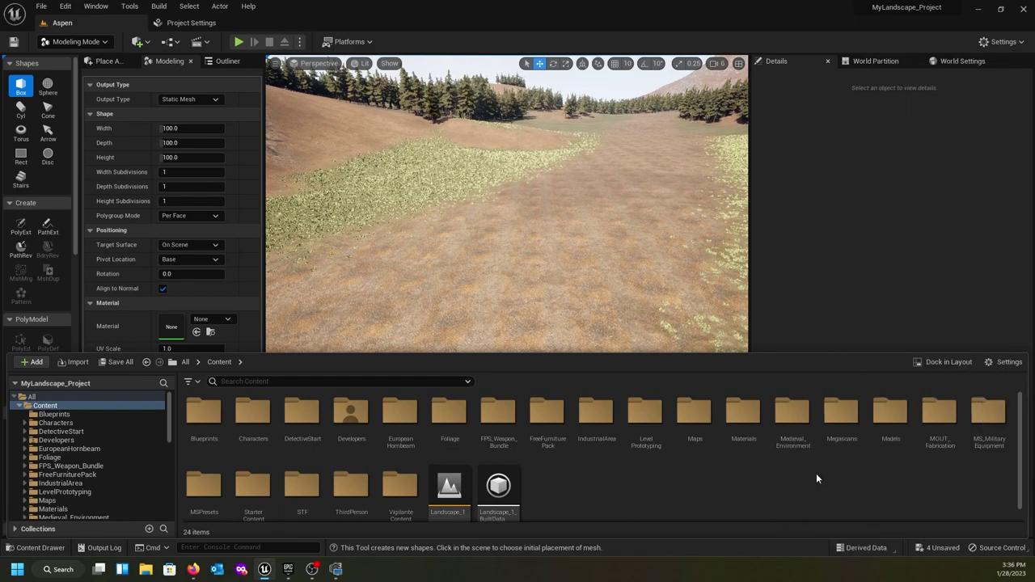
{"action": "double_click", "coordinate": [891, 415]}
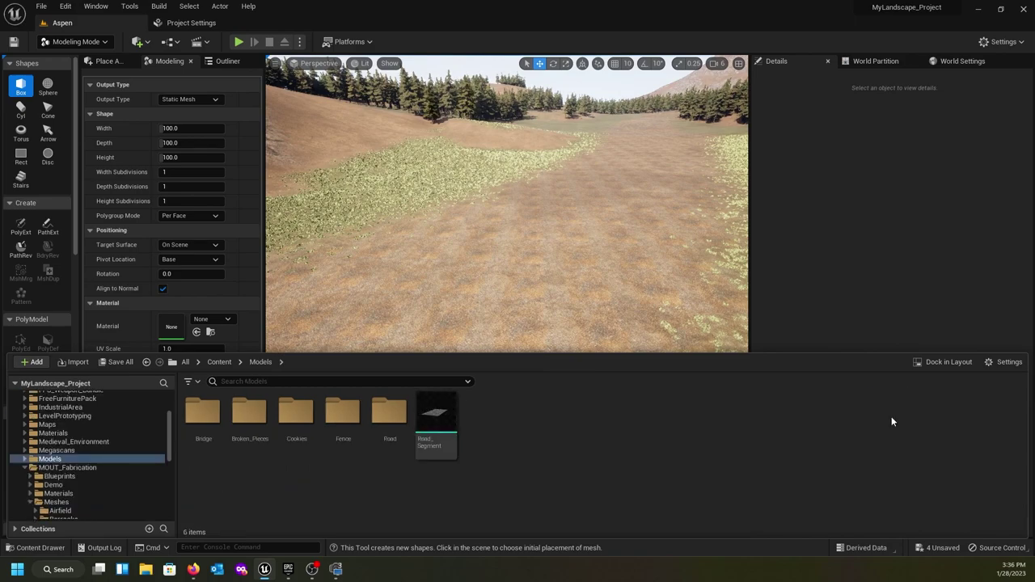
{"action": "double_click", "coordinate": [389, 415]}
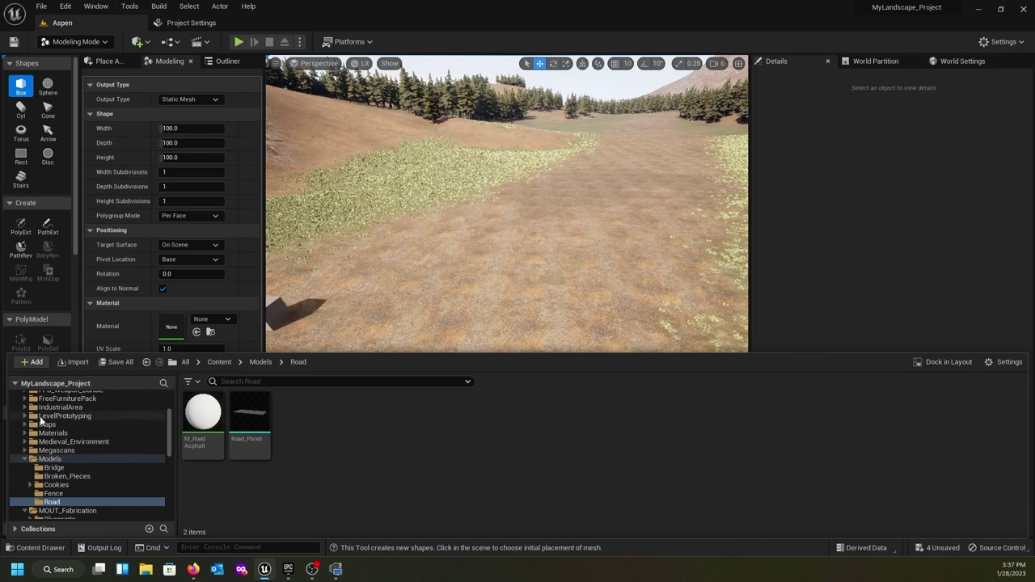
{"action": "left_click", "coordinate": [164, 61]}
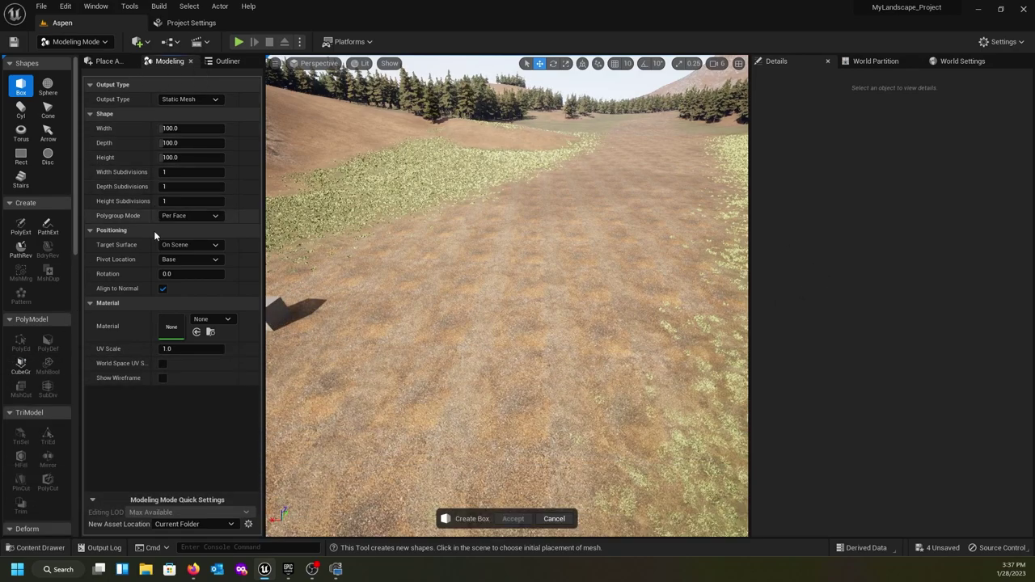
- Place the box on the path and set its width to 1500, depth to 750 and height to 5
{"action": "left_click", "coordinate": [178, 130]}
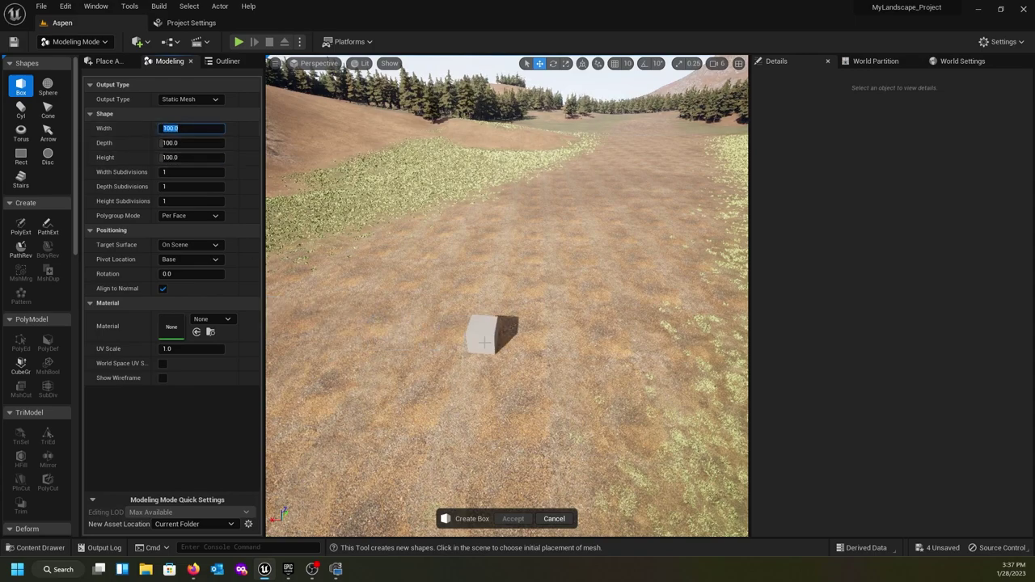
{"action": "left_click", "coordinate": [485, 343]}
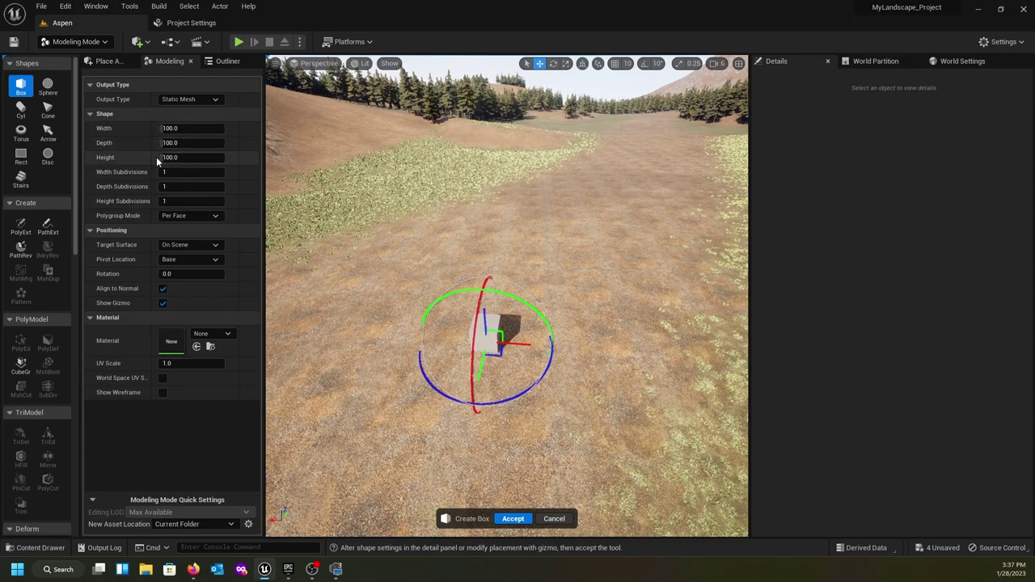
{"action": "left_click", "coordinate": [175, 128]}
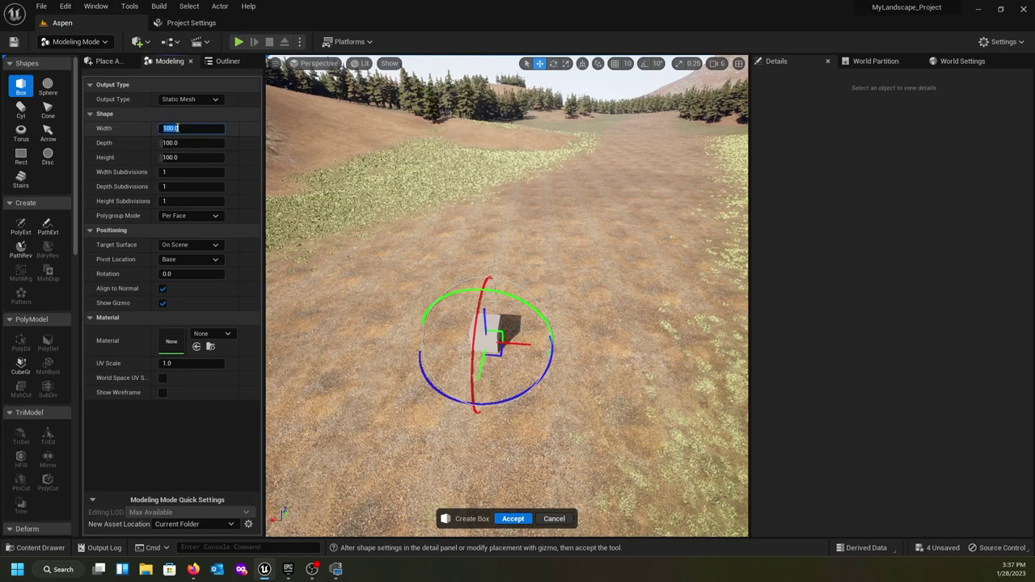
{"action": "type", "text": "1500"}
{"action": "key", "text": "Tab"}
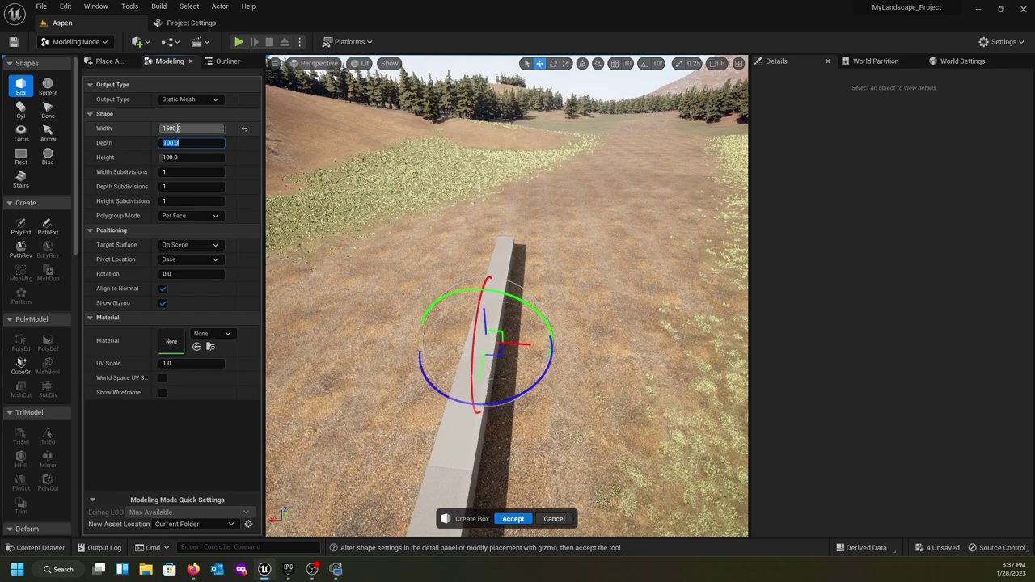
{"action": "type", "text": "750"}
{"action": "key", "text": "Tab"}
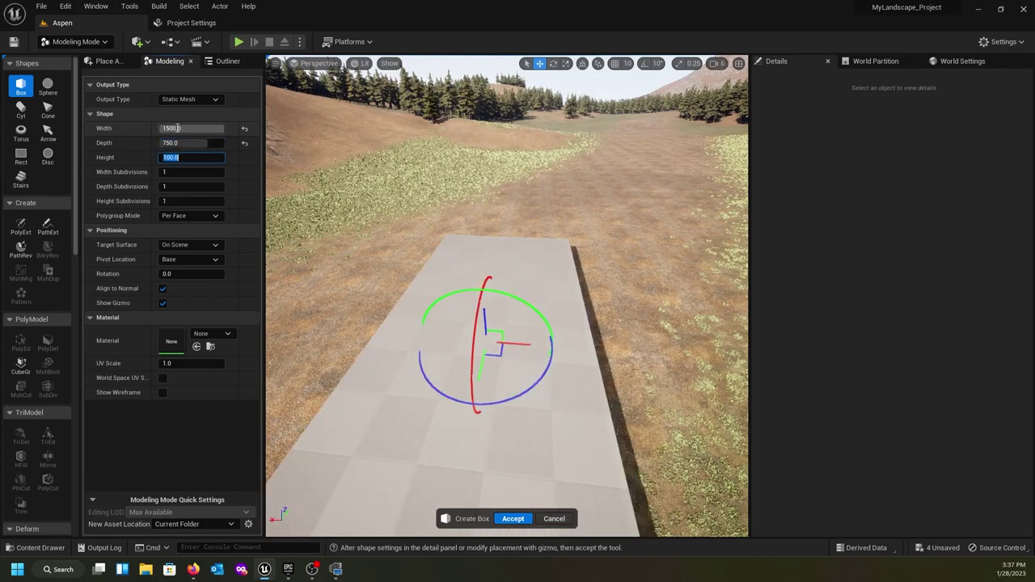
{"action": "type", "text": "5"}
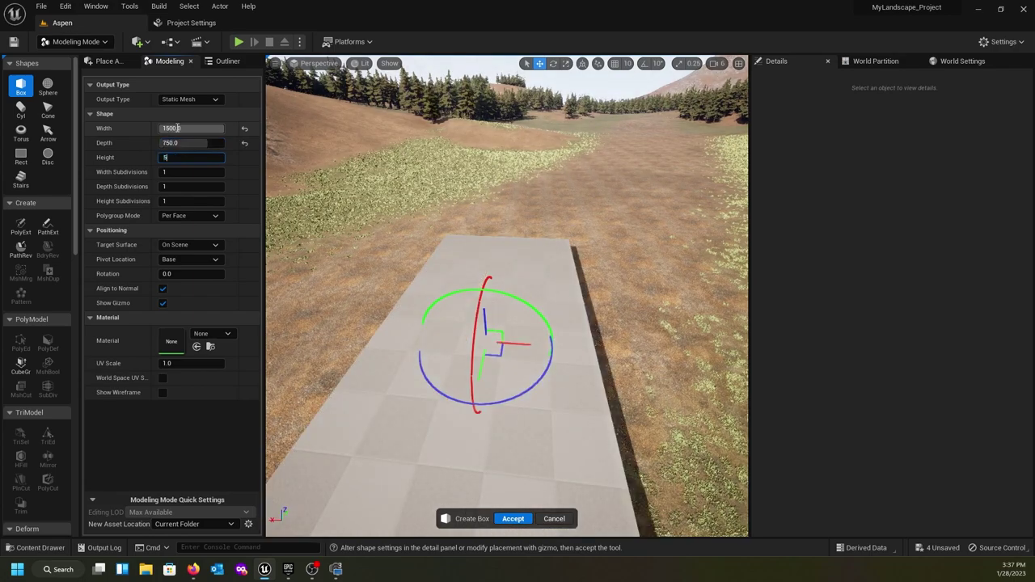
{"action": "key", "text": "Return"}
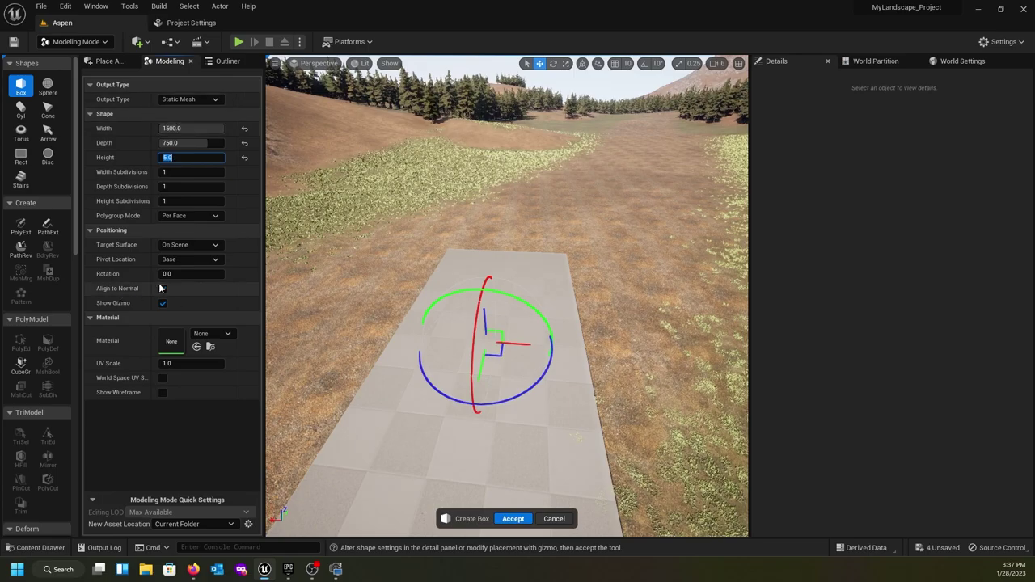
- Check the flat slab against the path from ground level and accept it as a static mesh
{"action": "right_click_drag", "start_coordinate": [372, 299], "coordinate": [377, 351]}
{"action": "key", "text": "w"}
{"action": "key", "text": "a"}
{"action": "right_click_drag", "start_coordinate": [476, 317], "coordinate": [447, 380]}
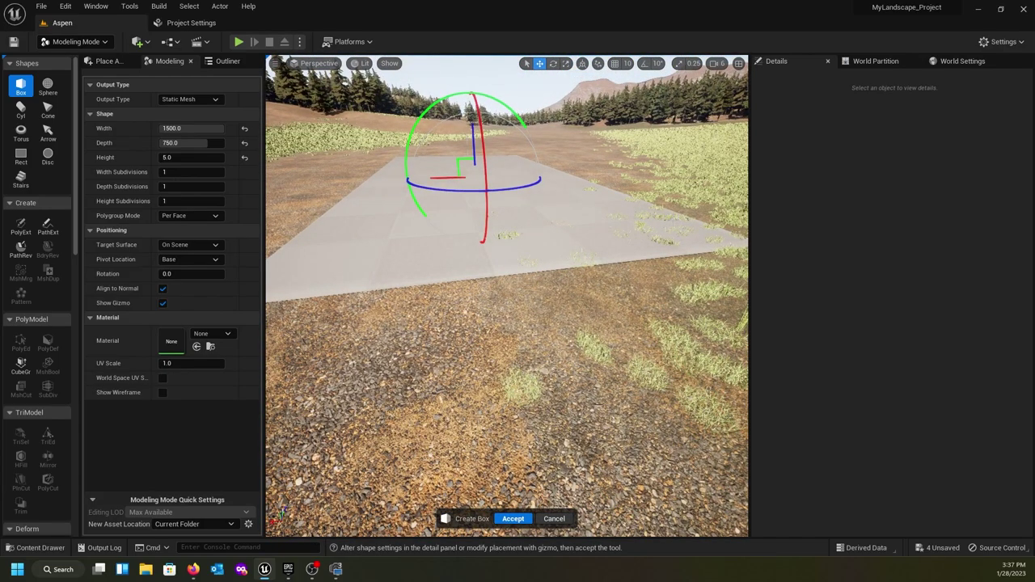
{"action": "right_click_drag", "start_coordinate": [548, 288], "coordinate": [585, 274]}
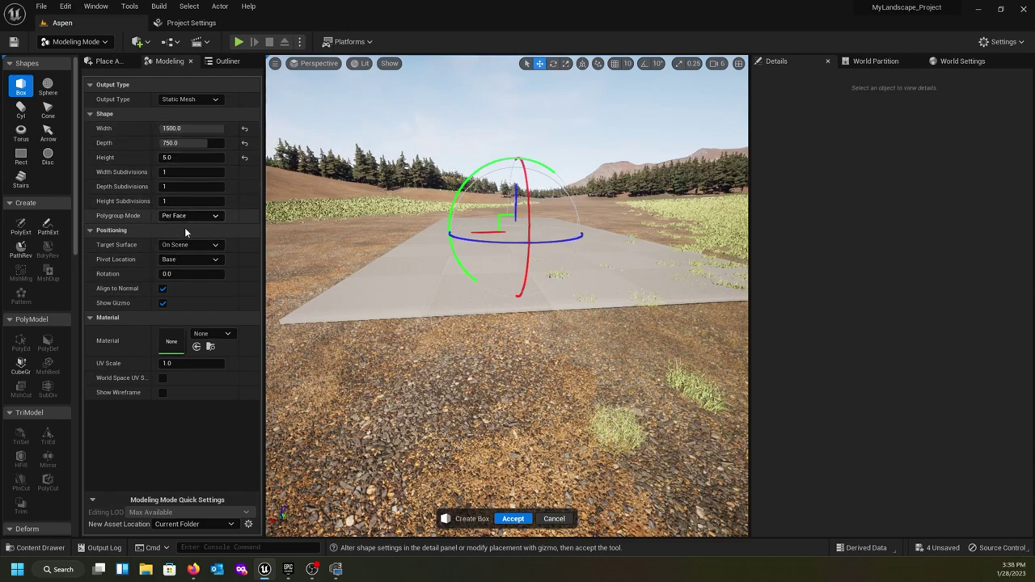
{"action": "left_click", "coordinate": [516, 519]}
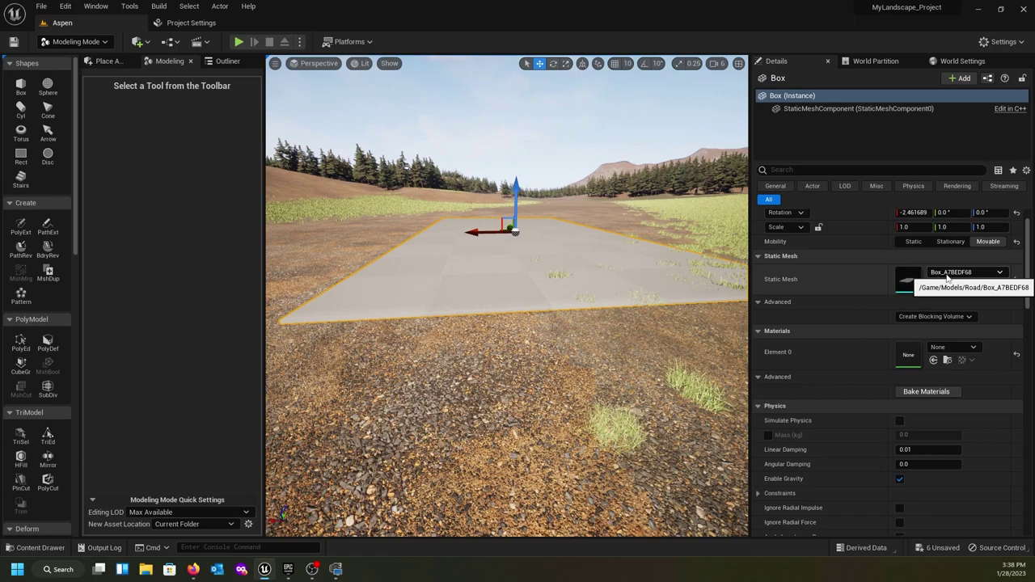
- Rename the new box mesh in the Content > Models > Road folder as SM_Road
{"action": "left_click", "coordinate": [36, 549]}
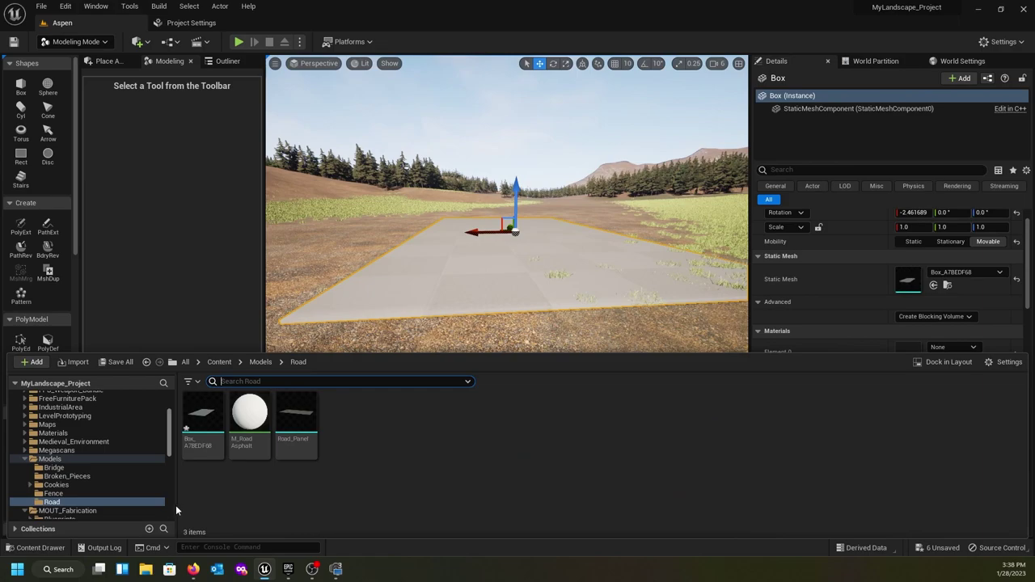
{"action": "right_click", "coordinate": [195, 446]}
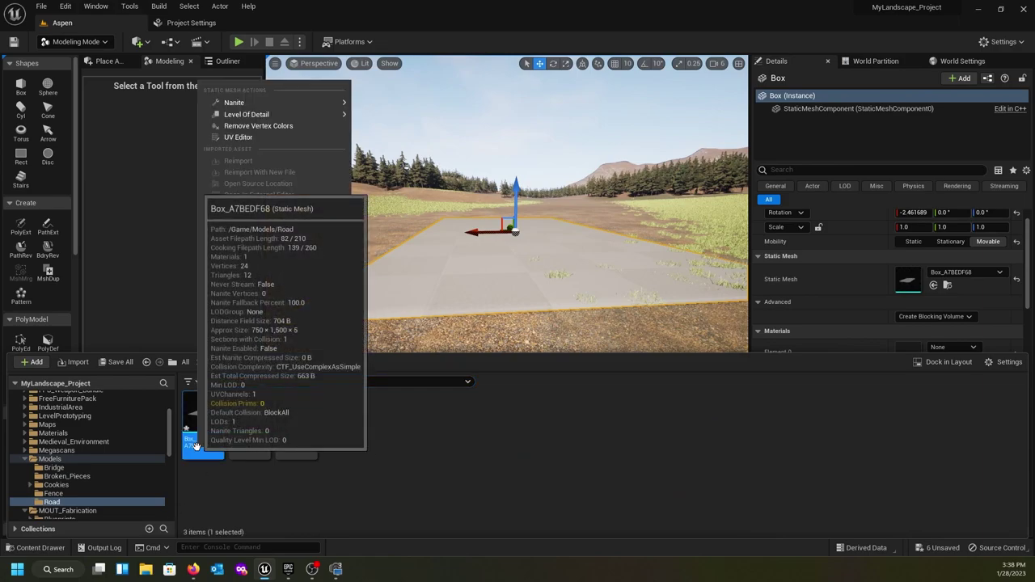
{"action": "mouse_move", "coordinate": [258, 282]}
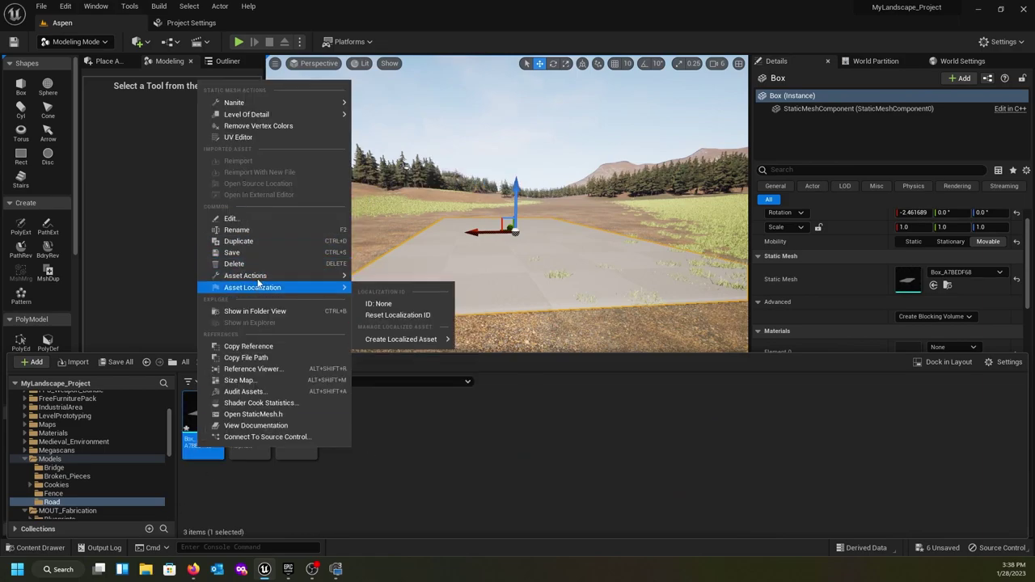
{"action": "left_click", "coordinate": [237, 230]}
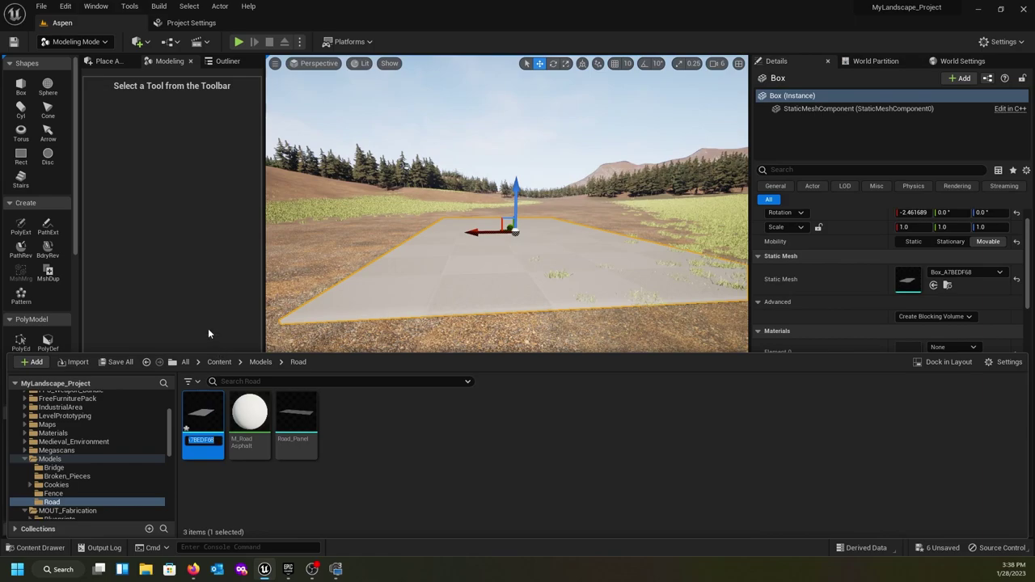
{"action": "type", "text": "SM_Road"}
{"action": "key", "text": "Return"}
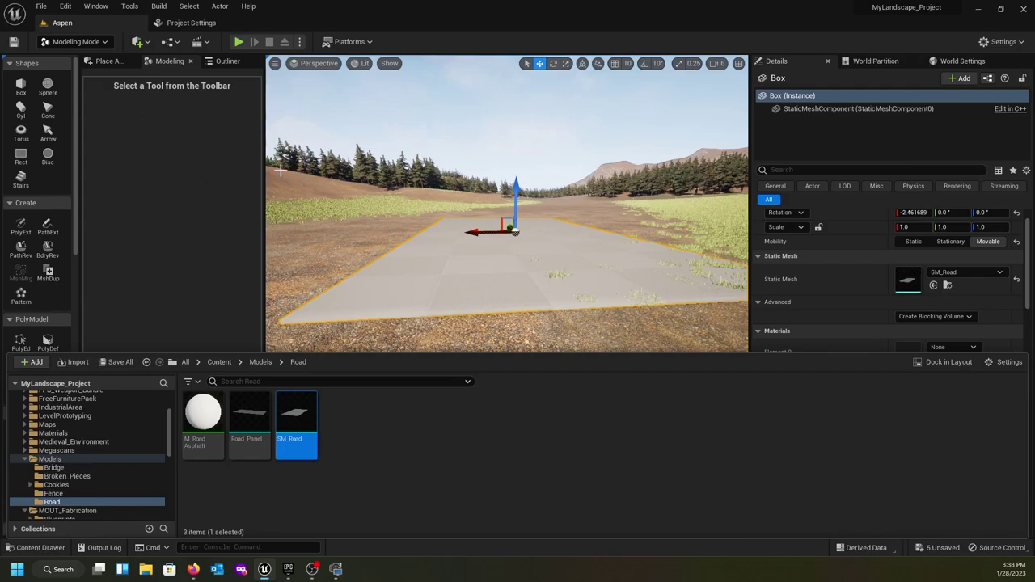
- Delete the placed slab from the level and select the SM_Road asset in the Road folder
{"action": "right_click_drag", "start_coordinate": [415, 165], "coordinate": [283, 155]}
{"action": "key", "text": "f"}
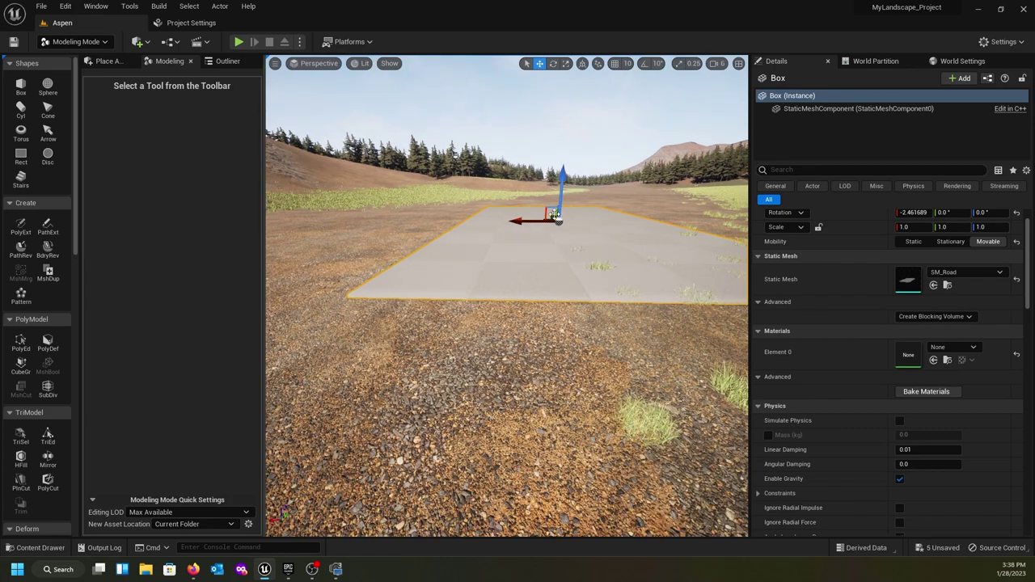
{"action": "key", "text": "Delete"}
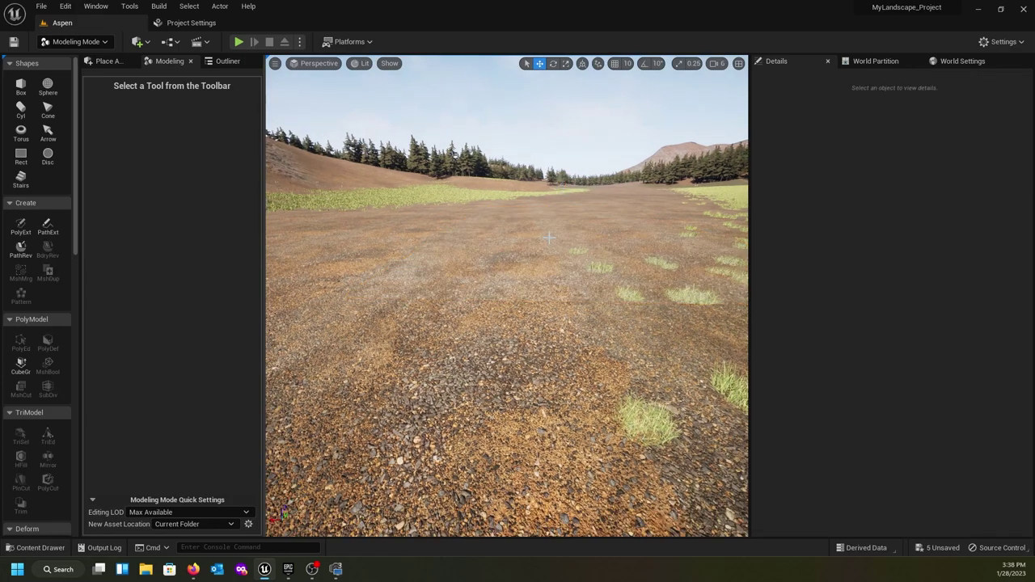
{"action": "left_click", "coordinate": [50, 549]}
{"action": "left_click", "coordinate": [296, 437]}
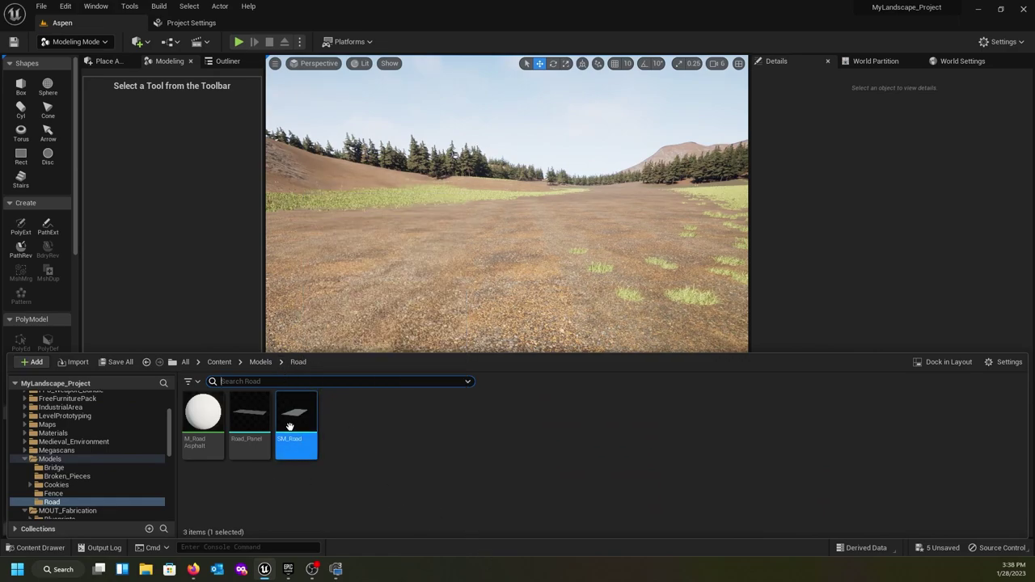
- Go back to the forest end of the bridge and switch to Landscape Mode with its spline management tools
{"action": "right_click_drag", "start_coordinate": [507, 242], "coordinate": [517, 348]}
{"action": "key", "text": "w"}
{"action": "key", "text": "e"}
{"action": "key", "text": "w"}
{"action": "right_click_drag", "start_coordinate": [453, 241], "coordinate": [442, 243]}
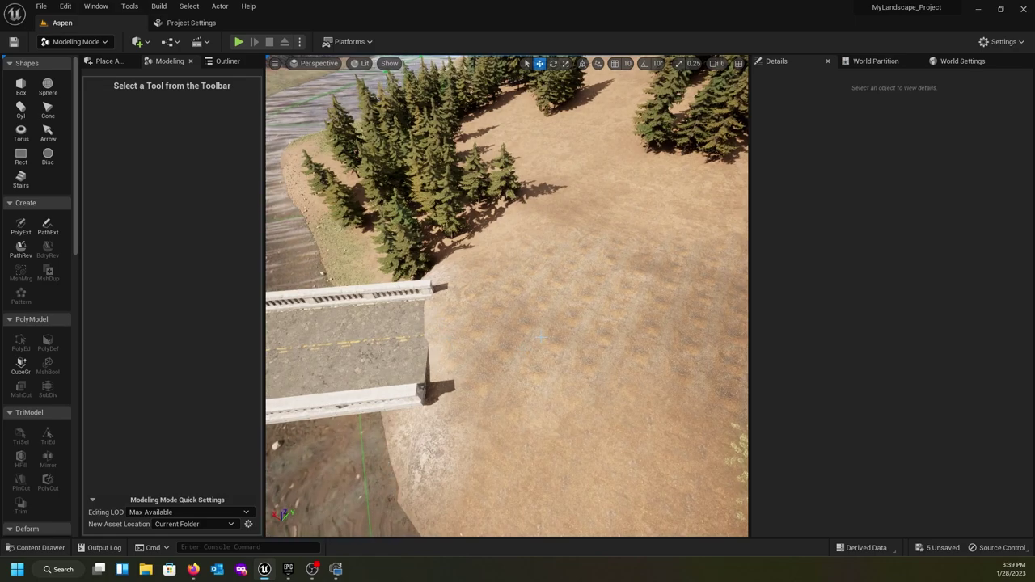
{"action": "right_click_drag", "start_coordinate": [616, 332], "coordinate": [645, 289]}
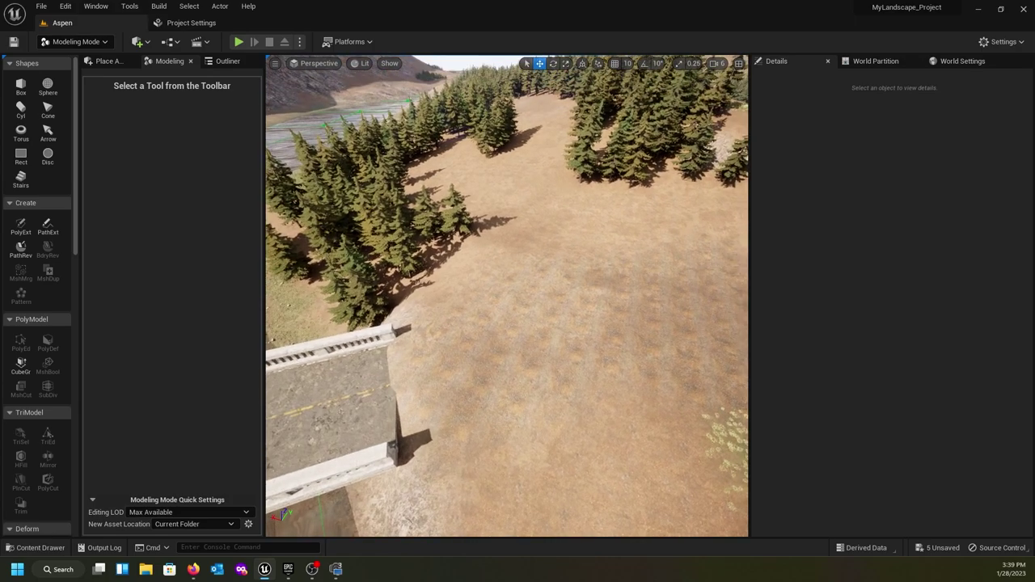
{"action": "left_click", "coordinate": [103, 43]}
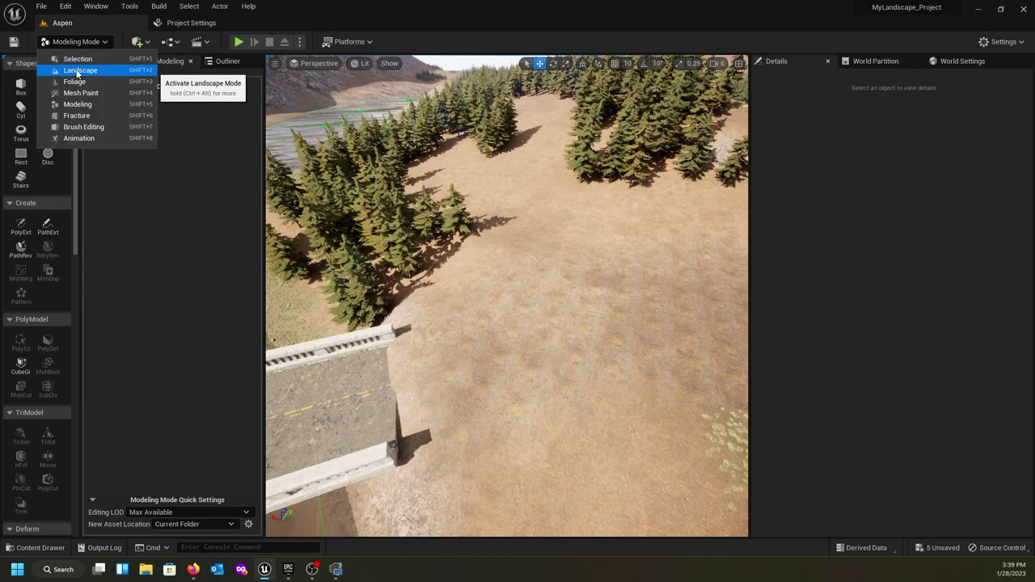
{"action": "left_click", "coordinate": [79, 72]}
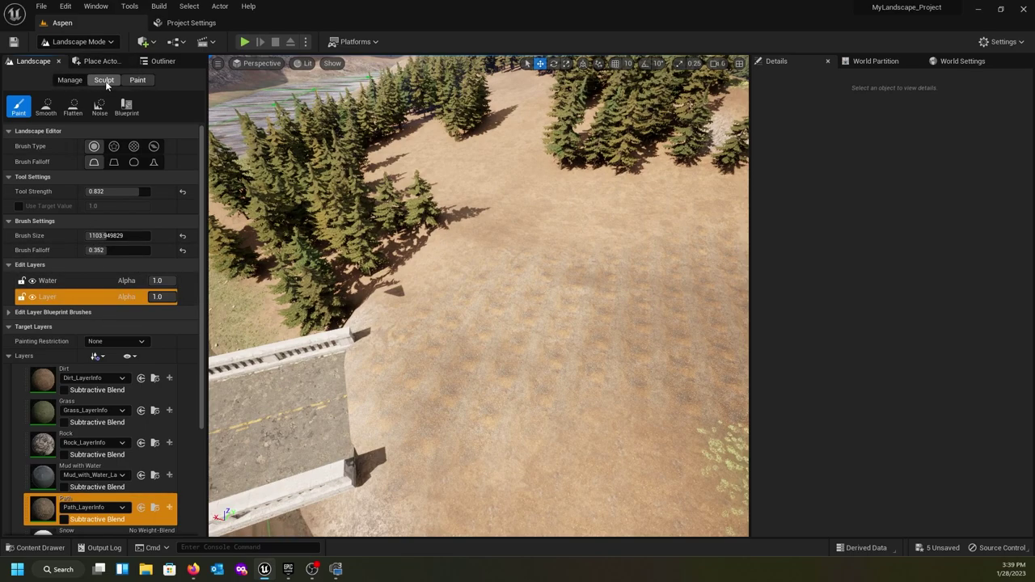
{"action": "left_click", "coordinate": [69, 79]}
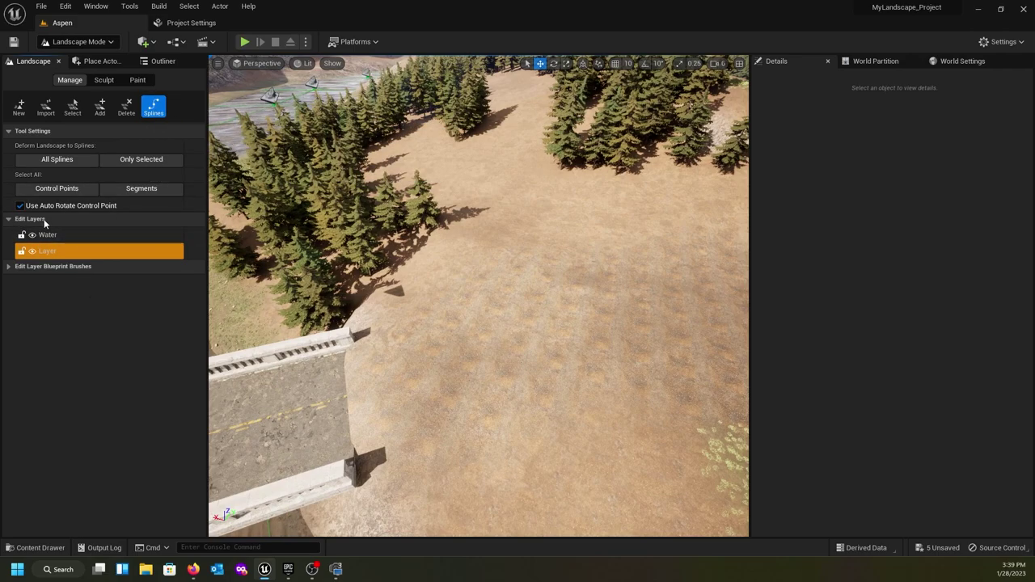
- Create a new landscape edit layer above the Water layer
{"action": "left_click", "coordinate": [43, 253]}
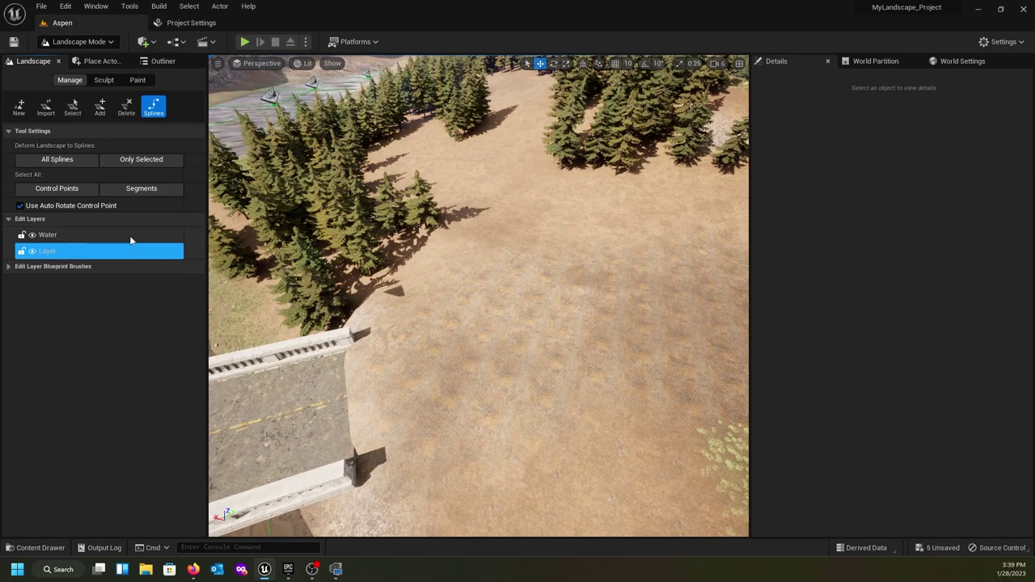
{"action": "right_click_drag", "start_coordinate": [367, 246], "coordinate": [243, 230]}
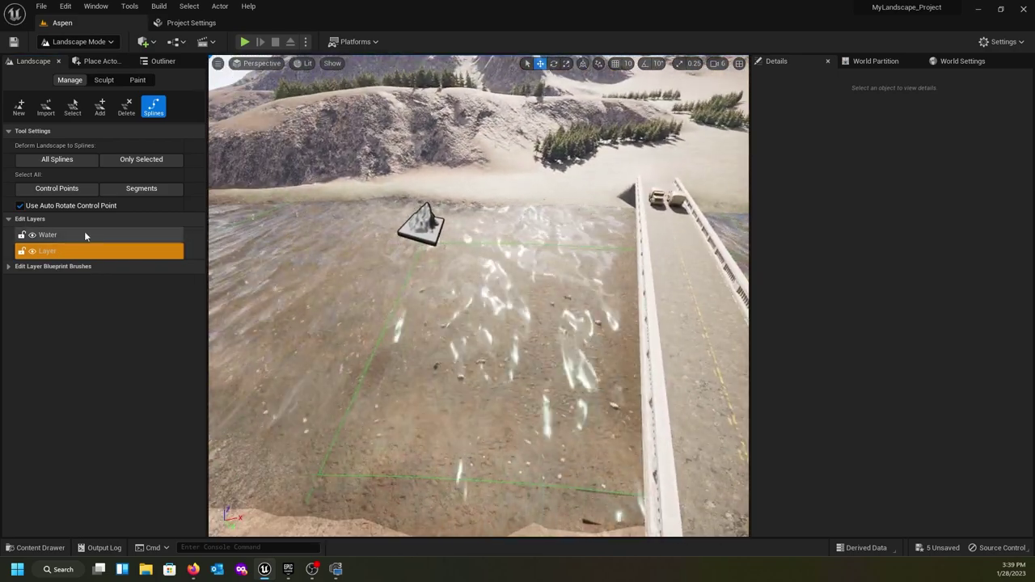
{"action": "right_click_drag", "start_coordinate": [380, 267], "coordinate": [647, 259]}
{"action": "right_click_drag", "start_coordinate": [346, 281], "coordinate": [347, 280]}
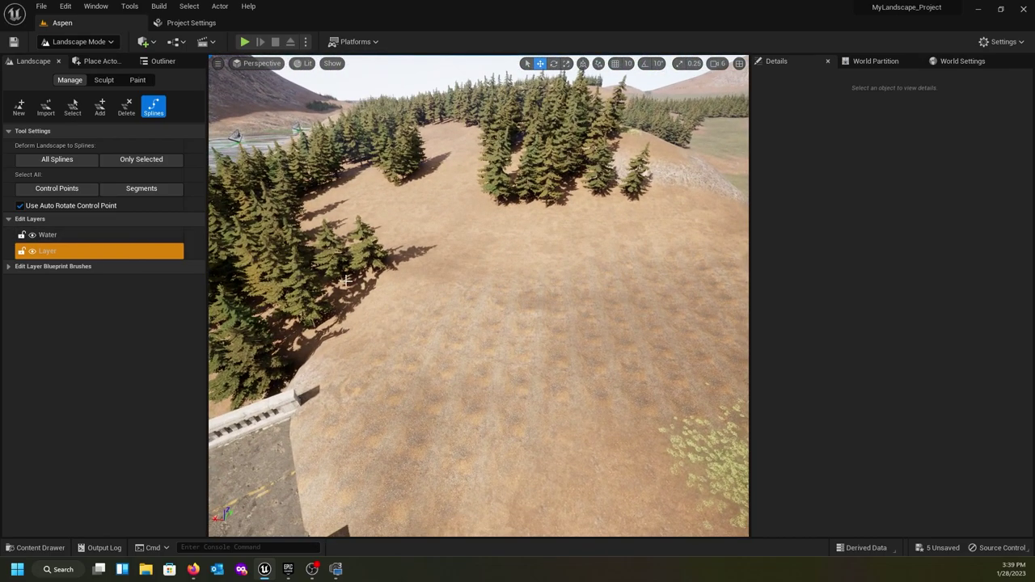
{"action": "left_click", "coordinate": [56, 251]}
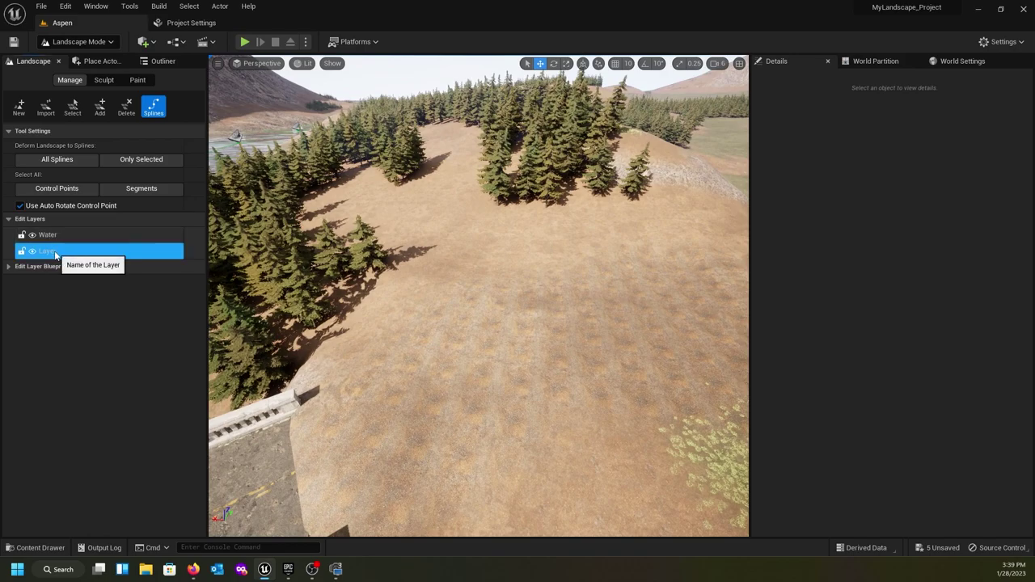
{"action": "right_click", "coordinate": [54, 254]}
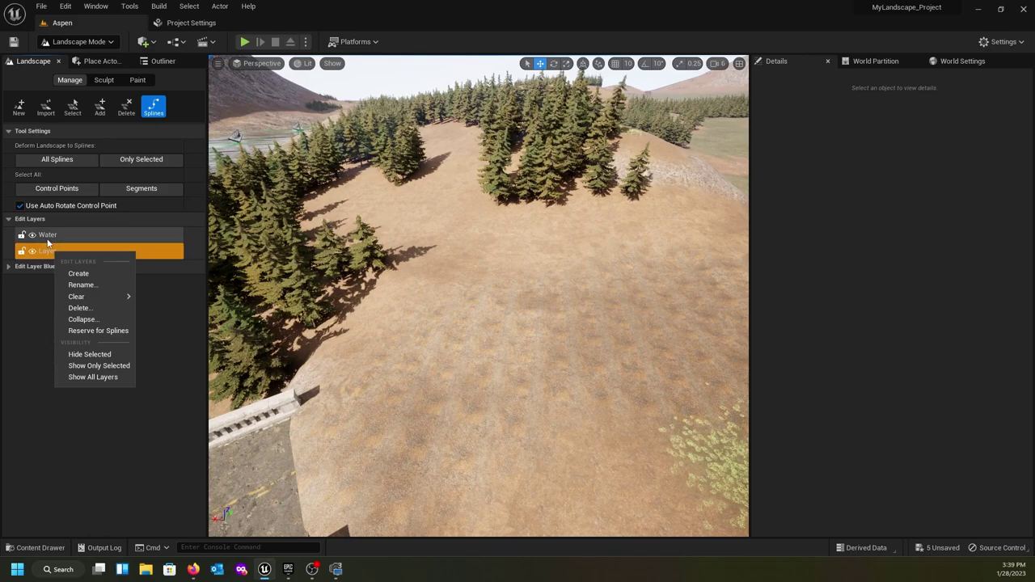
{"action": "left_click", "coordinate": [78, 274]}
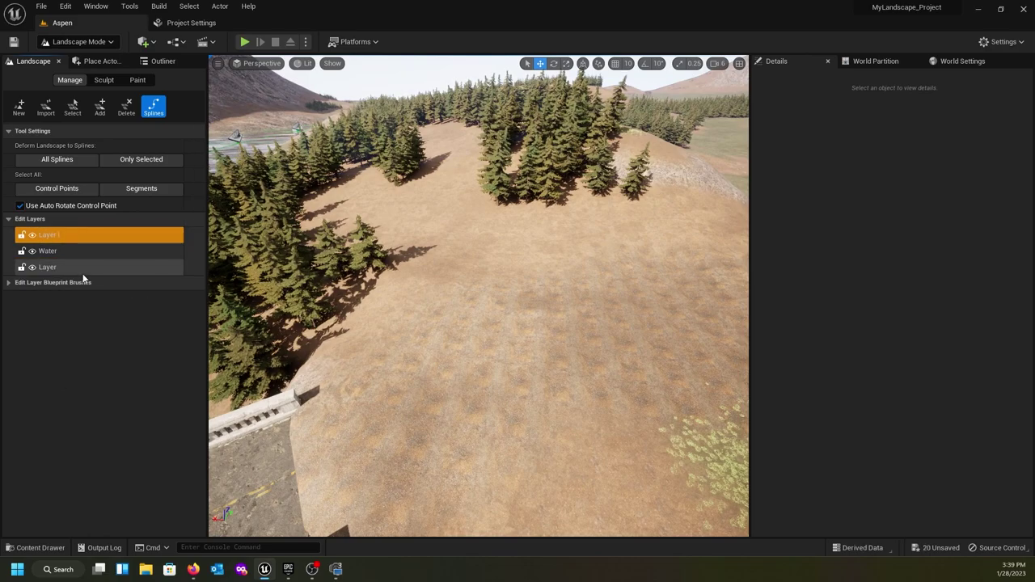
- Rename the new edit layer as Road
{"action": "right_click", "coordinate": [54, 235]}
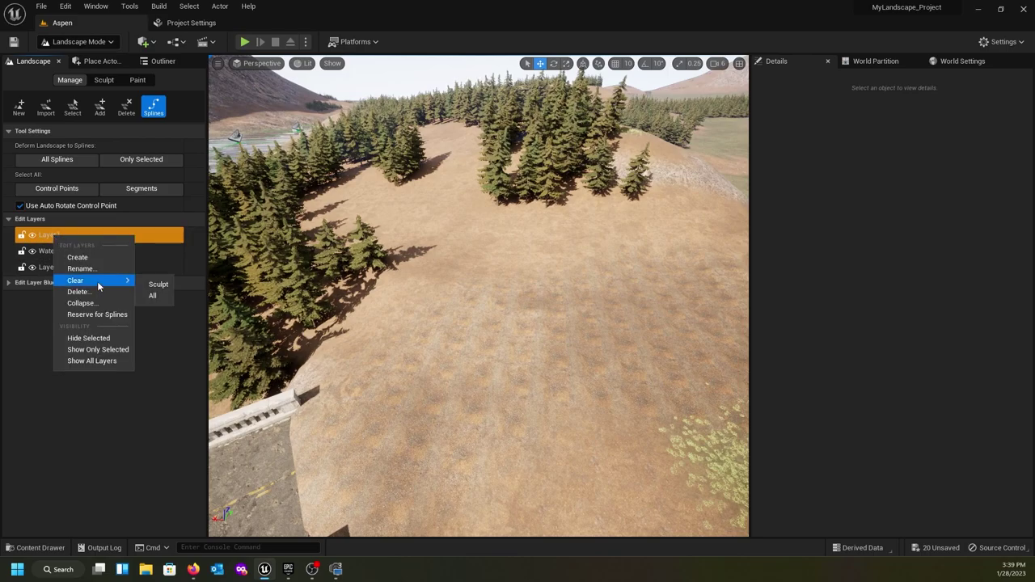
{"action": "left_click", "coordinate": [80, 269]}
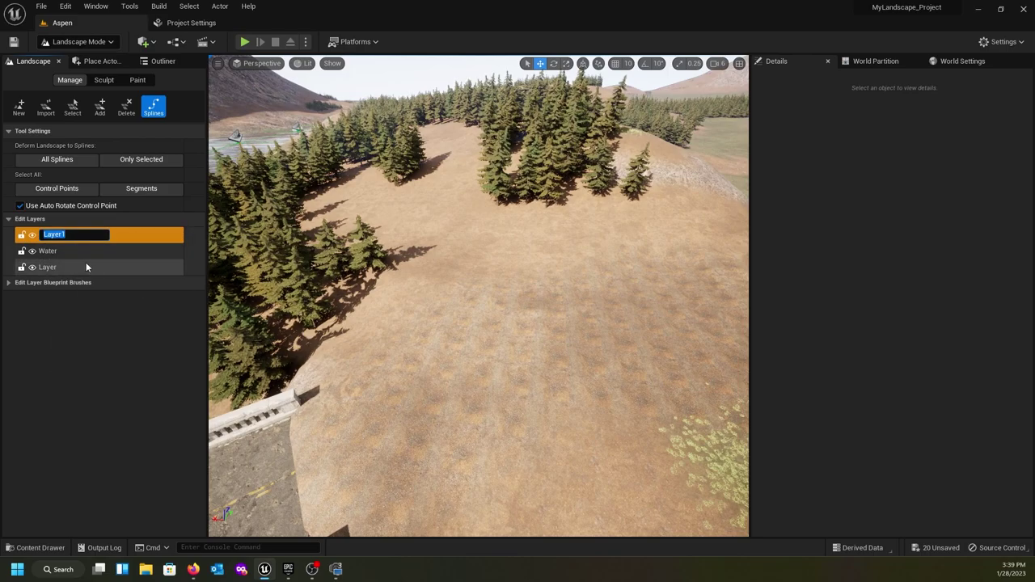
{"action": "type", "text": "Road"}
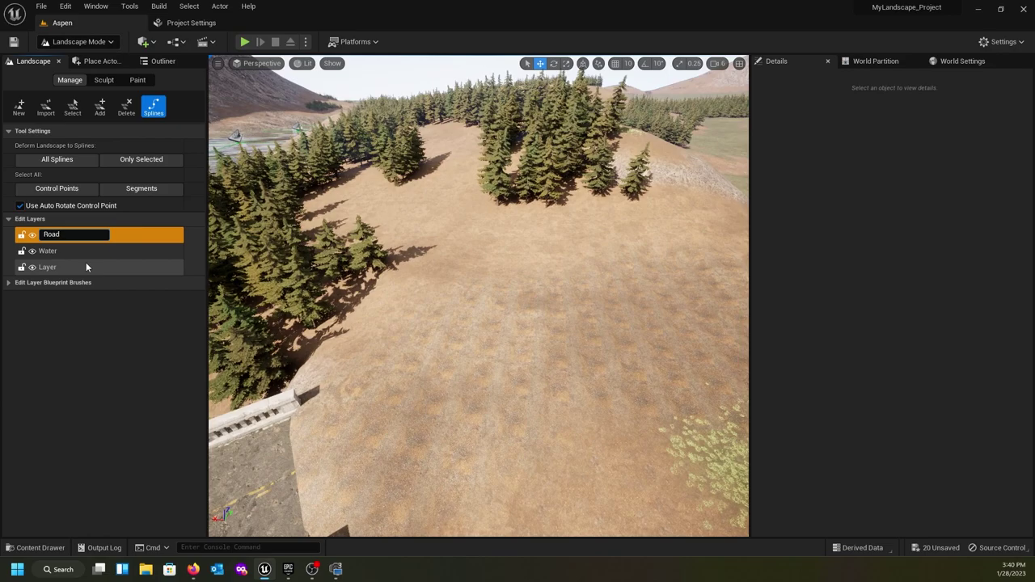
{"action": "key", "text": "Return"}
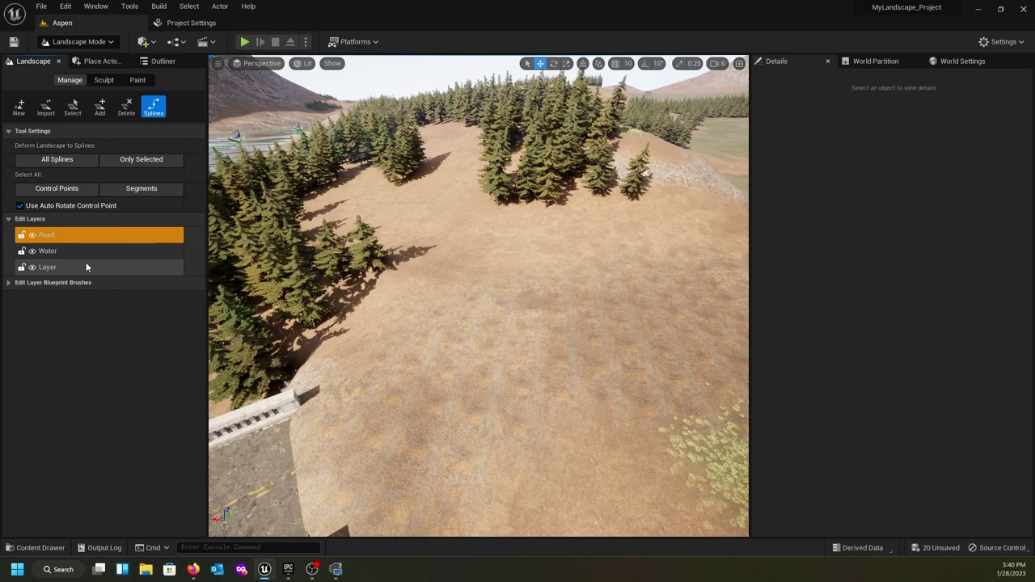
- Reserve the Road edit layer for landscape splines and accept clearing its content
{"action": "left_click", "coordinate": [71, 235]}
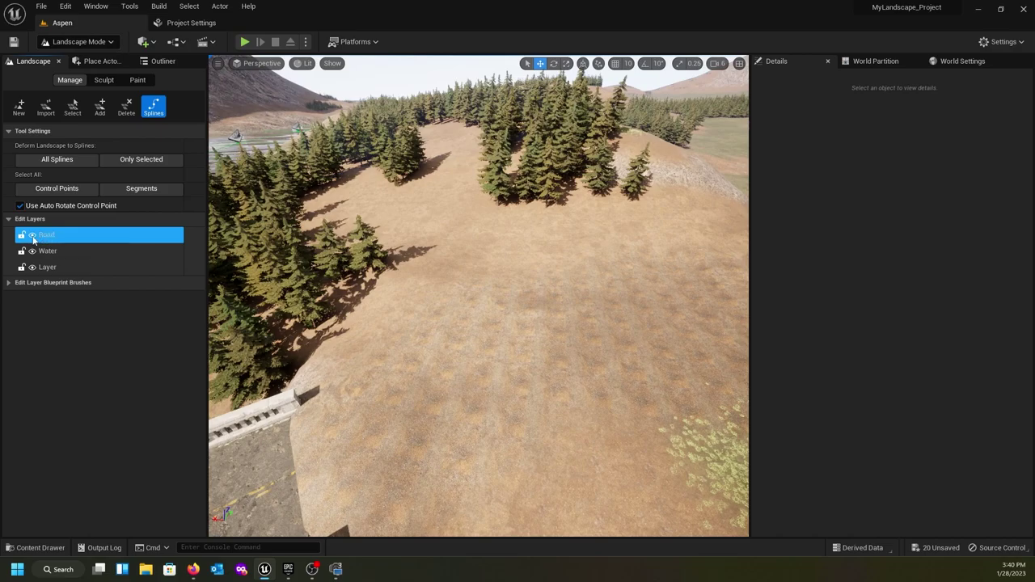
{"action": "right_click", "coordinate": [59, 237]}
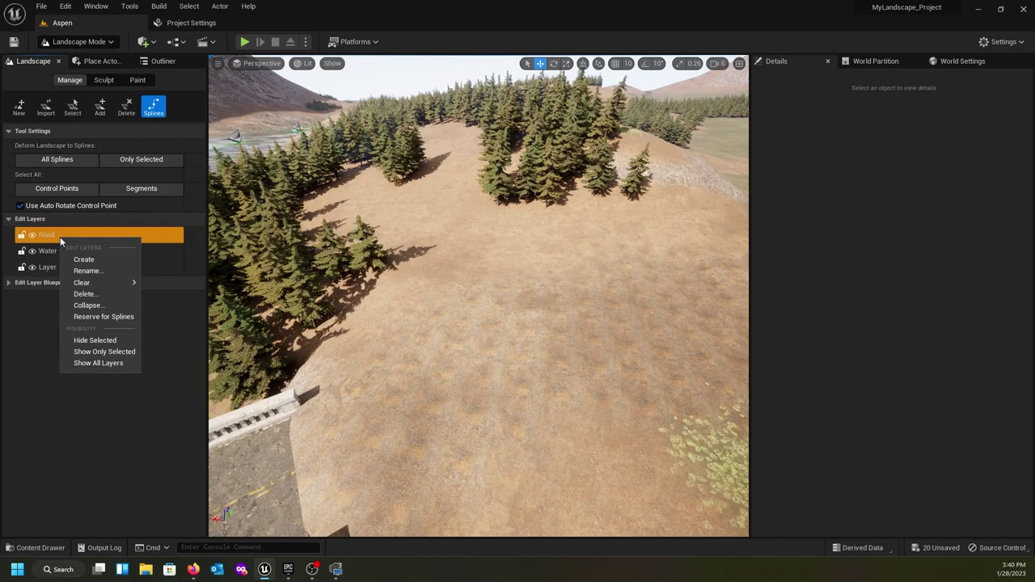
{"action": "left_click", "coordinate": [97, 317]}
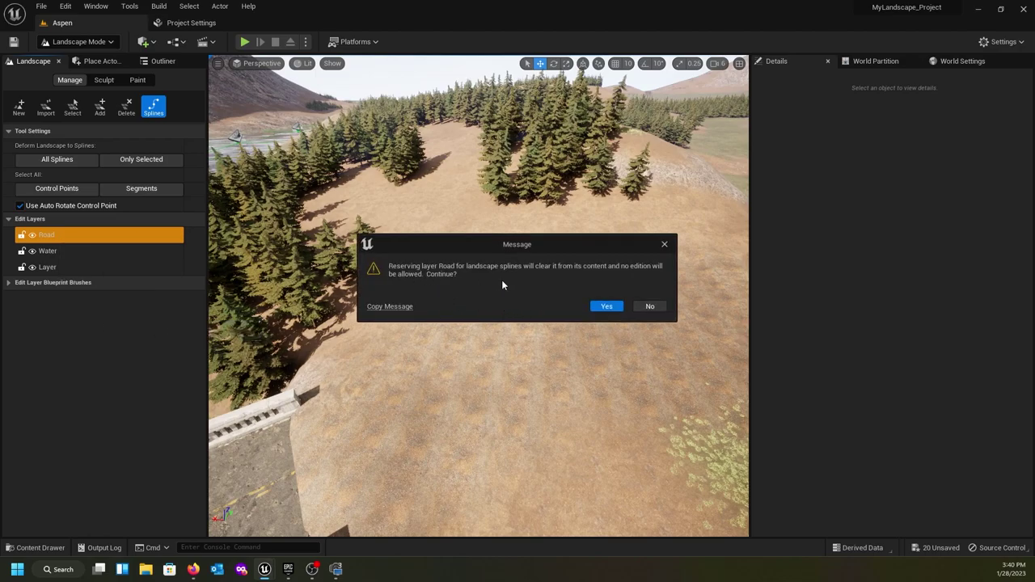
{"action": "left_click", "coordinate": [606, 306]}
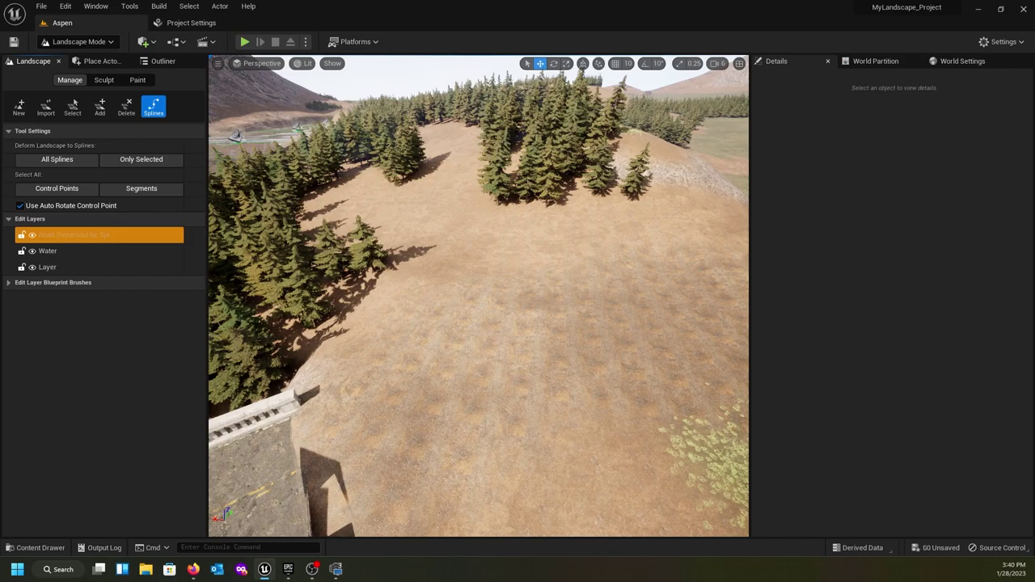
- Place the first landscape spline control point on the ground at the forest end of the bridge, beside the road centreline
{"action": "right_click_drag", "start_coordinate": [479, 296], "coordinate": [453, 307]}
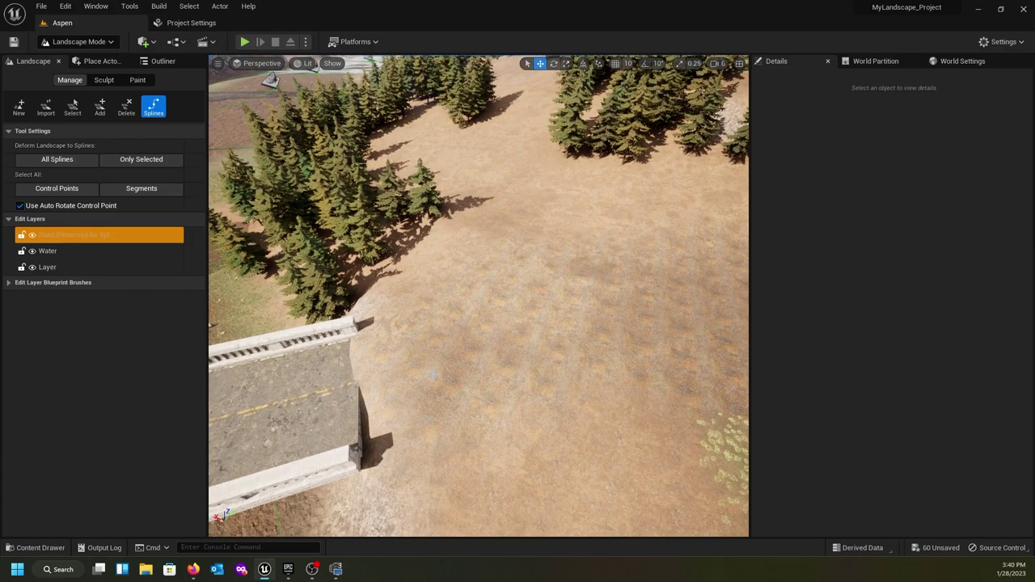
{"action": "left_click", "coordinate": [373, 380], "text": "ctrl"}
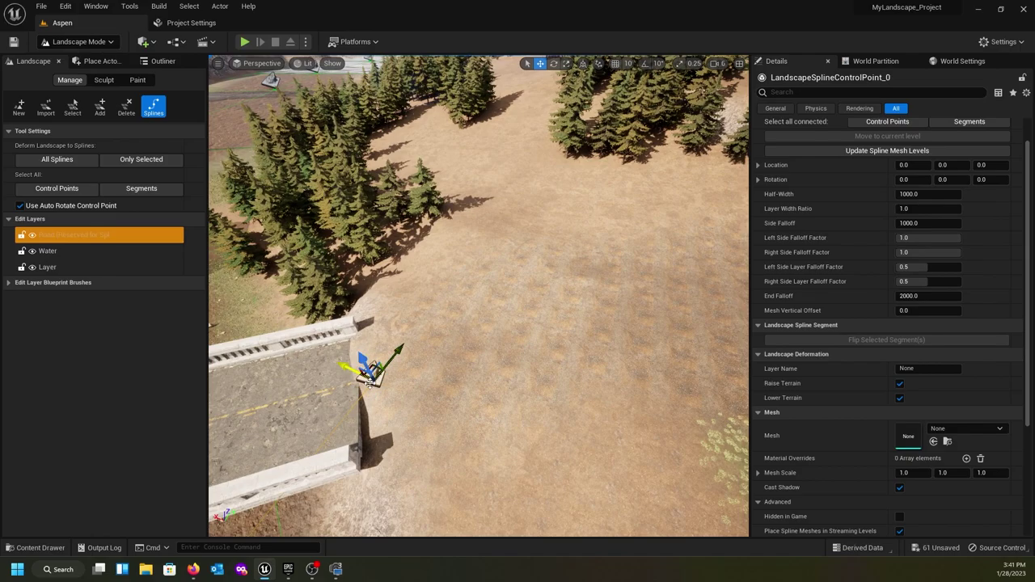
{"action": "right_click_drag", "start_coordinate": [371, 383], "coordinate": [241, 371]}
{"action": "right_click_drag", "start_coordinate": [394, 320], "coordinate": [374, 314]}
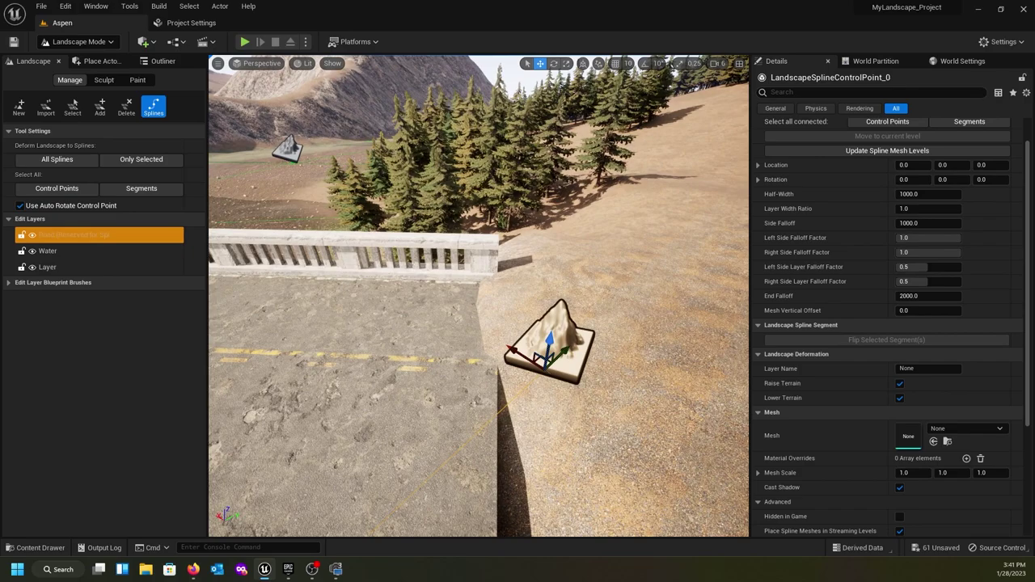
- Add a second spline control point on the open slope beyond the bridge, at about -1647, 1478, 69, connected to the first
{"action": "key", "text": "e"}
{"action": "right_click_drag", "start_coordinate": [477, 296], "coordinate": [494, 388]}
{"action": "scroll", "coordinate": [479, 303], "scroll_direction": "down", "scroll_amount": 1}
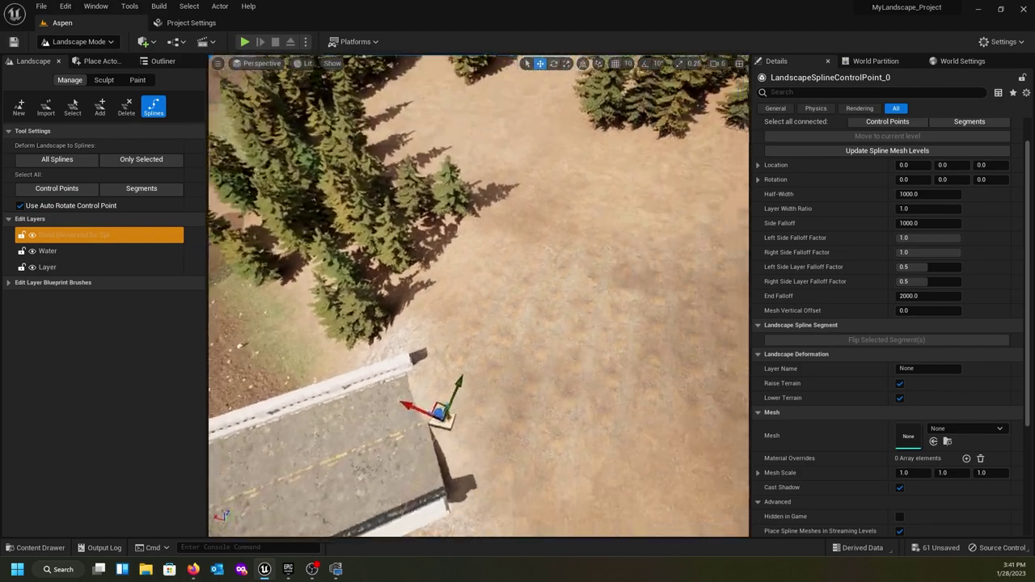
{"action": "key", "text": "d"}
{"action": "scroll", "coordinate": [411, 378], "scroll_direction": "up", "scroll_amount": 1}
{"action": "right_click_drag", "start_coordinate": [409, 380], "coordinate": [412, 385]}
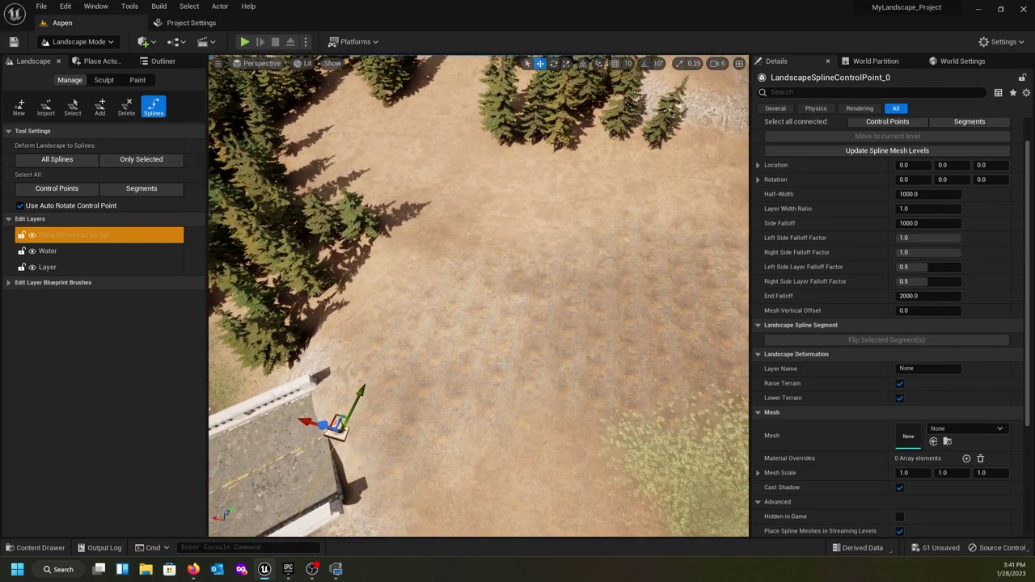
{"action": "left_click", "coordinate": [549, 327], "text": "ctrl"}
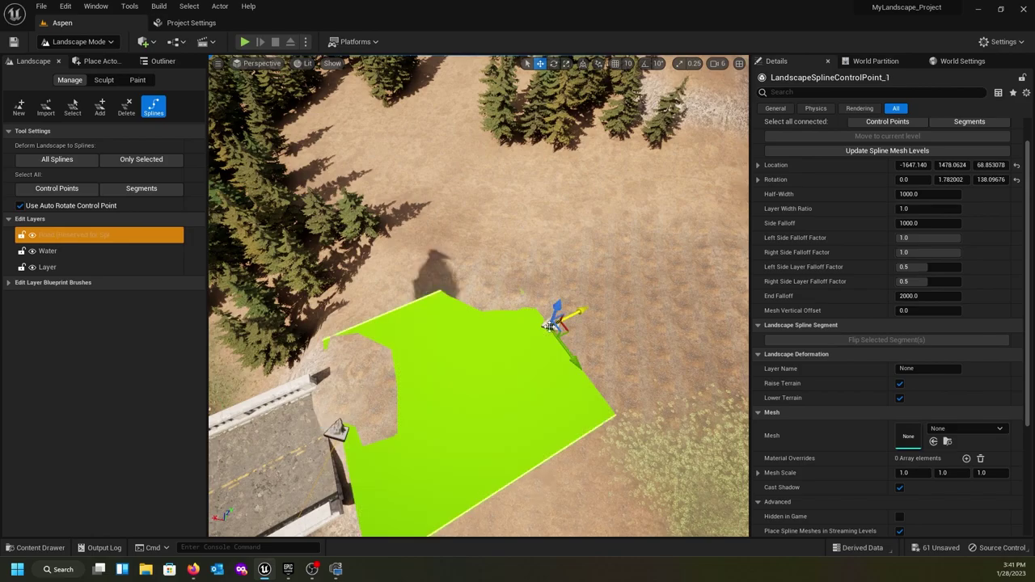
{"action": "right_click_drag", "start_coordinate": [504, 360], "coordinate": [453, 406]}
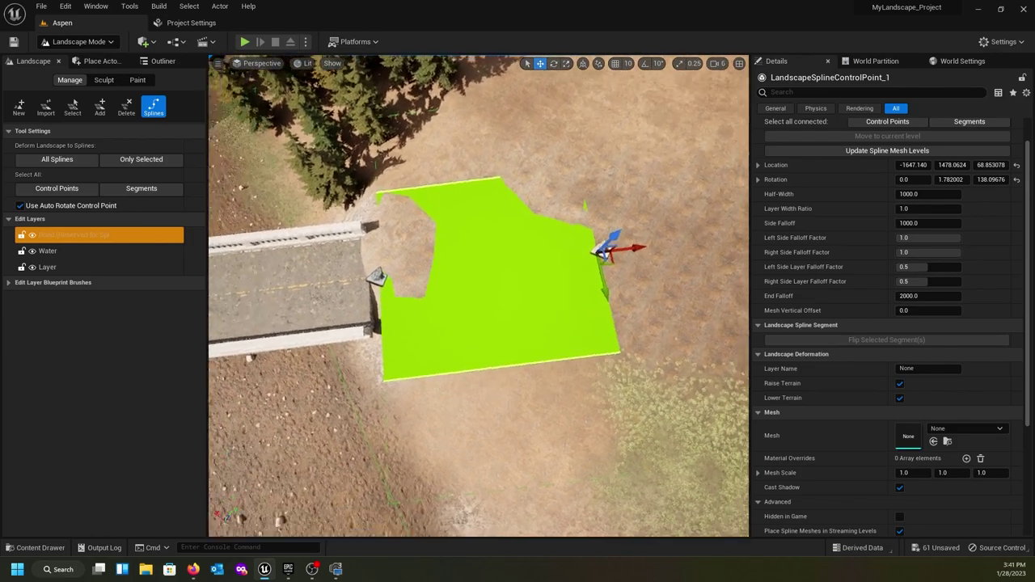
{"action": "right_click_drag", "start_coordinate": [582, 320], "coordinate": [583, 321]}
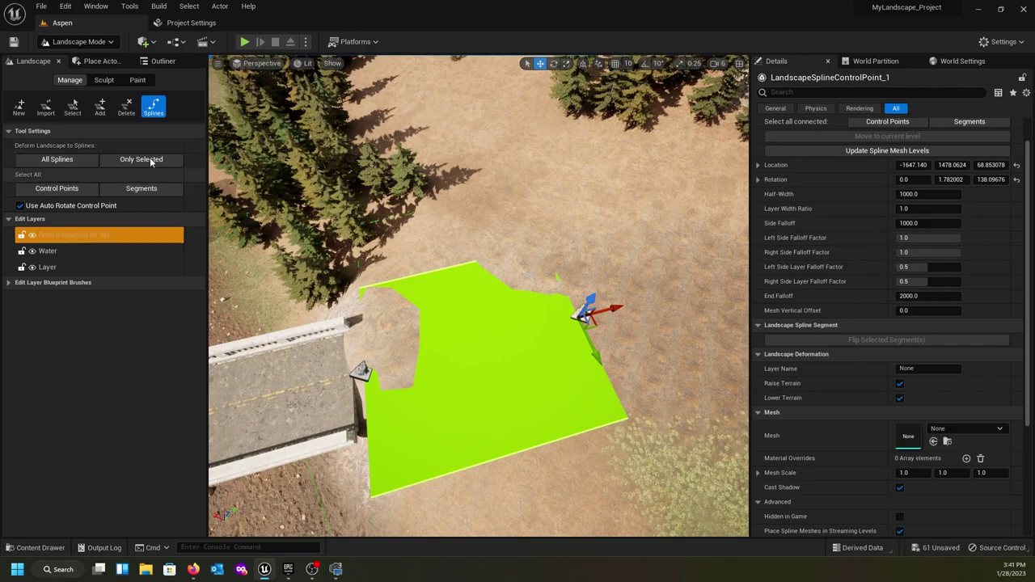
{"action": "left_click", "coordinate": [46, 157]}
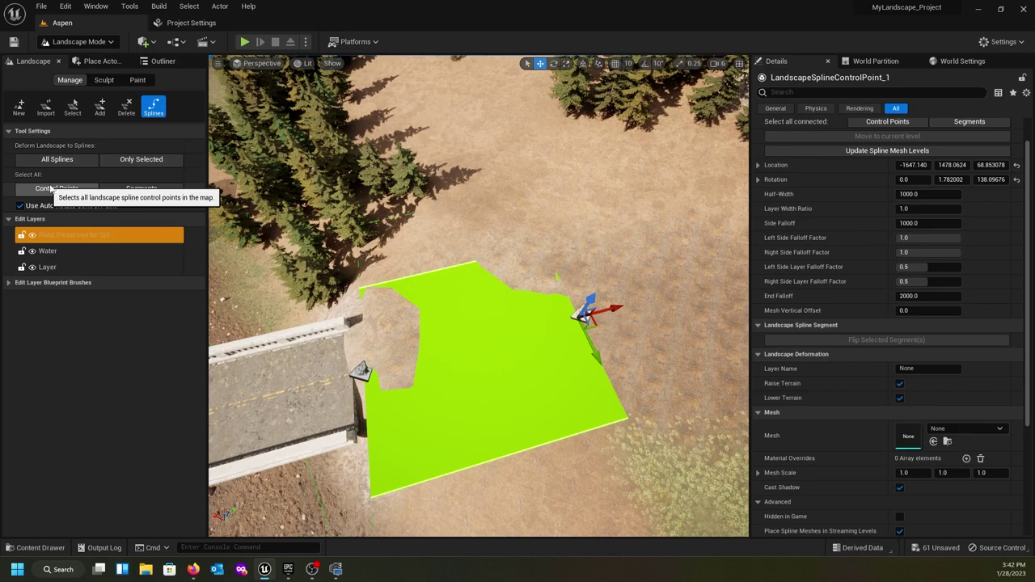
{"action": "right_click_drag", "start_coordinate": [658, 284], "coordinate": [481, 204]}
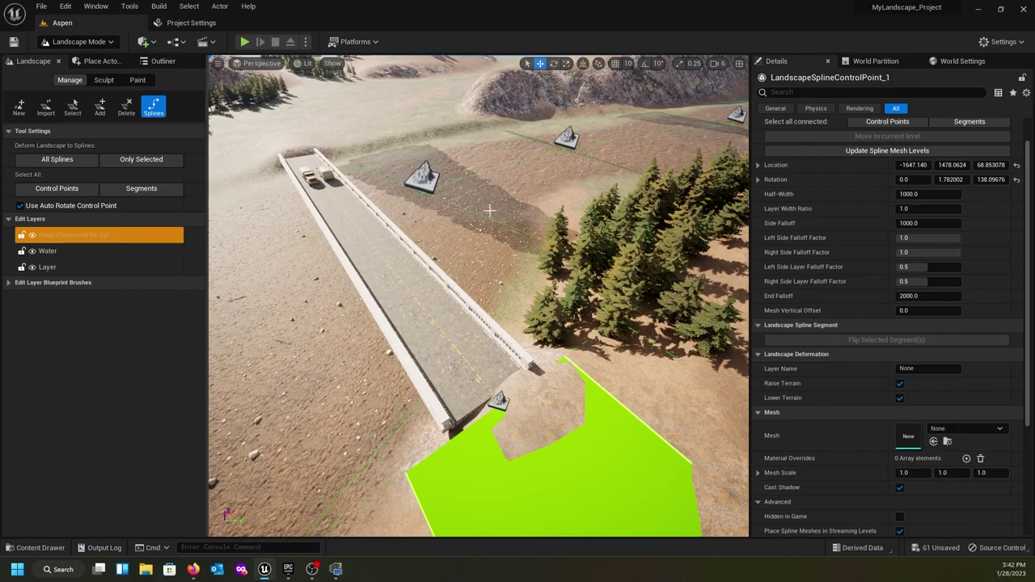
{"action": "right_click_drag", "start_coordinate": [442, 203], "coordinate": [622, 162]}
{"action": "left_click_drag", "start_coordinate": [431, 230], "coordinate": [431, 220]}
{"action": "key", "text": "f"}
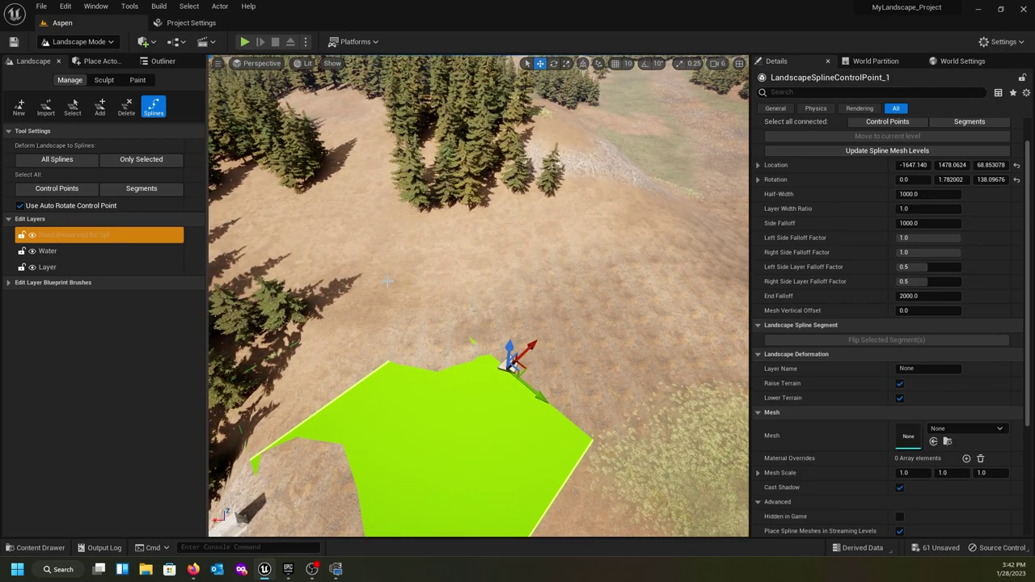
{"action": "right_click_drag", "start_coordinate": [387, 280], "coordinate": [320, 314]}
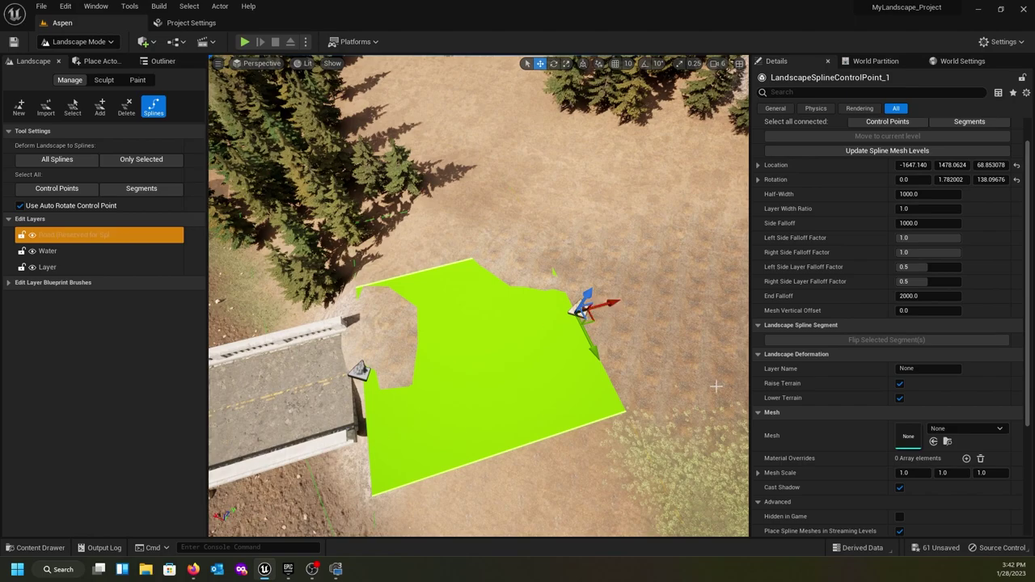
- Select the connected spline segment and add one Spline Meshes entry, expanded to show its mesh settings
{"action": "scroll", "coordinate": [787, 338], "scroll_direction": "up", "scroll_amount": 2}
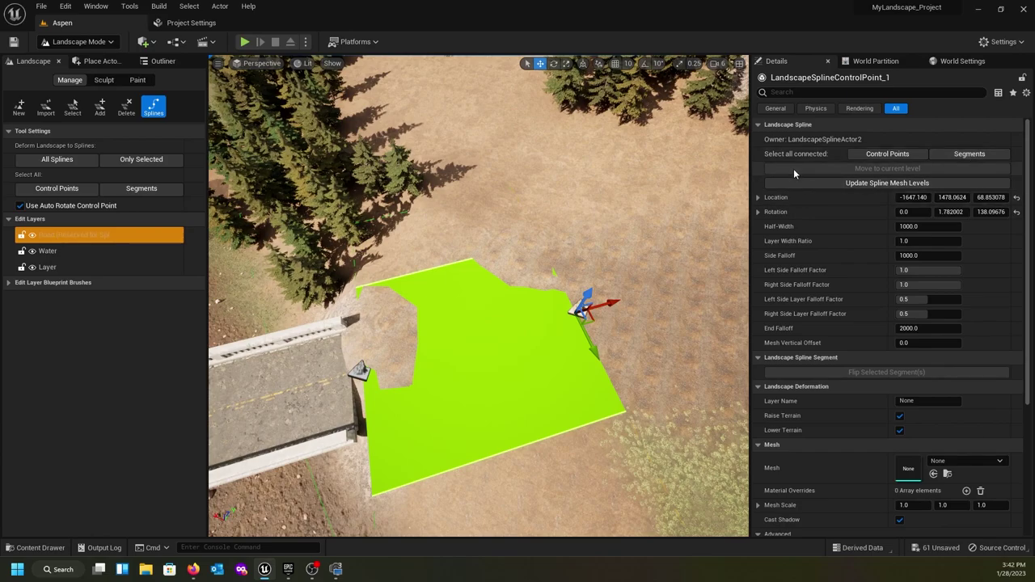
{"action": "left_click", "coordinate": [944, 153]}
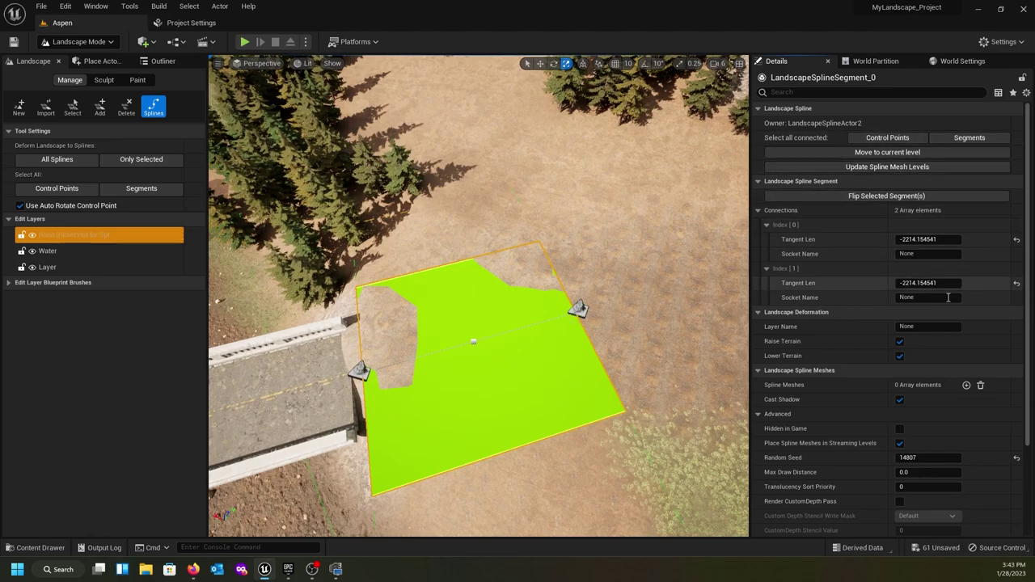
{"action": "scroll", "coordinate": [945, 307], "scroll_direction": "down", "scroll_amount": 1}
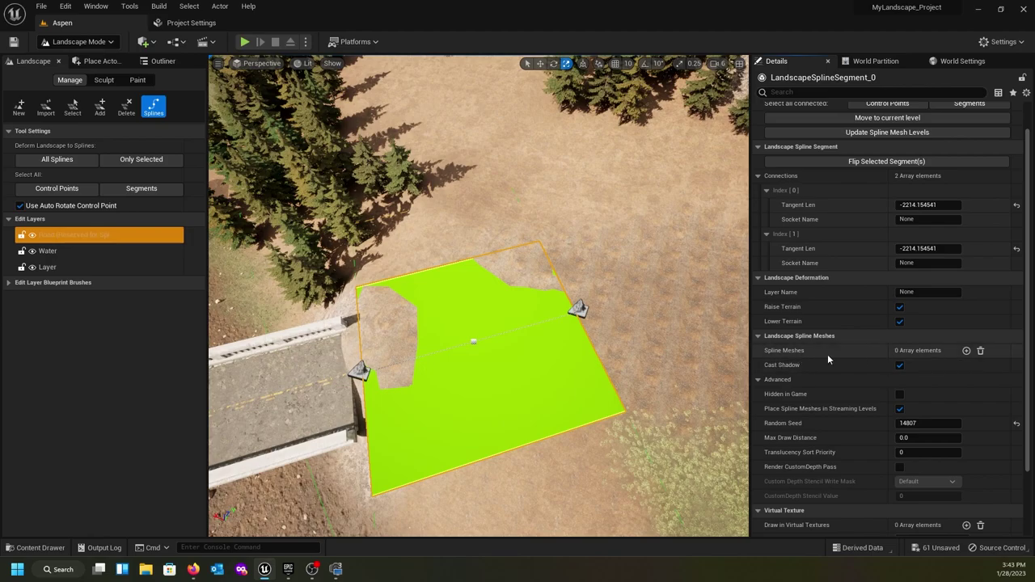
{"action": "left_click", "coordinate": [966, 350]}
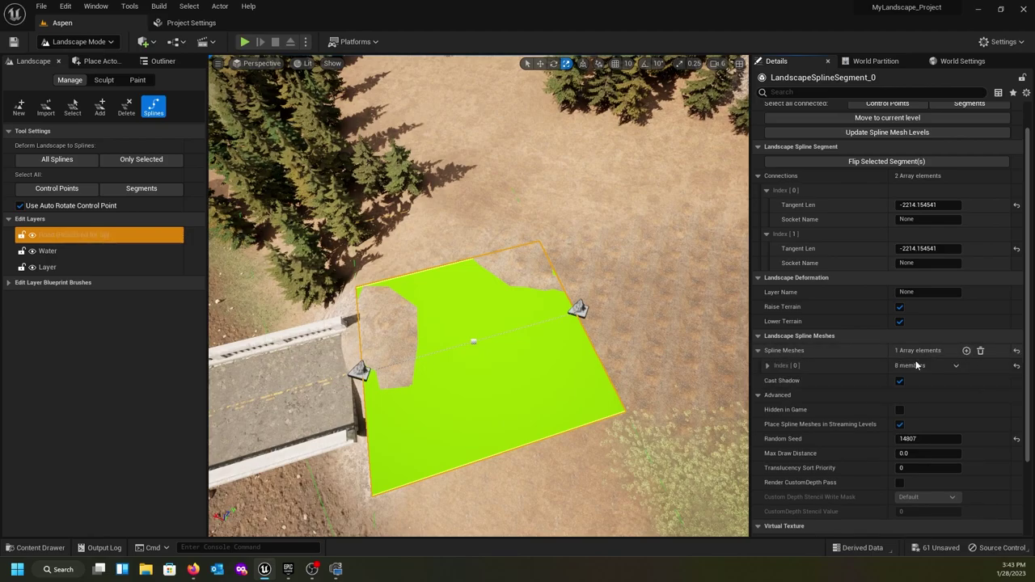
{"action": "left_click", "coordinate": [767, 366]}
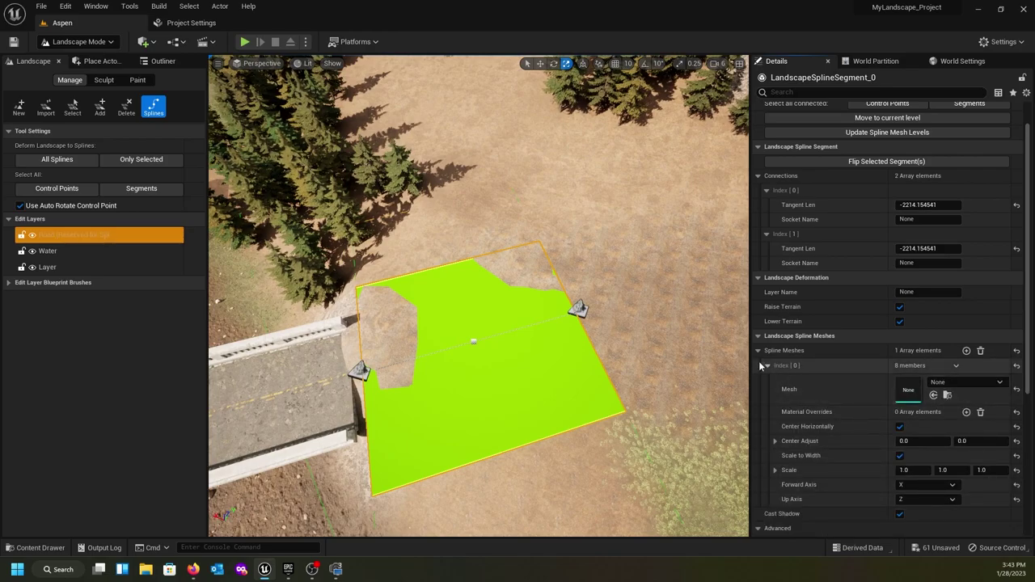
{"action": "scroll", "coordinate": [810, 363], "scroll_direction": "down", "scroll_amount": 2}
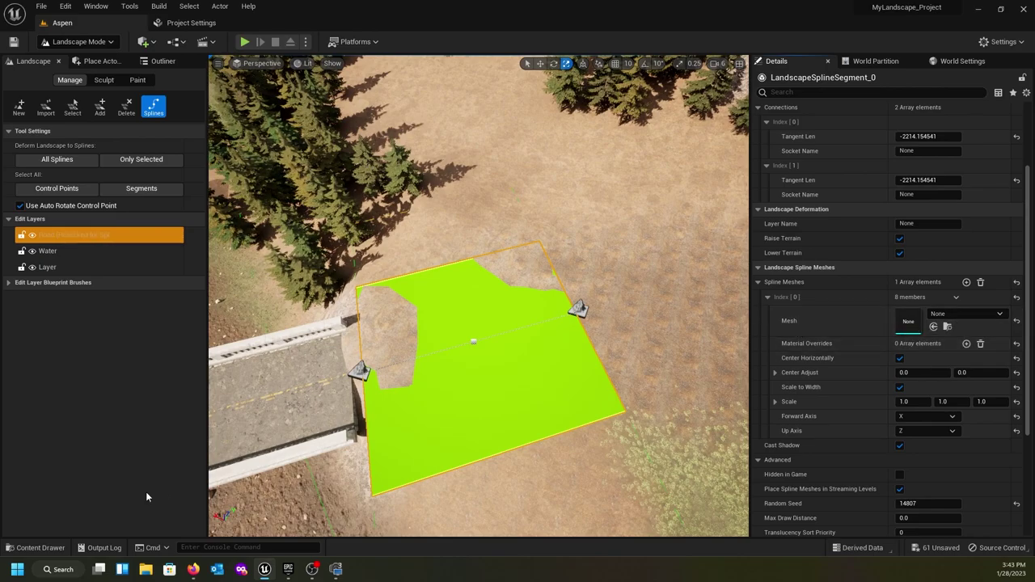
- Assign the SM_Road asset from the Road folder as the mesh of the segment's spline mesh entry
{"action": "left_click", "coordinate": [51, 548]}
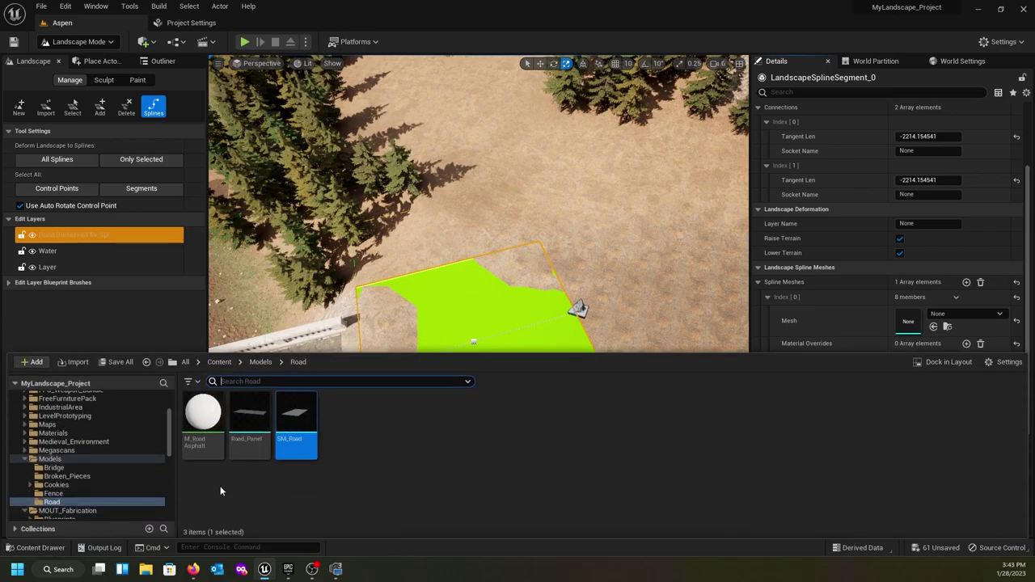
{"action": "left_click", "coordinate": [298, 446]}
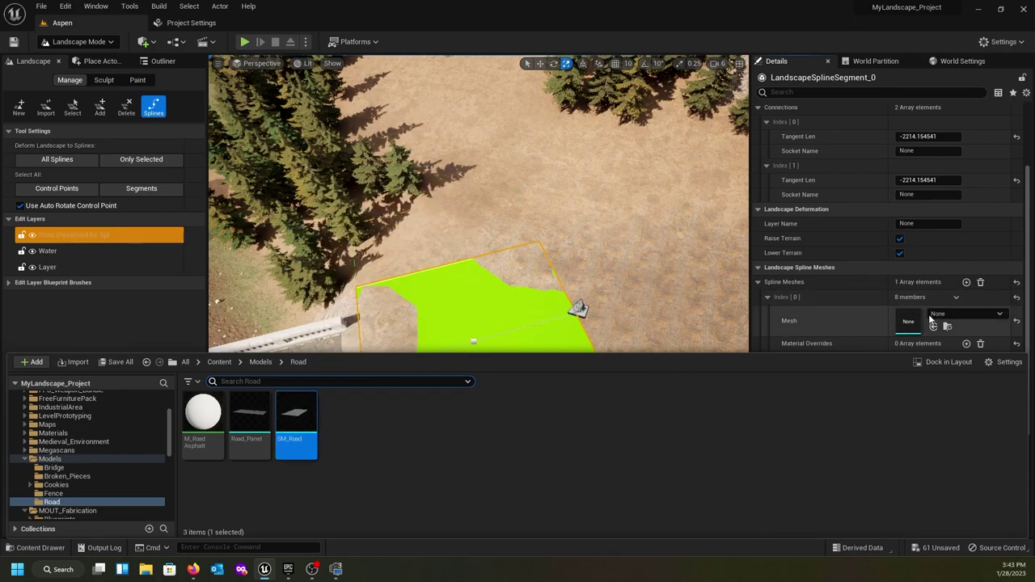
{"action": "left_click_drag", "start_coordinate": [298, 423], "coordinate": [908, 321]}
{"action": "right_click_drag", "start_coordinate": [520, 283], "coordinate": [496, 316]}
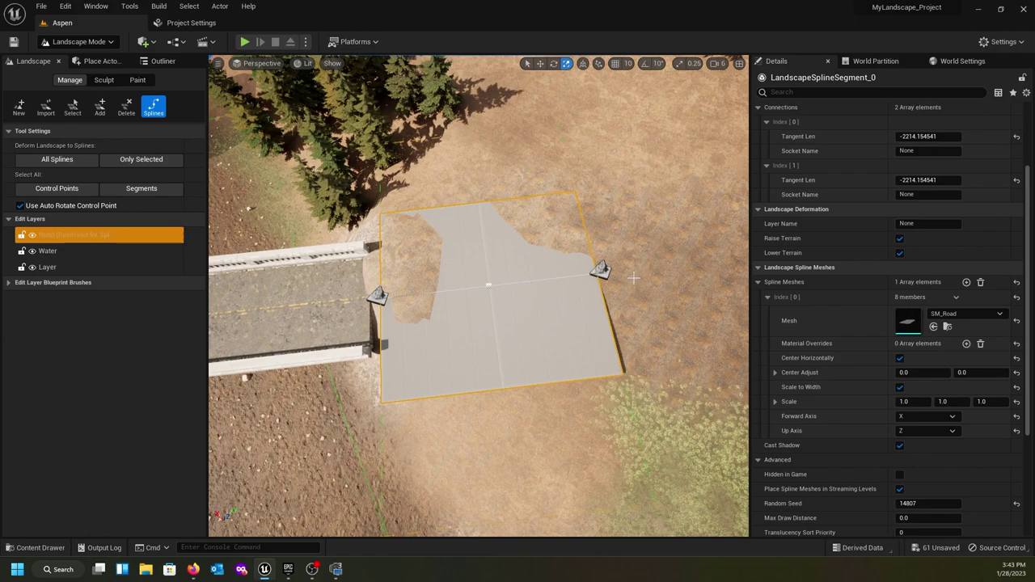
- Review the segment's mesh settings and add one Material Overrides entry to the SM_Road spline mesh
{"action": "scroll", "coordinate": [846, 269], "scroll_direction": "up", "scroll_amount": 2}
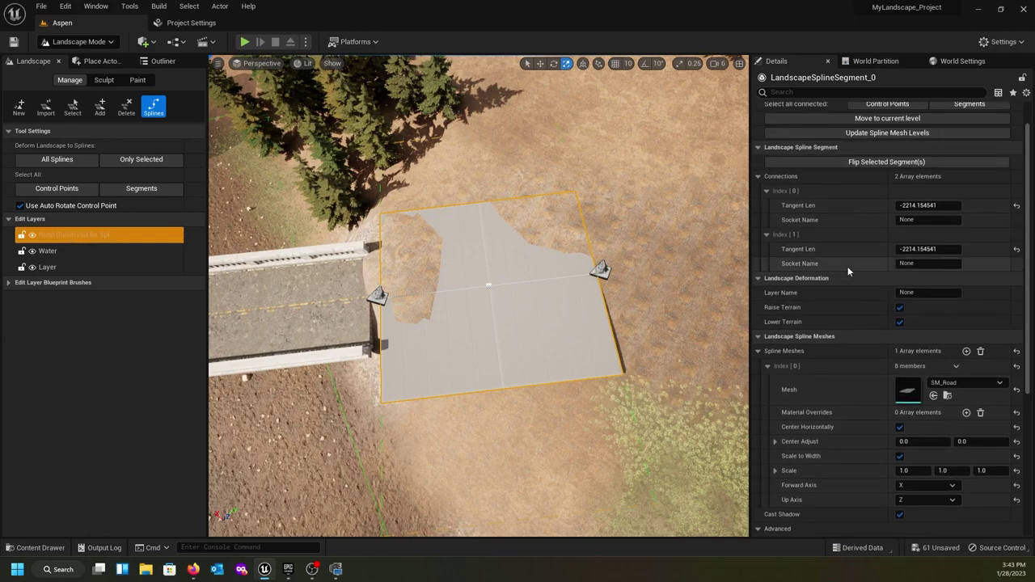
{"action": "scroll", "coordinate": [847, 272], "scroll_direction": "down", "scroll_amount": 2}
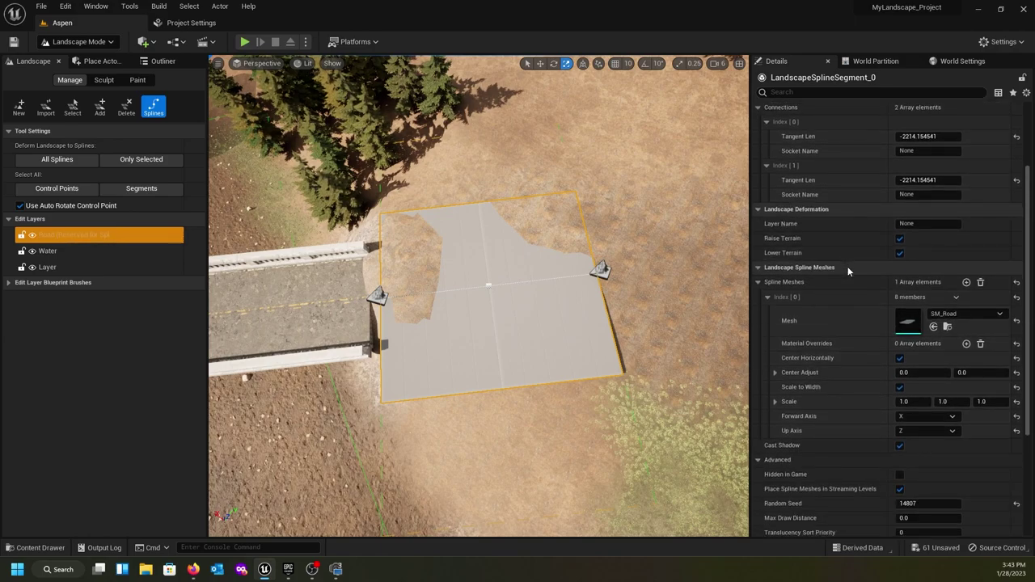
{"action": "scroll", "coordinate": [846, 268], "scroll_direction": "up", "scroll_amount": 2}
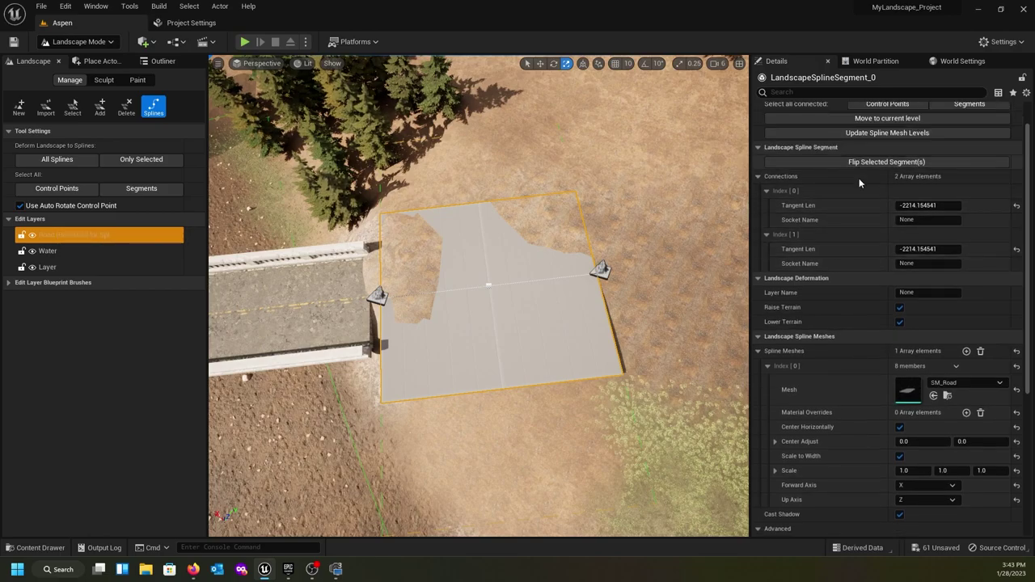
{"action": "scroll", "coordinate": [857, 267], "scroll_direction": "down", "scroll_amount": 1}
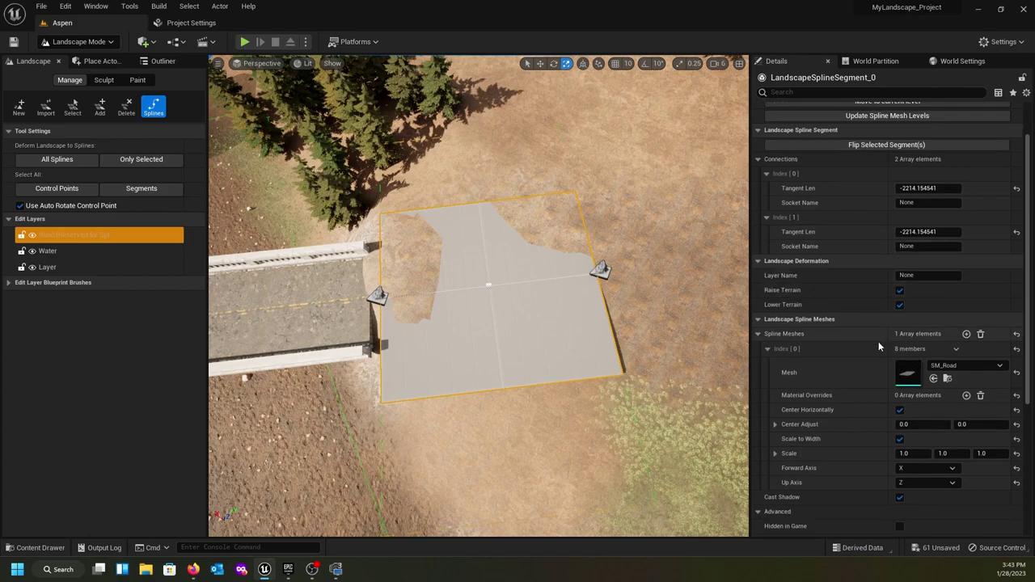
{"action": "scroll", "coordinate": [873, 347], "scroll_direction": "down", "scroll_amount": 2}
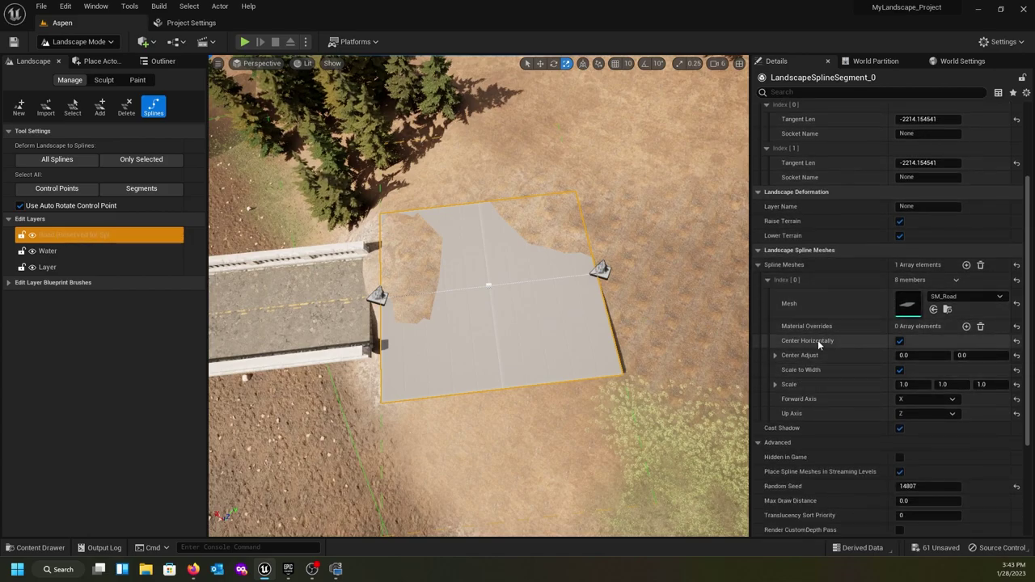
{"action": "scroll", "coordinate": [833, 341], "scroll_direction": "down", "scroll_amount": 4}
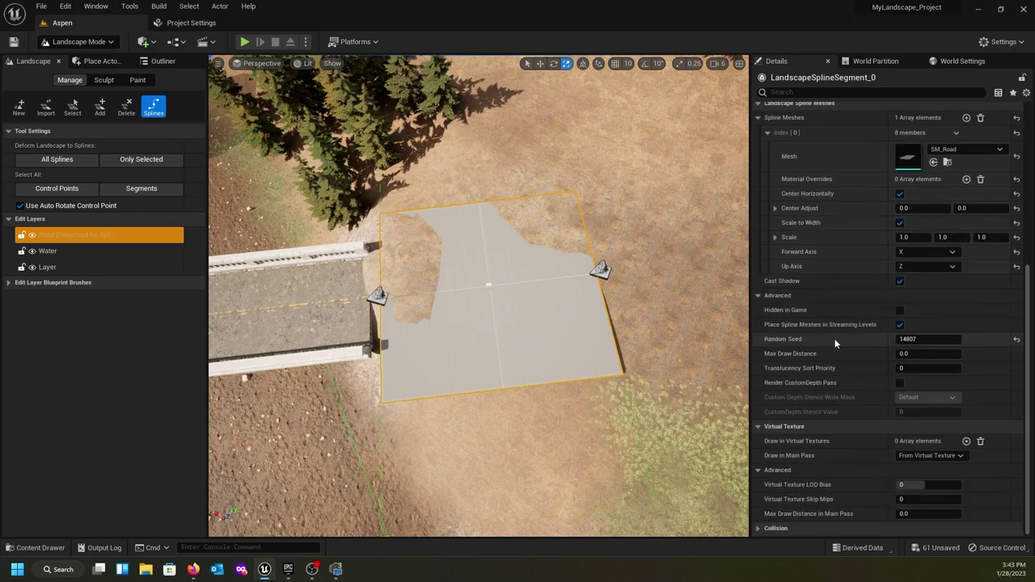
{"action": "scroll", "coordinate": [834, 339], "scroll_direction": "up", "scroll_amount": 1}
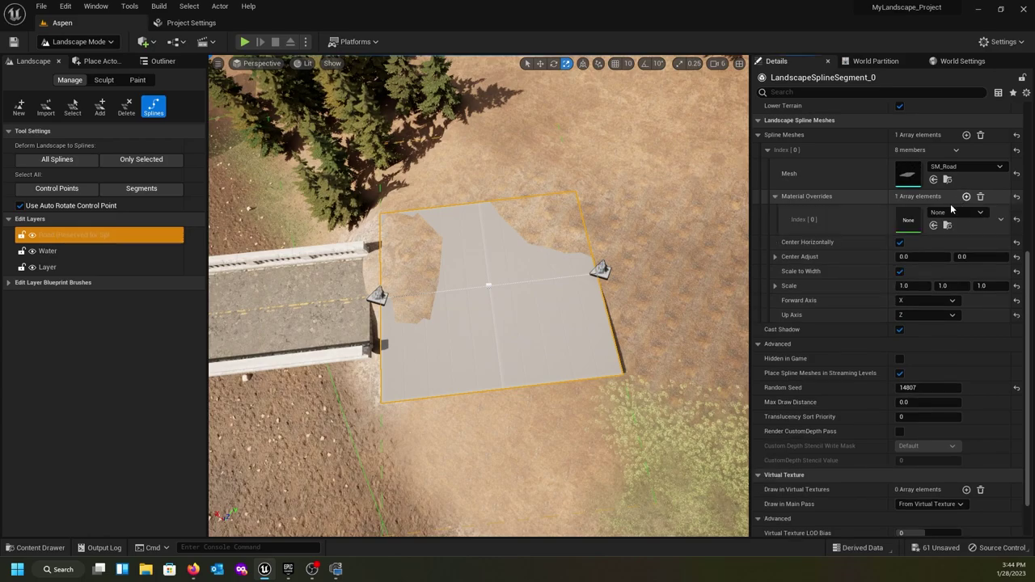
{"action": "left_click", "coordinate": [967, 196]}
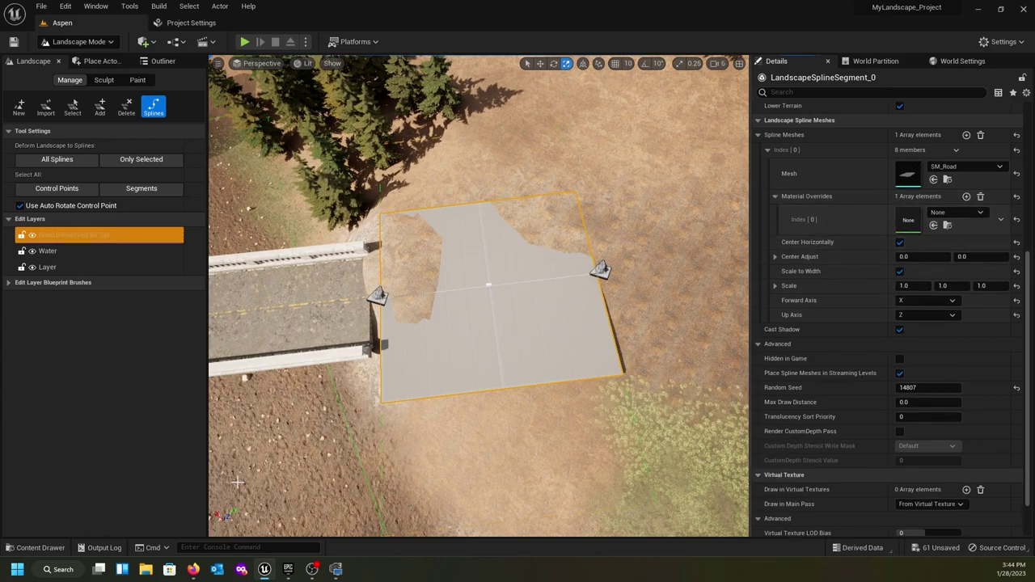
- Browse the project content to the Destroyed_American_Road_sjtlcapa folder under Megascans Surfaces
{"action": "left_click", "coordinate": [36, 547]}
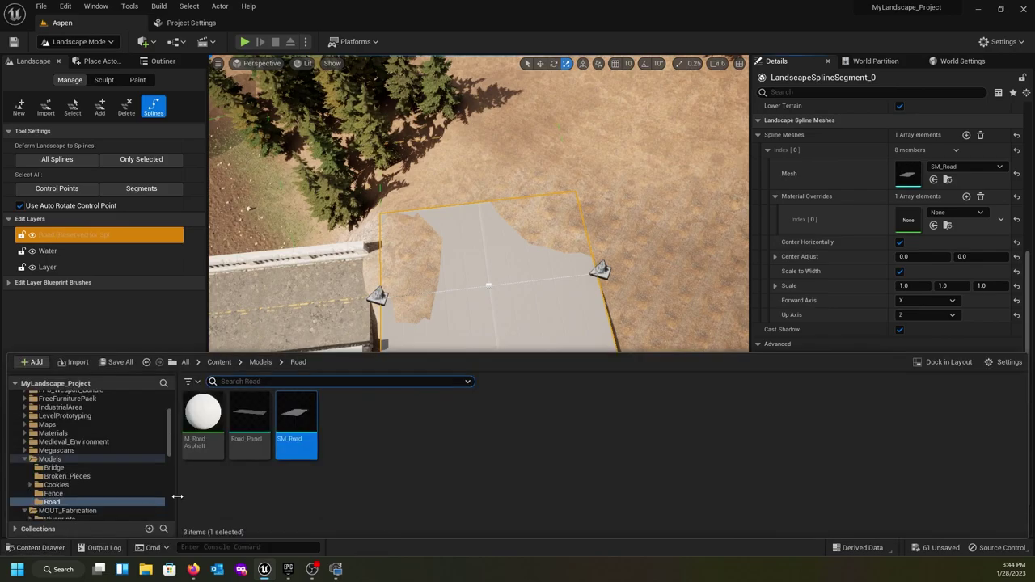
{"action": "left_click", "coordinate": [226, 362]}
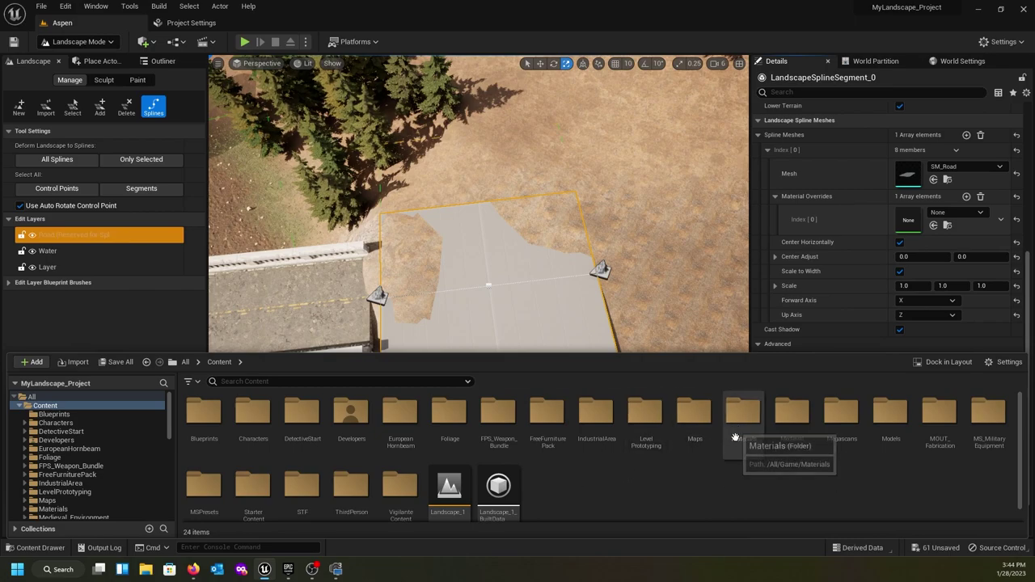
{"action": "double_click", "coordinate": [829, 415]}
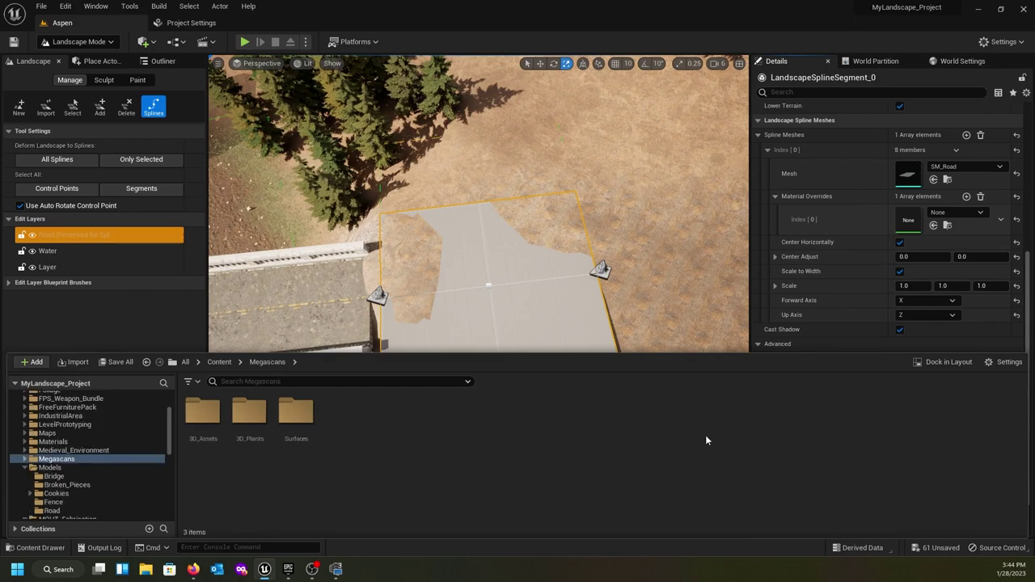
{"action": "double_click", "coordinate": [298, 417]}
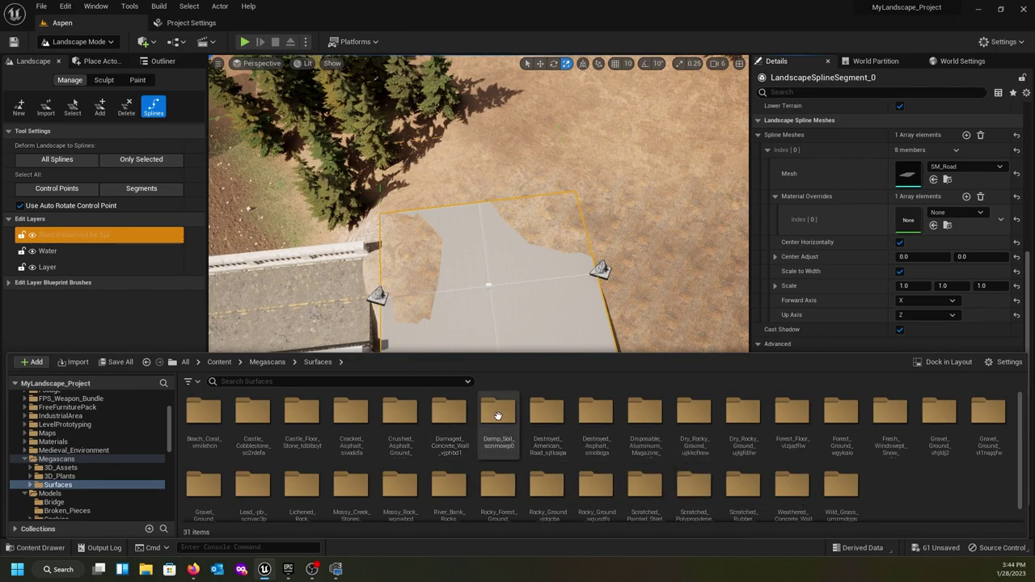
{"action": "double_click", "coordinate": [552, 412]}
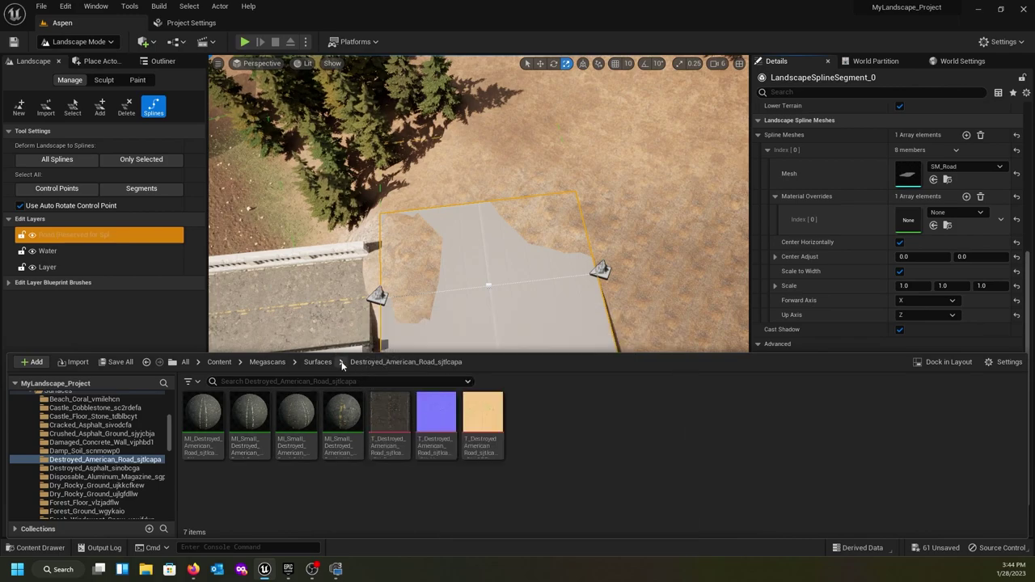
- Duplicate the small destroyed road material instance with yellow markings and name the copy MI_Small_Destroyed_American_Road_Aspen
{"action": "left_click", "coordinate": [341, 423]}
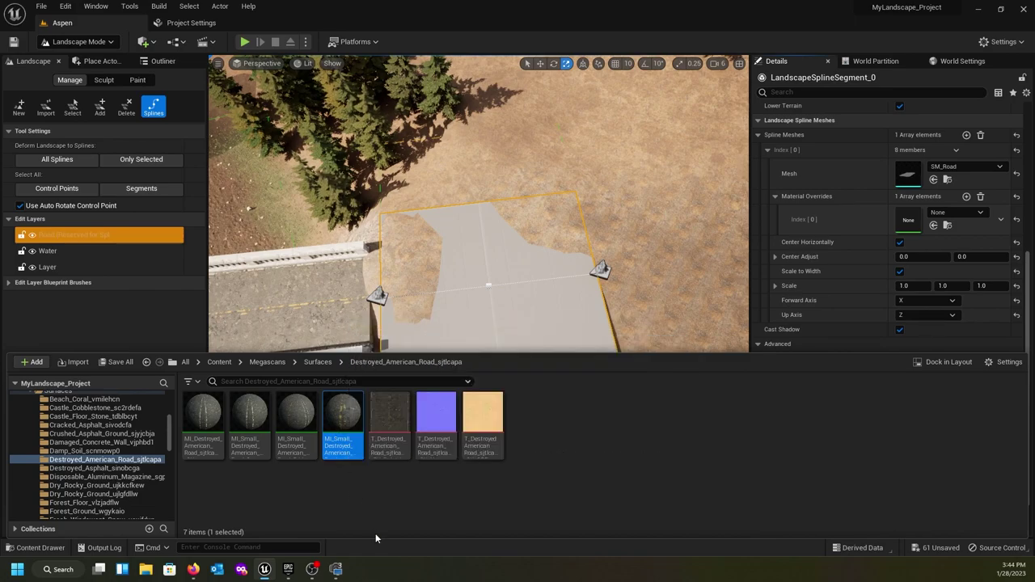
{"action": "key", "text": "ctrl+d"}
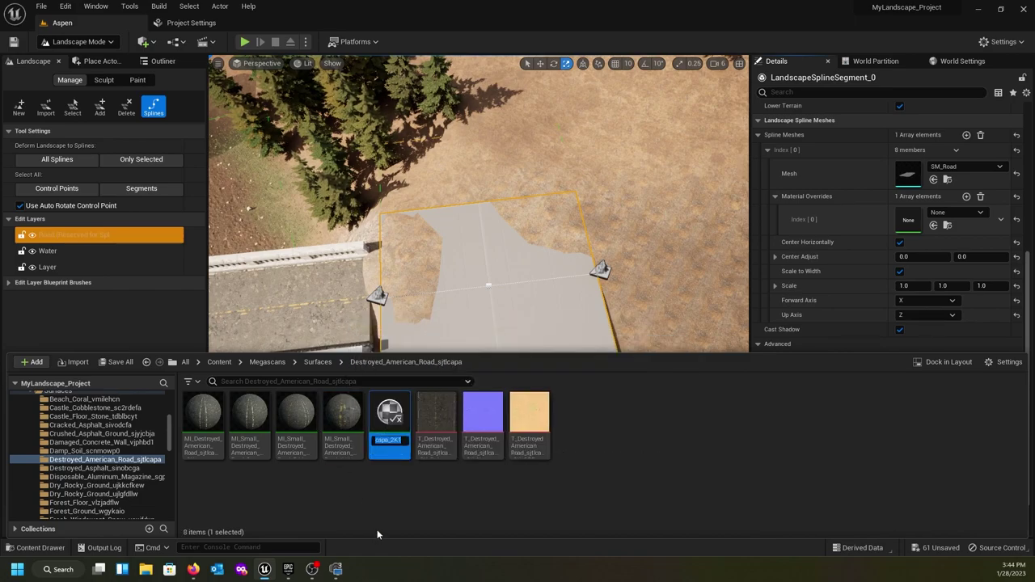
{"action": "key", "text": "Right"}
{"action": "key", "text": "BackSpace"}
{"action": "key", "text": "BackSpace"}
{"action": "key", "text": "BackSpace"}
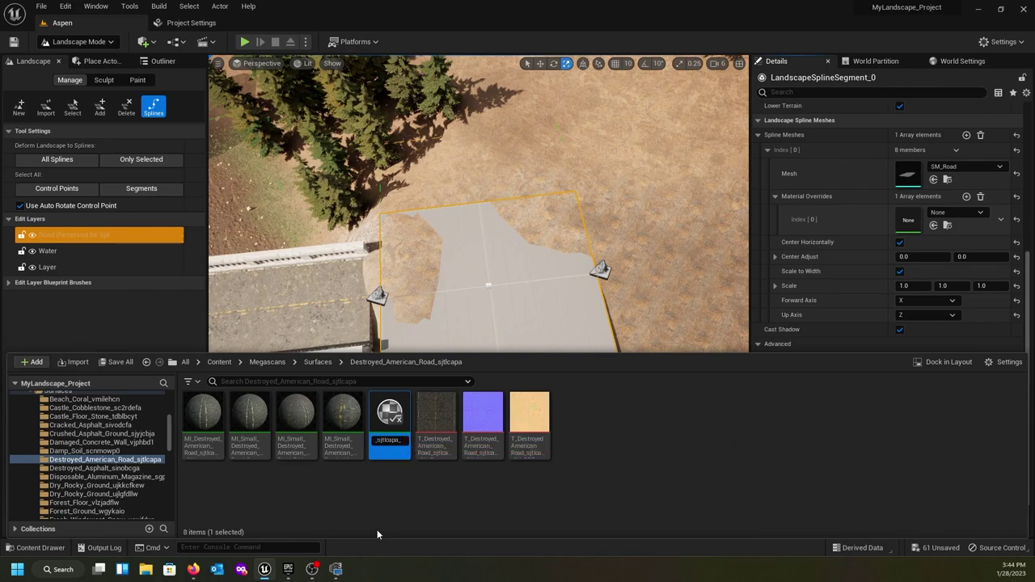
{"action": "key", "text": "BackSpace"}
{"action": "key", "text": "BackSpace"}
{"action": "key", "text": "BackSpace"}
{"action": "key", "text": "BackSpace"}
{"action": "key", "text": "BackSpace"}
{"action": "key", "text": "BackSpace"}
{"action": "key", "text": "BackSpace"}
{"action": "key", "text": "BackSpace"}
{"action": "key", "text": "BackSpace"}
{"action": "type", "text": "As"}
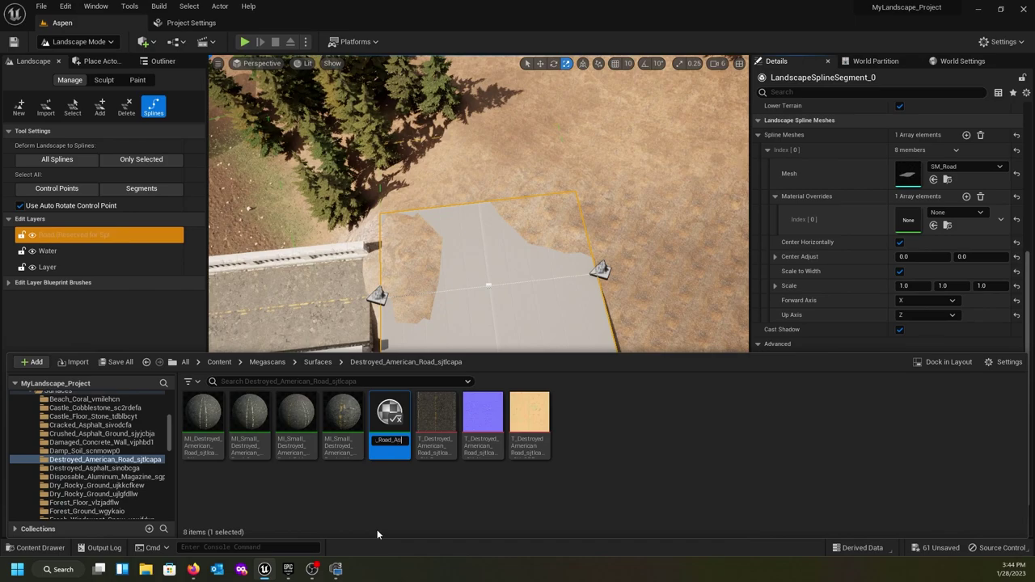
{"action": "type", "text": "pen"}
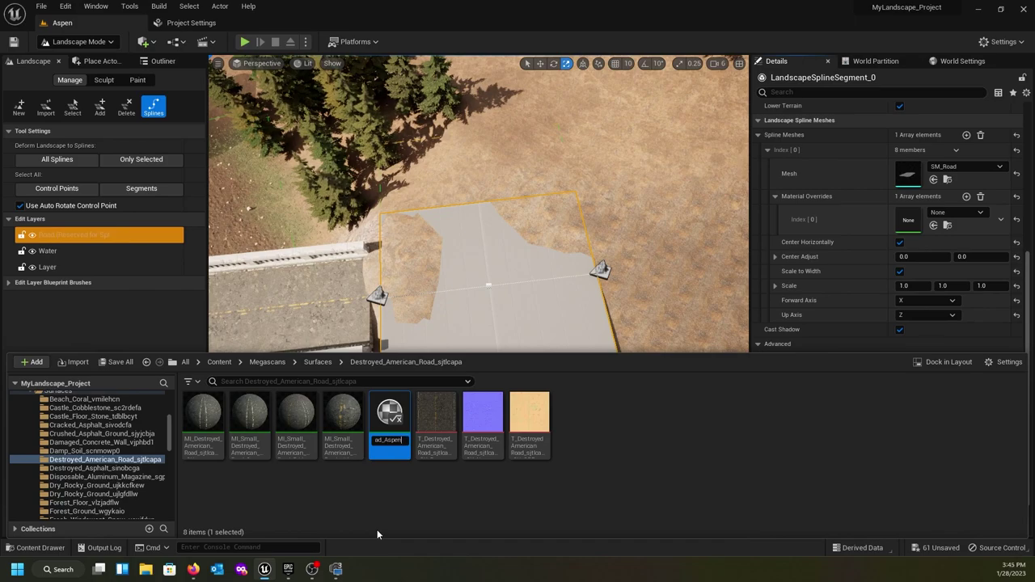
{"action": "key", "text": "Return"}
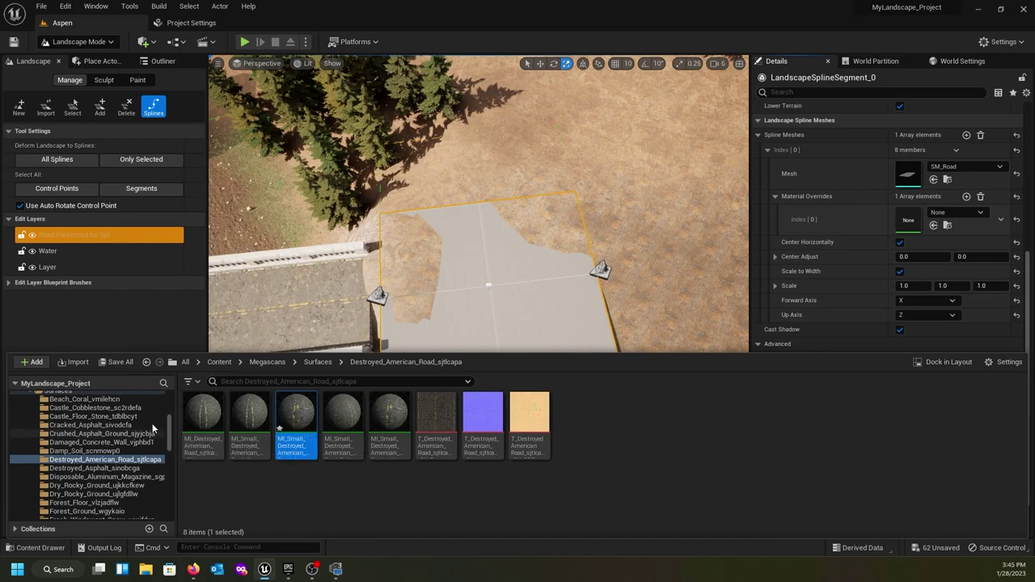
- Assign MI_Small_Destroyed_American_Road_Aspen as the spline mesh's material override and set the mesh's Forward Axis to Y
{"action": "left_click_drag", "start_coordinate": [303, 422], "coordinate": [910, 219]}
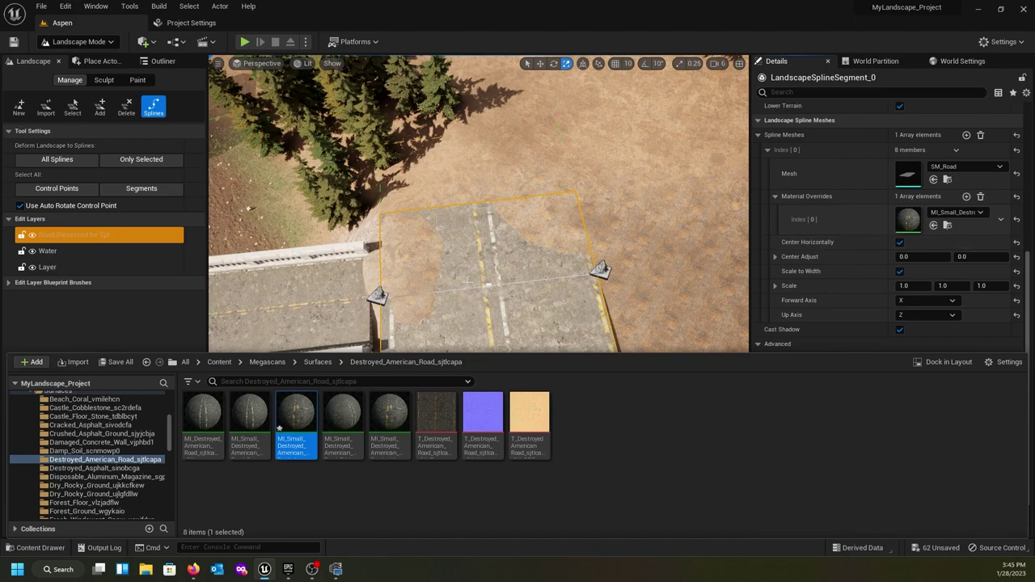
{"action": "right_click_drag", "start_coordinate": [468, 280], "coordinate": [467, 313]}
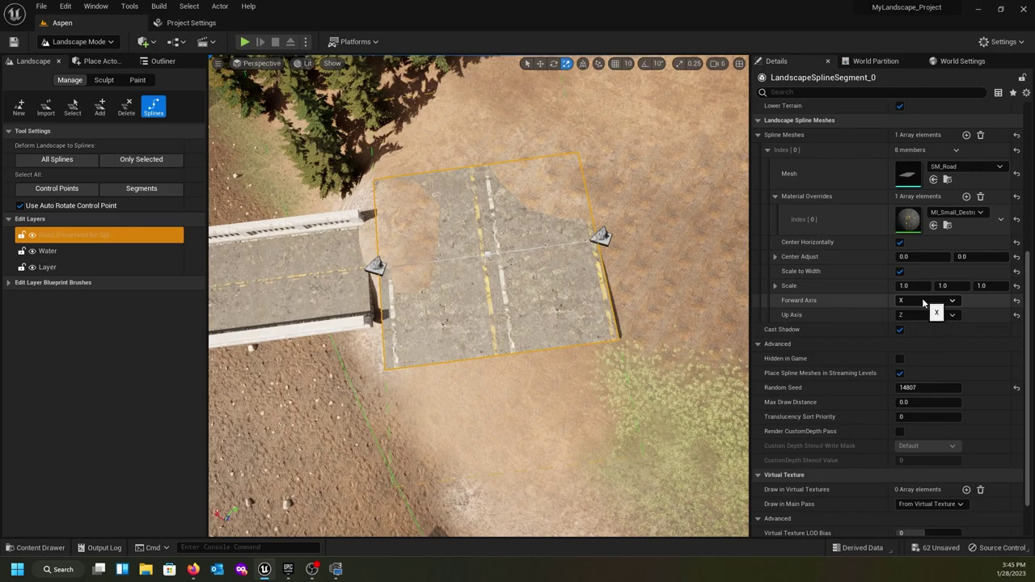
{"action": "left_click", "coordinate": [939, 321]}
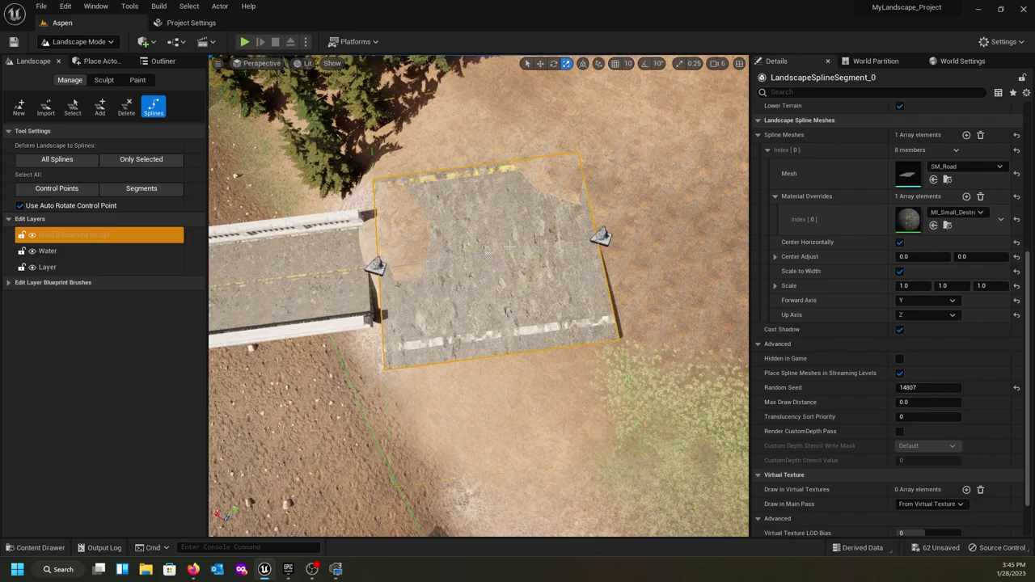
- Turn off Scale to Width for the segment's SM_Road spline mesh
{"action": "scroll", "coordinate": [843, 275], "scroll_direction": "up", "scroll_amount": 1}
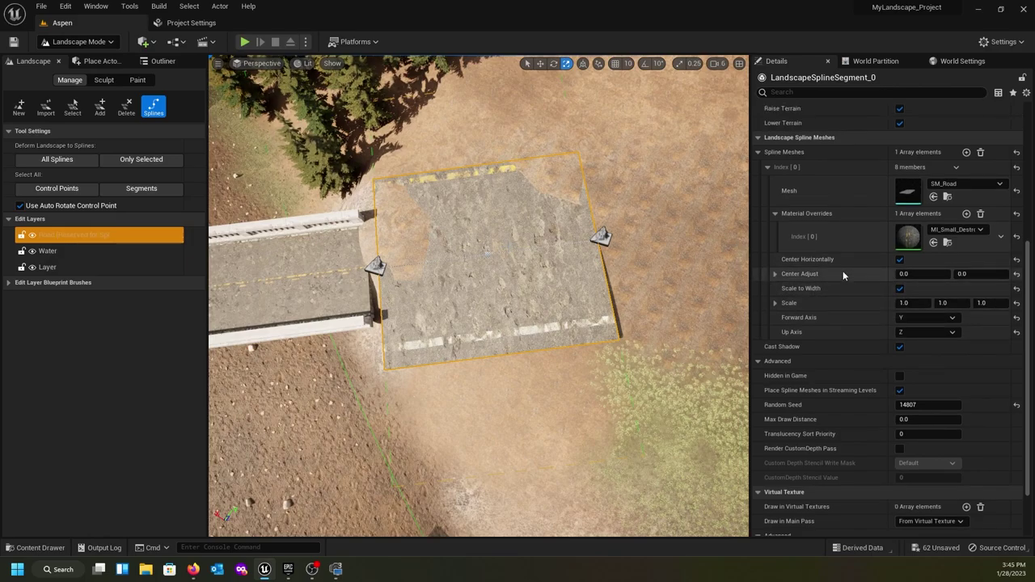
{"action": "scroll", "coordinate": [853, 275], "scroll_direction": "up", "scroll_amount": 2}
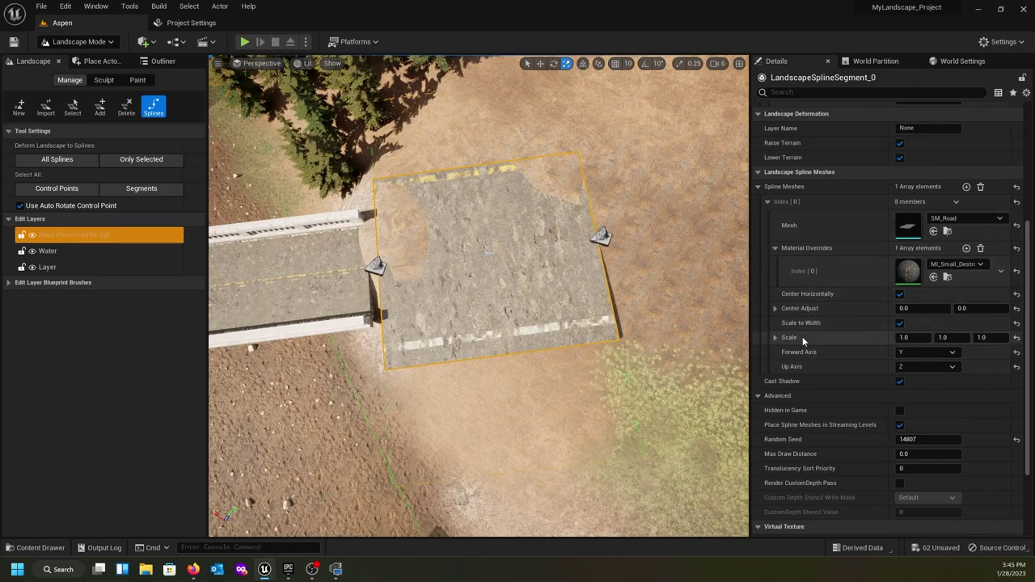
{"action": "left_click", "coordinate": [900, 324]}
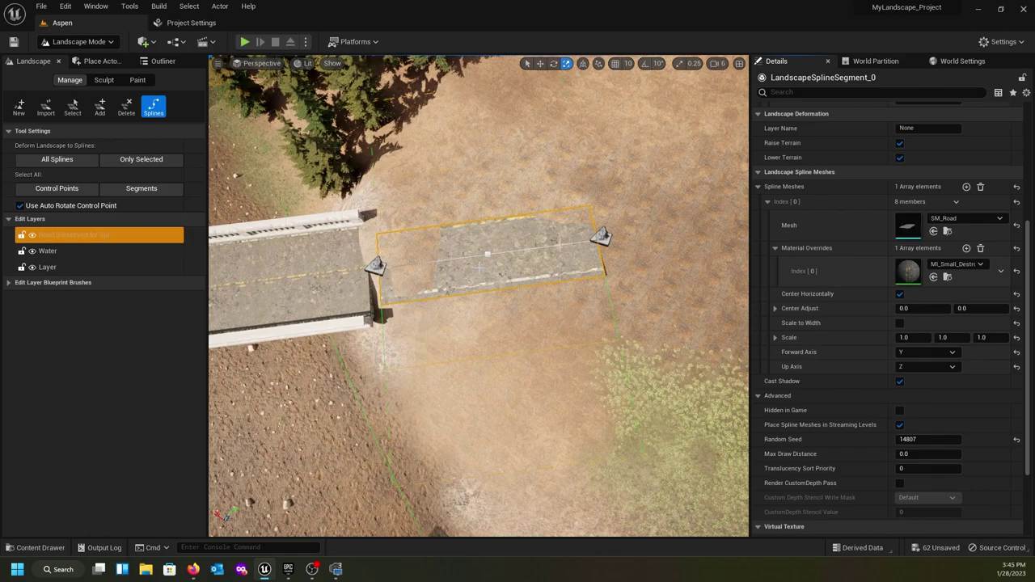
- Set the X scale of the segment's road mesh to 1.25
{"action": "right_click_drag", "start_coordinate": [479, 267], "coordinate": [445, 213]}
{"action": "key", "text": "w"}
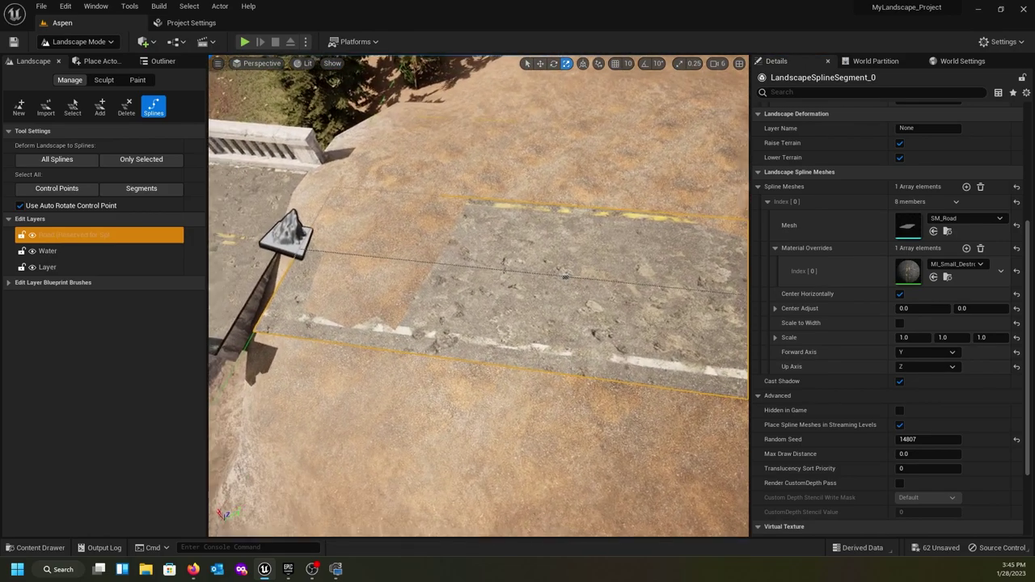
{"action": "right_click_drag", "start_coordinate": [447, 263], "coordinate": [483, 278]}
{"action": "key", "text": "a"}
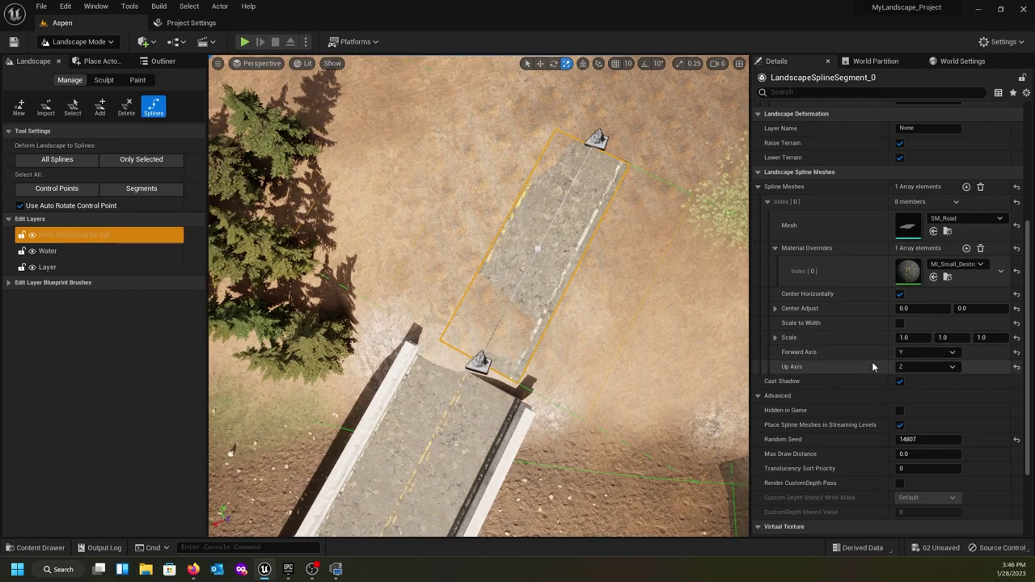
{"action": "left_click", "coordinate": [908, 337]}
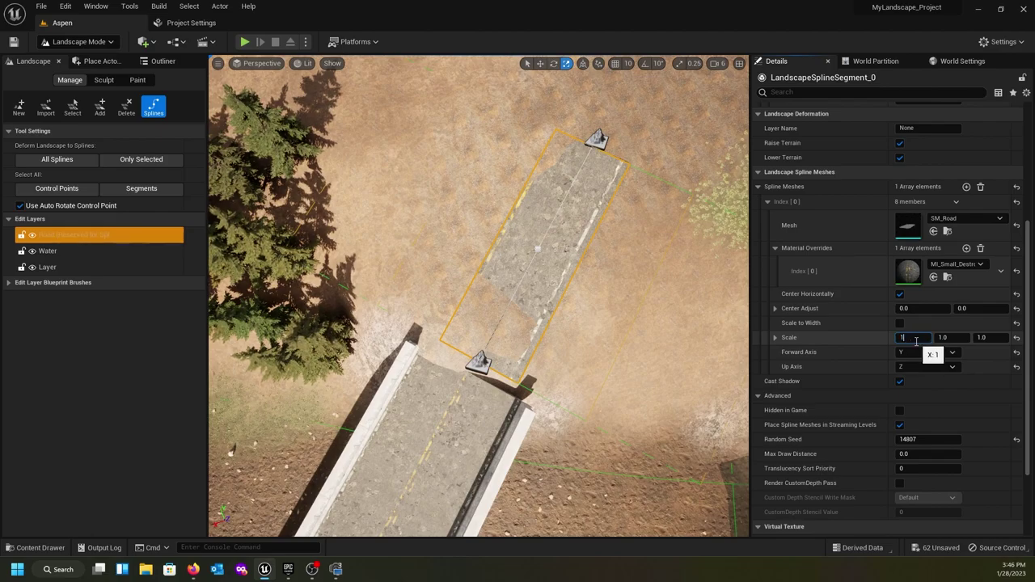
{"action": "key", "text": "Return"}
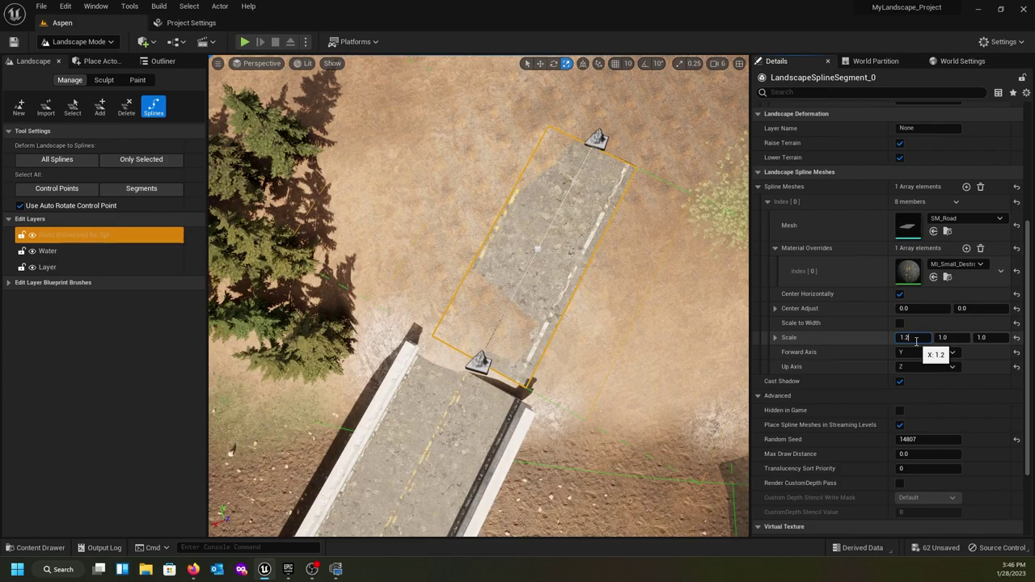
{"action": "type", "text": "5"}
{"action": "key", "text": "Return"}
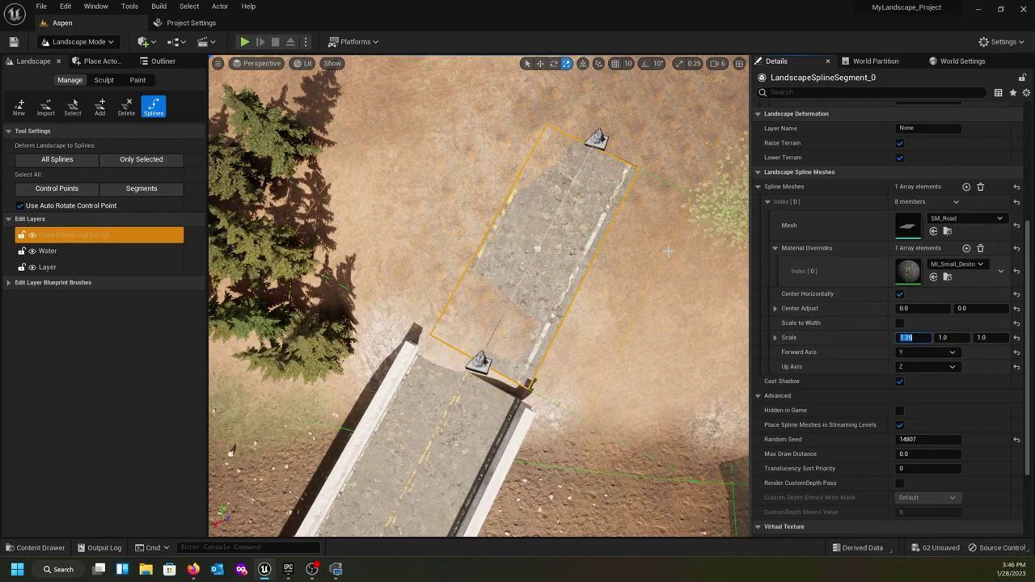
- Set Tiling X and Tiling Y of the MI_Small_Destroyed_American_Road_Aspen material instance to 2, and close its editor
{"action": "right_click_drag", "start_coordinate": [531, 201], "coordinate": [420, 222]}
{"action": "key", "text": "w"}
{"action": "right_click_drag", "start_coordinate": [647, 356], "coordinate": [652, 383]}
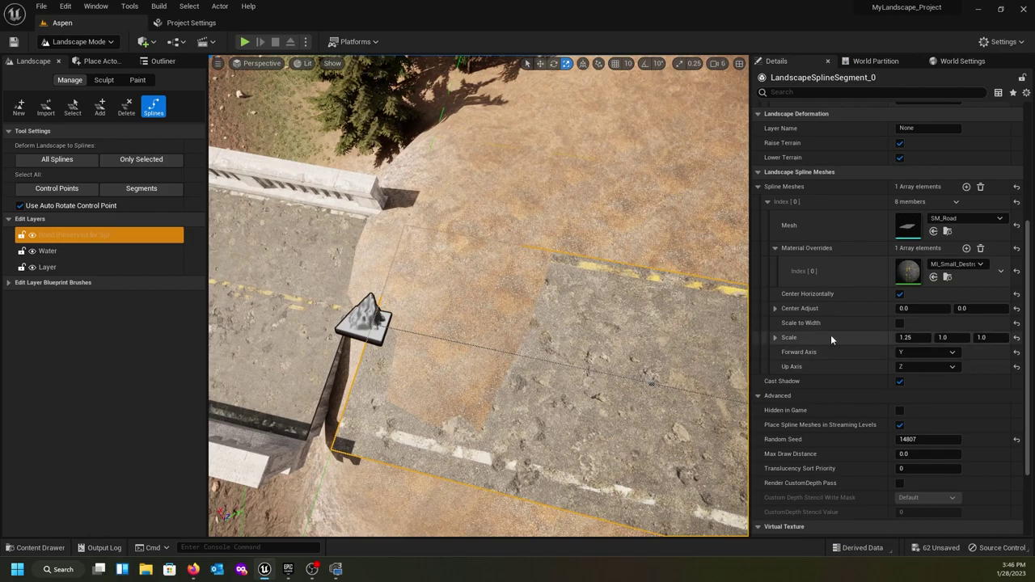
{"action": "right_click_drag", "start_coordinate": [516, 300], "coordinate": [611, 276]}
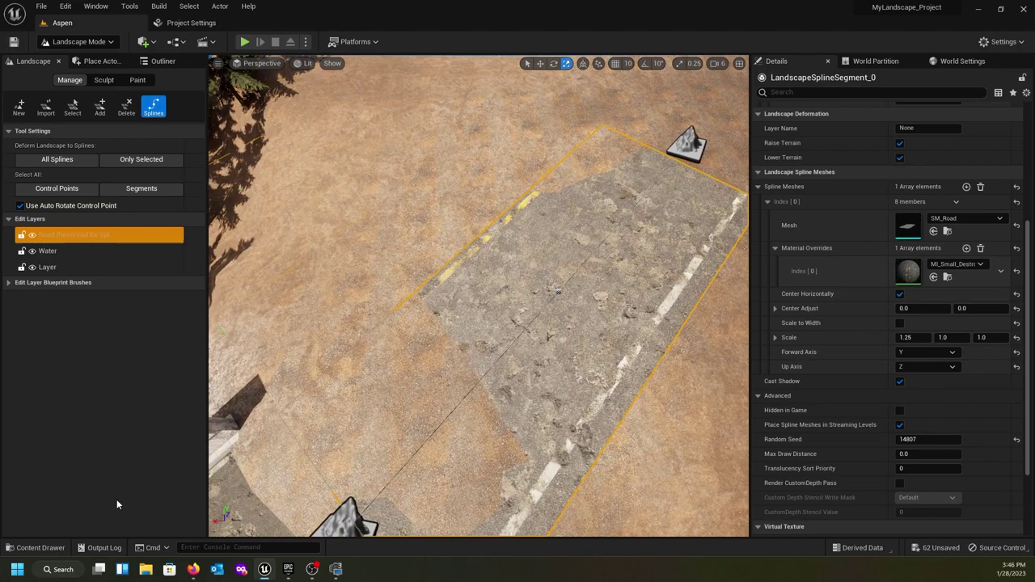
{"action": "left_click", "coordinate": [37, 547]}
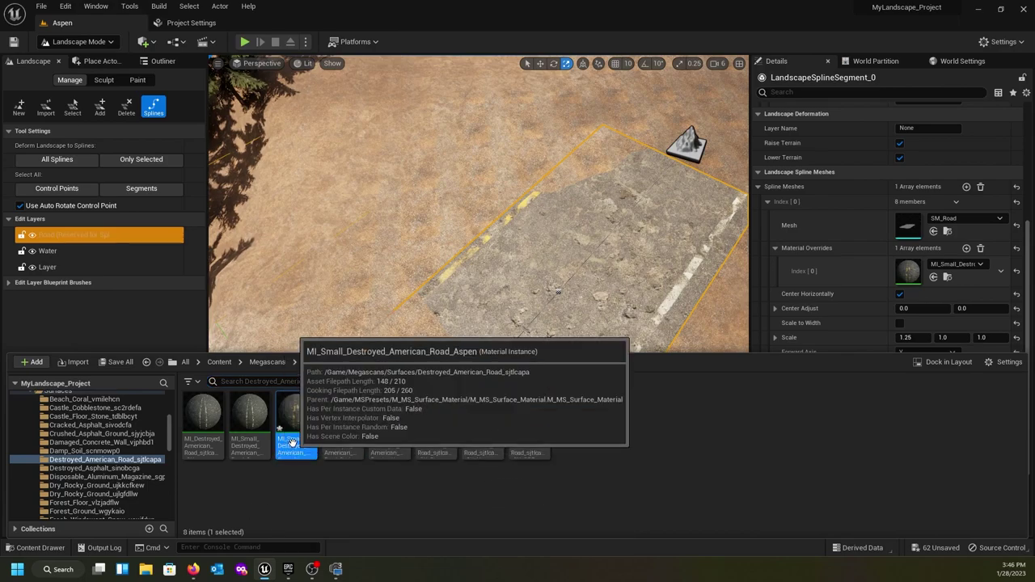
{"action": "double_click", "coordinate": [295, 448]}
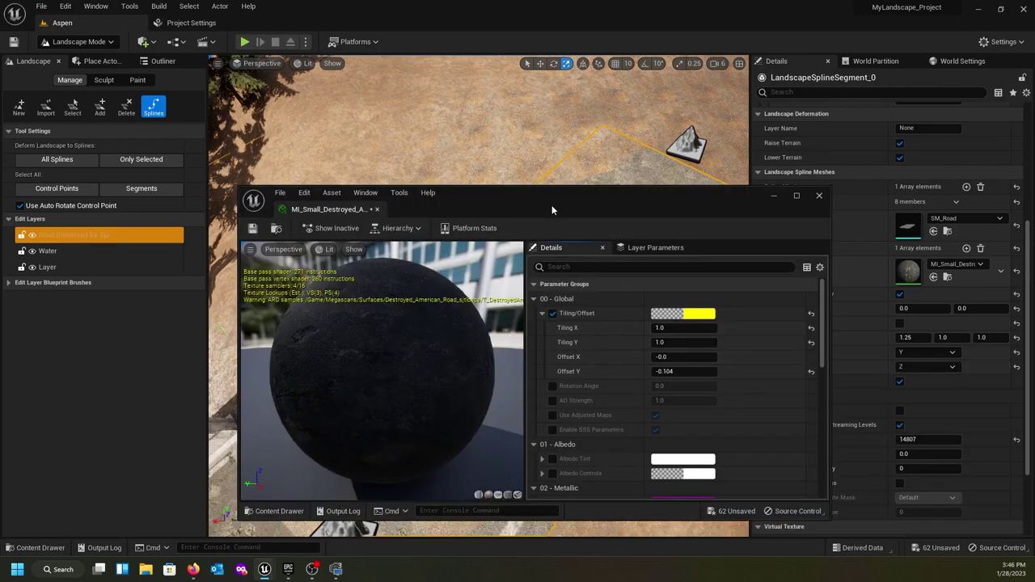
{"action": "left_click_drag", "start_coordinate": [552, 205], "coordinate": [120, 63]}
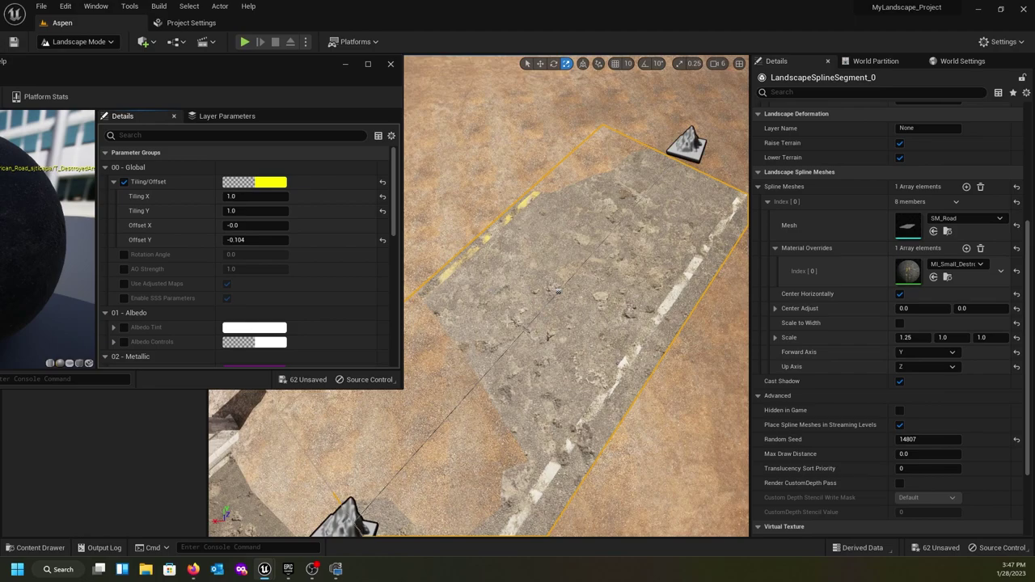
{"action": "left_click", "coordinate": [246, 196]}
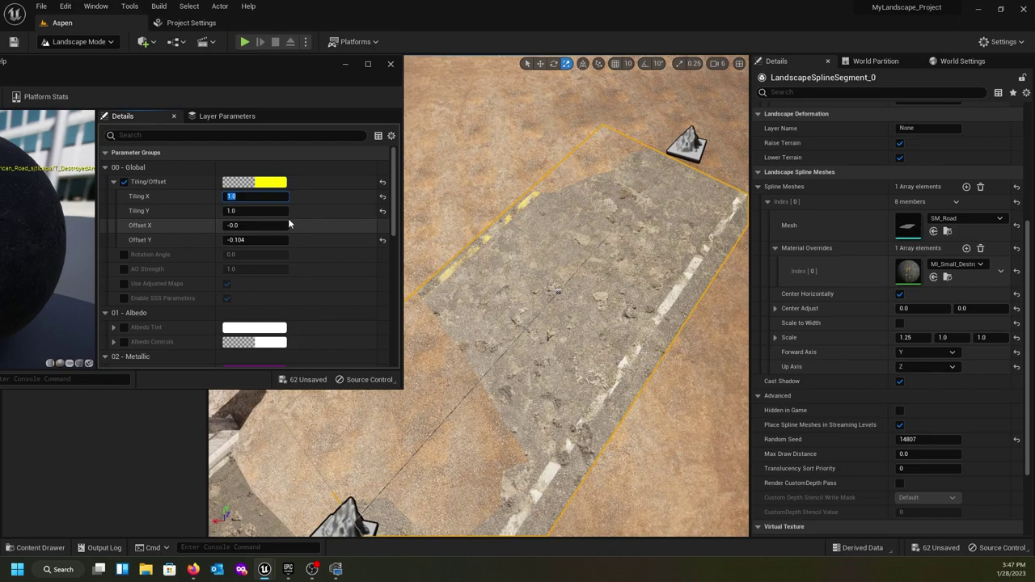
{"action": "type", "text": "2"}
{"action": "key", "text": "Tab"}
{"action": "type", "text": "2"}
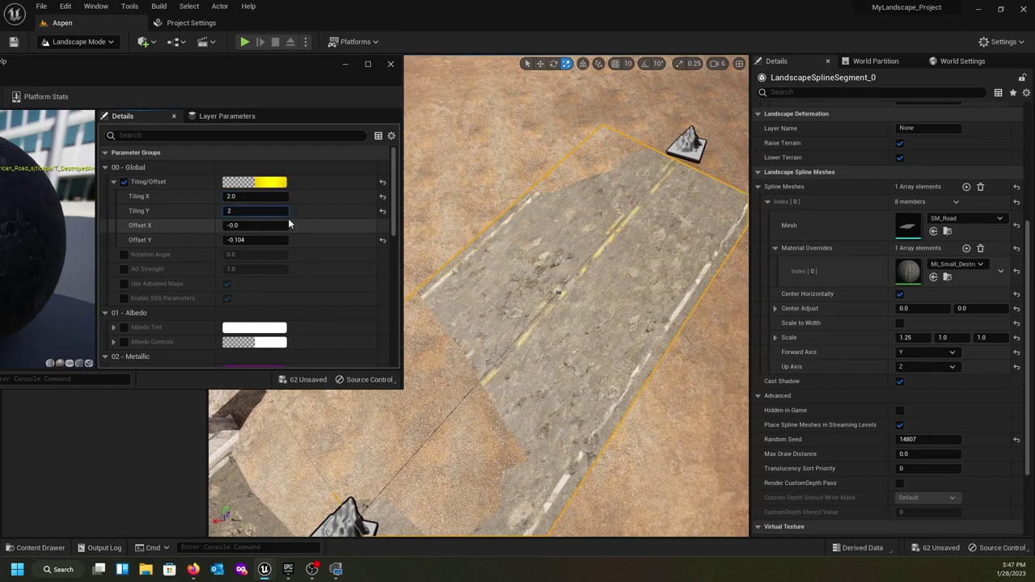
{"action": "key", "text": "Tab"}
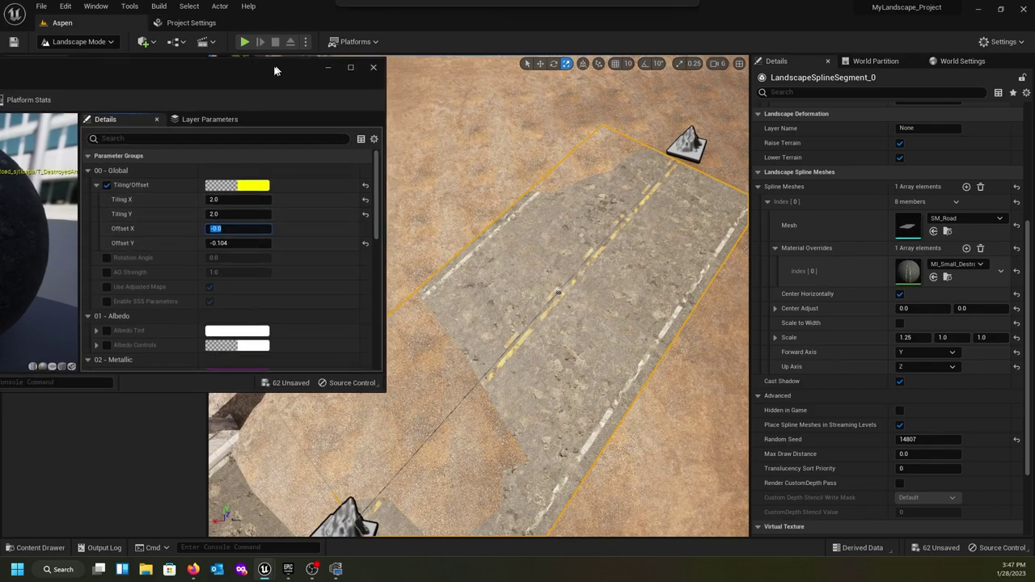
{"action": "left_click", "coordinate": [390, 64]}
- Move the spline control point at the bridge back against the end of the deck and lower it slightly
{"action": "right_click_drag", "start_coordinate": [570, 334], "coordinate": [490, 352]}
{"action": "right_click_drag", "start_coordinate": [570, 288], "coordinate": [554, 313]}
{"action": "left_click", "coordinate": [378, 250]}
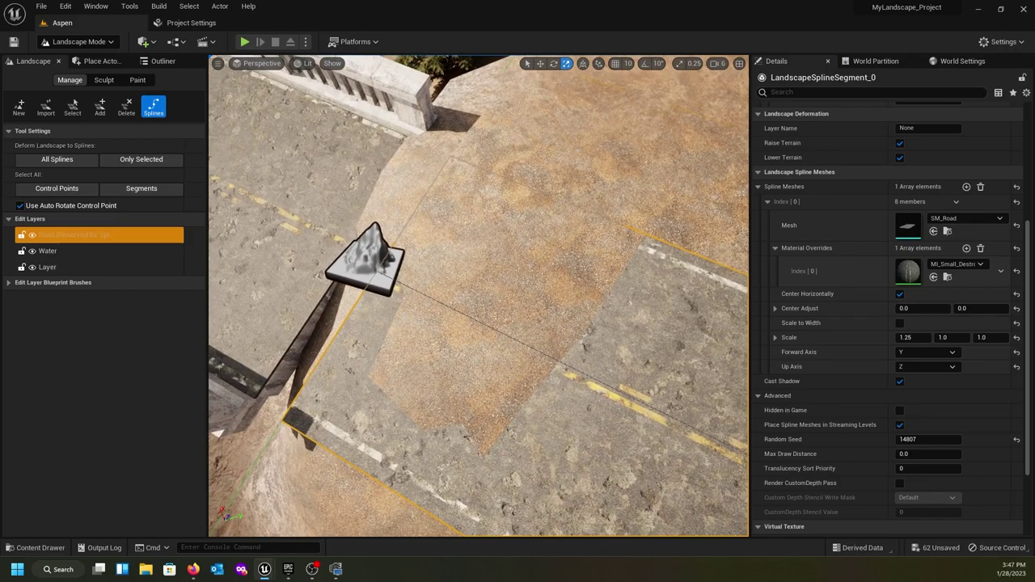
{"action": "key", "text": "w"}
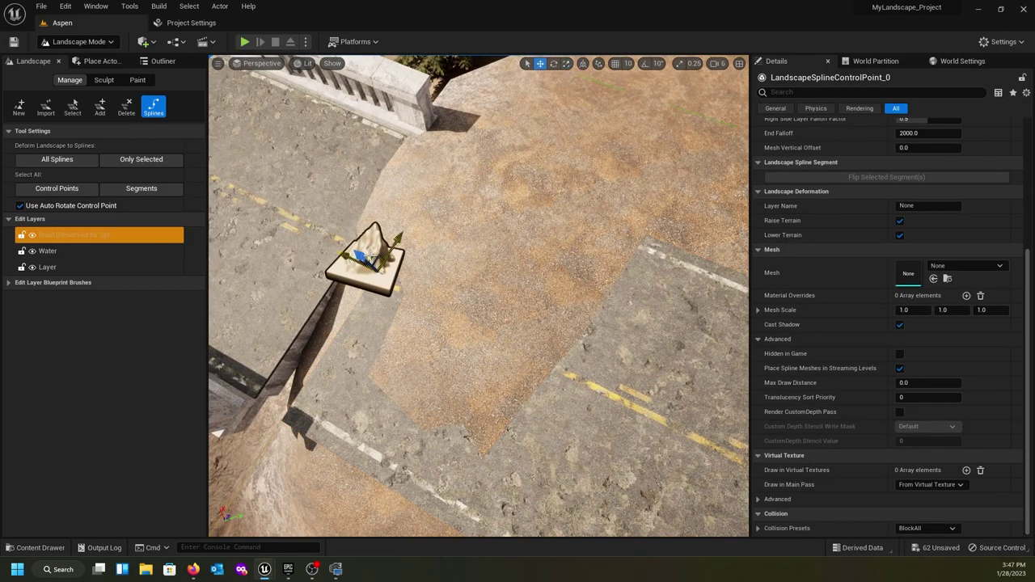
{"action": "left_click_drag", "start_coordinate": [343, 254], "coordinate": [315, 242]}
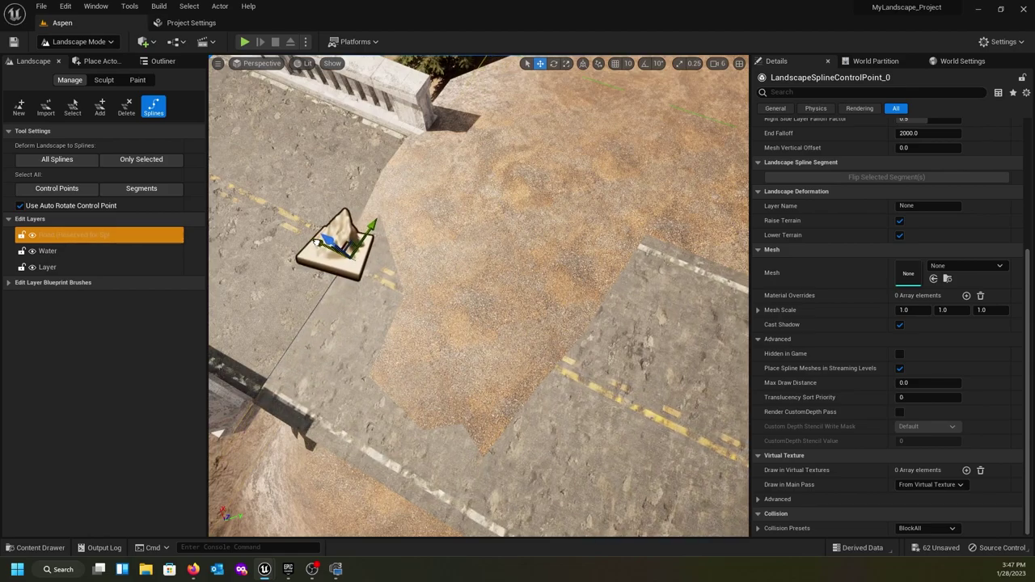
{"action": "mouse_move", "coordinate": [421, 287]}
{"action": "right_mouse_down"}
{"action": "mouse_move", "coordinate": [425, 301]}
{"action": "mouse_move", "coordinate": [421, 271]}
{"action": "mouse_move", "coordinate": [420, 299]}
{"action": "right_mouse_up"}
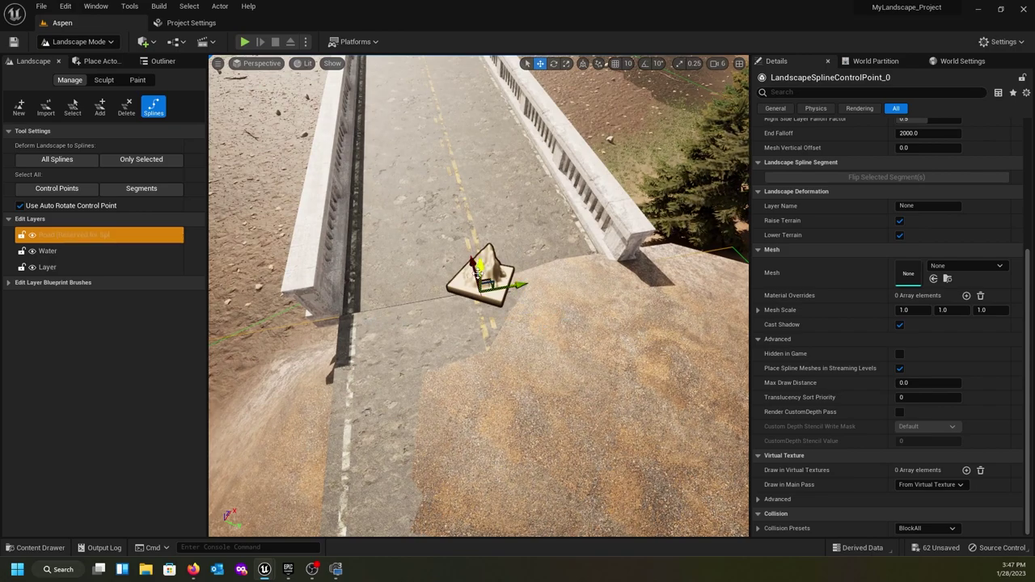
{"action": "left_click_drag", "start_coordinate": [479, 267], "coordinate": [481, 270]}
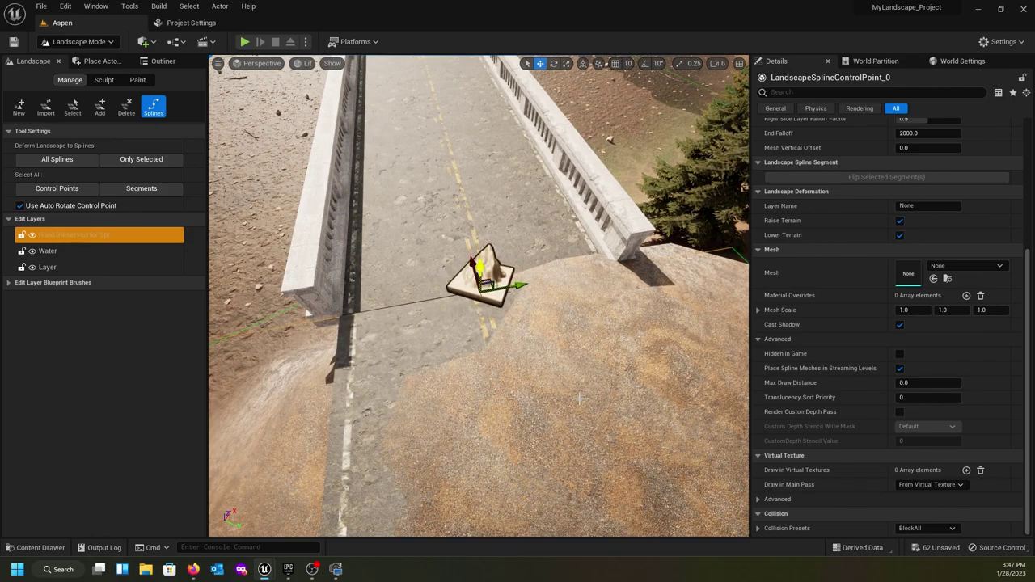
- Select all spline segments connected to the bridge control point and examine the joint between the deck and the road
{"action": "right_click", "coordinate": [617, 398]}
{"action": "right_click_drag", "start_coordinate": [500, 394], "coordinate": [627, 396]}
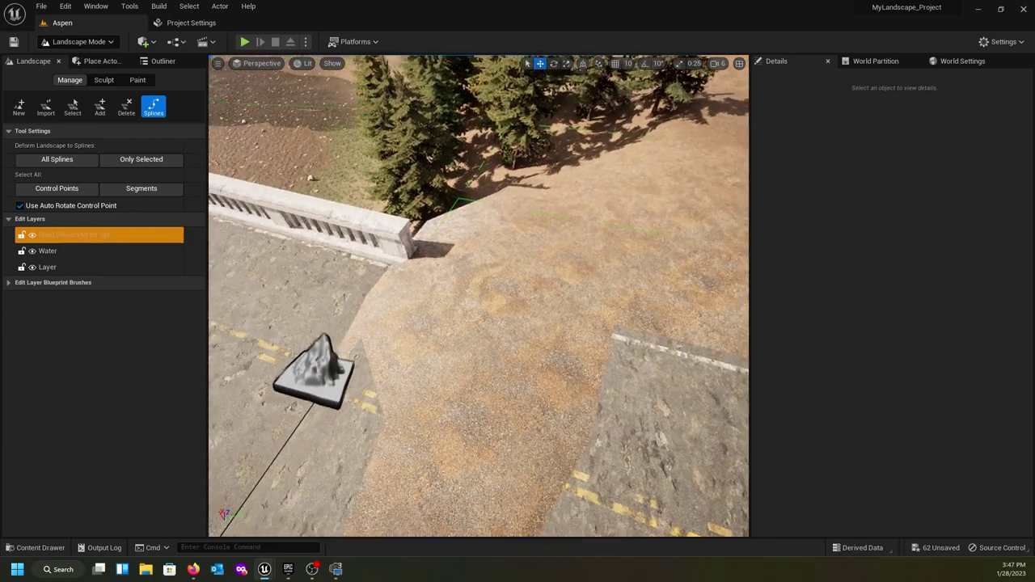
{"action": "right_click_drag", "start_coordinate": [676, 441], "coordinate": [467, 405]}
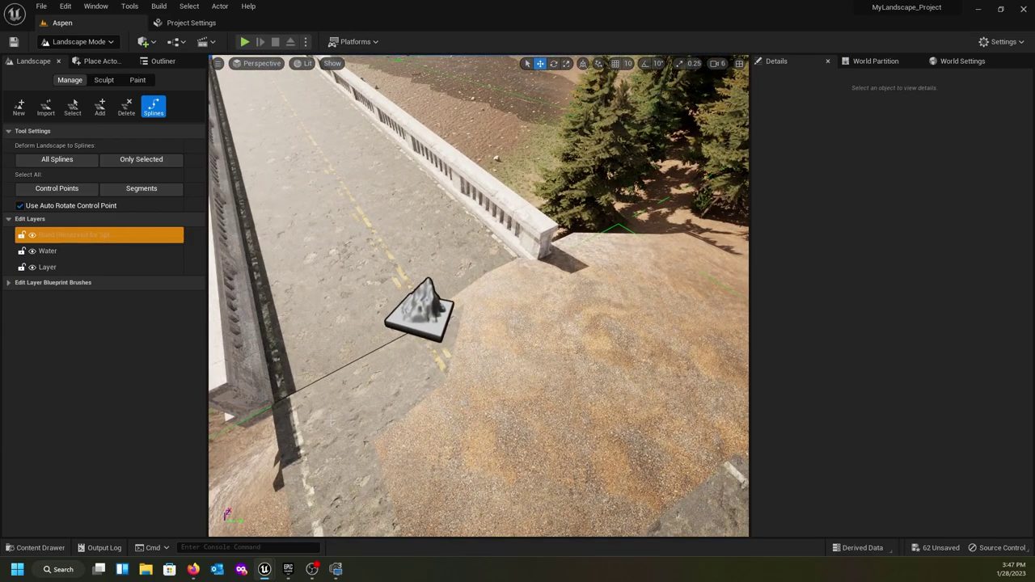
{"action": "right_click_drag", "start_coordinate": [467, 405], "coordinate": [505, 401]}
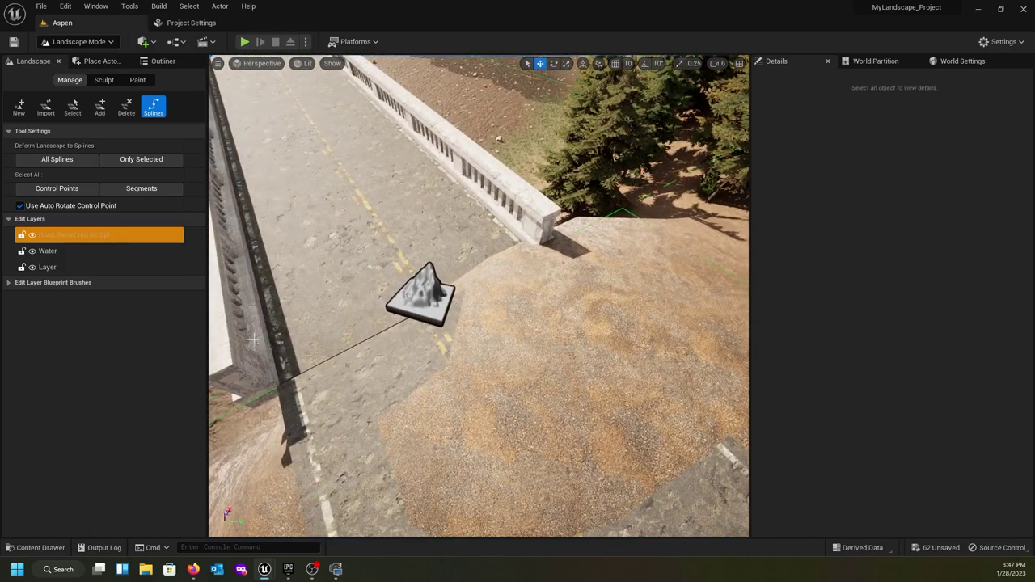
{"action": "left_click", "coordinate": [429, 297]}
{"action": "scroll", "coordinate": [897, 188], "scroll_direction": "up", "scroll_amount": 2}
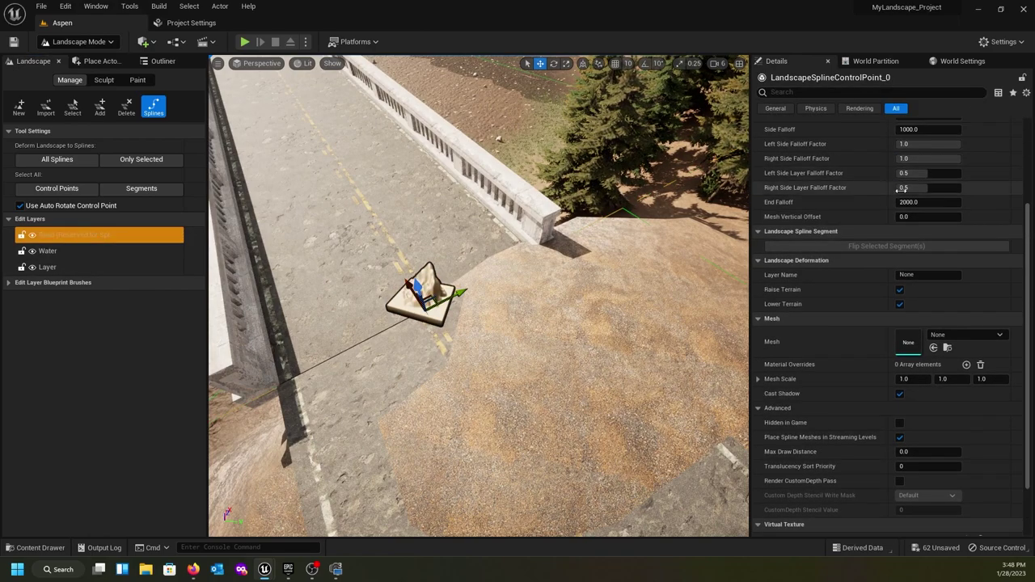
{"action": "scroll", "coordinate": [899, 188], "scroll_direction": "up", "scroll_amount": 3}
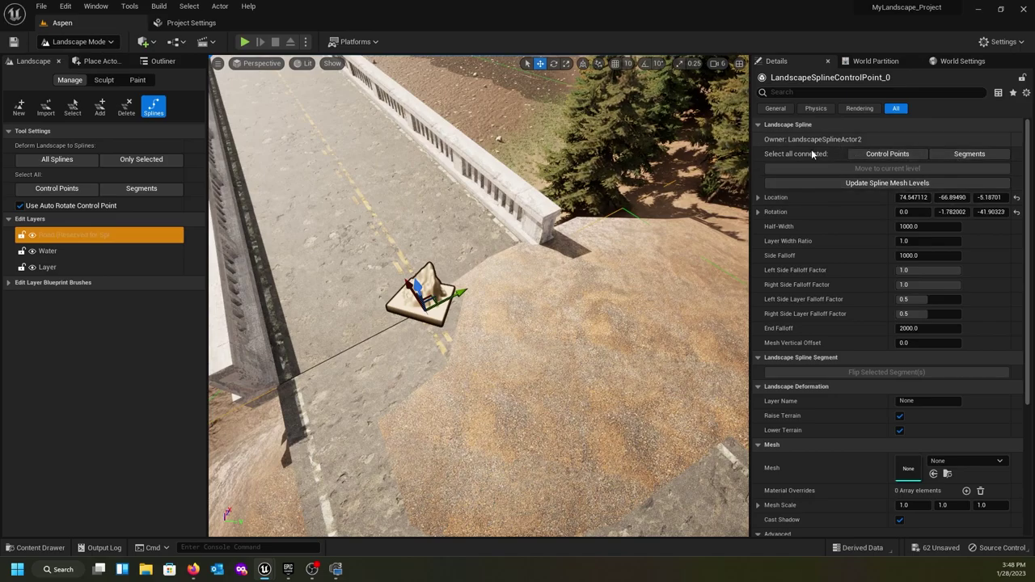
{"action": "left_click", "coordinate": [950, 153]}
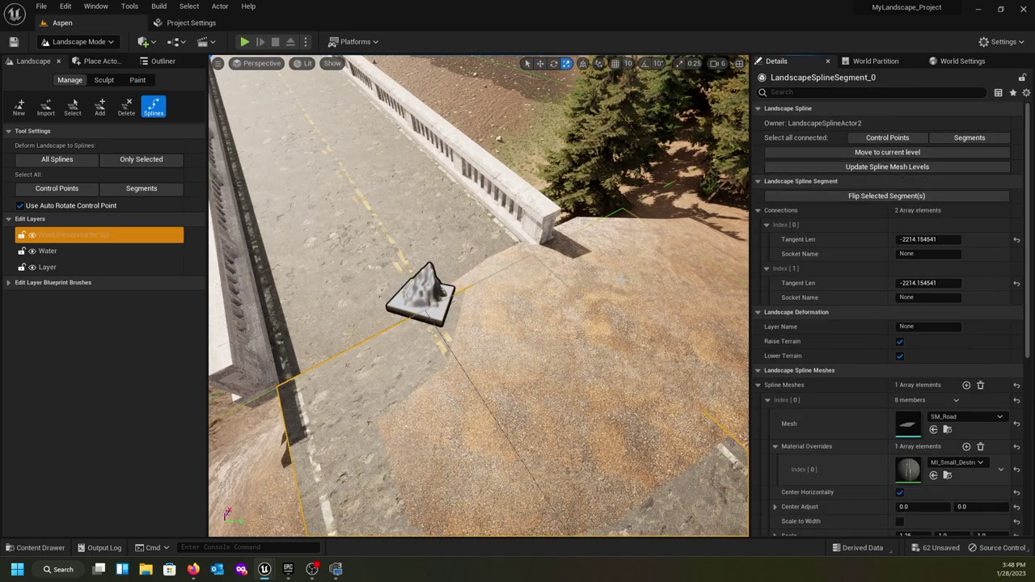
{"action": "right_click_drag", "start_coordinate": [622, 280], "coordinate": [748, 271]}
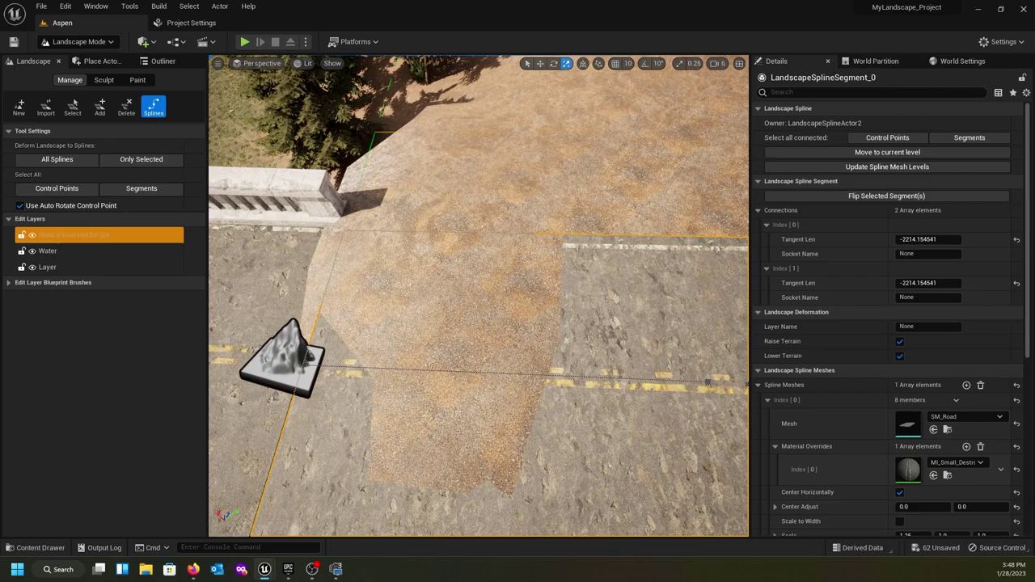
- Extend the road spline from its far end with three control points placed across the bare hillside
{"action": "right_click_drag", "start_coordinate": [479, 296], "coordinate": [553, 178]}
{"action": "key", "text": "s"}
{"action": "key", "text": "w"}
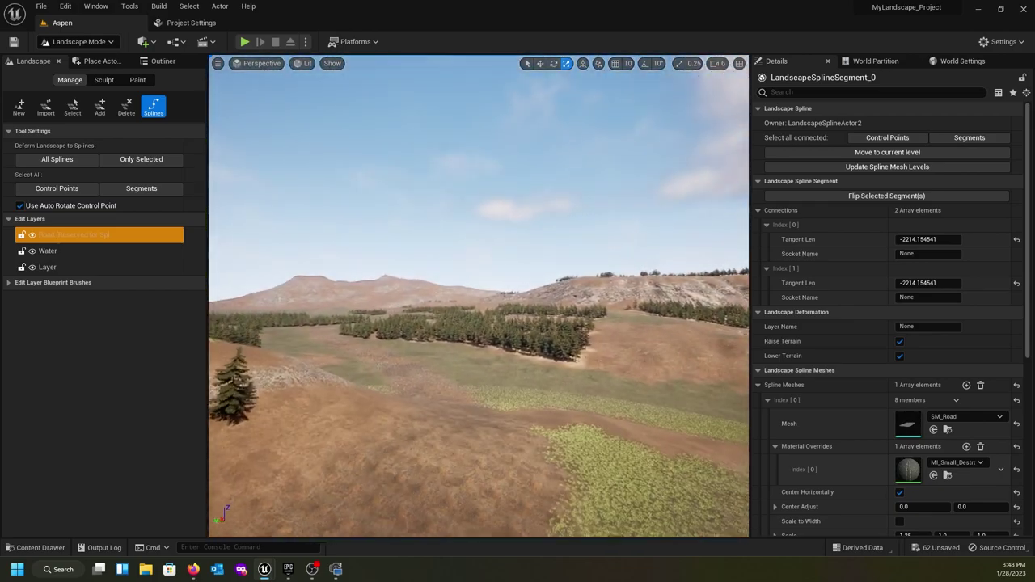
{"action": "right_click_drag", "start_coordinate": [491, 324], "coordinate": [491, 366]}
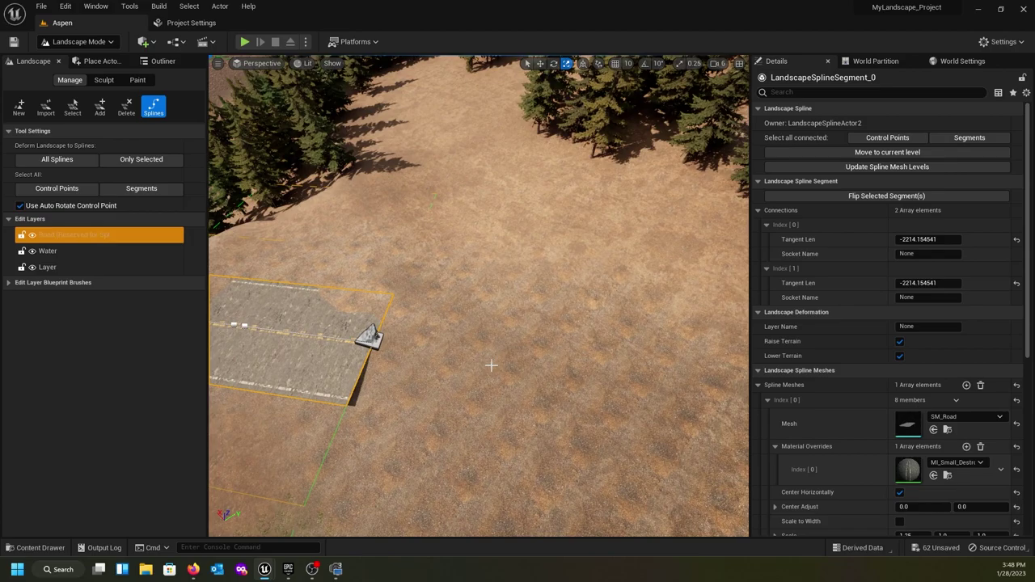
{"action": "left_click", "coordinate": [377, 358]}
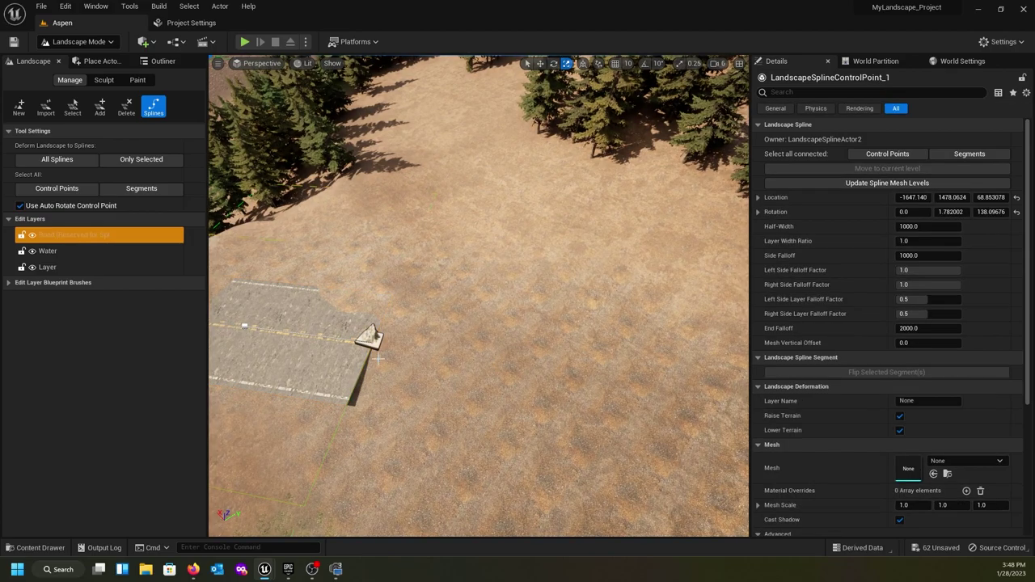
{"action": "right_click_drag", "start_coordinate": [341, 364], "coordinate": [260, 362]}
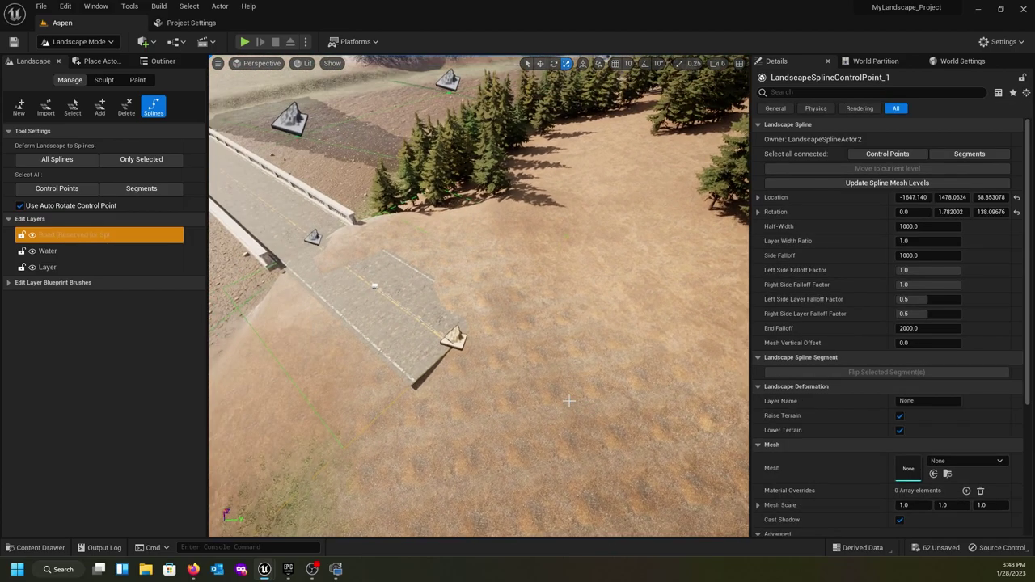
{"action": "right_click_drag", "start_coordinate": [398, 370], "coordinate": [482, 425]}
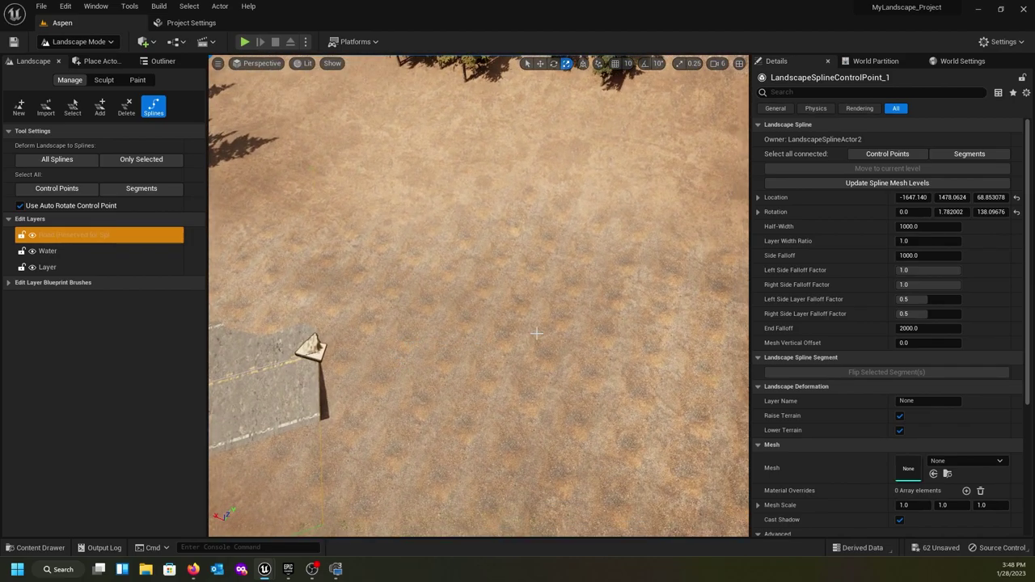
{"action": "right_click_drag", "start_coordinate": [536, 333], "coordinate": [537, 312]}
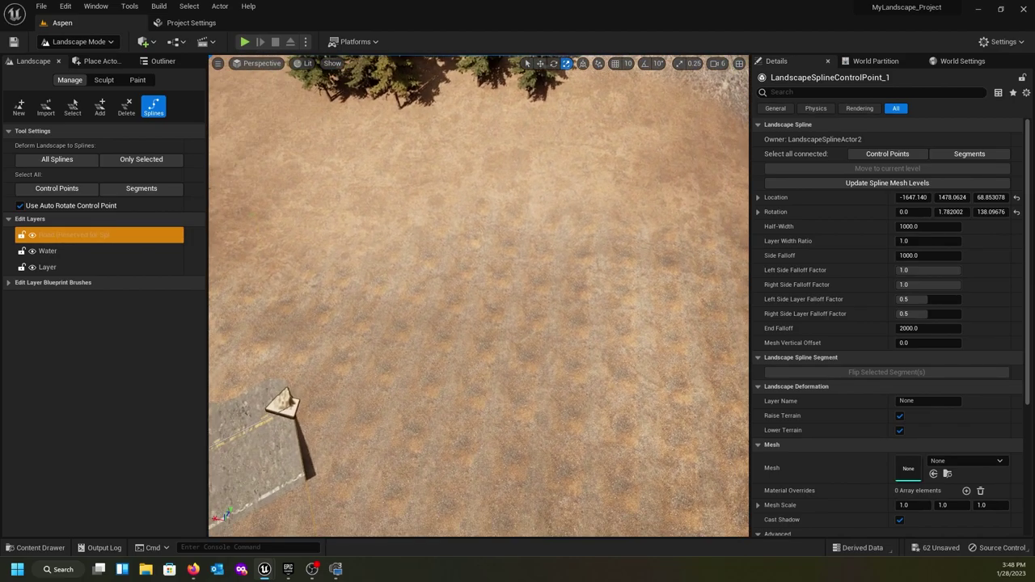
{"action": "left_click", "coordinate": [531, 343], "text": "ctrl"}
{"action": "right_click_drag", "start_coordinate": [603, 344], "coordinate": [602, 348]}
{"action": "left_click", "coordinate": [553, 351], "text": "ctrl"}
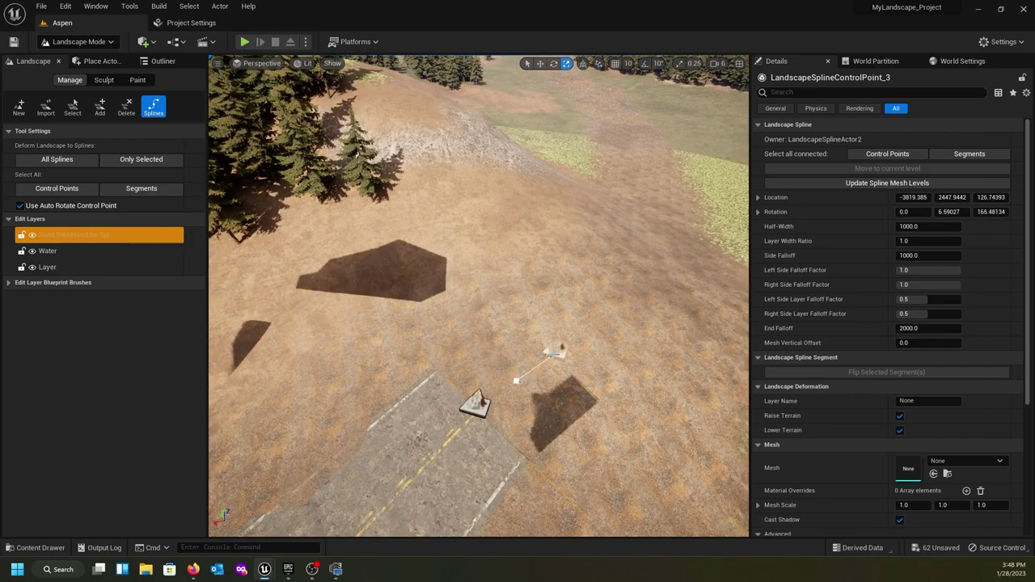
{"action": "left_click", "coordinate": [618, 323], "text": "ctrl"}
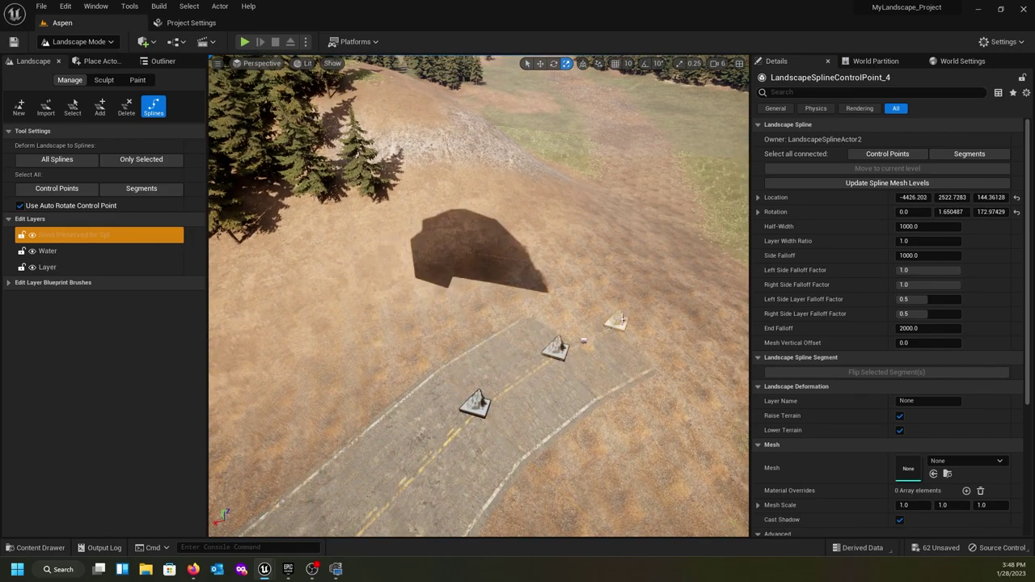
- Continue the road spline with five more control points curving down the slope into the valley
{"action": "left_click", "coordinate": [664, 277], "text": "ctrl"}
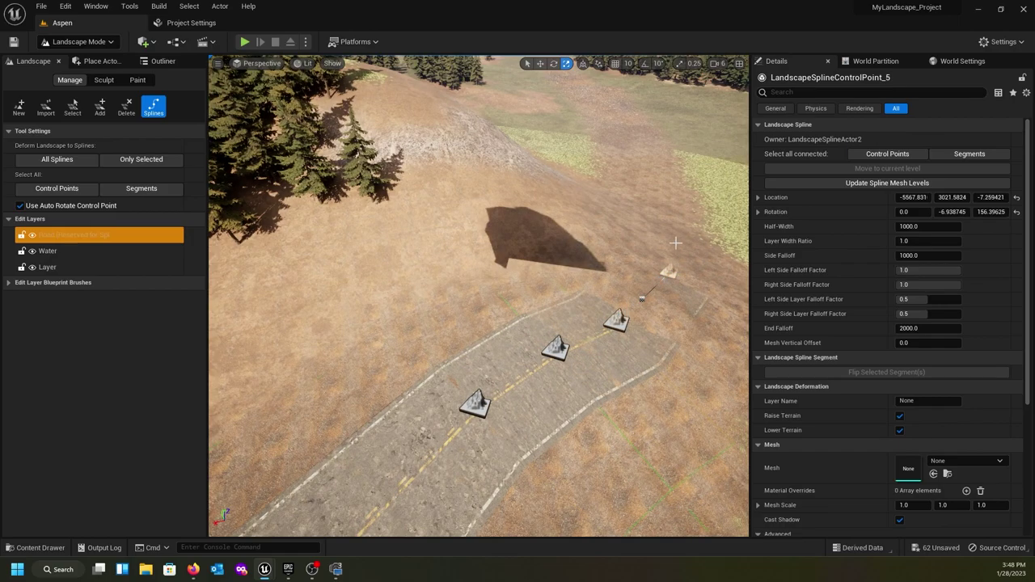
{"action": "left_click", "coordinate": [693, 219], "text": "ctrl"}
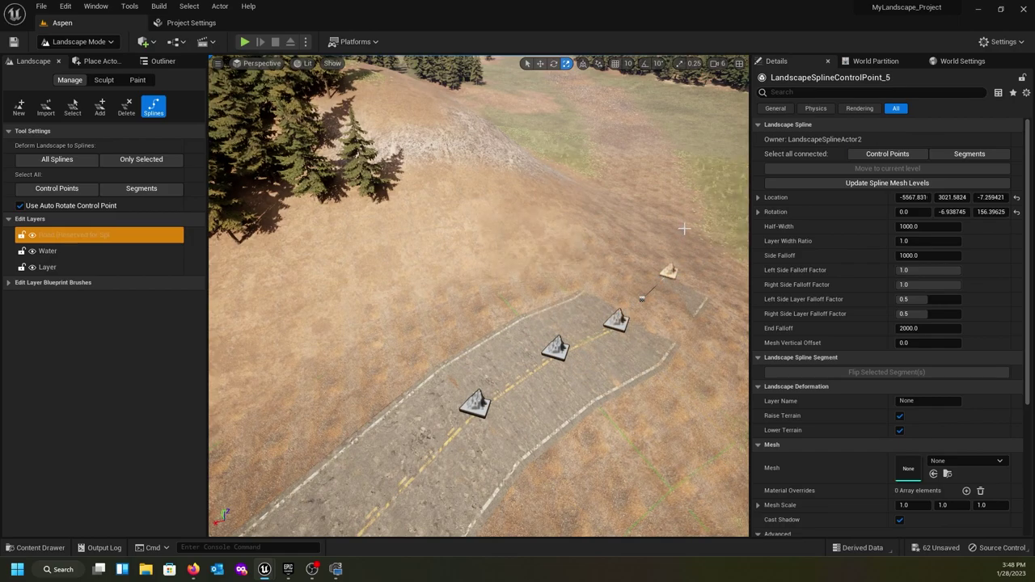
{"action": "left_click", "coordinate": [665, 180], "text": "ctrl"}
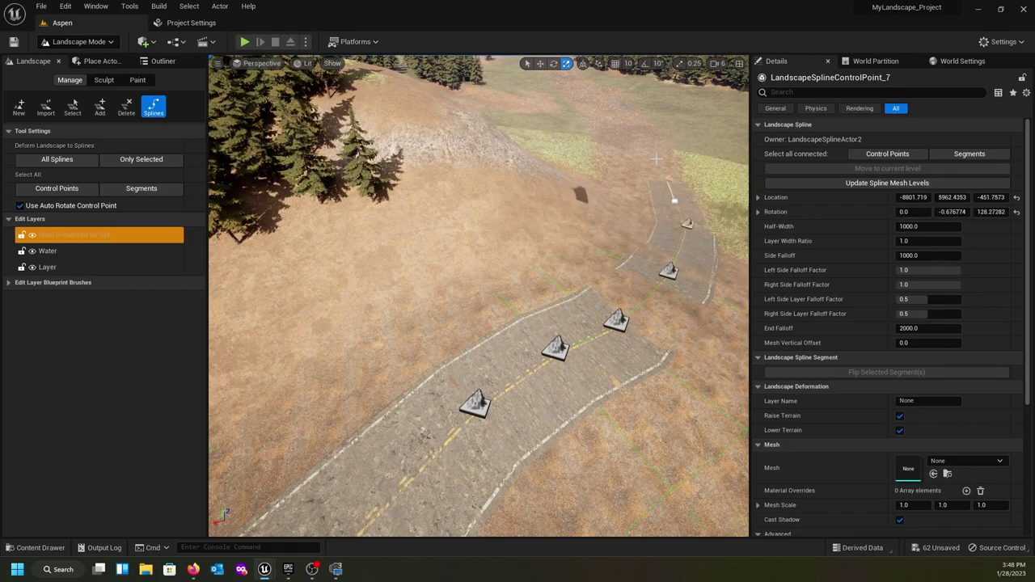
{"action": "left_click", "coordinate": [656, 161], "text": "ctrl"}
{"action": "left_click", "coordinate": [628, 121], "text": "ctrl"}
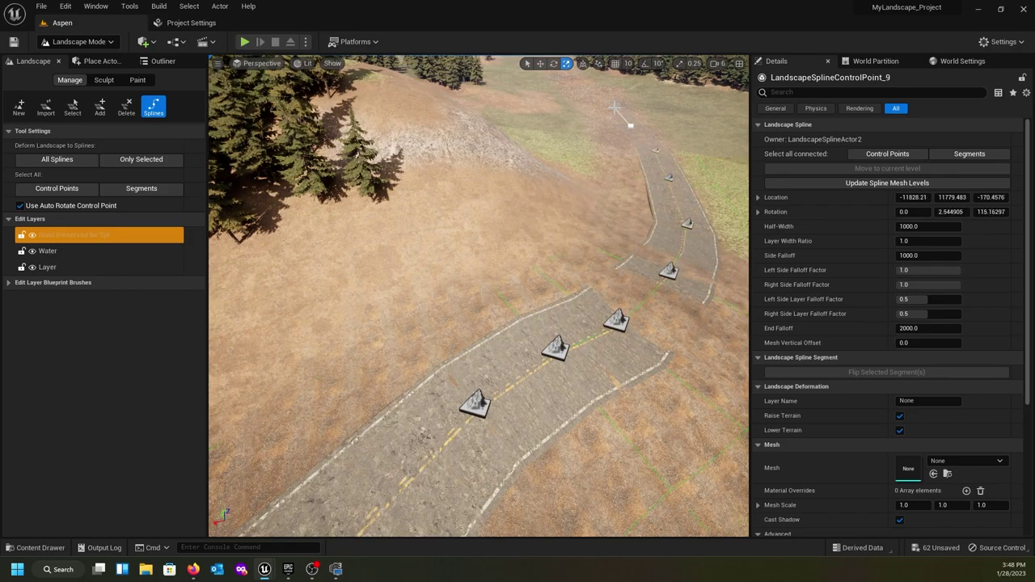
- Select all connected road segments and deform the landscape to only the selected splines
{"action": "right_click_drag", "start_coordinate": [624, 131], "coordinate": [646, 92]}
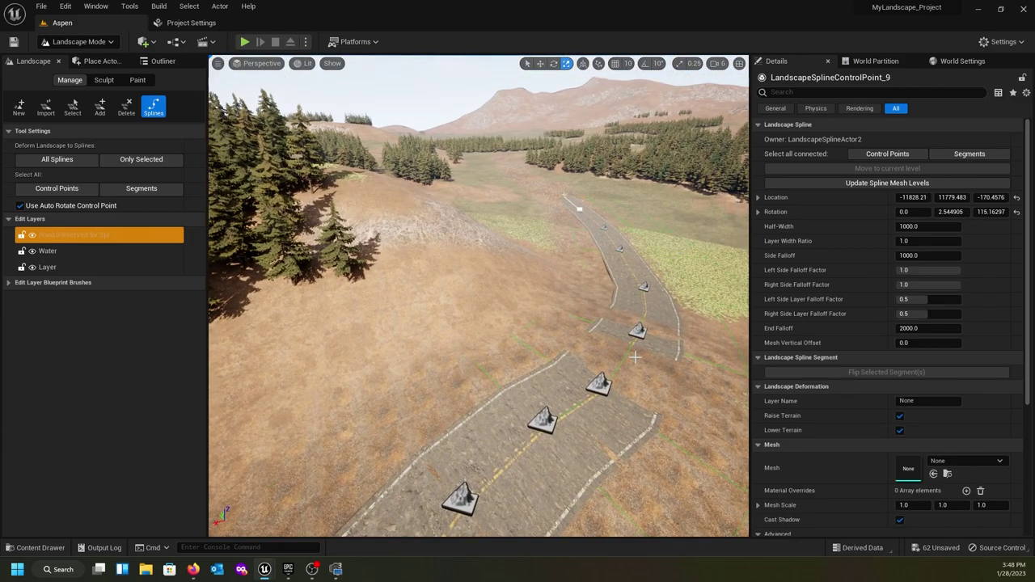
{"action": "right_click_drag", "start_coordinate": [636, 358], "coordinate": [594, 339]}
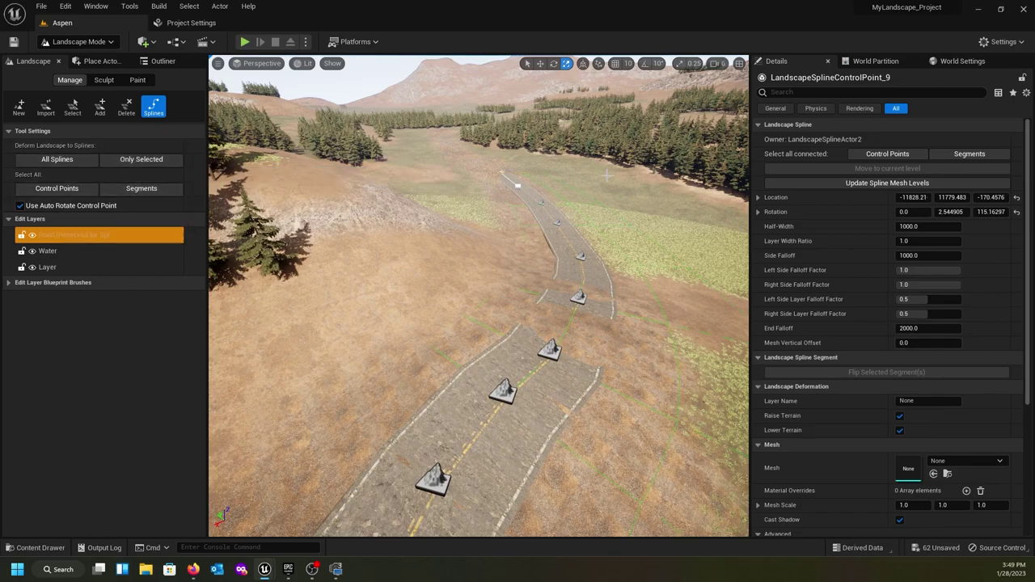
{"action": "left_click", "coordinate": [964, 155]}
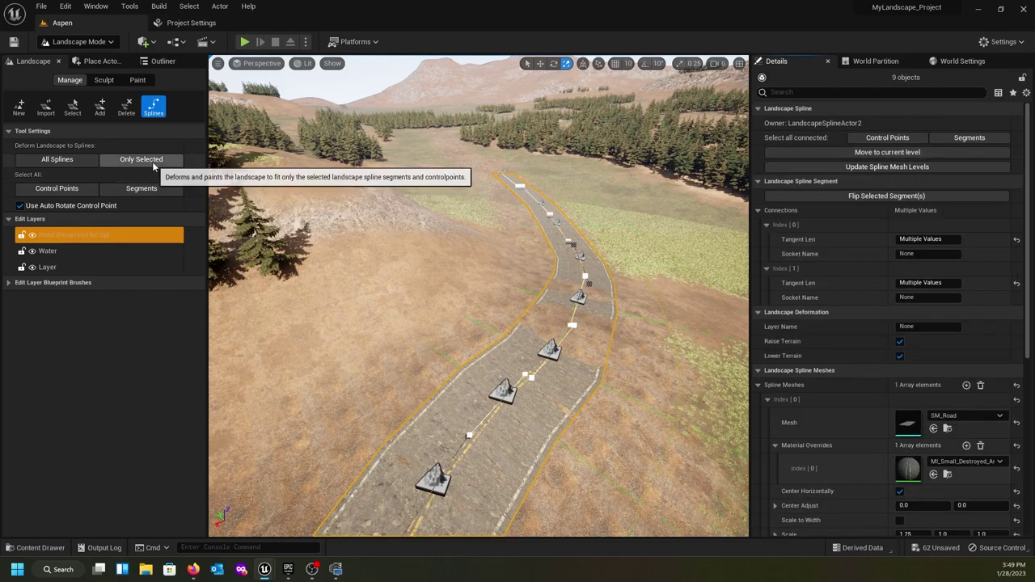
- Extend the road from its valley end with five control points along the dirt strip towards the gap between the trees
{"action": "right_click_drag", "start_coordinate": [486, 317], "coordinate": [315, 364]}
{"action": "left_click", "coordinate": [565, 360]}
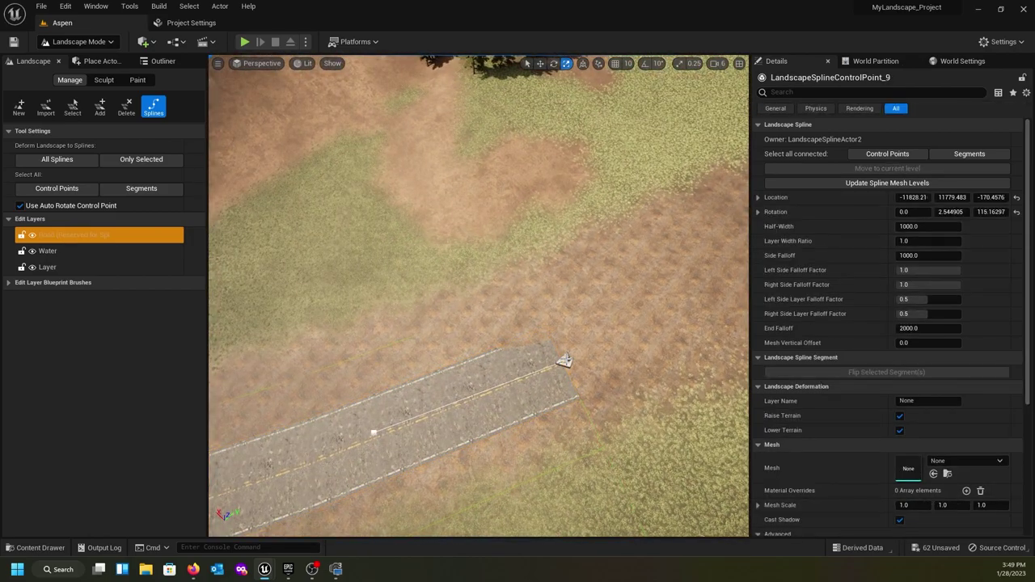
{"action": "right_click_drag", "start_coordinate": [604, 336], "coordinate": [612, 328]}
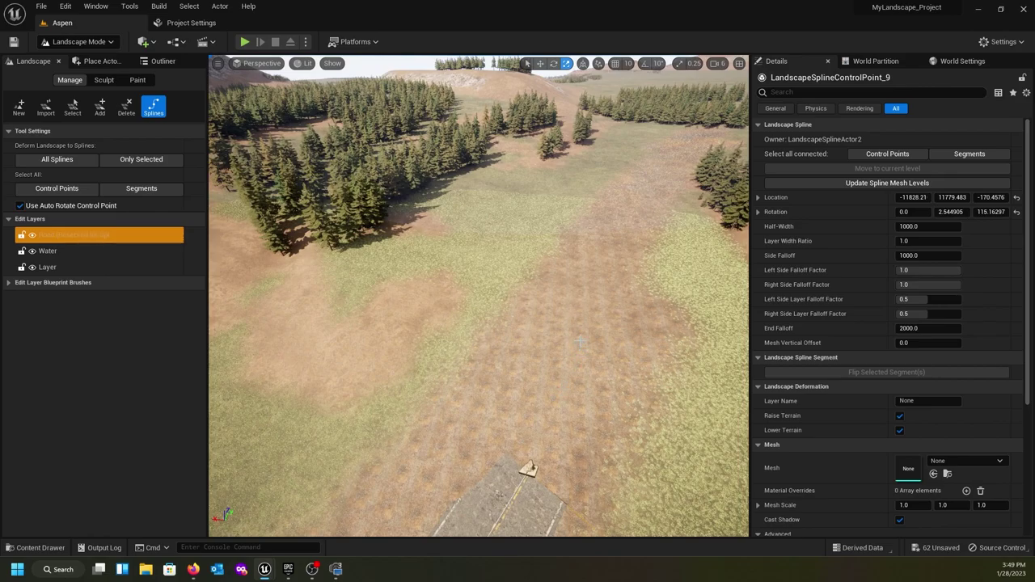
{"action": "left_click", "coordinate": [581, 333], "text": "ctrl"}
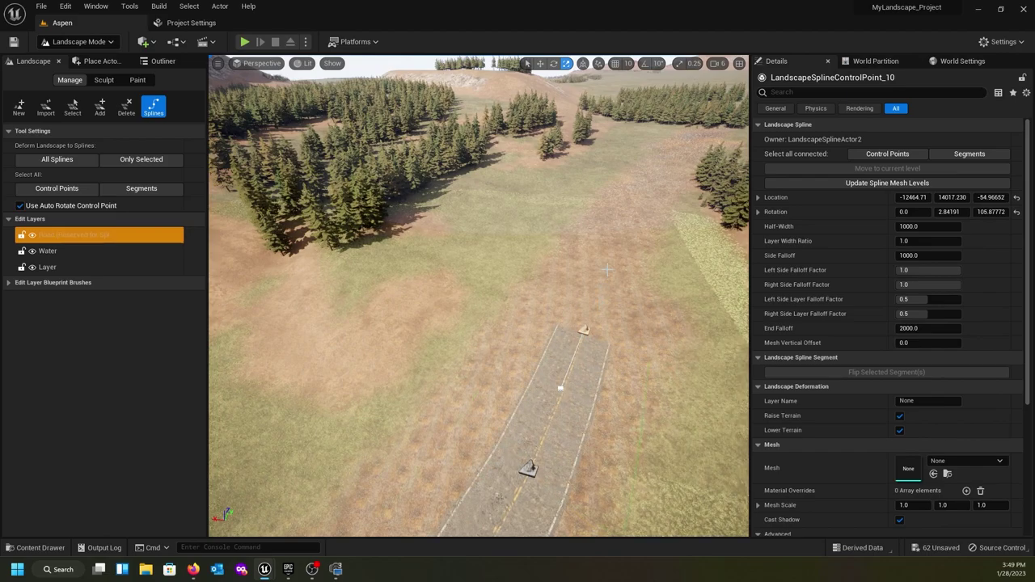
{"action": "left_click", "coordinate": [605, 279], "text": "ctrl"}
{"action": "left_click", "coordinate": [620, 235], "text": "ctrl"}
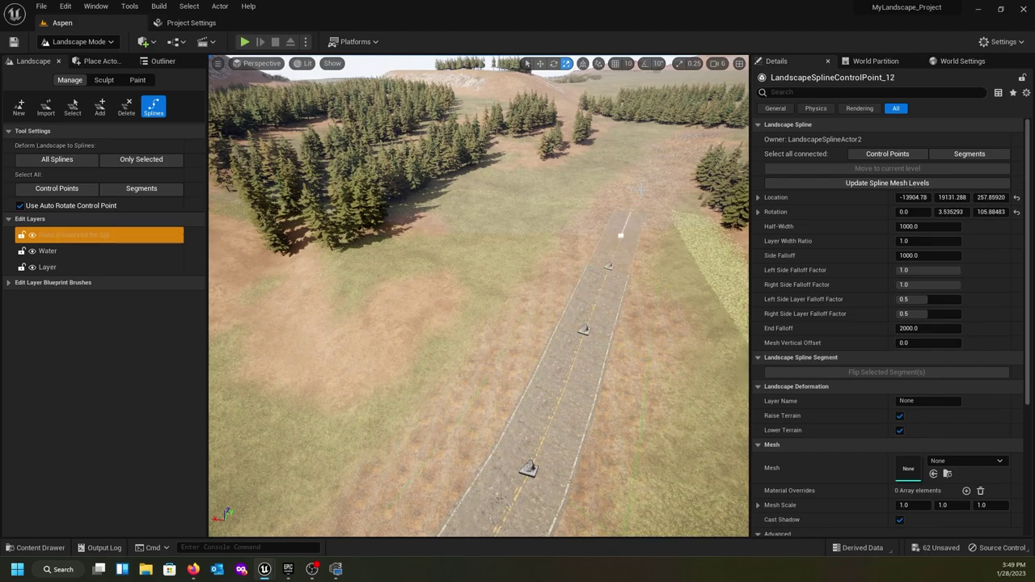
{"action": "left_click", "coordinate": [637, 198], "text": "ctrl"}
{"action": "left_click", "coordinate": [670, 157], "text": "ctrl"}
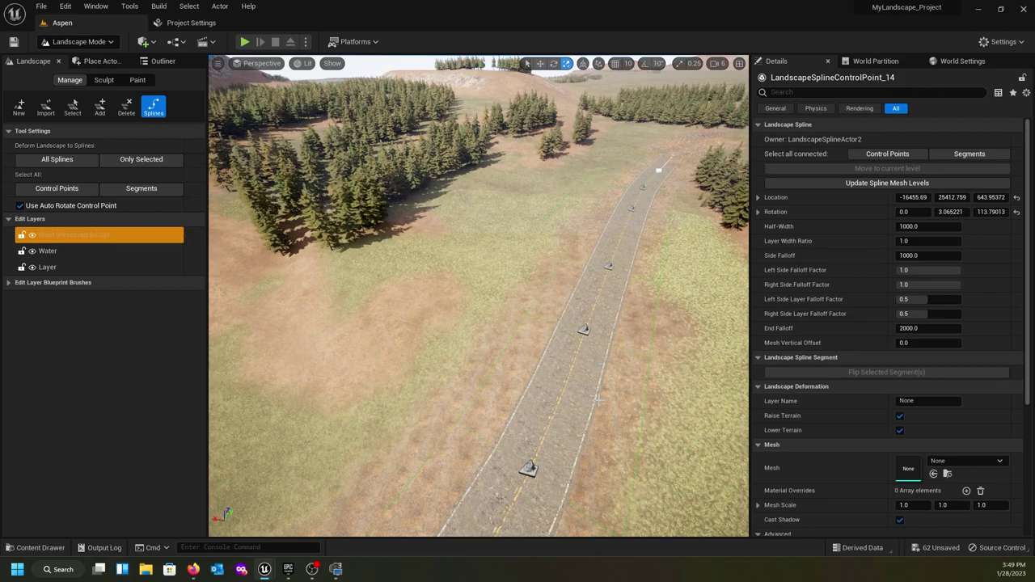
- Continue the road spline with five further control points past the tree rows towards the distant mountains
{"action": "right_click_drag", "start_coordinate": [598, 400], "coordinate": [681, 376]}
{"action": "key", "text": "e"}
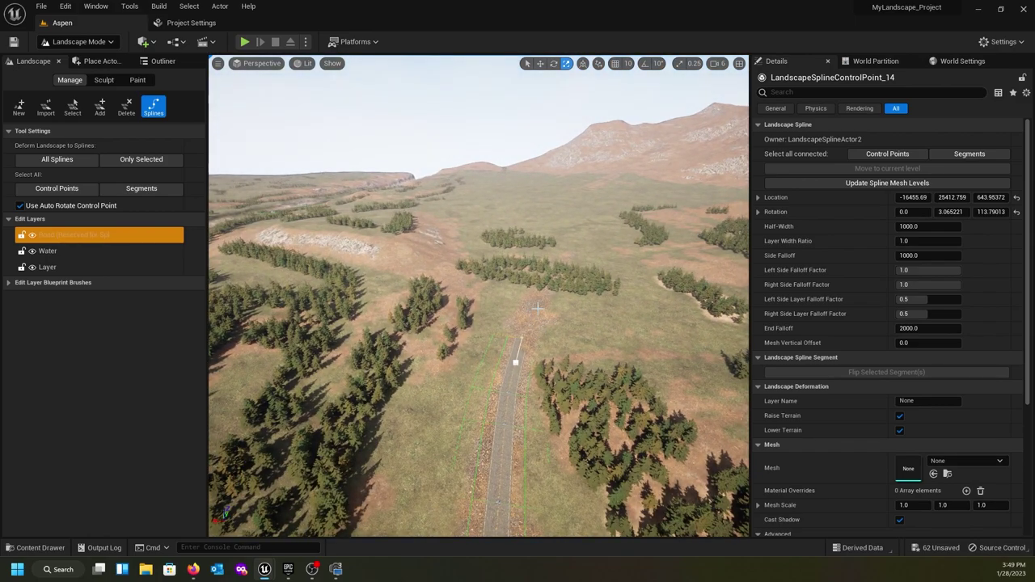
{"action": "left_click", "coordinate": [547, 288], "text": "ctrl"}
{"action": "left_click", "coordinate": [564, 258], "text": "ctrl"}
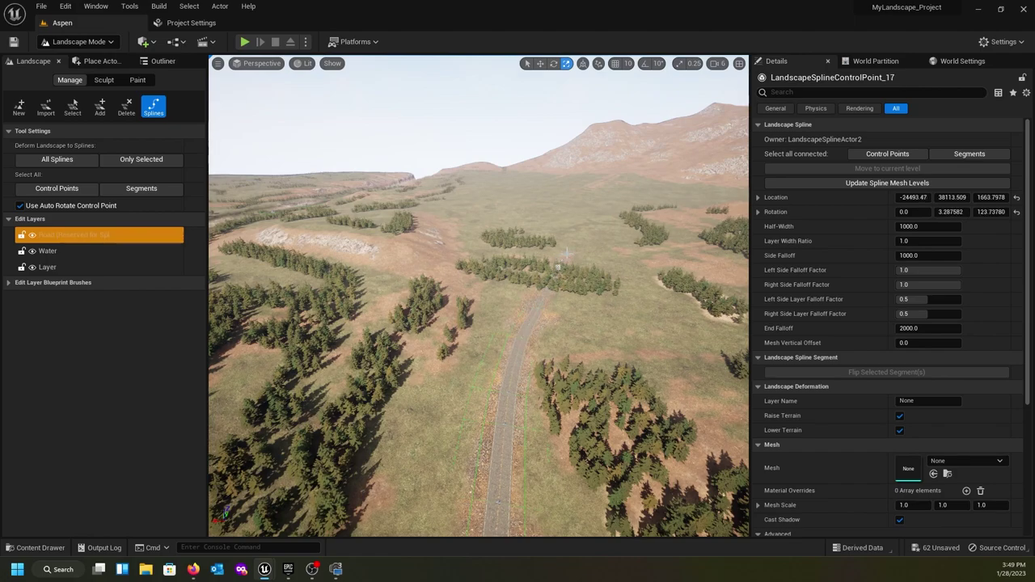
{"action": "left_click", "coordinate": [571, 241], "text": "ctrl"}
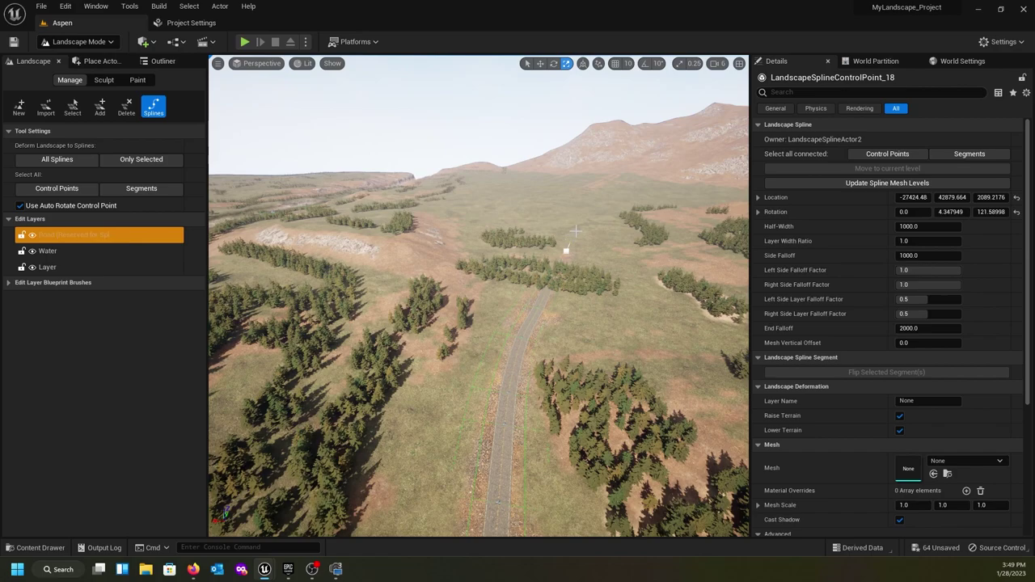
{"action": "left_click", "coordinate": [573, 234], "text": "ctrl"}
- Examine the new road along its length for grass and trees on the surface, and its joint at the bridge
{"action": "right_click_drag", "start_coordinate": [574, 266], "coordinate": [634, 230]}
{"action": "key", "text": "w"}
{"action": "right_click_drag", "start_coordinate": [574, 215], "coordinate": [724, 220]}
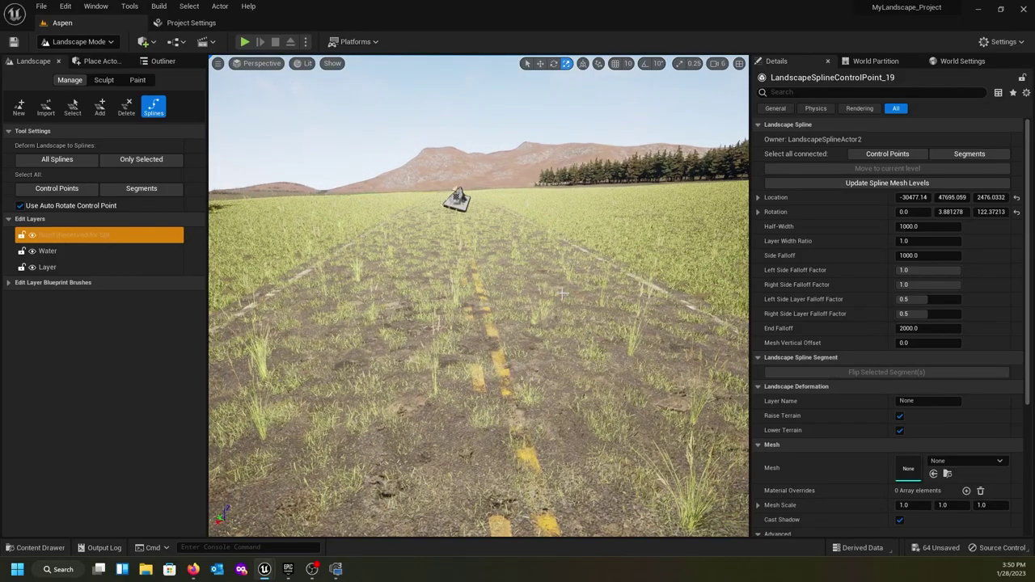
{"action": "right_click_drag", "start_coordinate": [475, 301], "coordinate": [587, 354]}
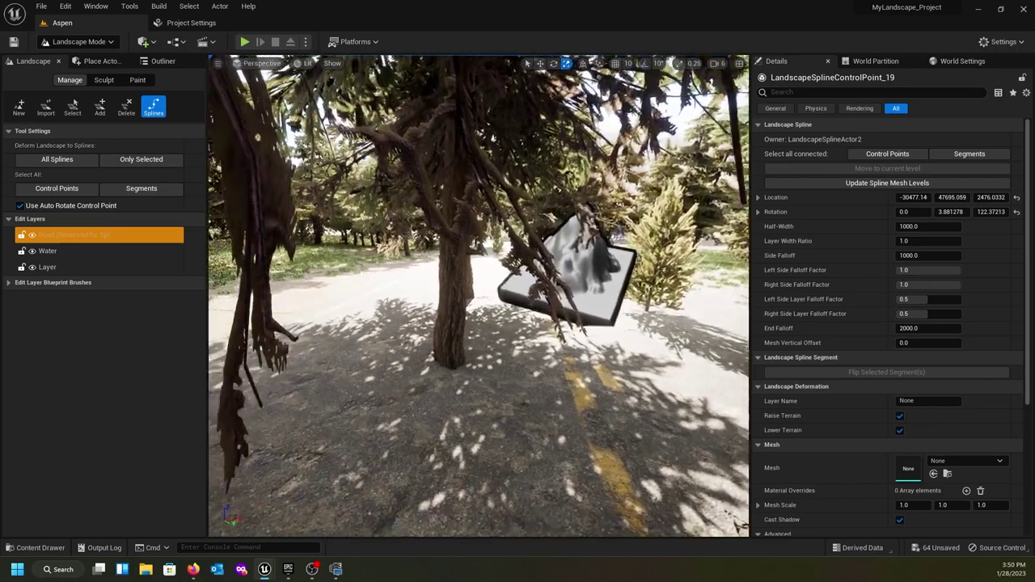
{"action": "right_click_drag", "start_coordinate": [479, 296], "coordinate": [495, 332]}
{"action": "key", "text": "e"}
{"action": "scroll", "coordinate": [461, 295], "scroll_direction": "up", "scroll_amount": 1}
{"action": "key", "text": "w"}
{"action": "key", "text": "w"}
{"action": "key", "text": "w"}
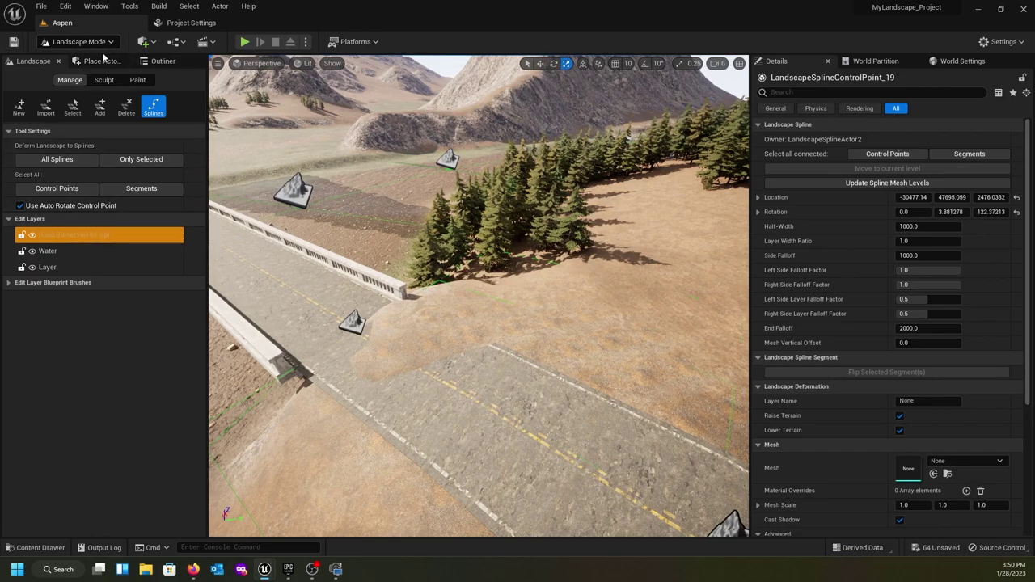
- Flatten the terrain bulging over the road at the bridge joint with the Flatten sculpt tool on the base Layer edit layer
{"action": "left_click", "coordinate": [104, 80]}
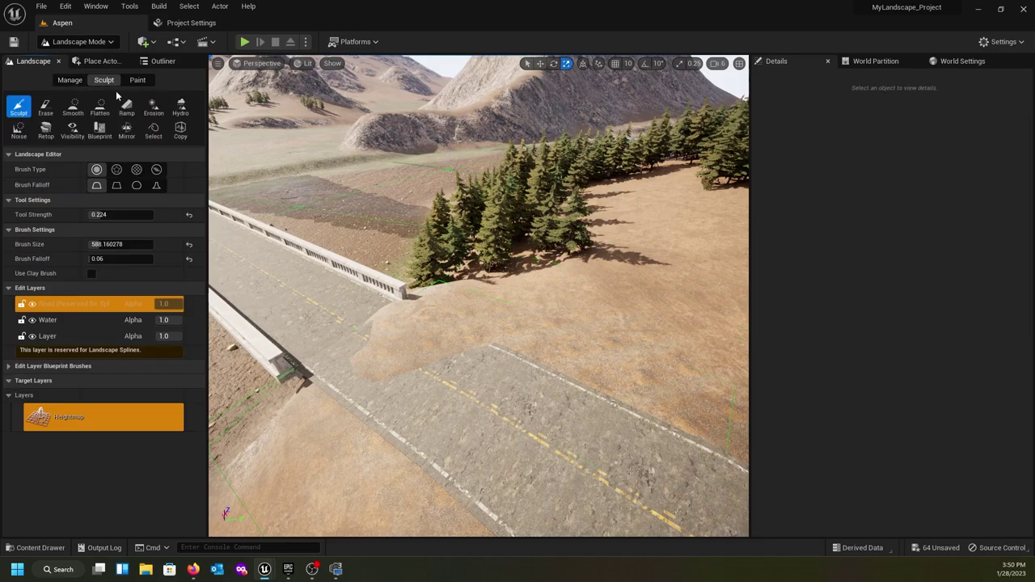
{"action": "left_click", "coordinate": [99, 107]}
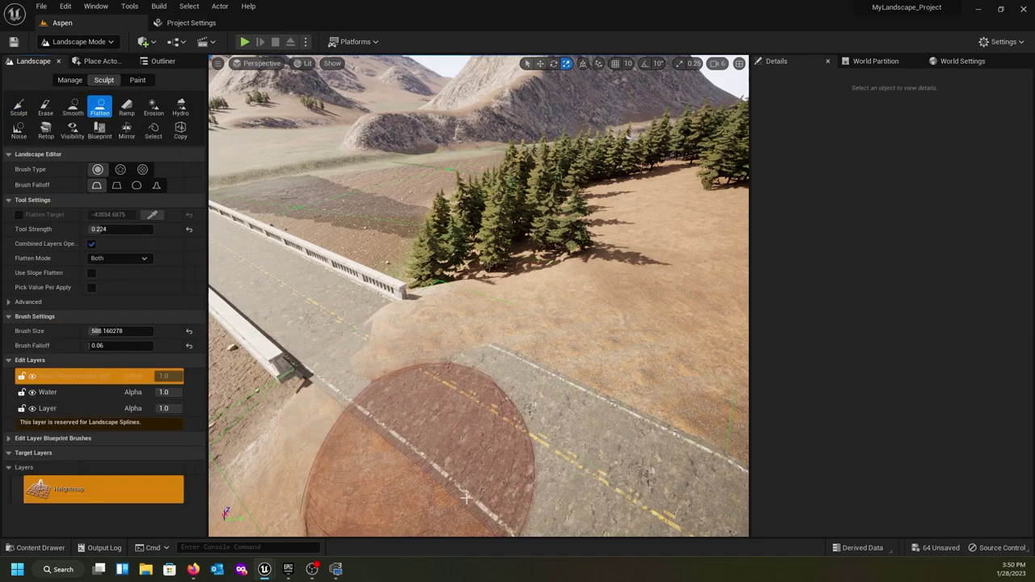
{"action": "left_click", "coordinate": [64, 410]}
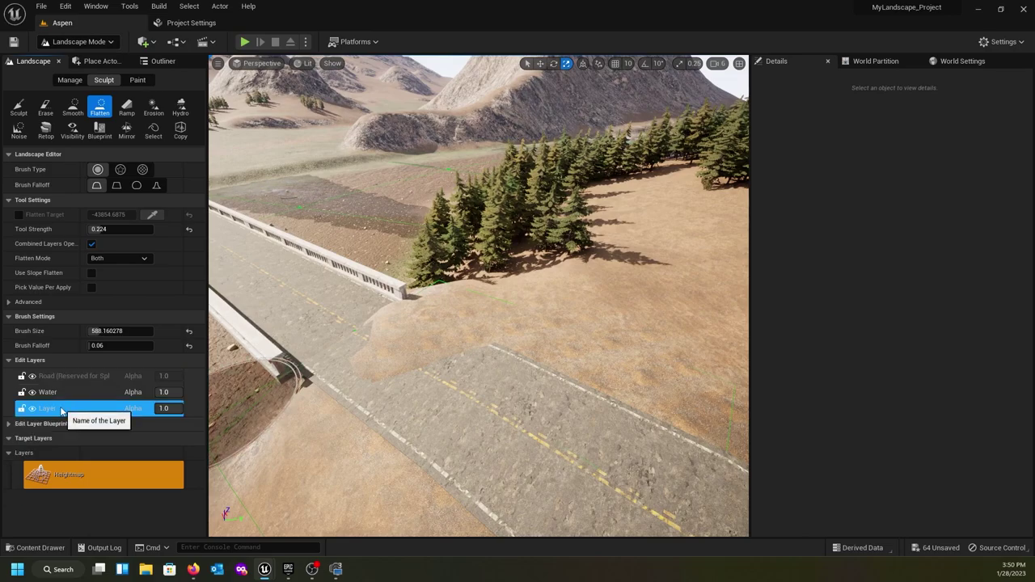
{"action": "right_click_drag", "start_coordinate": [323, 411], "coordinate": [396, 424]}
{"action": "right_click_drag", "start_coordinate": [380, 348], "coordinate": [381, 439]}
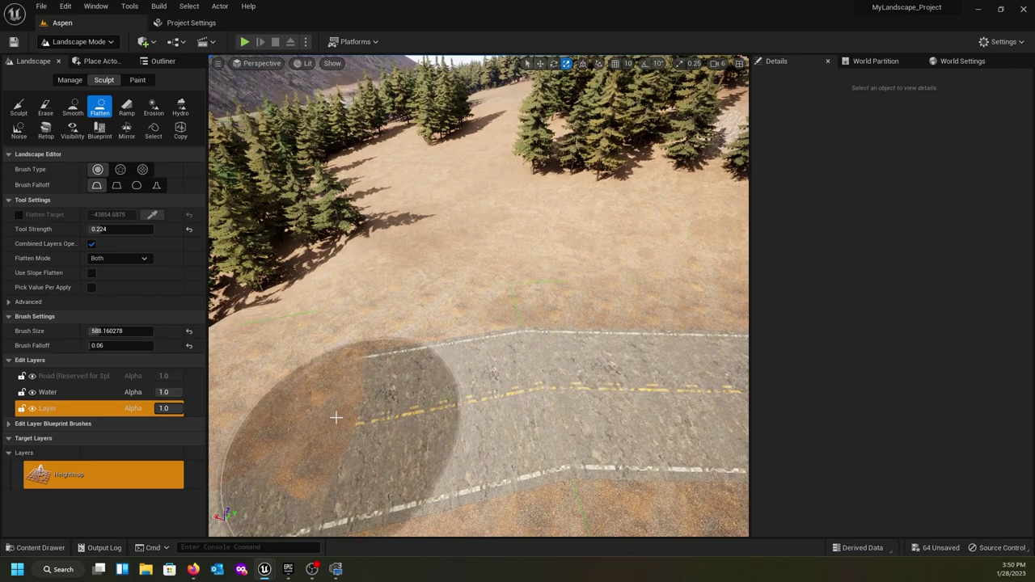
{"action": "left_click_drag", "start_coordinate": [332, 406], "coordinate": [309, 398]}
{"action": "right_click", "coordinate": [419, 358]}
{"action": "mouse_move", "coordinate": [418, 358]}
{"action": "right_mouse_down"}
{"action": "mouse_move", "coordinate": [315, 353]}
{"action": "mouse_move", "coordinate": [384, 361]}
{"action": "mouse_move", "coordinate": [351, 338]}
{"action": "mouse_move", "coordinate": [326, 420]}
{"action": "right_mouse_up"}
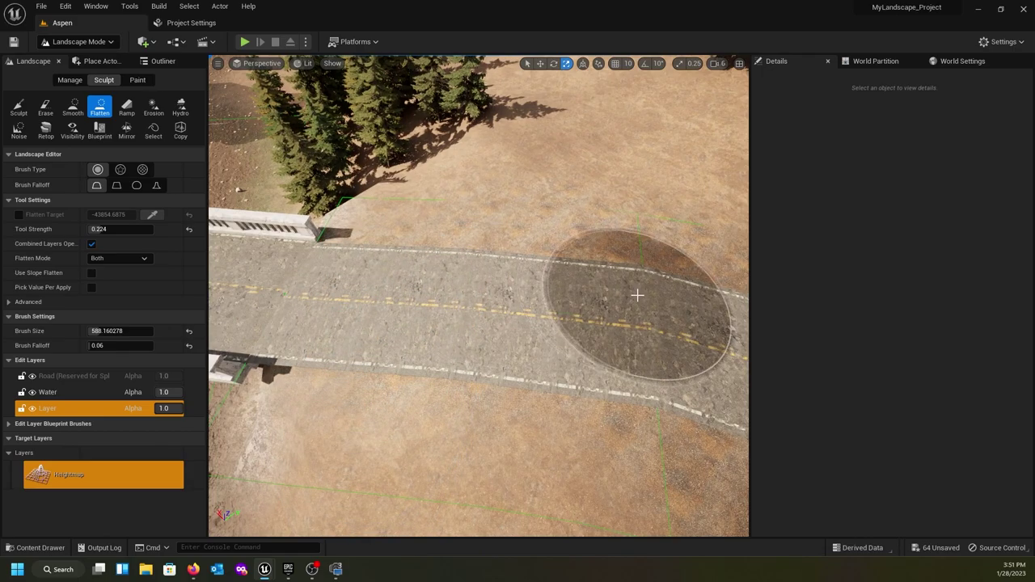
{"action": "mouse_move", "coordinate": [465, 317]}
{"action": "right_mouse_down"}
{"action": "mouse_move", "coordinate": [475, 283]}
{"action": "mouse_move", "coordinate": [470, 304]}
{"action": "mouse_move", "coordinate": [455, 305]}
{"action": "mouse_move", "coordinate": [479, 302]}
{"action": "mouse_move", "coordinate": [477, 317]}
{"action": "mouse_move", "coordinate": [397, 312]}
{"action": "right_mouse_up"}
{"action": "key", "text": "e"}
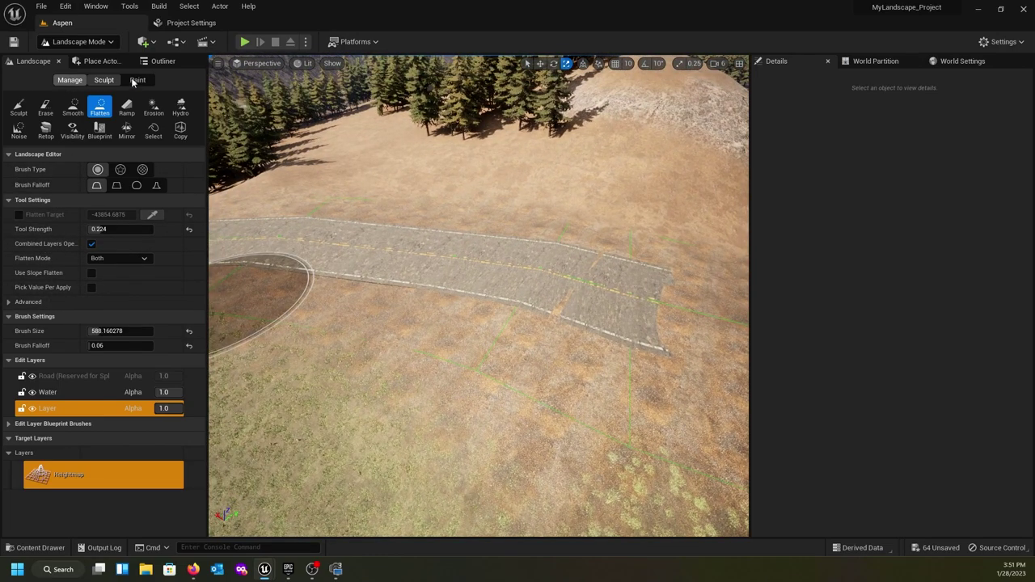
- Select two neighbouring road control points before the bend in landscape spline editing and move them slightly sideways towards the grassy side
{"action": "left_click", "coordinate": [70, 80]}
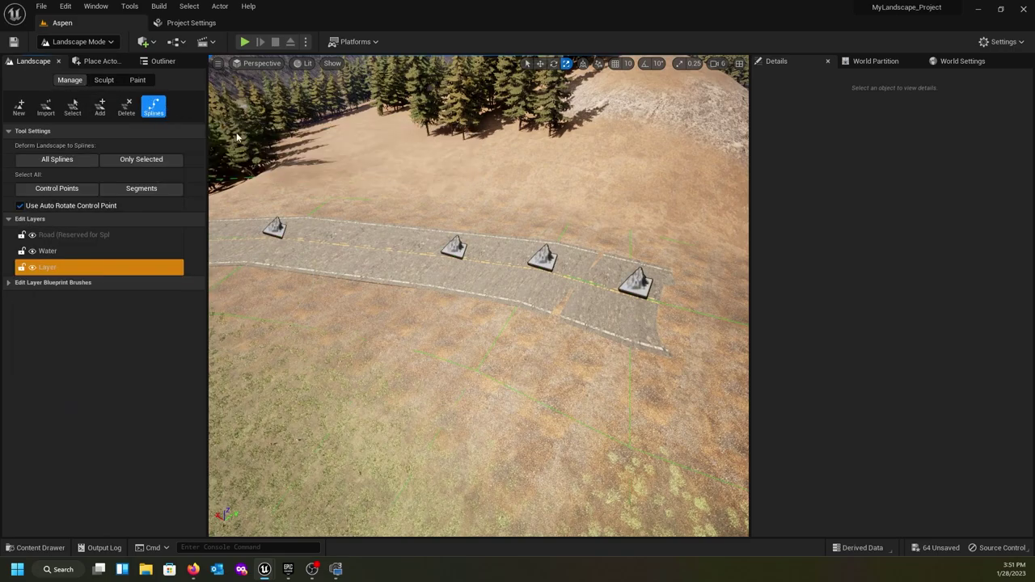
{"action": "right_click_drag", "start_coordinate": [355, 247], "coordinate": [323, 279]}
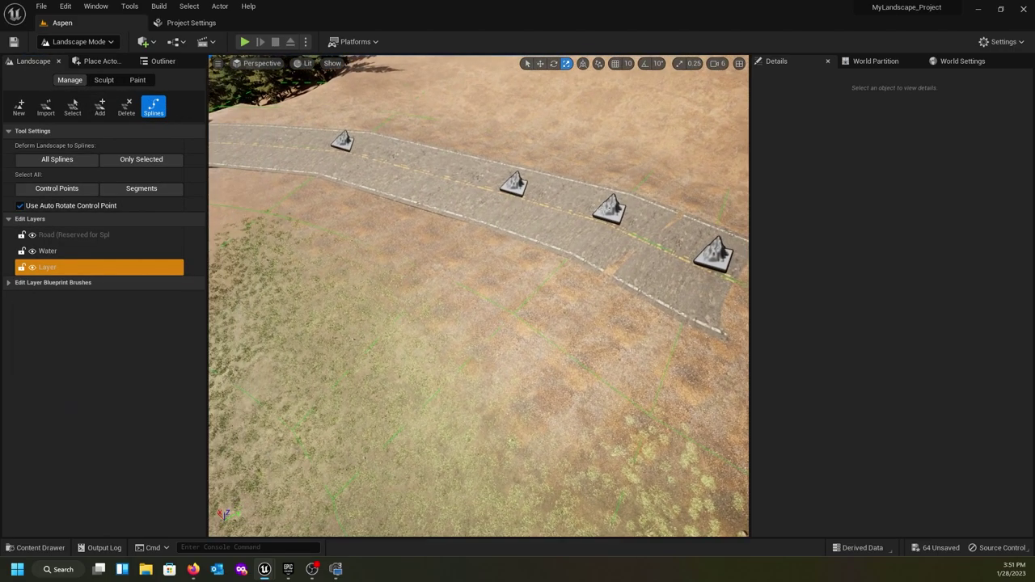
{"action": "left_click", "coordinate": [609, 209]}
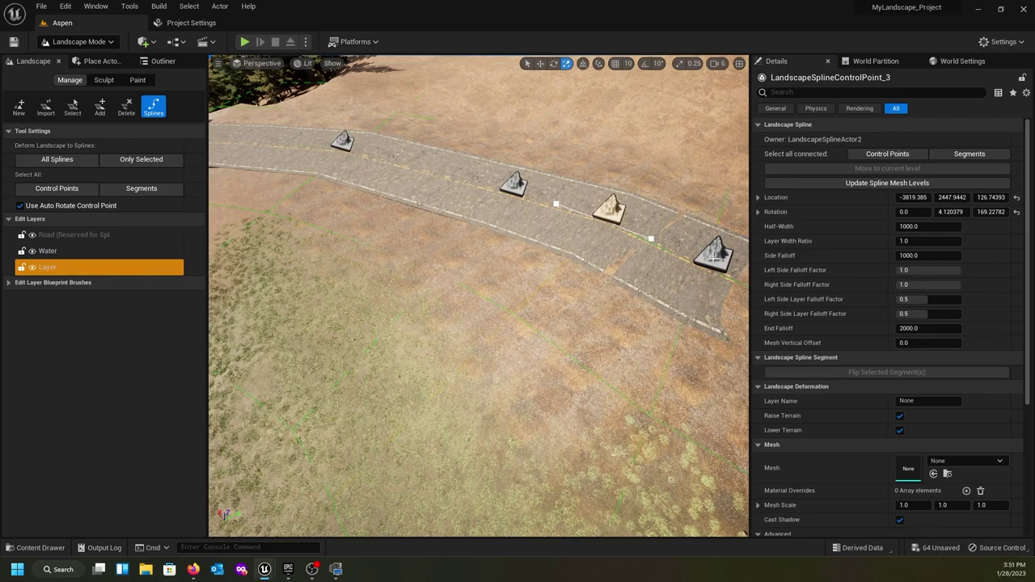
{"action": "left_click", "coordinate": [715, 260], "text": "shift"}
{"action": "key", "text": "w"}
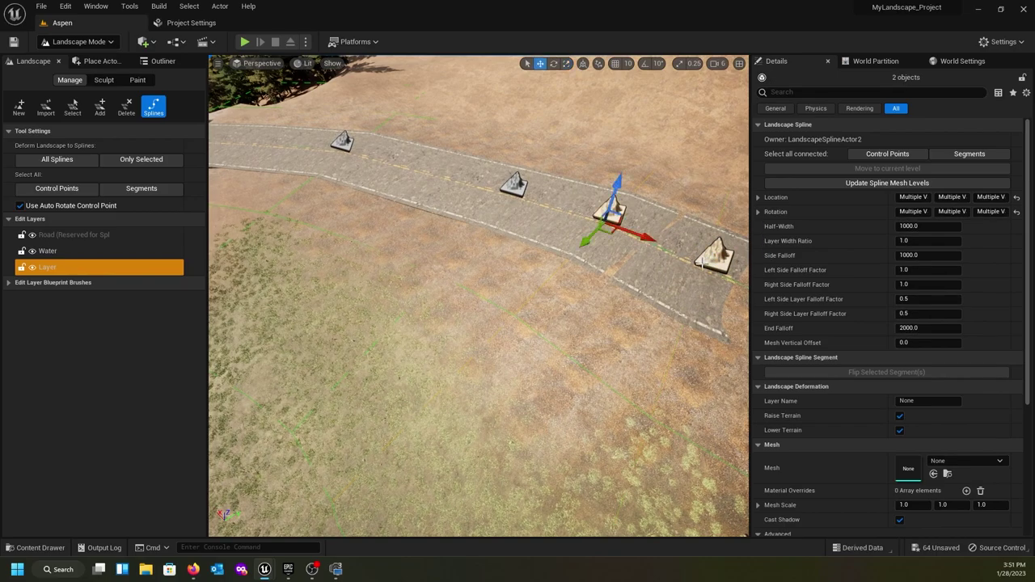
{"action": "left_click_drag", "start_coordinate": [579, 252], "coordinate": [577, 253]}
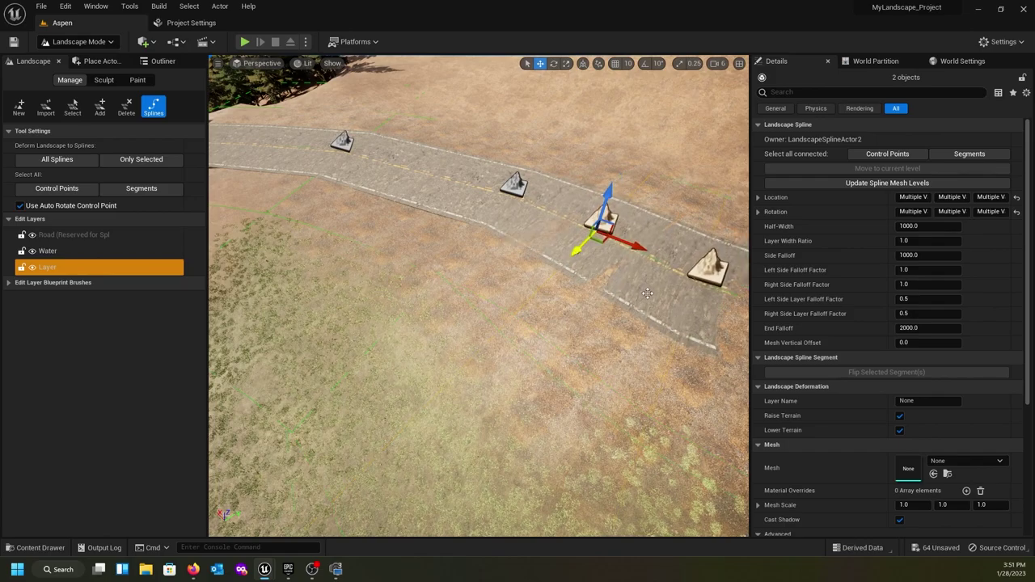
- Make the Road layer reserved for splines the active edit layer
{"action": "right_click_drag", "start_coordinate": [588, 315], "coordinate": [702, 288]}
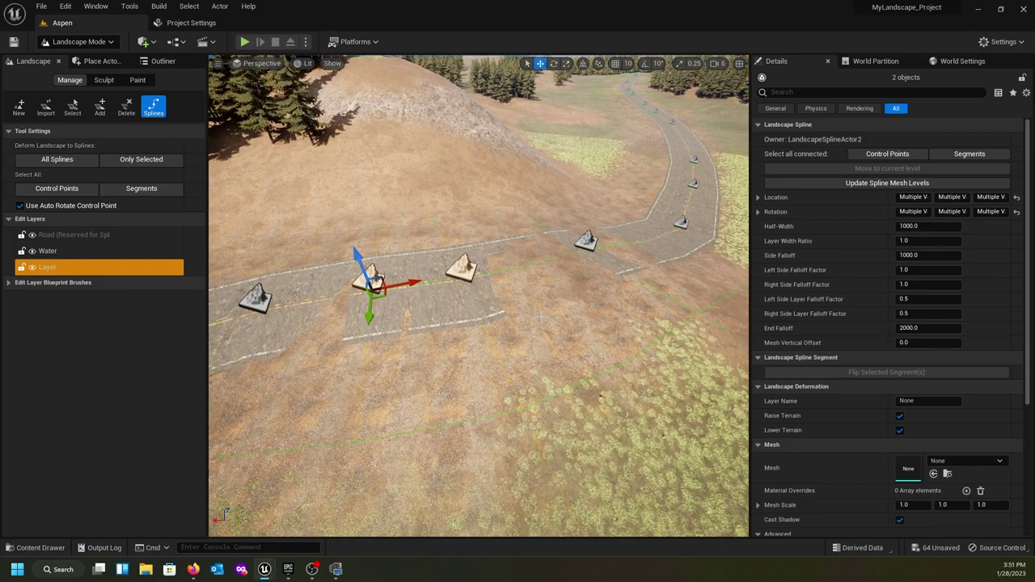
{"action": "right_click_drag", "start_coordinate": [541, 317], "coordinate": [270, 276]}
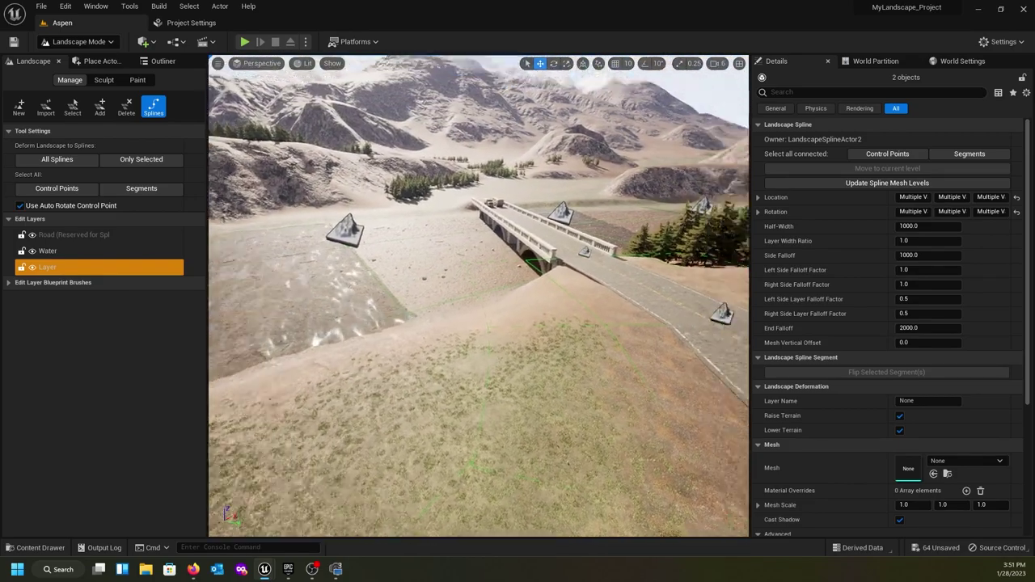
{"action": "right_click_drag", "start_coordinate": [485, 311], "coordinate": [743, 296]}
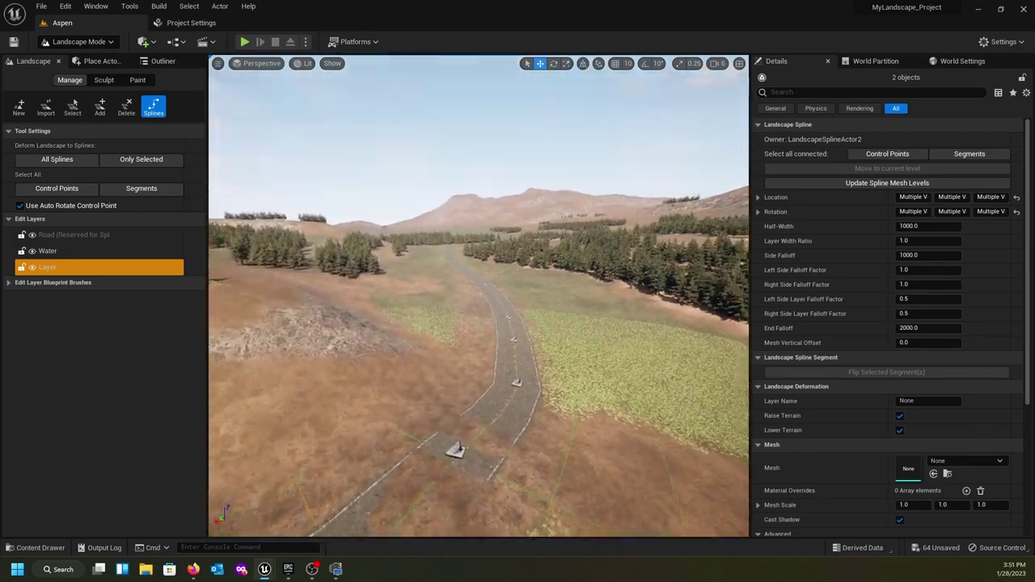
{"action": "right_click_drag", "start_coordinate": [486, 299], "coordinate": [401, 329]}
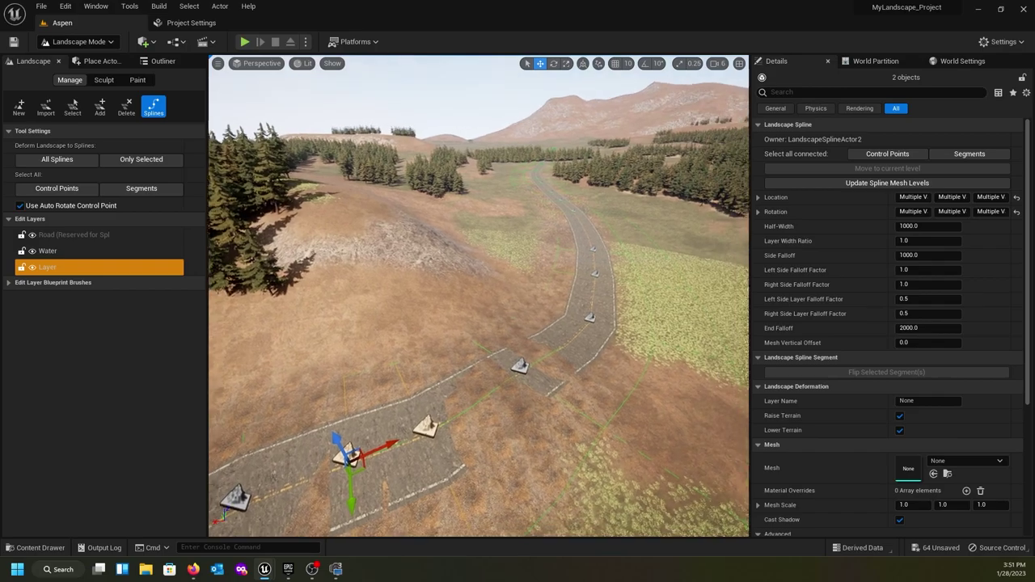
{"action": "right_click_drag", "start_coordinate": [567, 313], "coordinate": [566, 327]}
{"action": "left_click", "coordinate": [67, 236]}
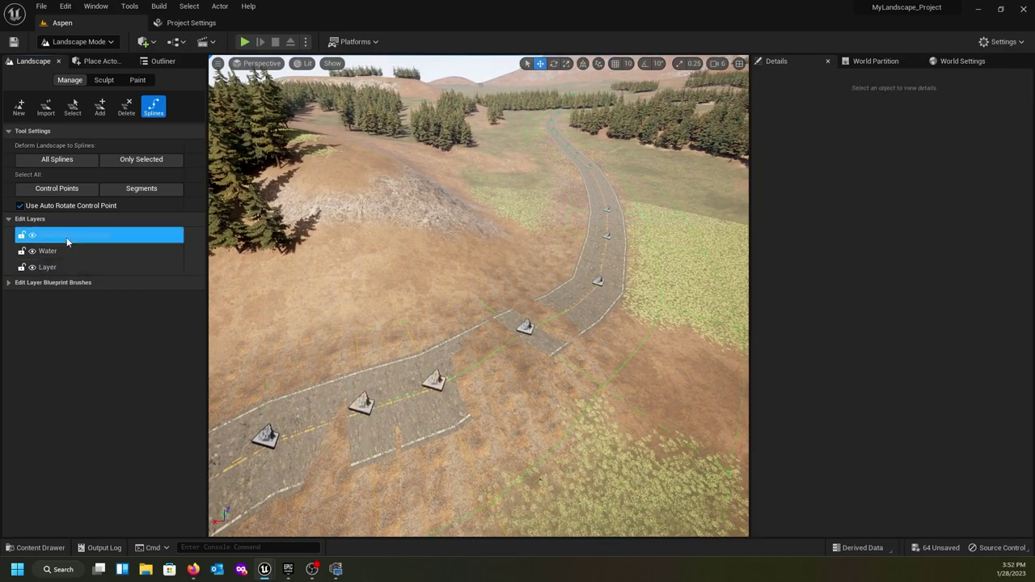
{"action": "right_click_drag", "start_coordinate": [478, 307], "coordinate": [319, 306]}
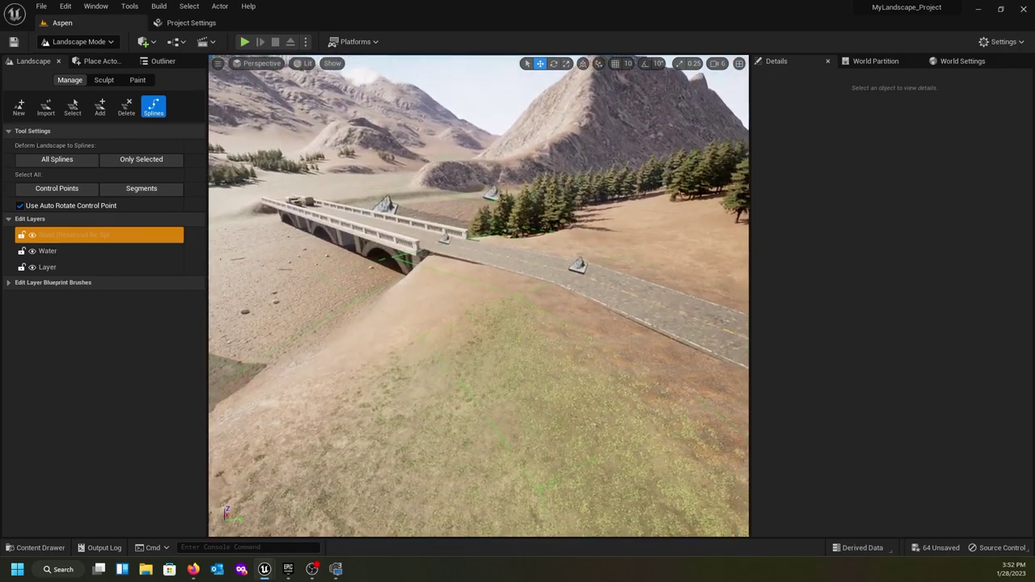
{"action": "right_click_drag", "start_coordinate": [478, 299], "coordinate": [727, 297]}
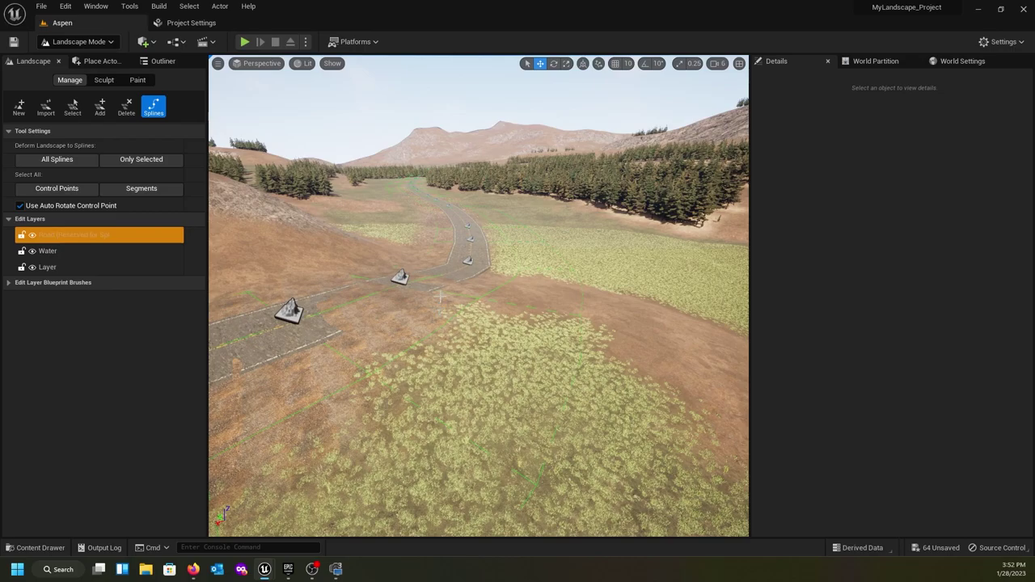
{"action": "right_click_drag", "start_coordinate": [441, 297], "coordinate": [667, 297]}
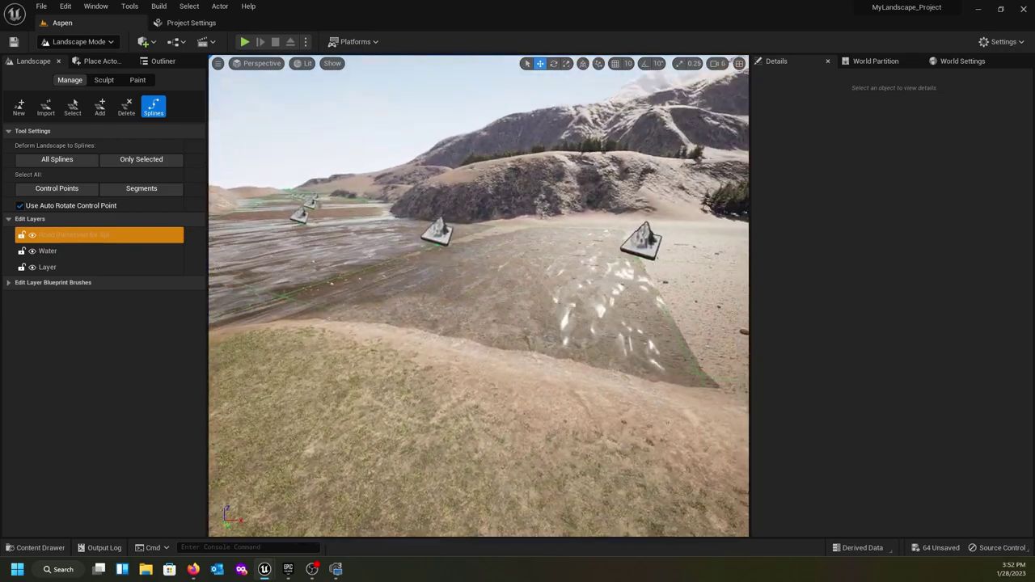
{"action": "right_click_drag", "start_coordinate": [566, 299], "coordinate": [379, 272]}
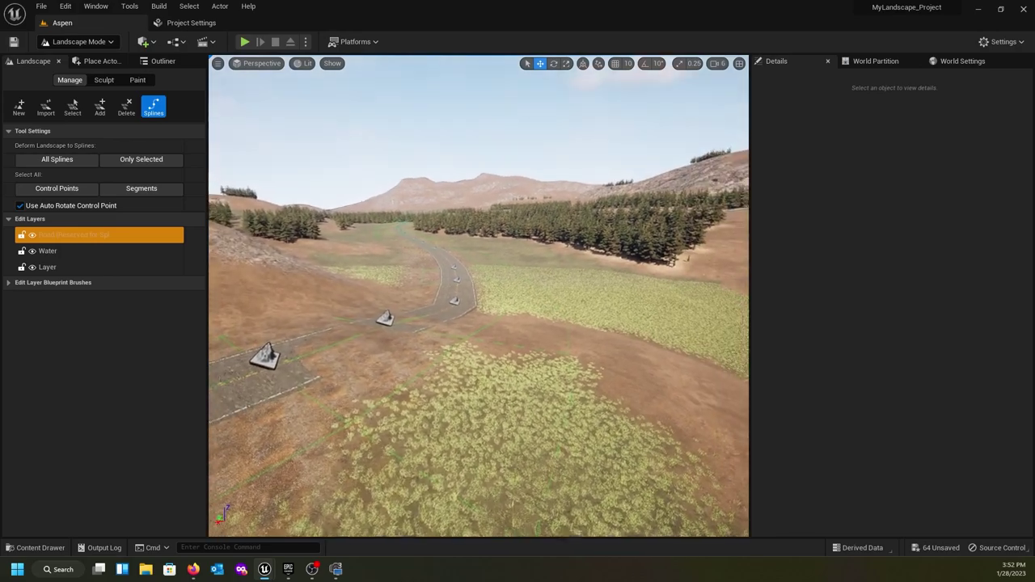
{"action": "right_click_drag", "start_coordinate": [213, 309], "coordinate": [233, 295]}
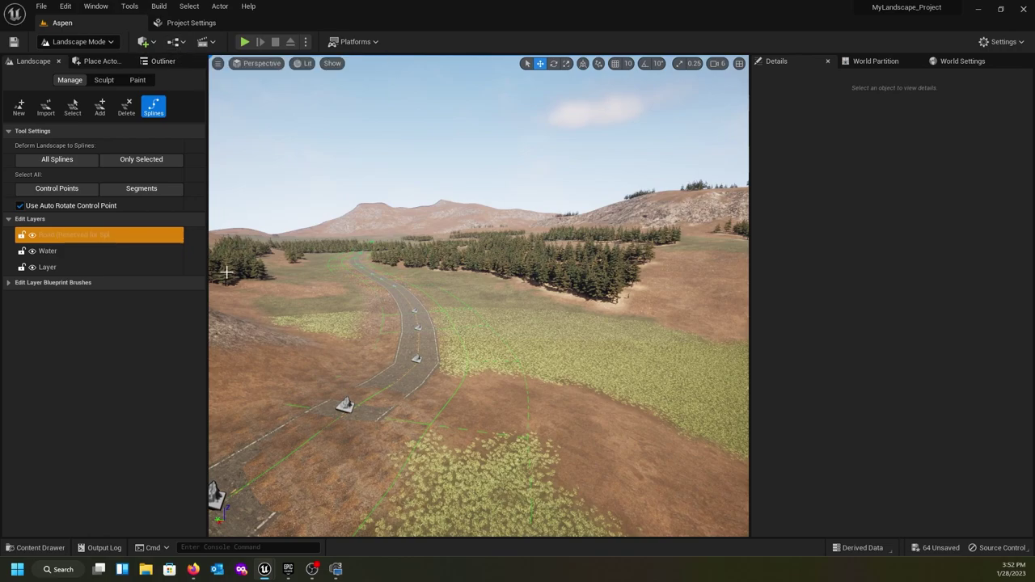
- Switch to the Epic Games Launcher, view the City Park Environment Collection's marketplace page and return to the library vault
{"action": "left_click", "coordinate": [288, 570]}
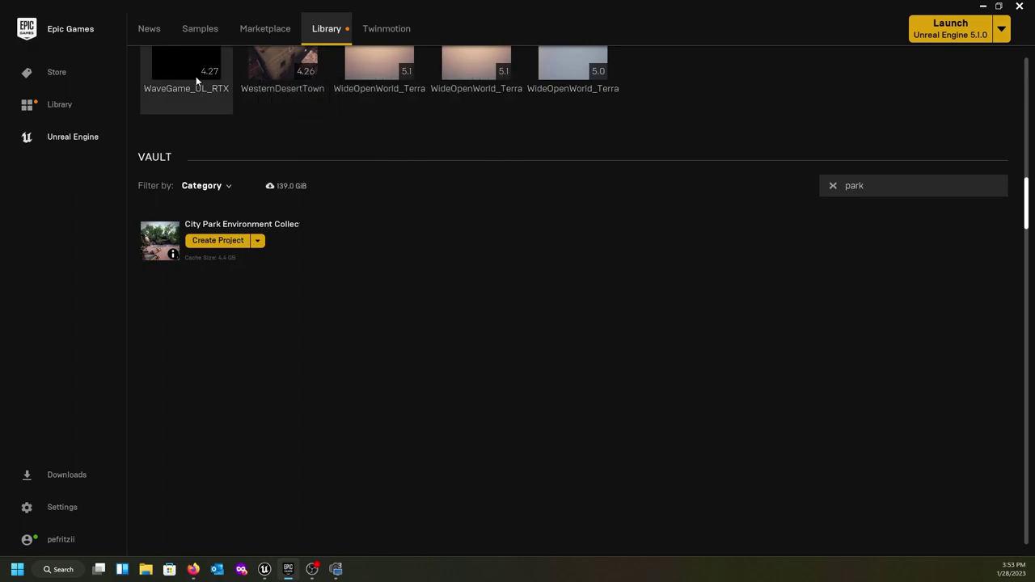
{"action": "scroll", "coordinate": [398, 148], "scroll_direction": "up", "scroll_amount": 3}
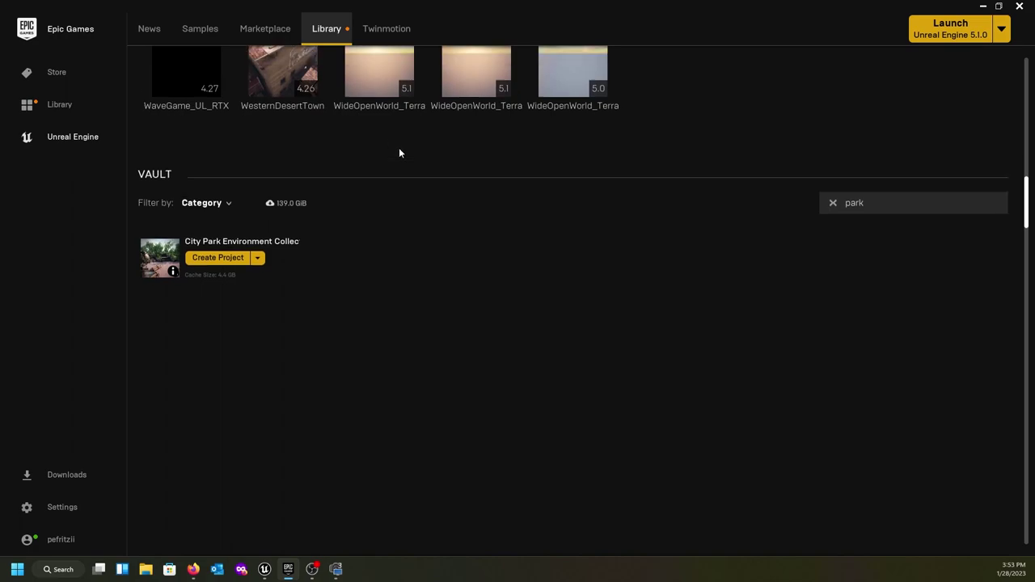
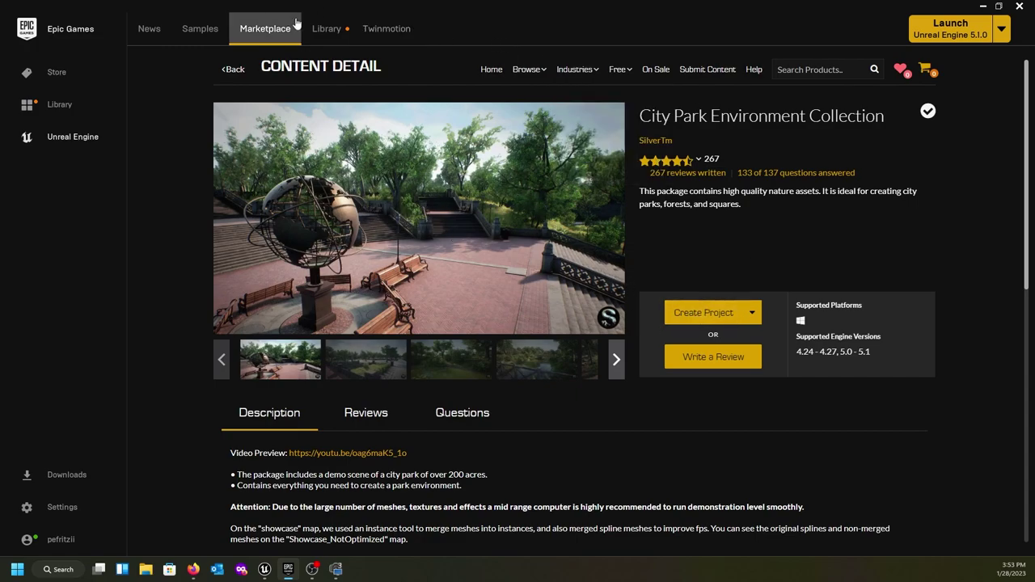
{"action": "left_click", "coordinate": [323, 29]}
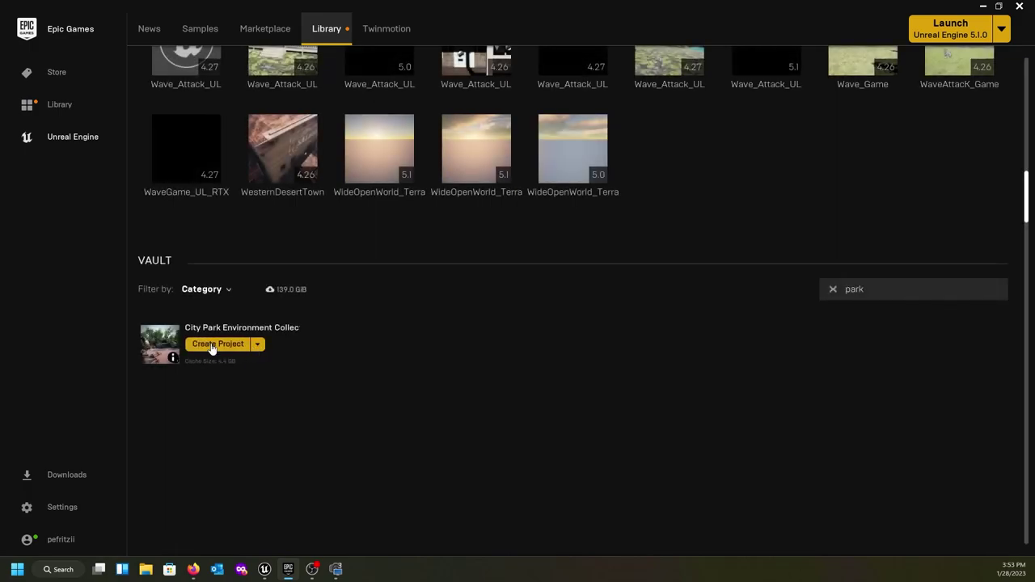
- Set up a project from the City Park Environment Collection with engine version 5.1, located in D:/Unreal Engine Projects
{"action": "left_click", "coordinate": [213, 345]}
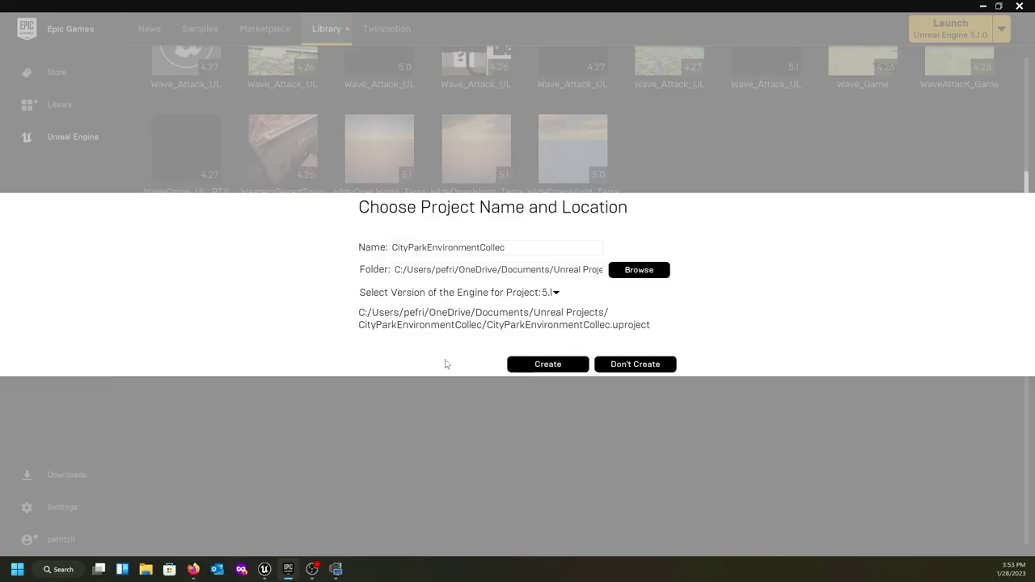
{"action": "left_click", "coordinate": [555, 293]}
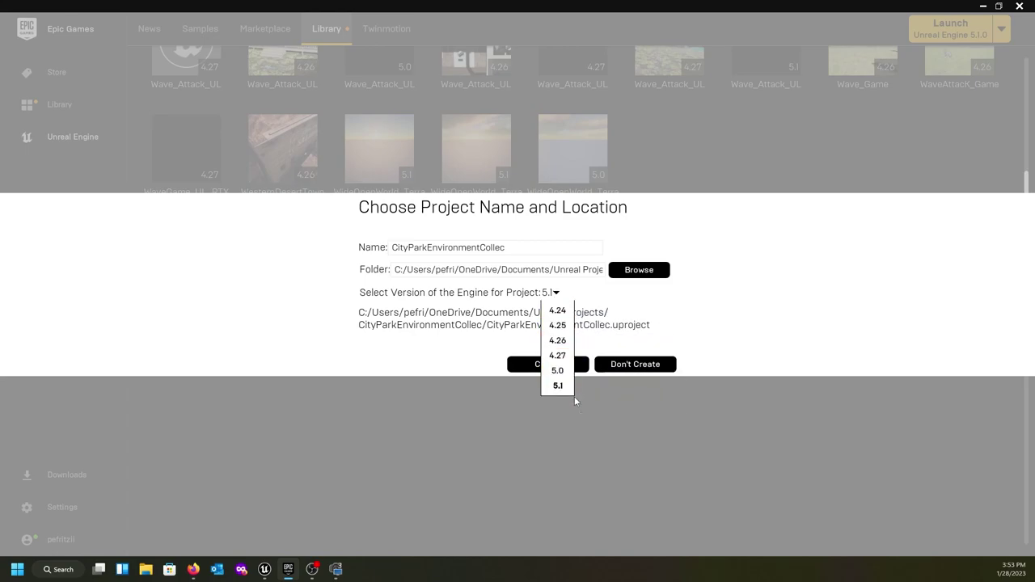
{"action": "left_click", "coordinate": [556, 386]}
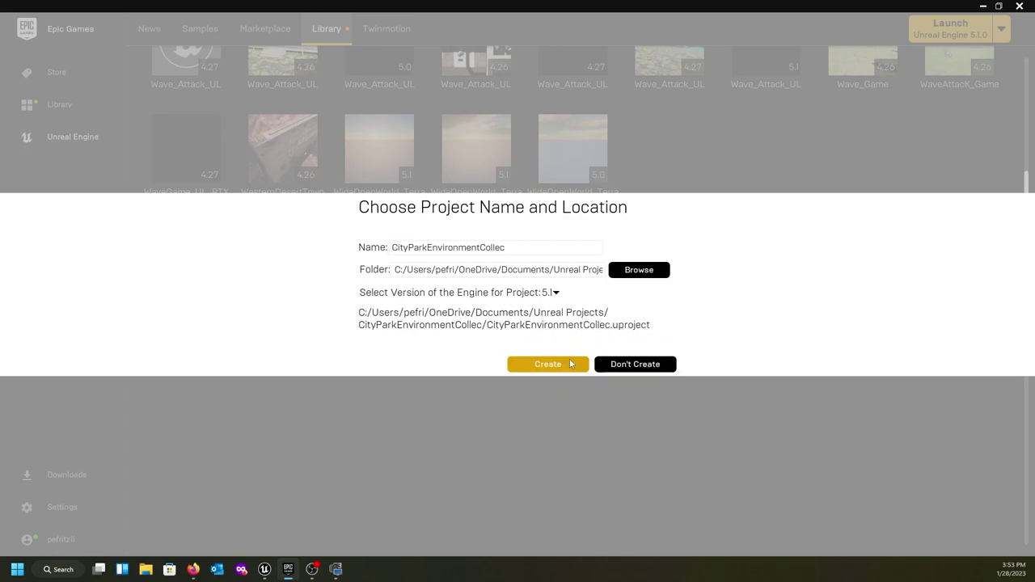
{"action": "left_click", "coordinate": [637, 272]}
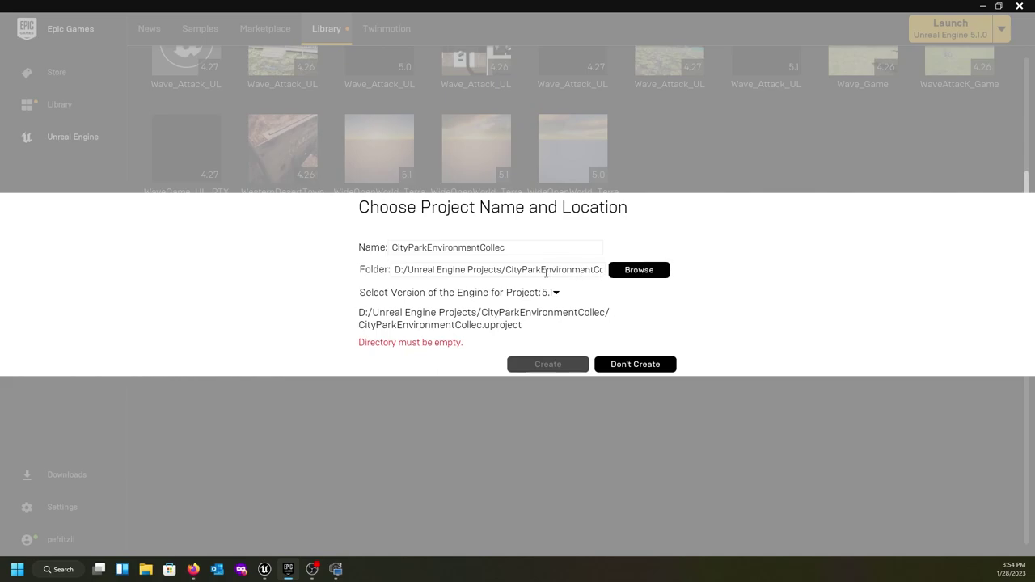
{"action": "left_click", "coordinate": [639, 271]}
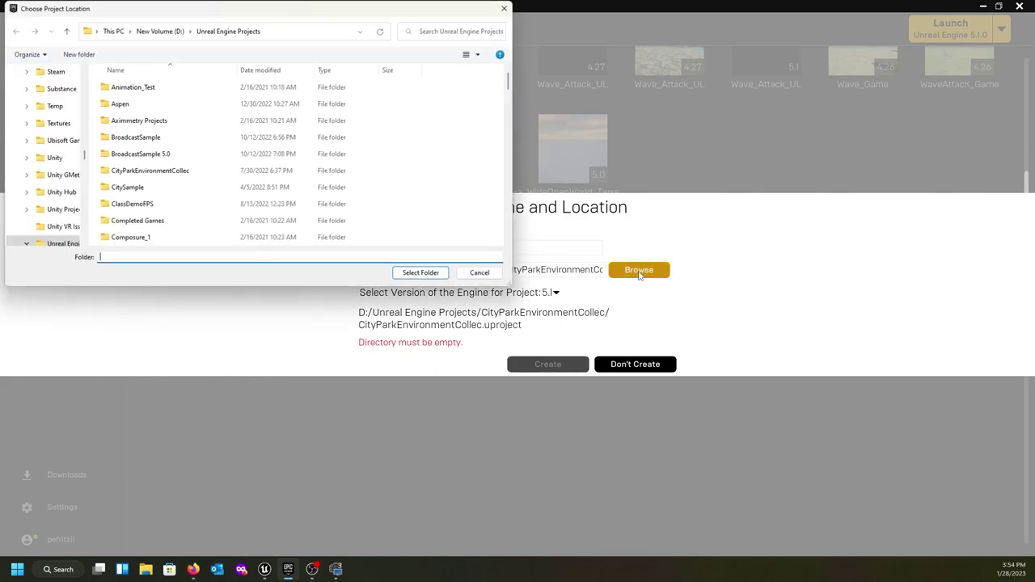
{"action": "scroll", "coordinate": [142, 196], "scroll_direction": "down", "scroll_amount": 3}
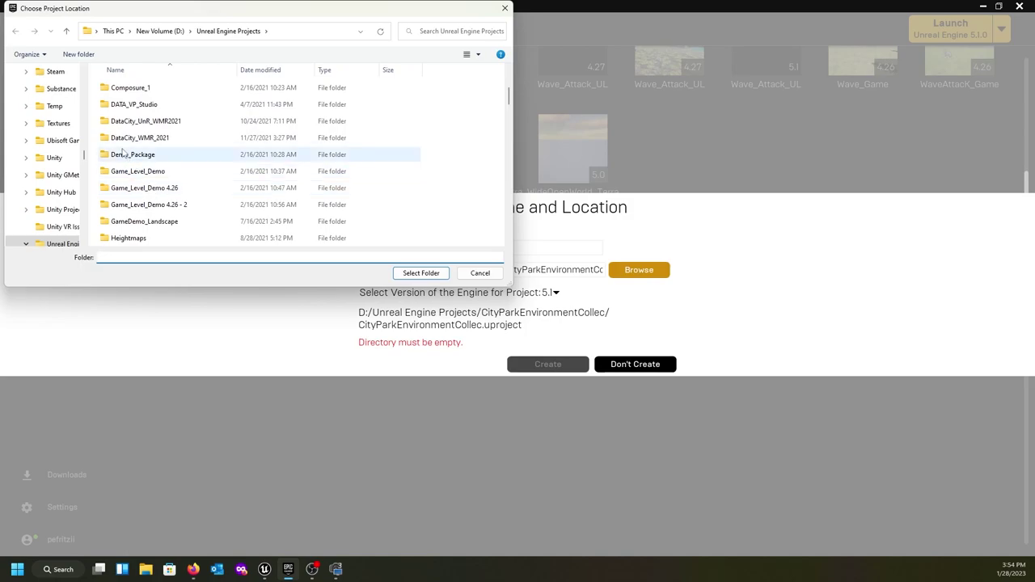
{"action": "scroll", "coordinate": [132, 154], "scroll_direction": "up", "scroll_amount": 3}
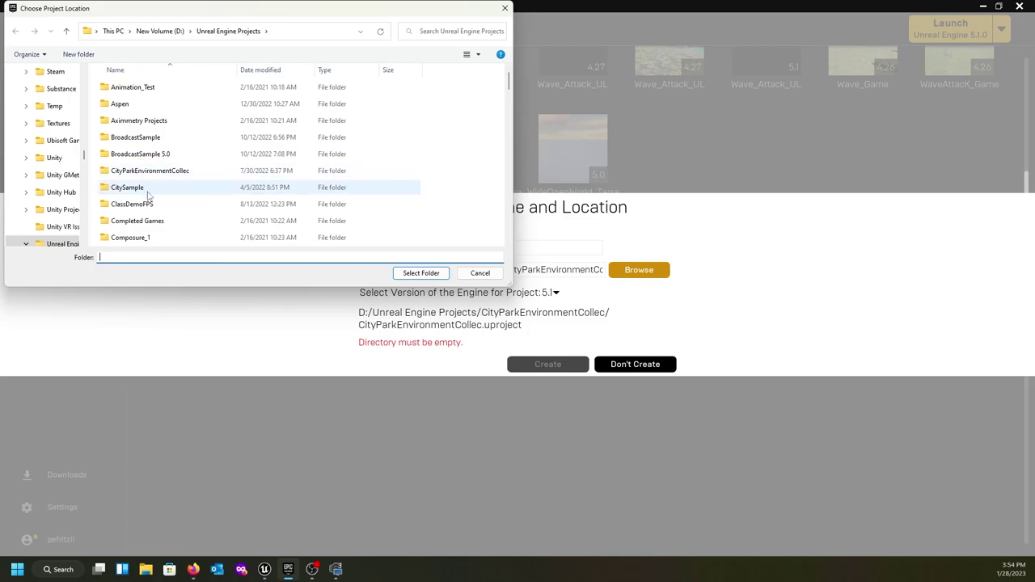
{"action": "left_click", "coordinate": [421, 273]}
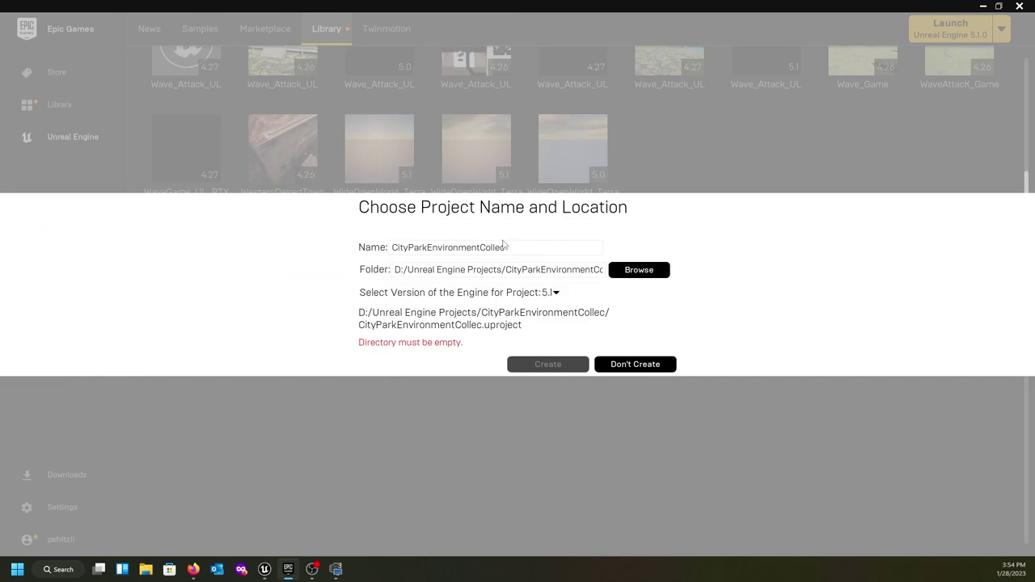
- Shorten the project name to CityParkEnvironment and create the project
{"action": "key", "text": "BackSpace"}
{"action": "key", "text": "BackSpace"}
{"action": "key", "text": "BackSpace"}
{"action": "key", "text": "BackSpace"}
{"action": "key", "text": "BackSpace"}
{"action": "key", "text": "BackSpace"}
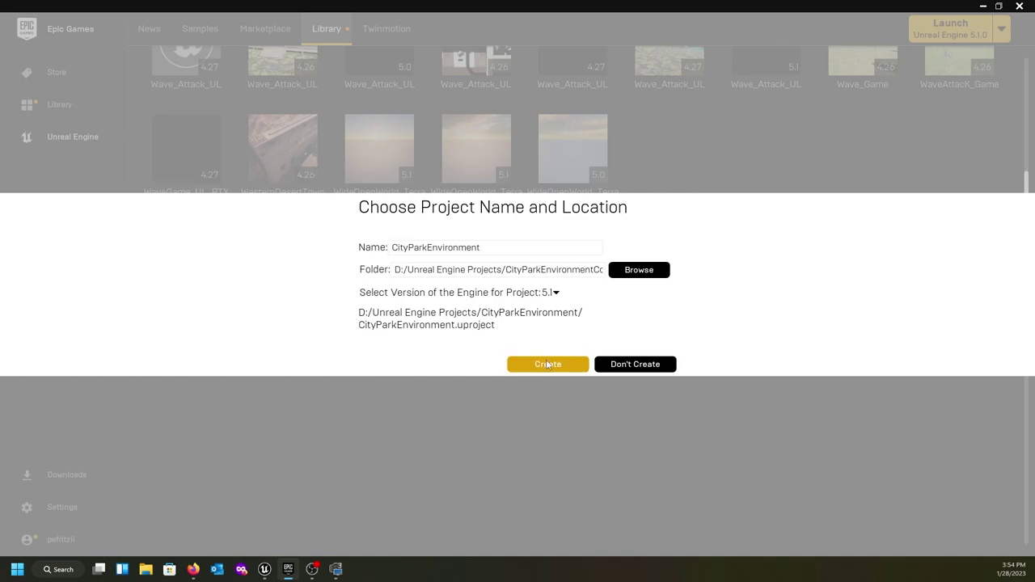
{"action": "left_click", "coordinate": [546, 364]}
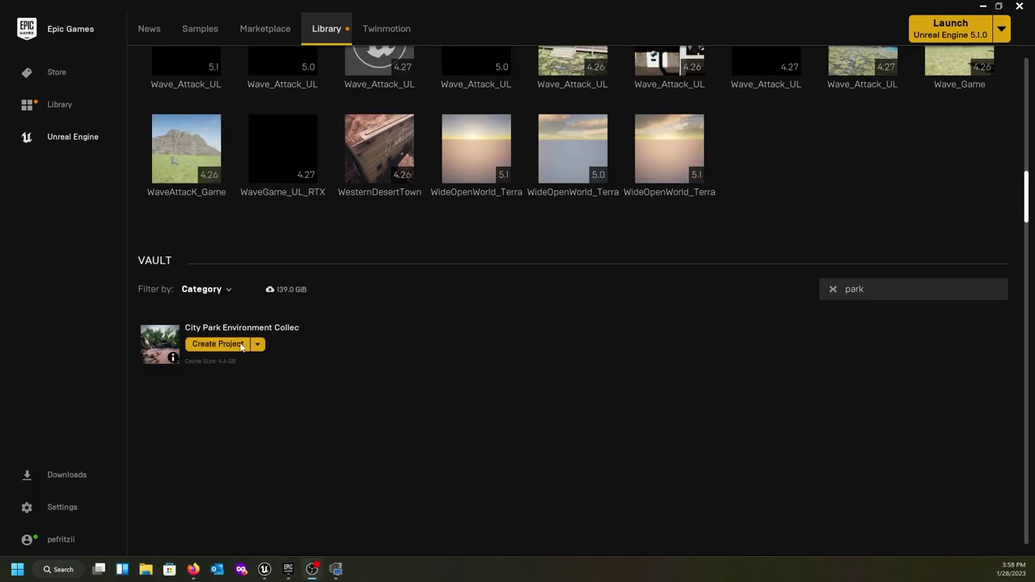
- Open the new CityParkEnvironment 5.1 project from the My Projects section of the library
{"action": "scroll", "coordinate": [527, 229], "scroll_direction": "up", "scroll_amount": 5}
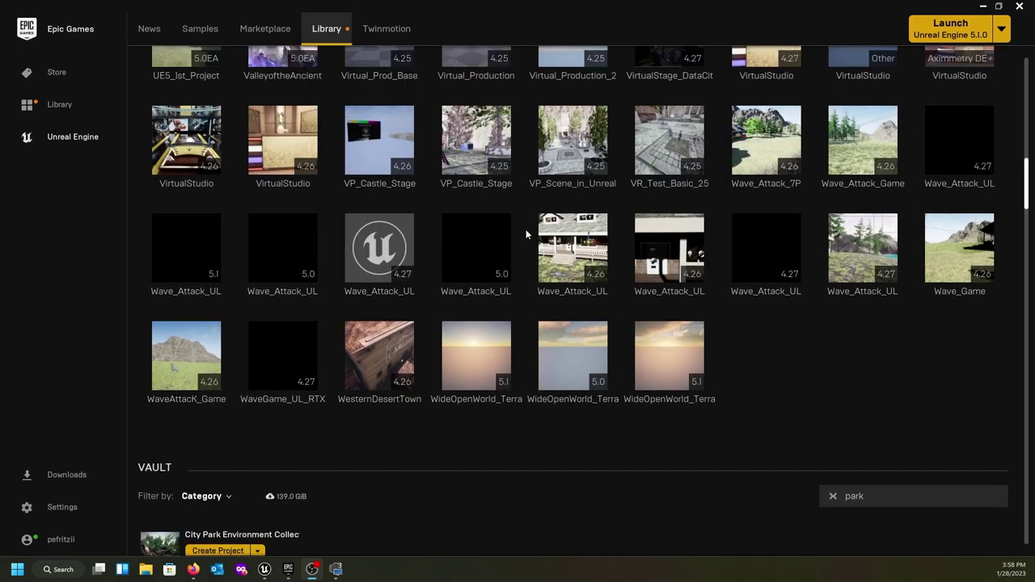
{"action": "scroll", "coordinate": [514, 233], "scroll_direction": "up", "scroll_amount": 7}
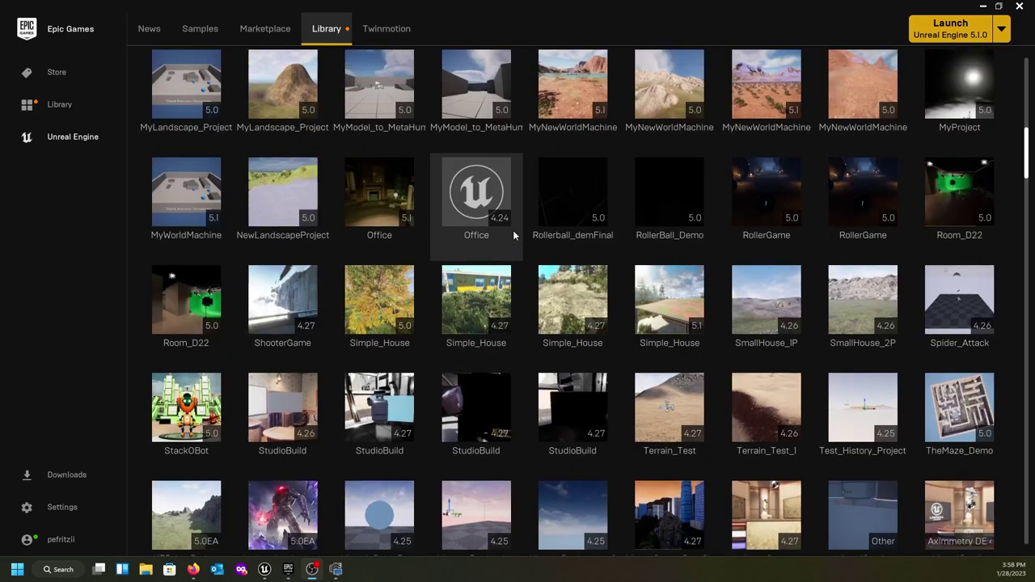
{"action": "scroll", "coordinate": [520, 231], "scroll_direction": "up", "scroll_amount": 8}
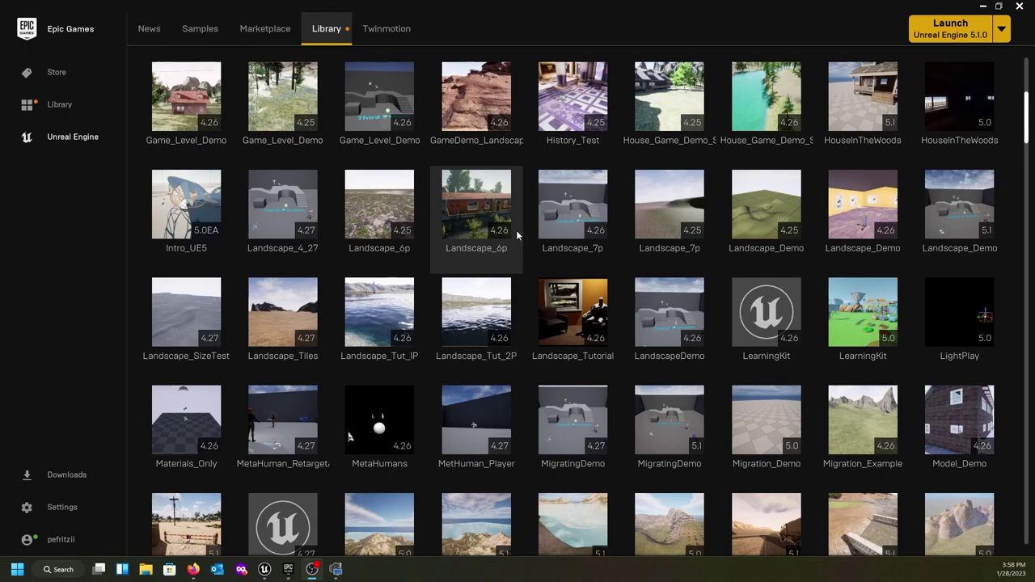
{"action": "scroll", "coordinate": [520, 231], "scroll_direction": "up", "scroll_amount": 2}
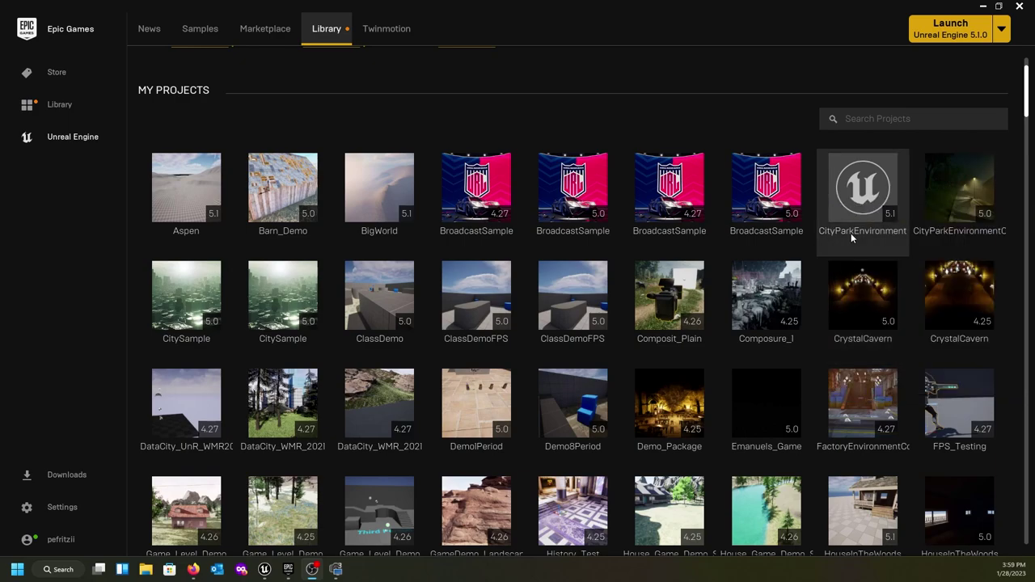
{"action": "left_click", "coordinate": [858, 205]}
{"action": "double_click", "coordinate": [858, 205]}
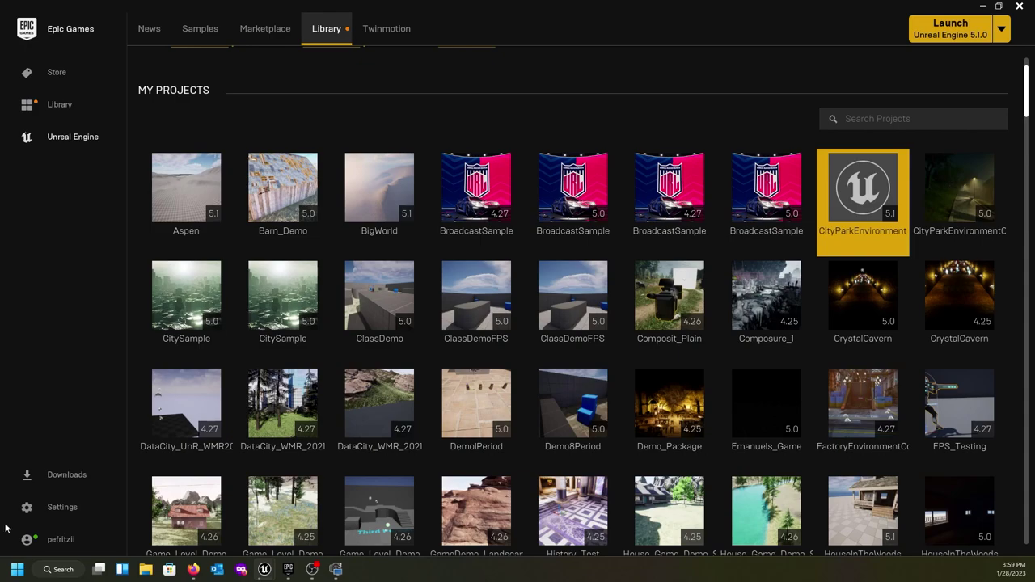
- Switch to the MyLandscape_Project editor window and save the Aspen level
{"action": "mouse_move", "coordinate": [268, 571]}
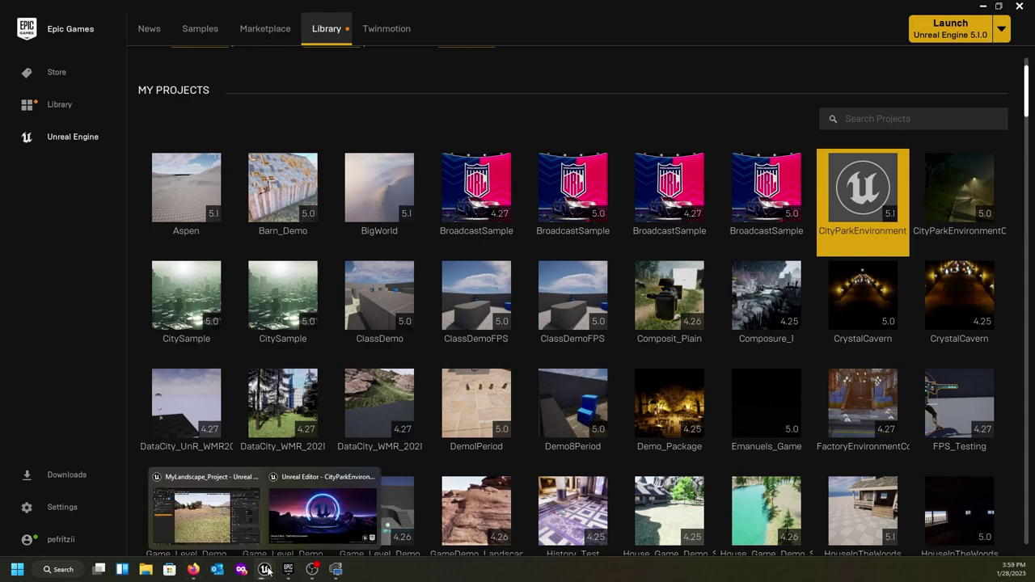
{"action": "left_click", "coordinate": [206, 510]}
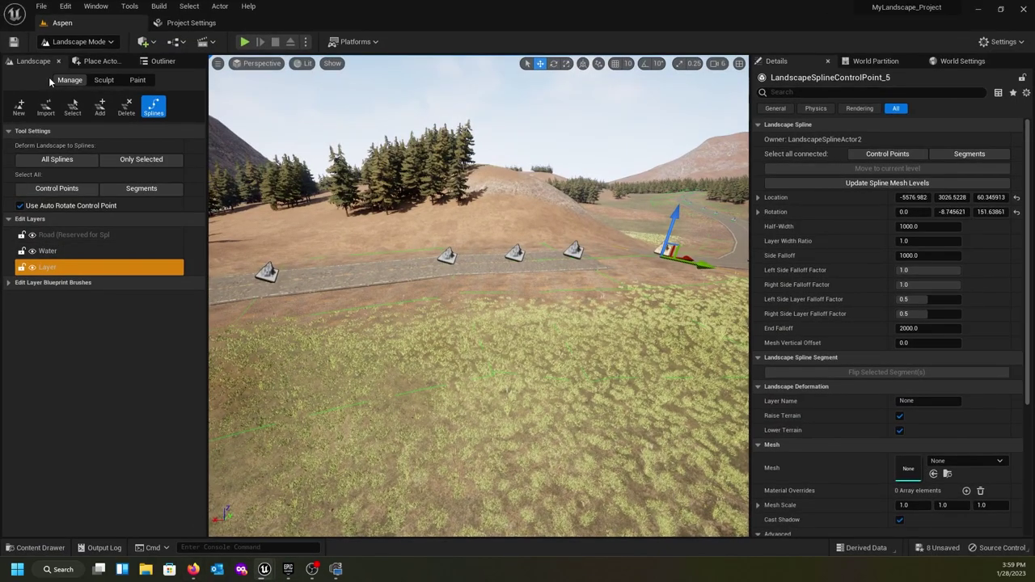
{"action": "left_click", "coordinate": [13, 41]}
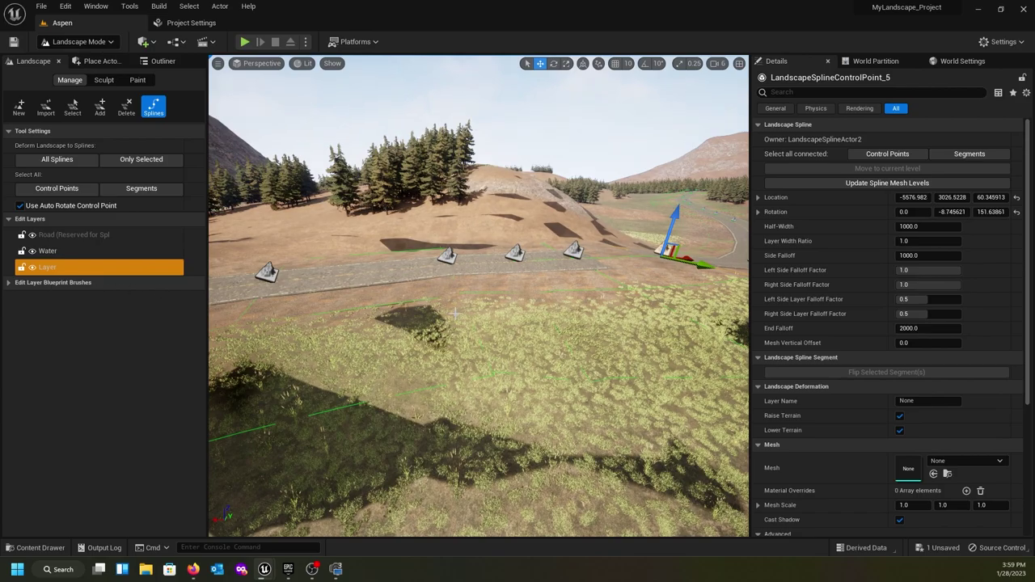
{"action": "right_click_drag", "start_coordinate": [455, 314], "coordinate": [558, 320]}
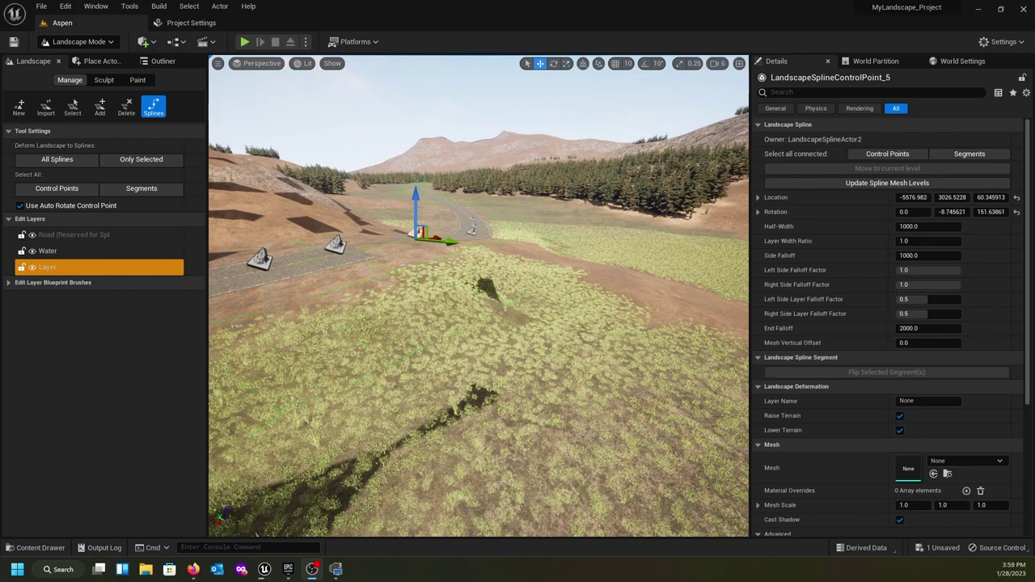
{"action": "right_click_drag", "start_coordinate": [367, 268], "coordinate": [154, 268]}
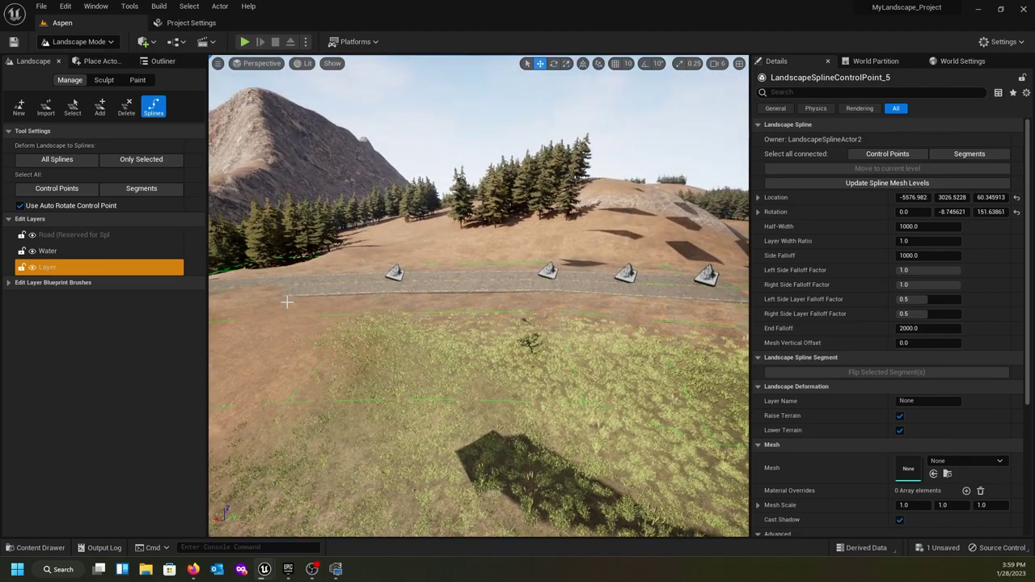
{"action": "right_click_drag", "start_coordinate": [386, 322], "coordinate": [518, 319]}
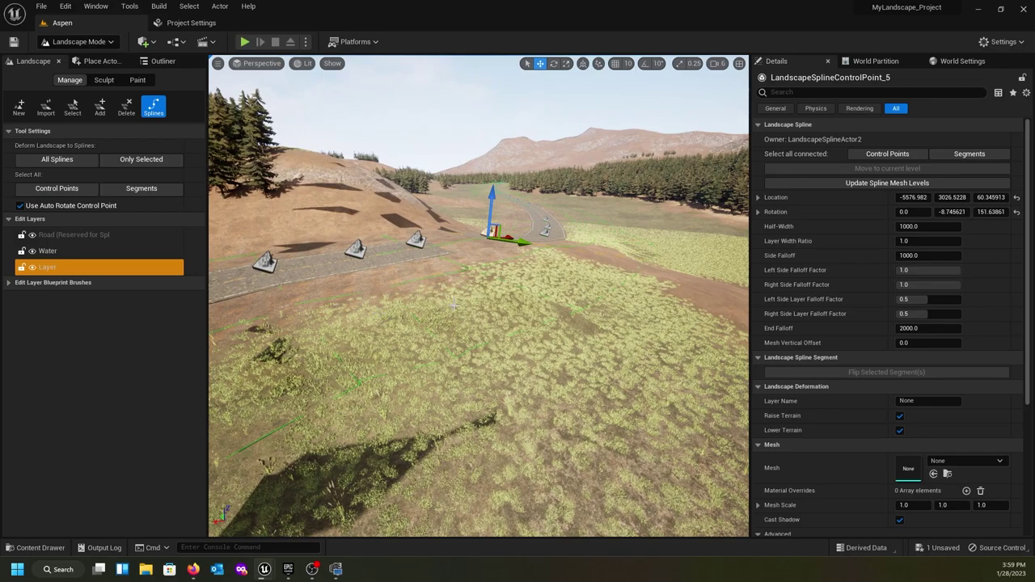
{"action": "right_click_drag", "start_coordinate": [454, 306], "coordinate": [437, 286]}
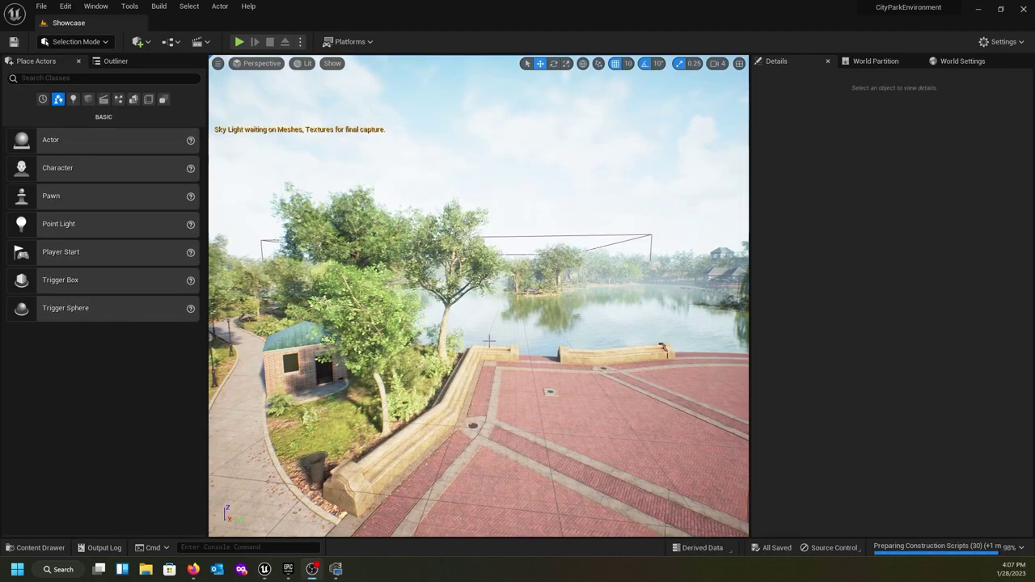
- Look over the plaza, fountain and lake of the CityParkEnvironment Showcase level from above
{"action": "right_click_drag", "start_coordinate": [479, 296], "coordinate": [937, 314]}
{"action": "key", "text": "e"}
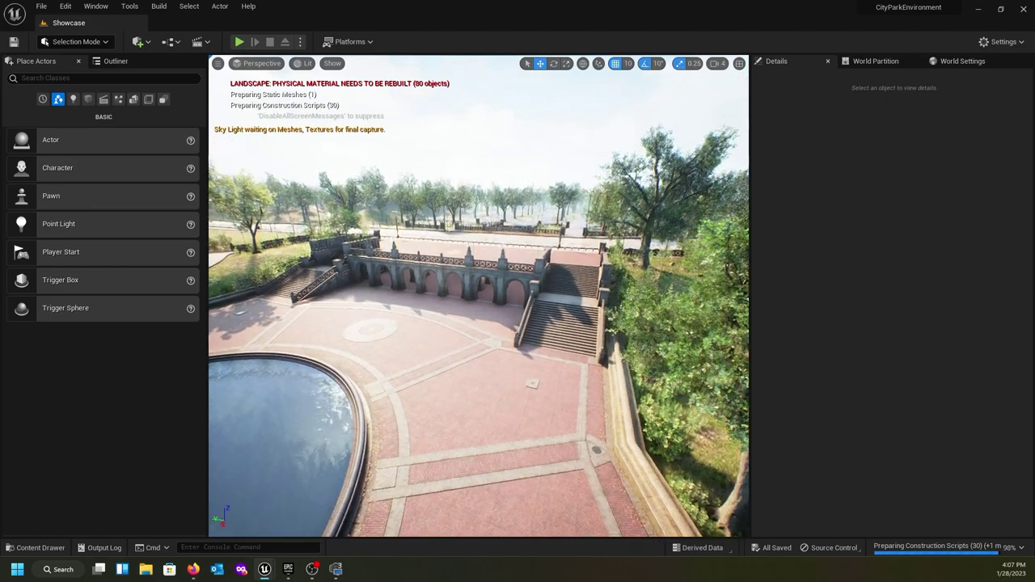
{"action": "right_click_drag", "start_coordinate": [566, 323], "coordinate": [396, 323]}
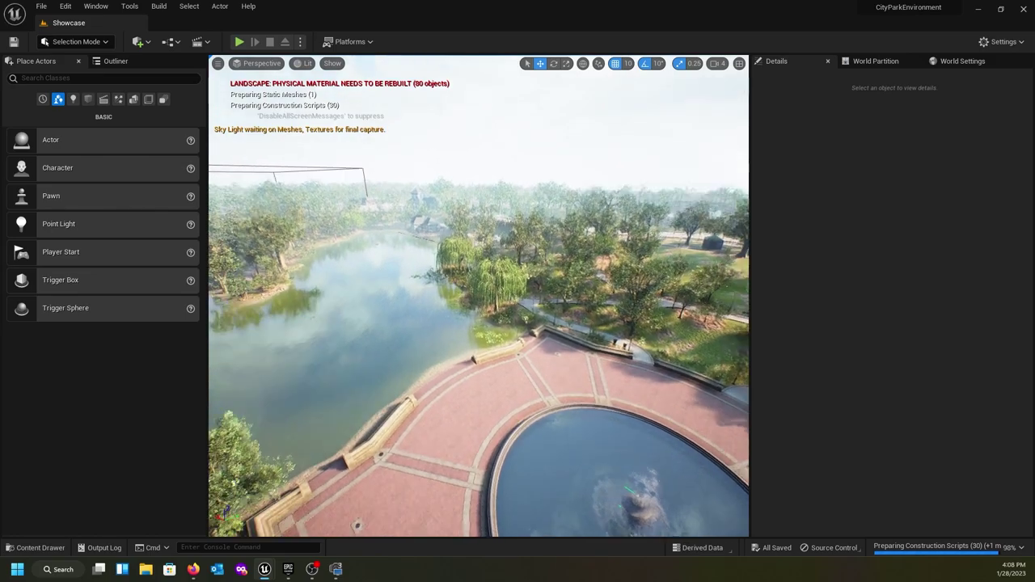
{"action": "right_click_drag", "start_coordinate": [582, 299], "coordinate": [149, 356]}
{"action": "key", "text": "e"}
- Set the viewport camera speed to 7 and inspect the park's road leading to the tunnel
{"action": "left_click", "coordinate": [718, 63]}
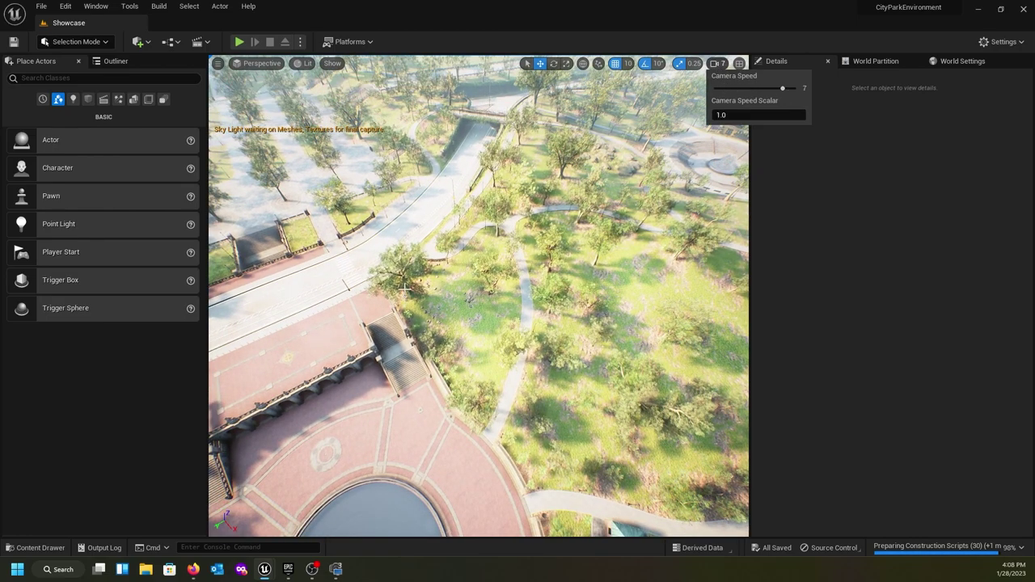
{"action": "right_click_drag", "start_coordinate": [404, 287], "coordinate": [384, 212]}
{"action": "key", "text": "w"}
{"action": "key", "text": "w"}
{"action": "mouse_move", "coordinate": [446, 319]}
{"action": "right_mouse_down"}
{"action": "mouse_move", "coordinate": [478, 393]}
{"action": "mouse_move", "coordinate": [442, 385]}
{"action": "mouse_move", "coordinate": [451, 332]}
{"action": "right_mouse_up"}
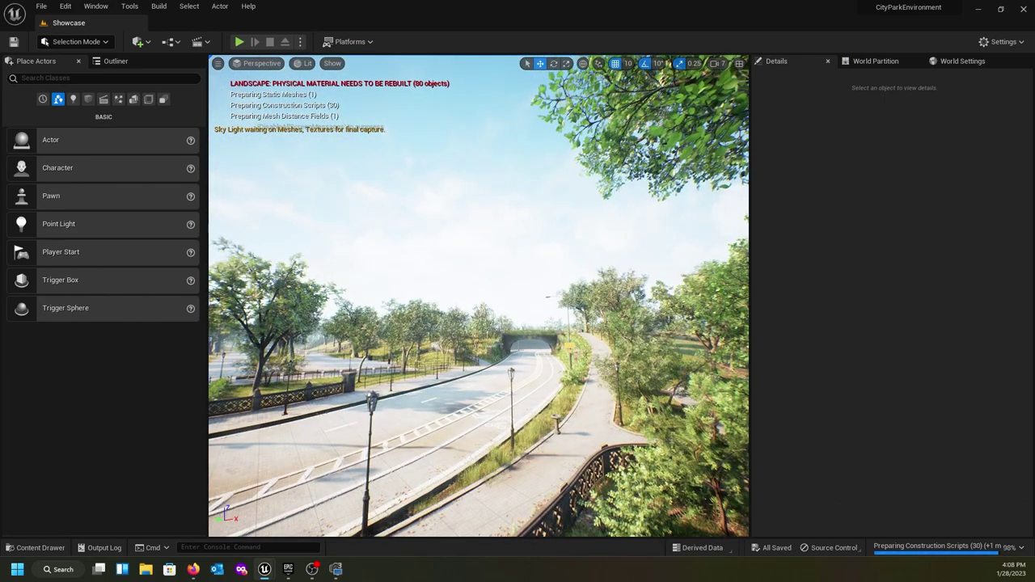
{"action": "key", "text": "w"}
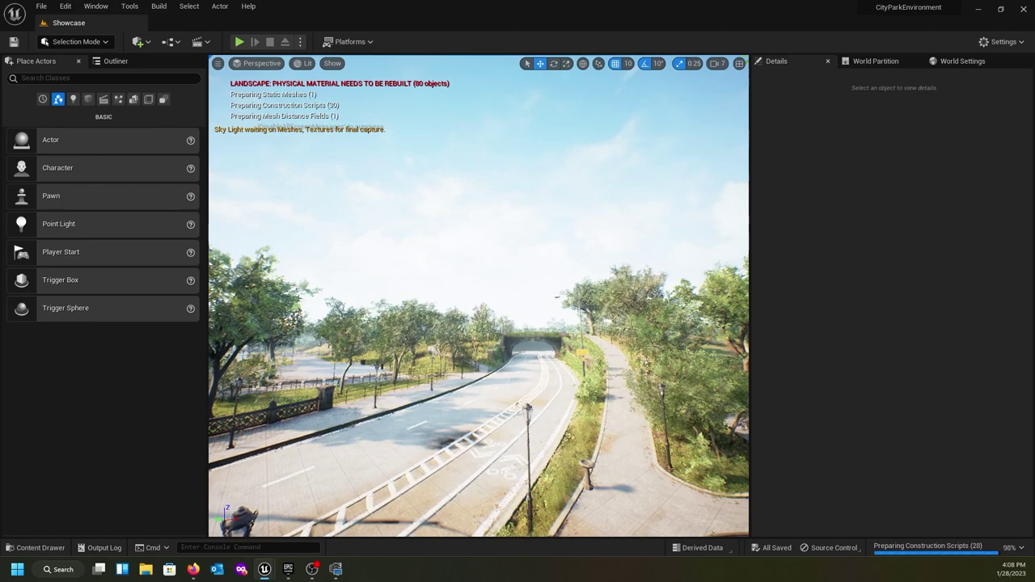
{"action": "right_click_drag", "start_coordinate": [547, 414], "coordinate": [547, 414]}
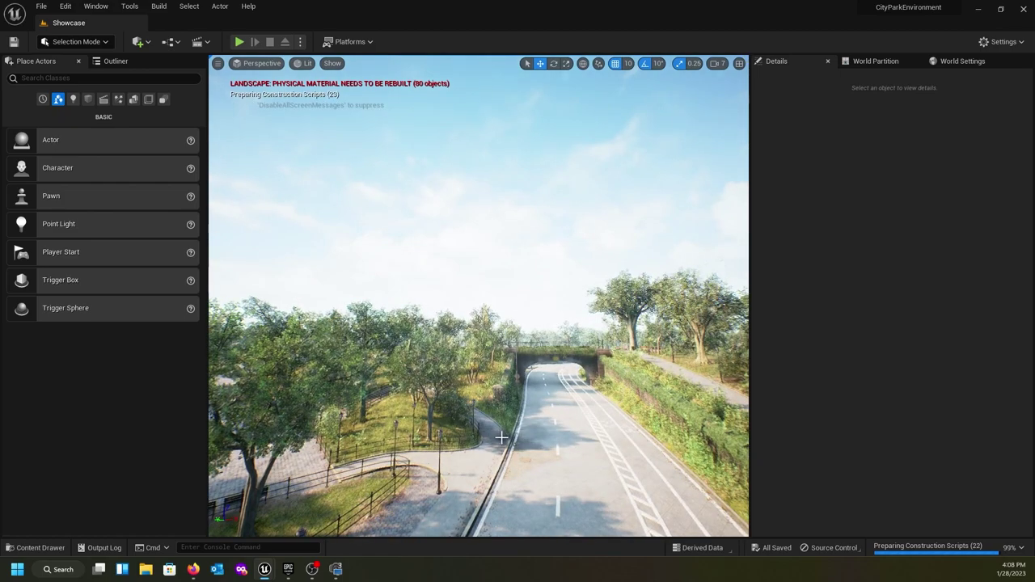
{"action": "right_click_drag", "start_coordinate": [489, 434], "coordinate": [489, 434]}
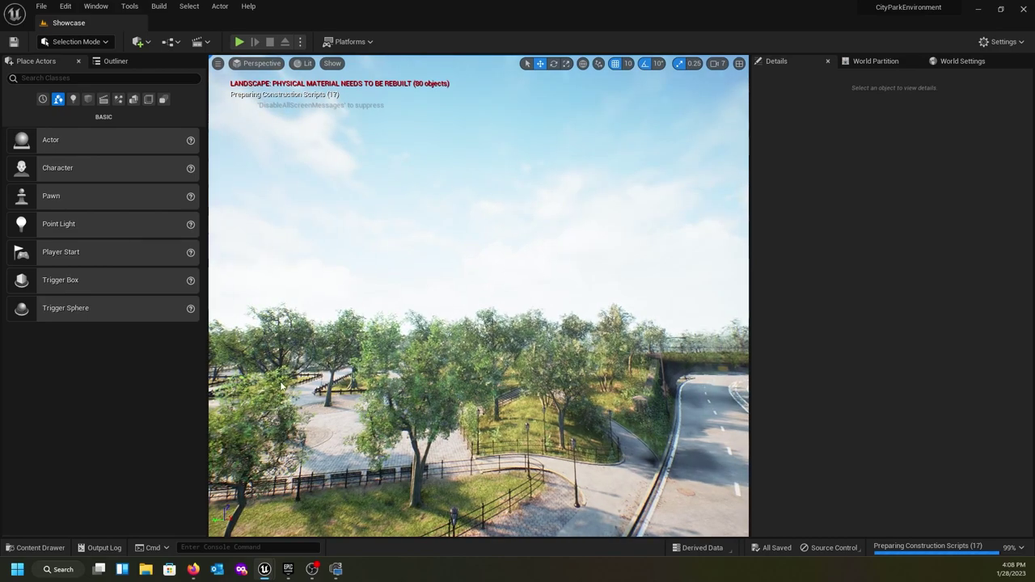
- Check which objects the roadside surfaces and elm trees are by selecting them and viewing their available actions
{"action": "right_click", "coordinate": [491, 468]}
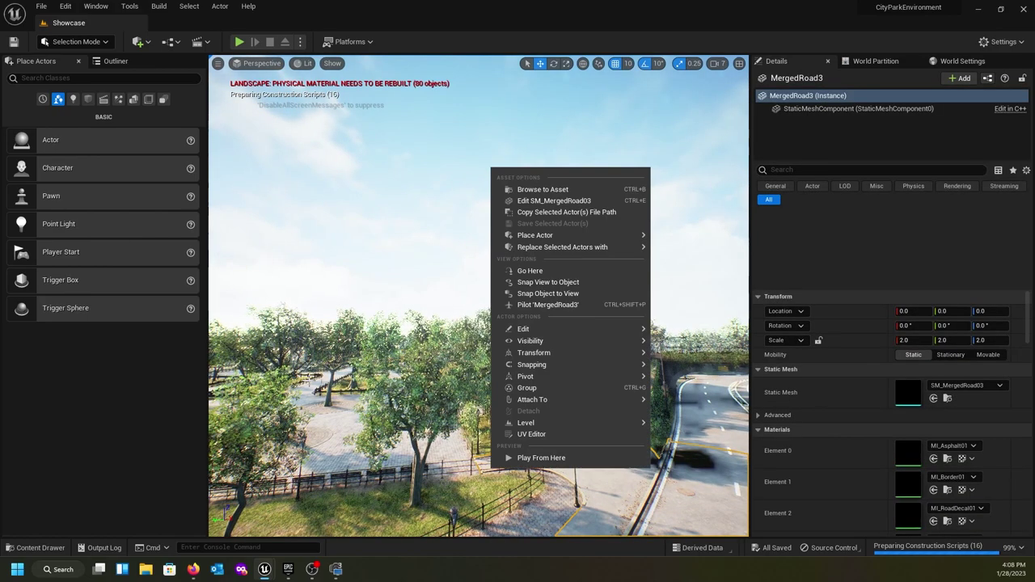
{"action": "left_click", "coordinate": [423, 351]}
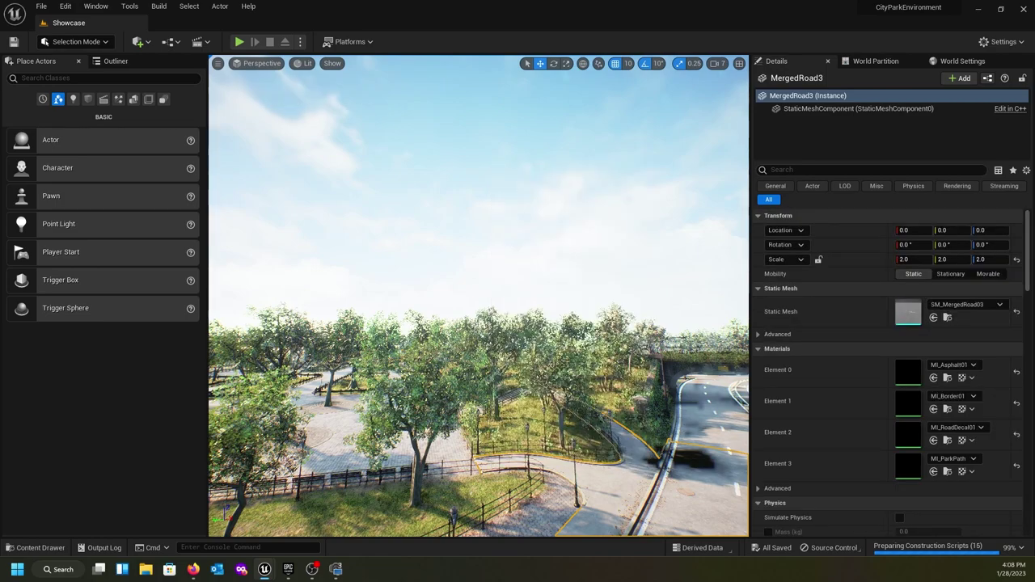
{"action": "left_click", "coordinate": [497, 365]}
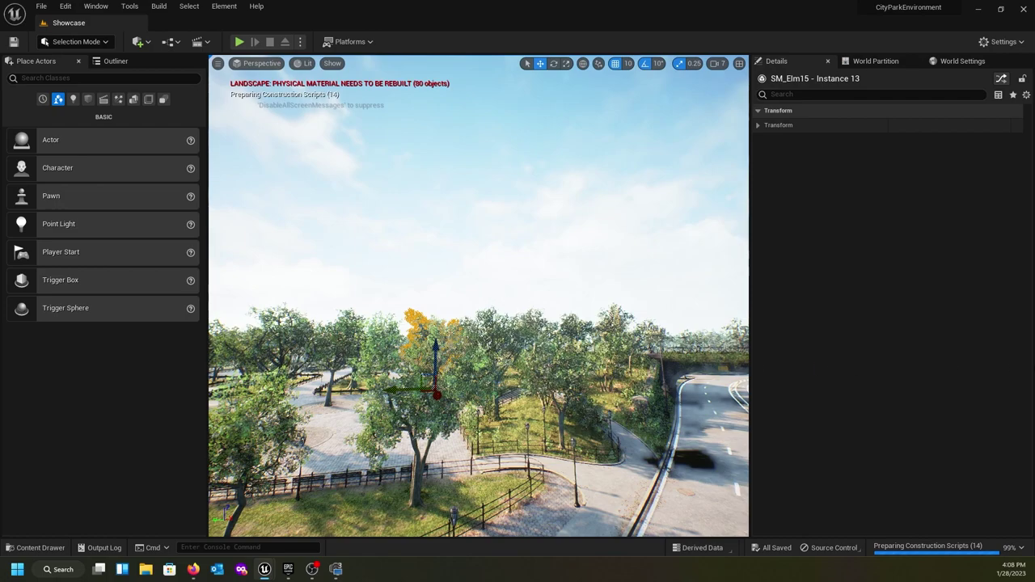
{"action": "right_click", "coordinate": [496, 362]}
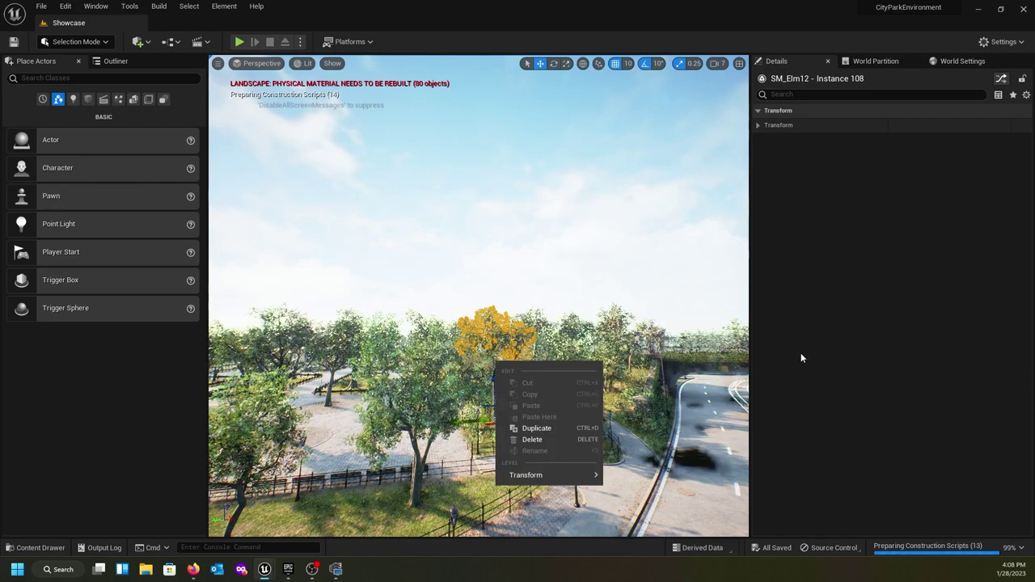
{"action": "key", "text": "Escape"}
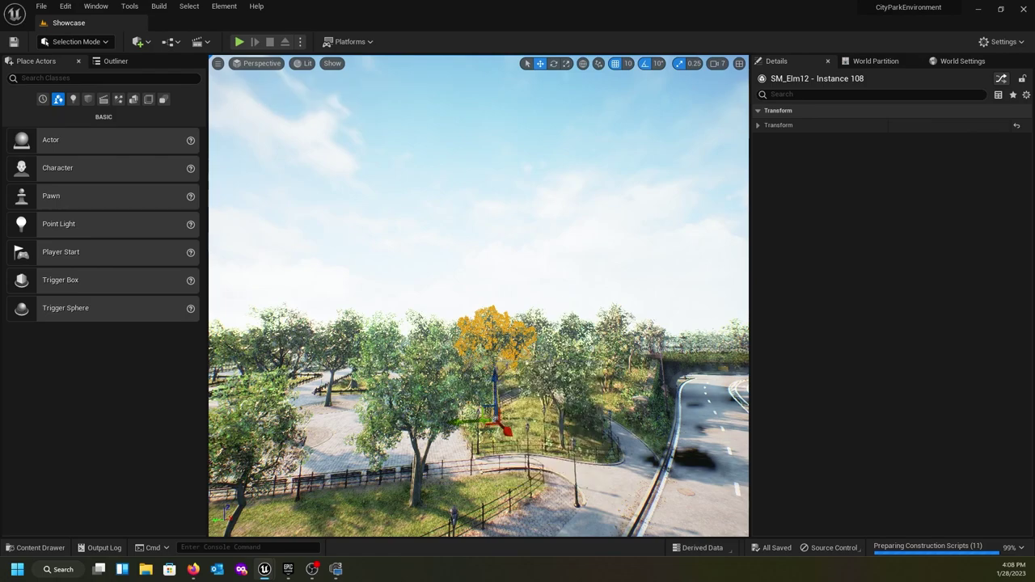
{"action": "right_click_drag", "start_coordinate": [496, 362], "coordinate": [502, 442]}
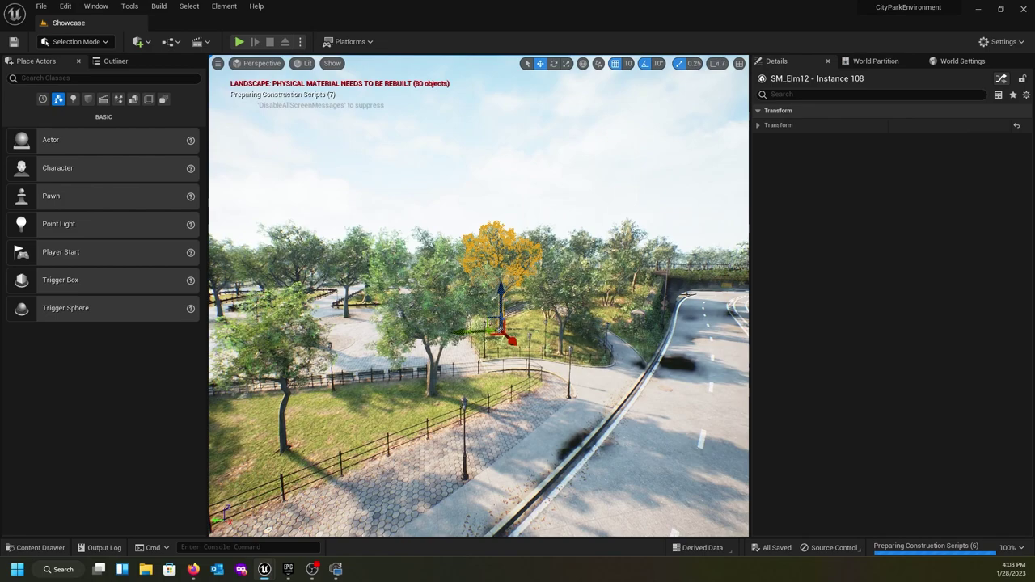
{"action": "right_click_drag", "start_coordinate": [416, 211], "coordinate": [418, 215]}
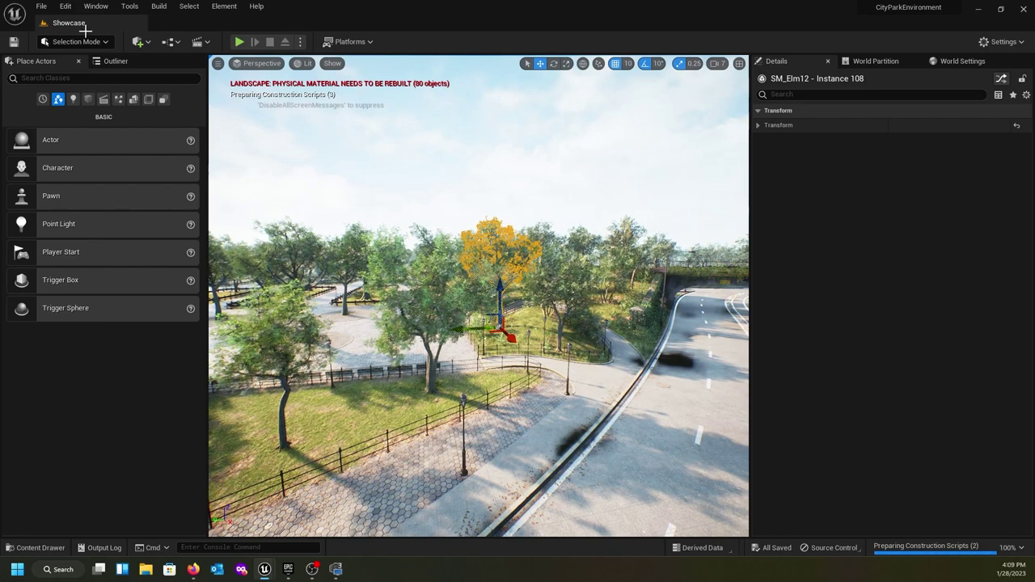
- Show the scene outliner and browse to the static mesh used by the park fence MergedParkFence02
{"action": "left_click", "coordinate": [117, 62]}
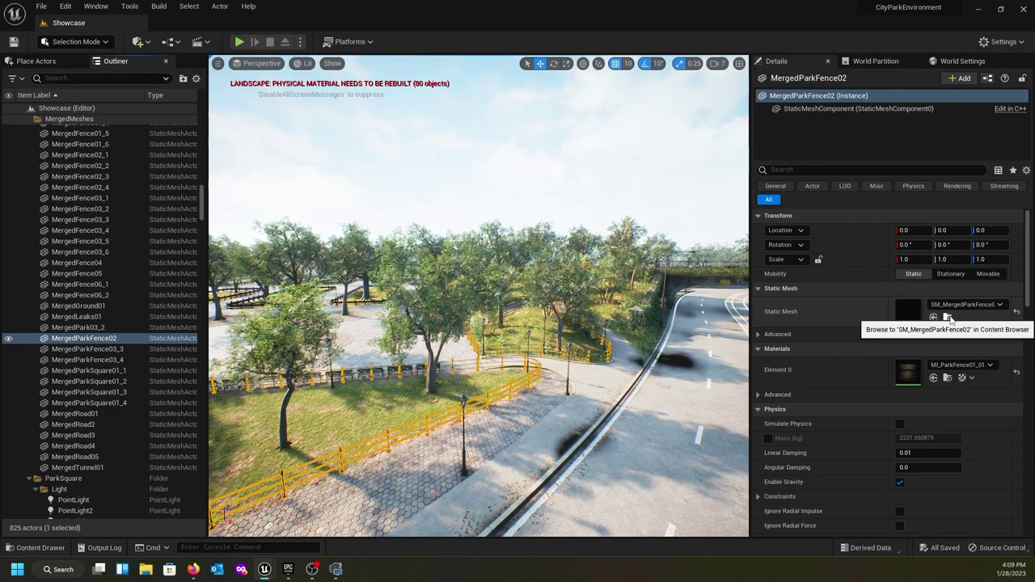
{"action": "left_click", "coordinate": [947, 317]}
{"action": "left_click", "coordinate": [512, 256]}
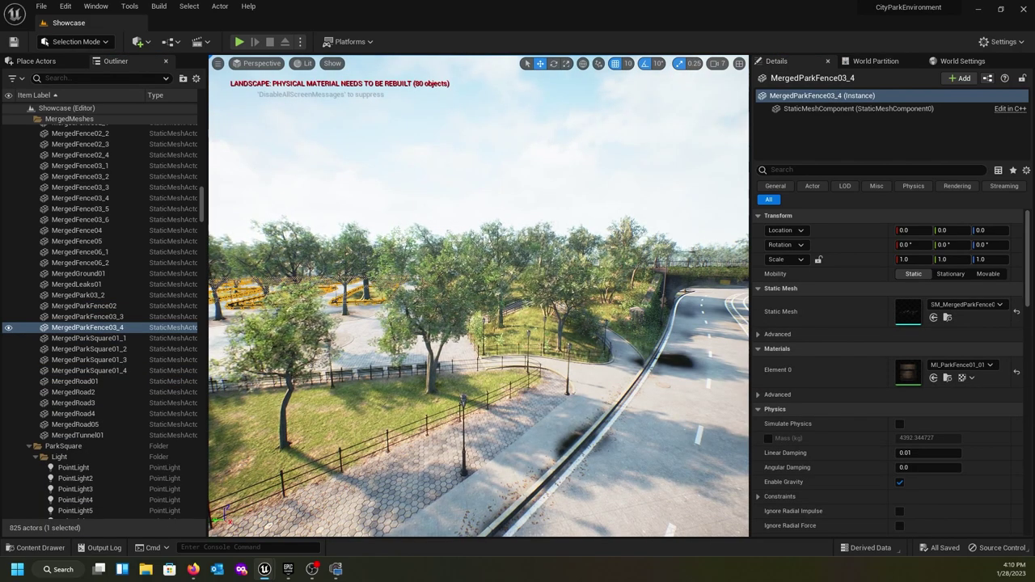
- Look through the bench, café furniture and fence meshes in the CityPark Meshes/Props folder
{"action": "key", "text": "ctrl+space"}
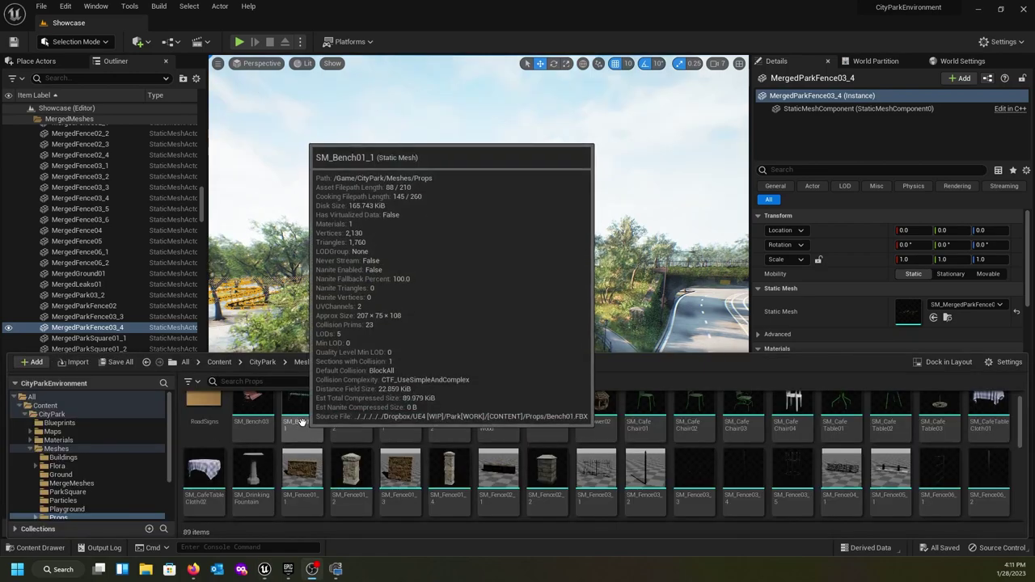
{"action": "mouse_move", "coordinate": [494, 467]}
{"action": "scroll", "coordinate": [486, 453], "scroll_direction": "up", "scroll_amount": 1}
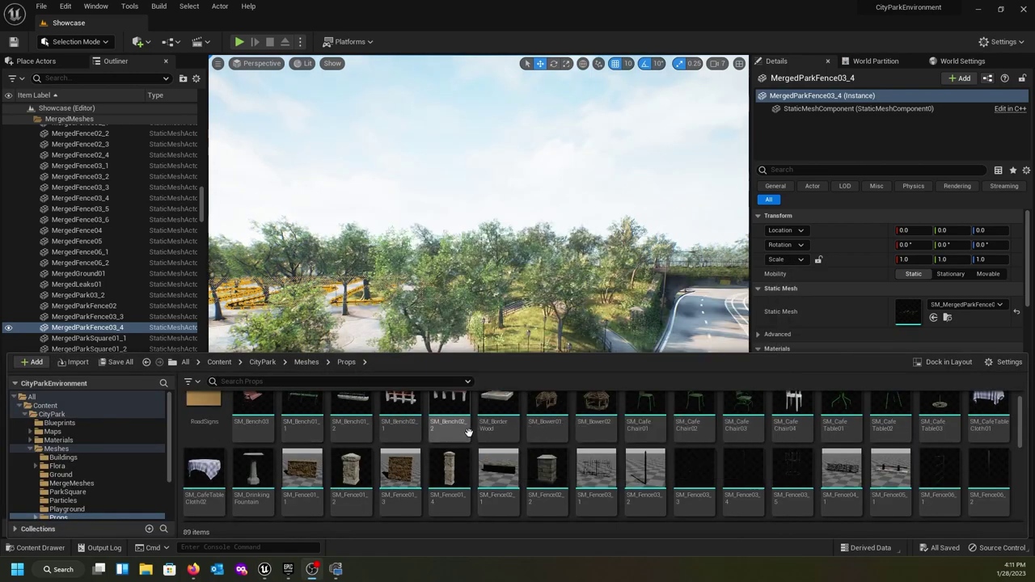
{"action": "mouse_move", "coordinate": [451, 466]}
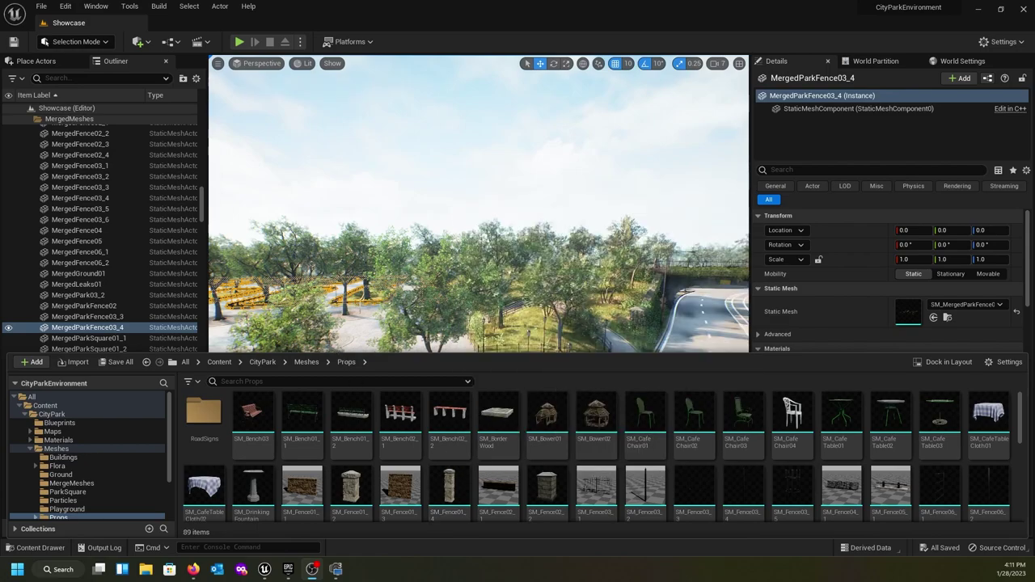
- Select the park fence bordering the lawn and inspect the road, street lamps and sign near the tunnel
{"action": "right_click_drag", "start_coordinate": [388, 254], "coordinate": [333, 252]}
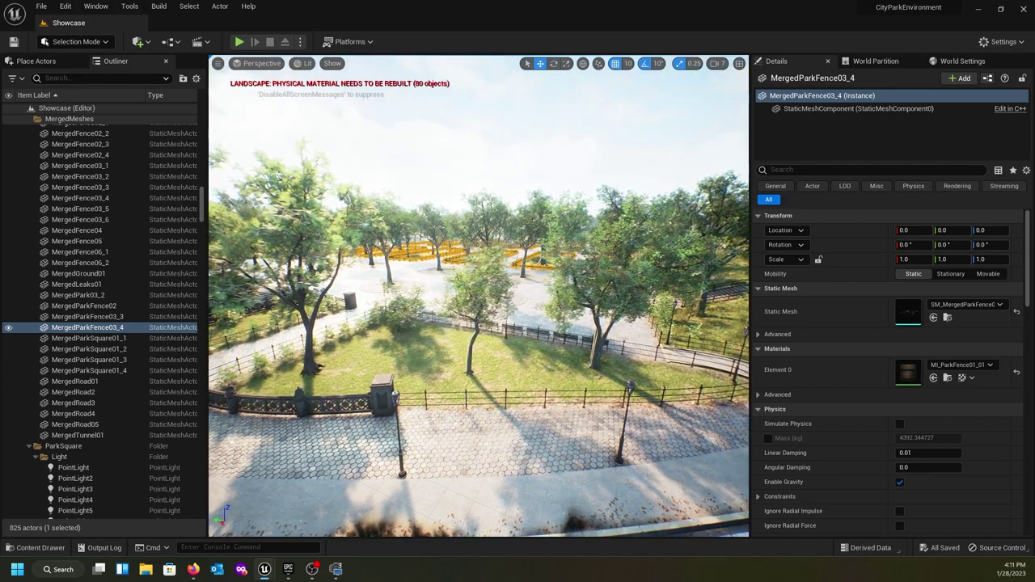
{"action": "left_click", "coordinate": [466, 394]}
{"action": "right_click_drag", "start_coordinate": [467, 397], "coordinate": [385, 391]}
{"action": "right_click_drag", "start_coordinate": [478, 243], "coordinate": [479, 242]}
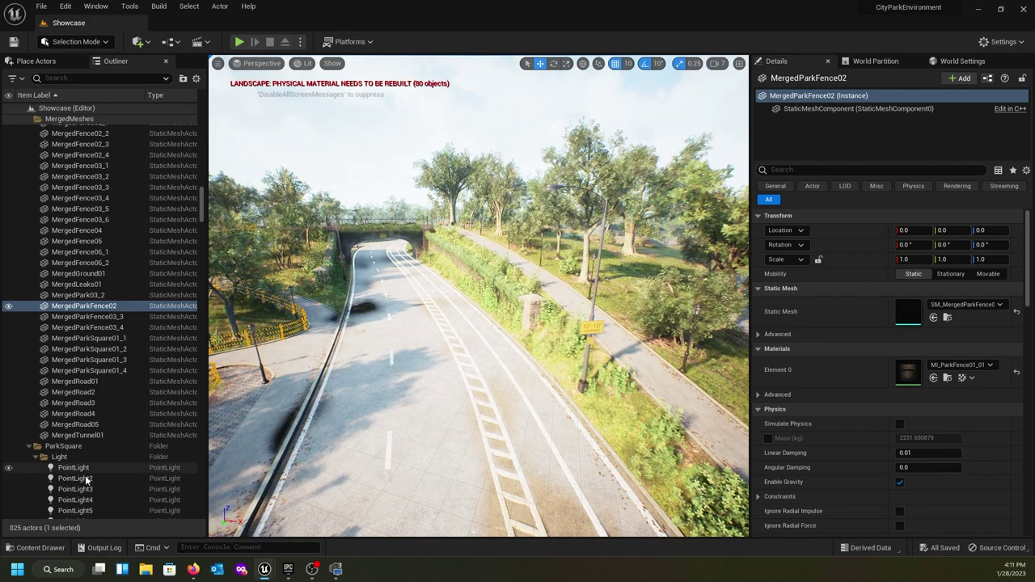
- Look through the CityPark Props meshes from the café furniture and fences down to the statues, trash cans and umbrellas
{"action": "left_click", "coordinate": [38, 548]}
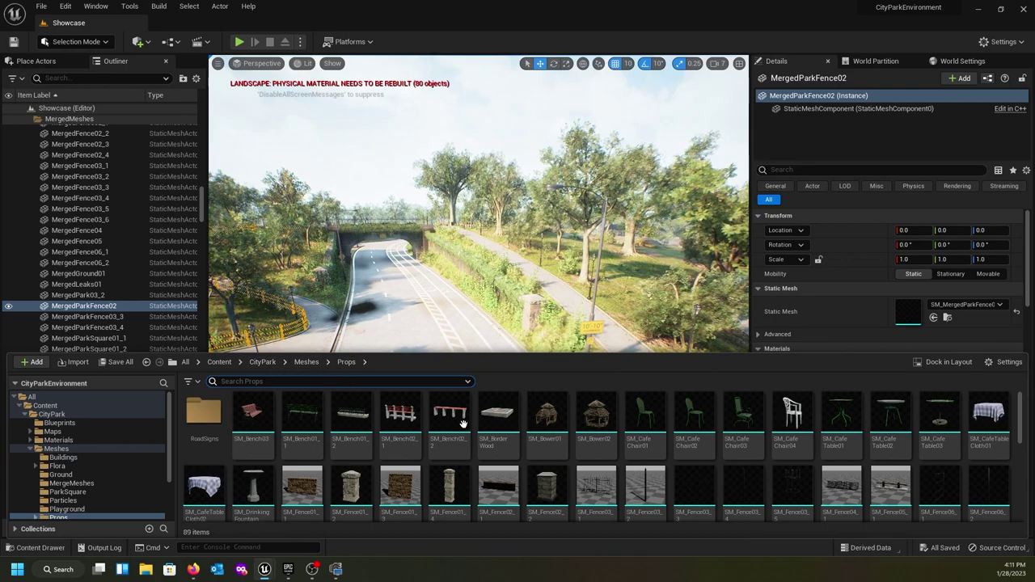
{"action": "mouse_move", "coordinate": [880, 434]}
{"action": "scroll", "coordinate": [879, 434], "scroll_direction": "down", "scroll_amount": 1}
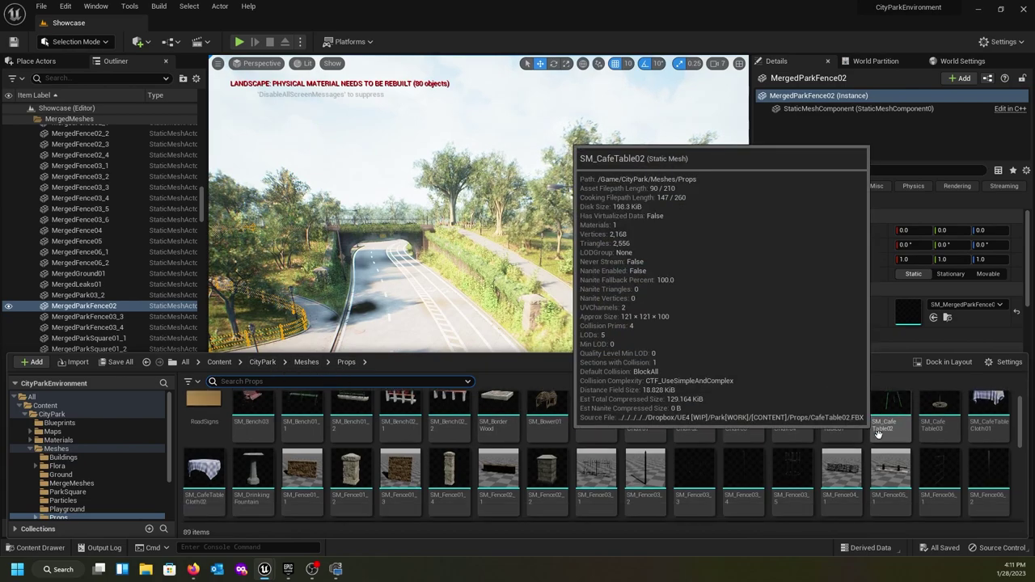
{"action": "scroll", "coordinate": [880, 434], "scroll_direction": "down", "scroll_amount": 1}
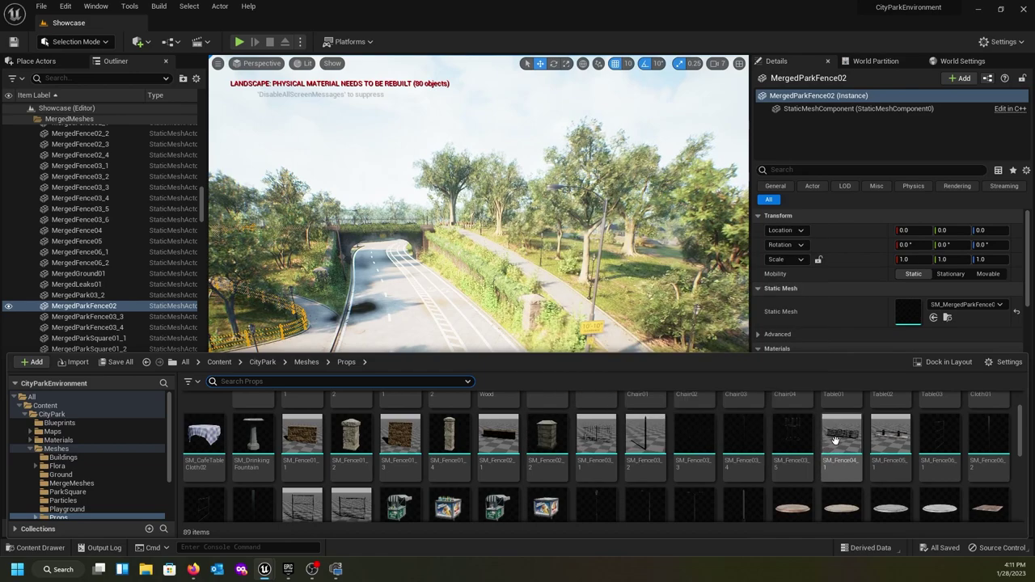
{"action": "scroll", "coordinate": [605, 445], "scroll_direction": "down", "scroll_amount": 1}
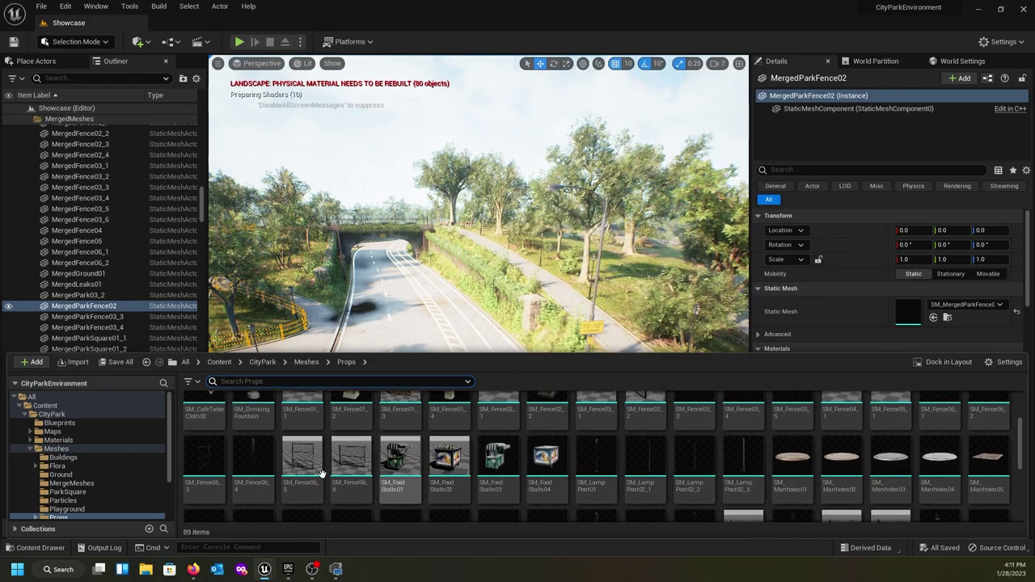
{"action": "mouse_move", "coordinate": [349, 461]}
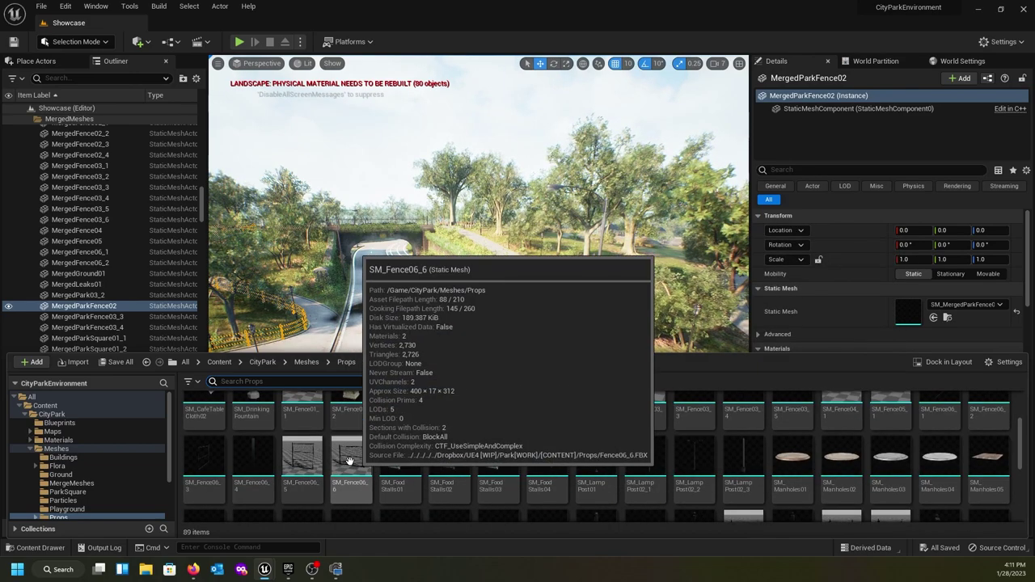
{"action": "scroll", "coordinate": [400, 465], "scroll_direction": "down", "scroll_amount": 1}
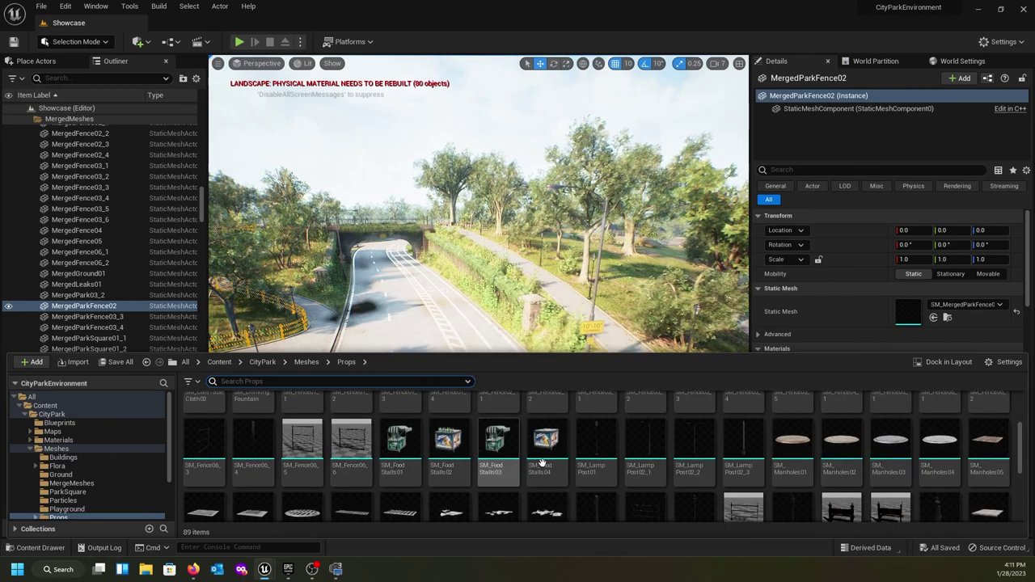
{"action": "scroll", "coordinate": [558, 463], "scroll_direction": "down", "scroll_amount": 1}
{"action": "mouse_move", "coordinate": [818, 454]}
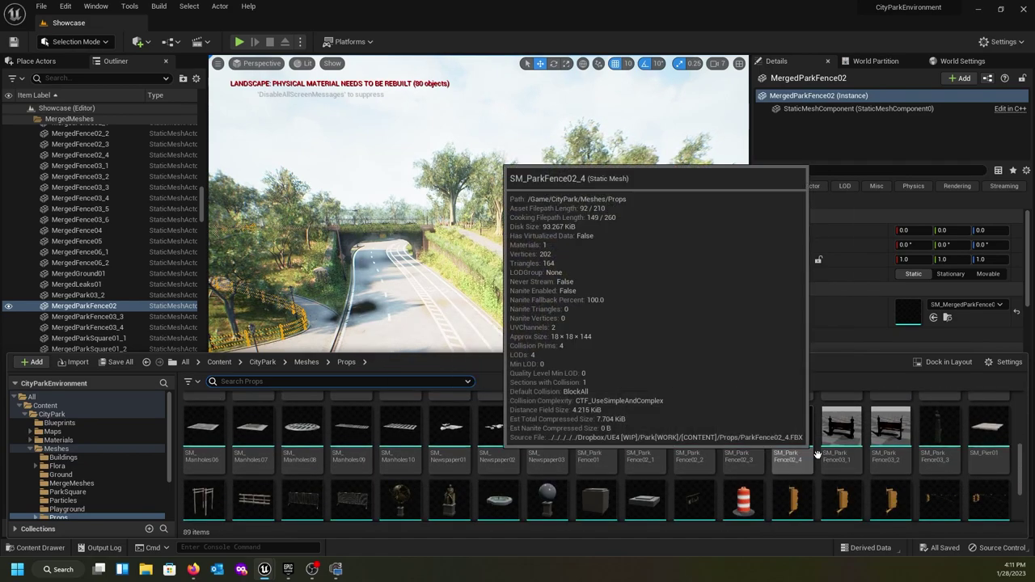
{"action": "scroll", "coordinate": [818, 455], "scroll_direction": "down", "scroll_amount": 1}
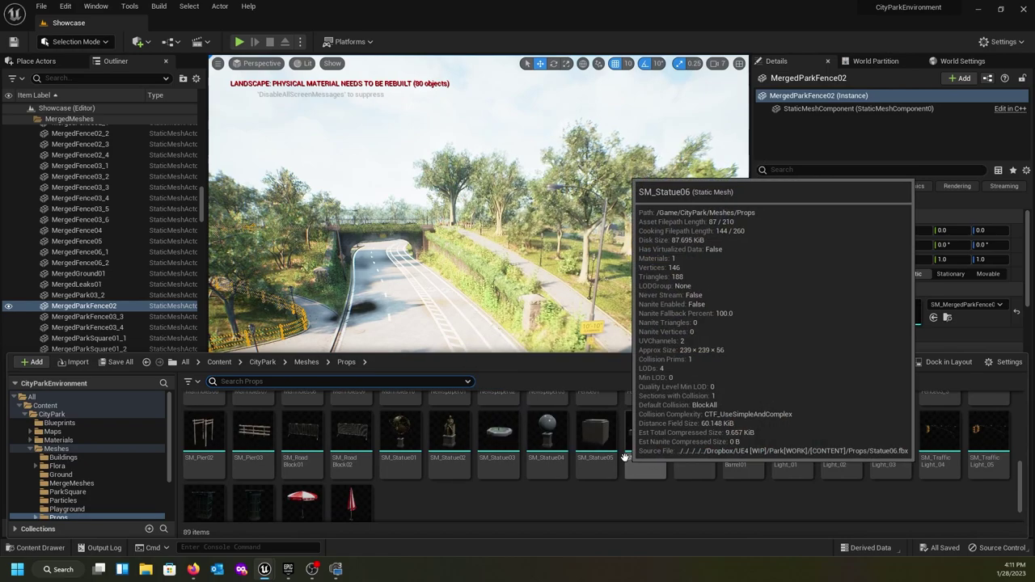
{"action": "scroll", "coordinate": [625, 461], "scroll_direction": "down", "scroll_amount": 1}
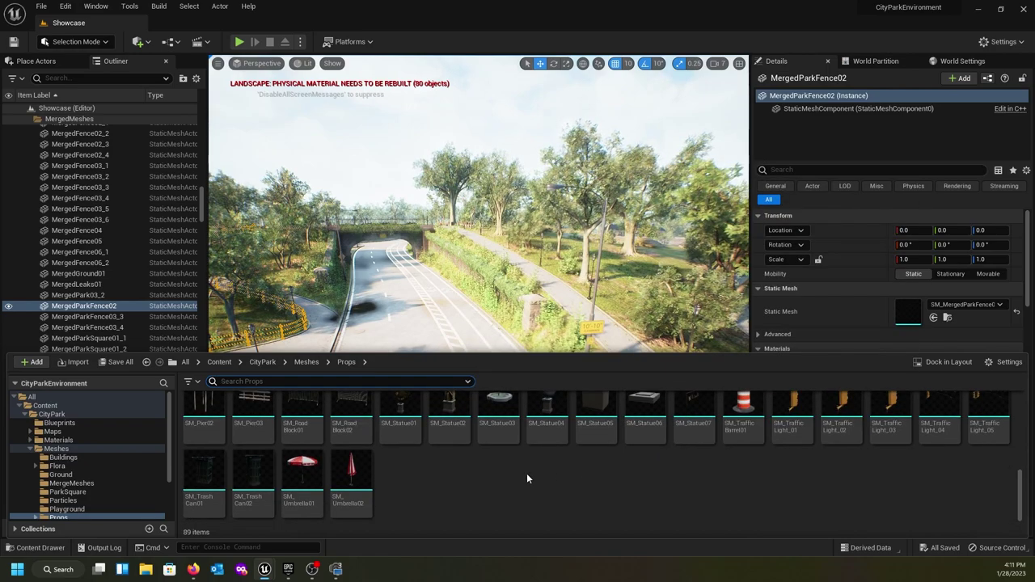
- Examine the statue, traffic barrel and traffic light meshes, and review the remaining props back up to the RoadSigns folder
{"action": "scroll", "coordinate": [502, 479], "scroll_direction": "up", "scroll_amount": 1}
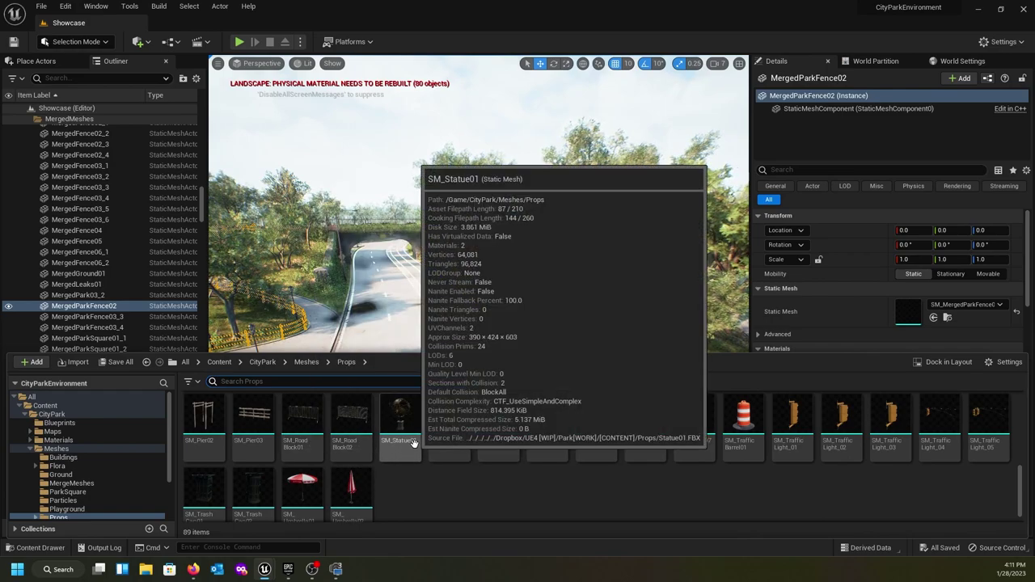
{"action": "left_click", "coordinate": [466, 442]}
{"action": "mouse_move", "coordinate": [740, 445]}
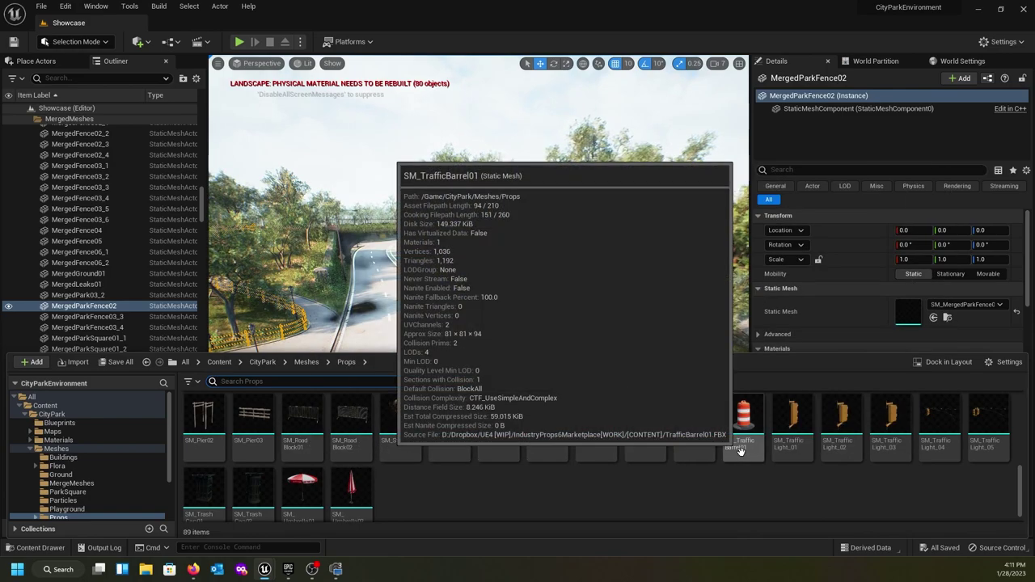
{"action": "scroll", "coordinate": [742, 449], "scroll_direction": "up", "scroll_amount": 1}
{"action": "scroll", "coordinate": [741, 449], "scroll_direction": "up", "scroll_amount": 2}
{"action": "mouse_move", "coordinate": [776, 469]}
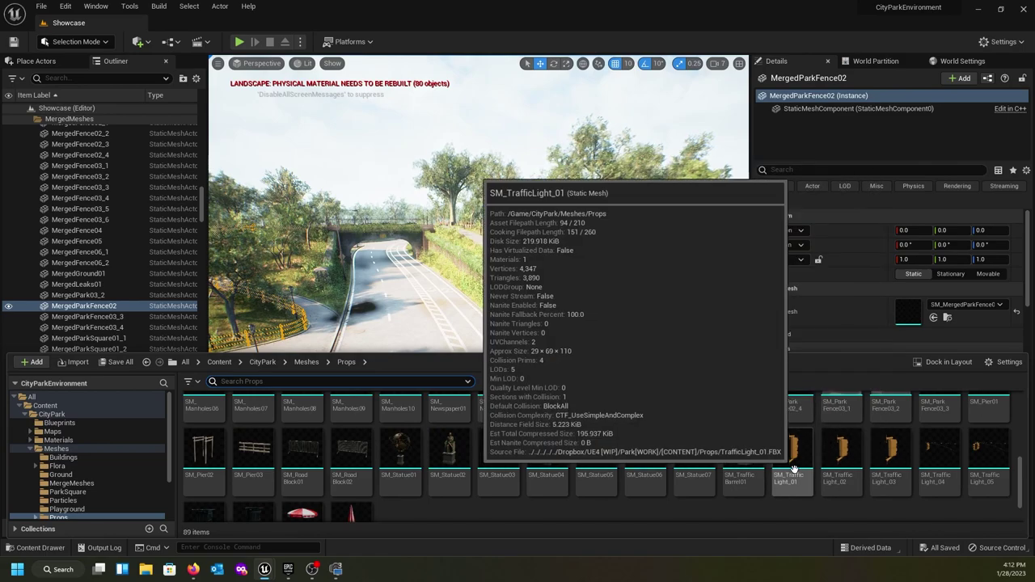
{"action": "scroll", "coordinate": [775, 469], "scroll_direction": "up", "scroll_amount": 5}
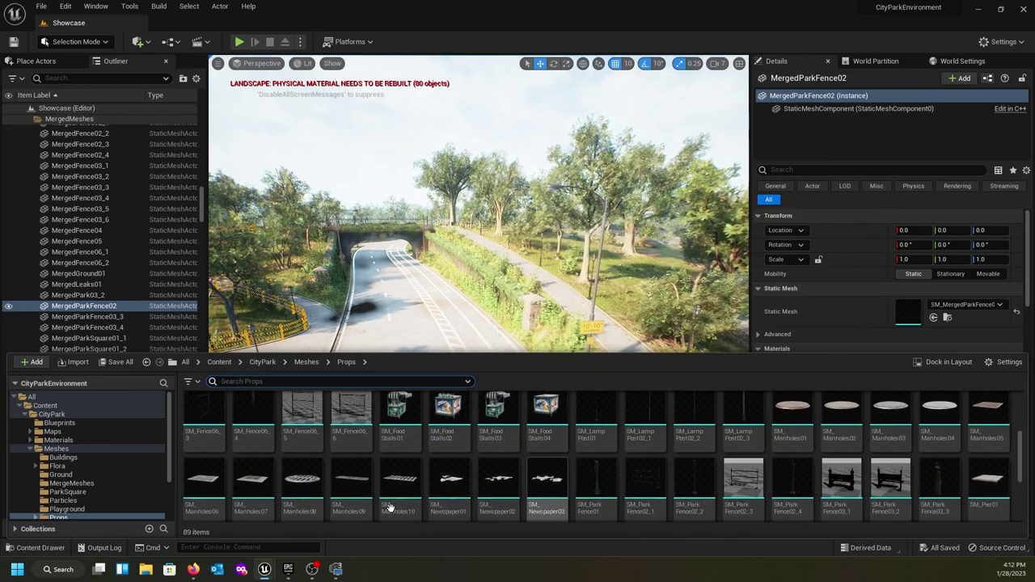
{"action": "scroll", "coordinate": [436, 476], "scroll_direction": "up", "scroll_amount": 6}
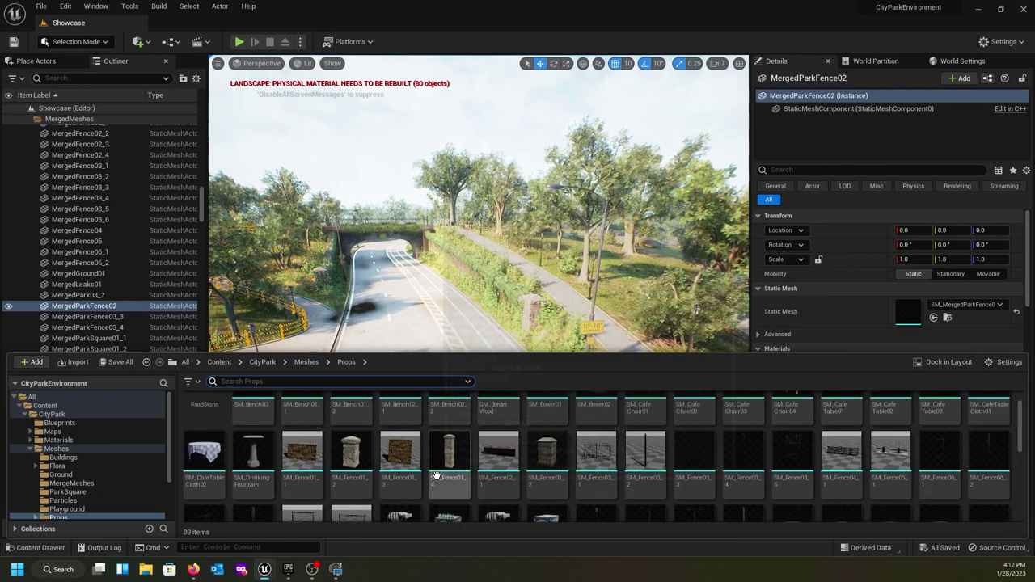
{"action": "scroll", "coordinate": [437, 476], "scroll_direction": "up", "scroll_amount": 2}
{"action": "mouse_move", "coordinate": [241, 452]}
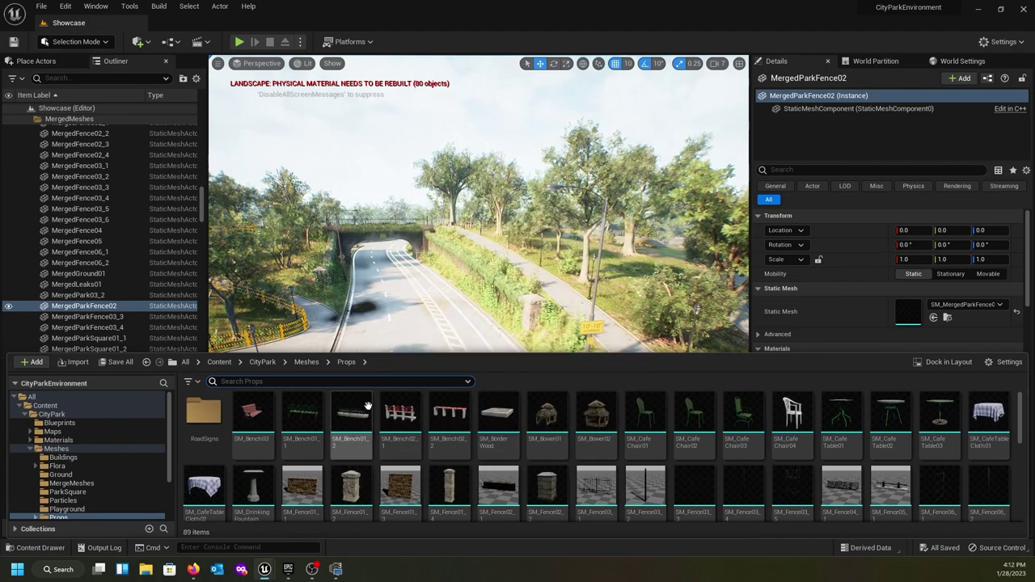
- View the road sign meshes in the RoadSigns folder and the Meshes subfolders, and return to the Props folder
{"action": "double_click", "coordinate": [186, 414]}
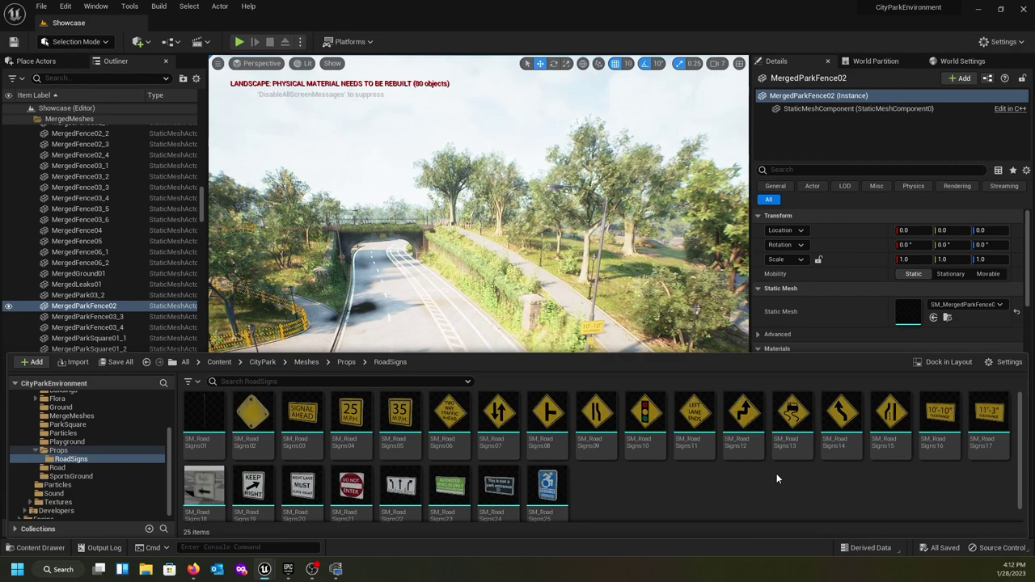
{"action": "left_click", "coordinate": [348, 363]}
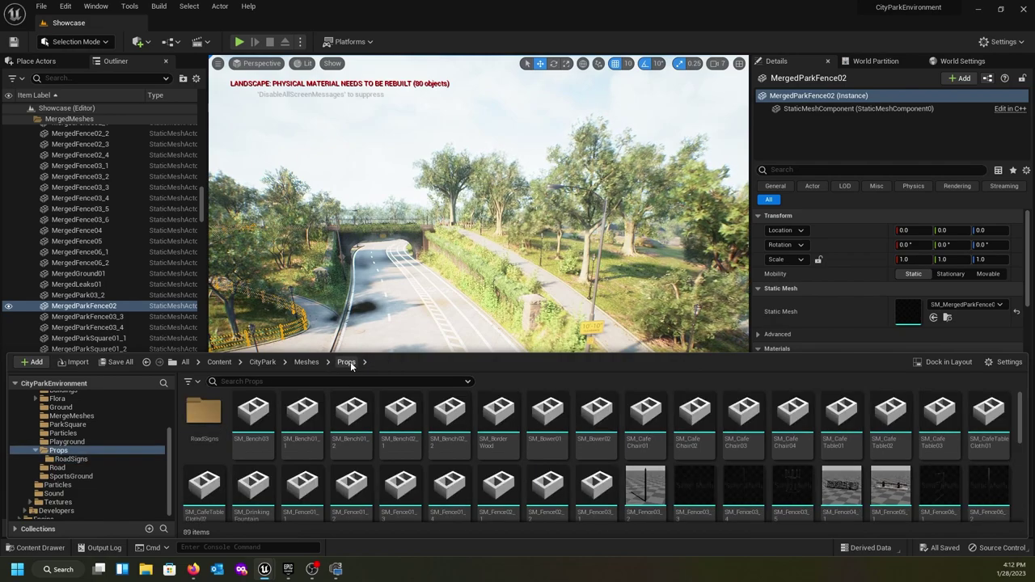
{"action": "left_click", "coordinate": [305, 362]}
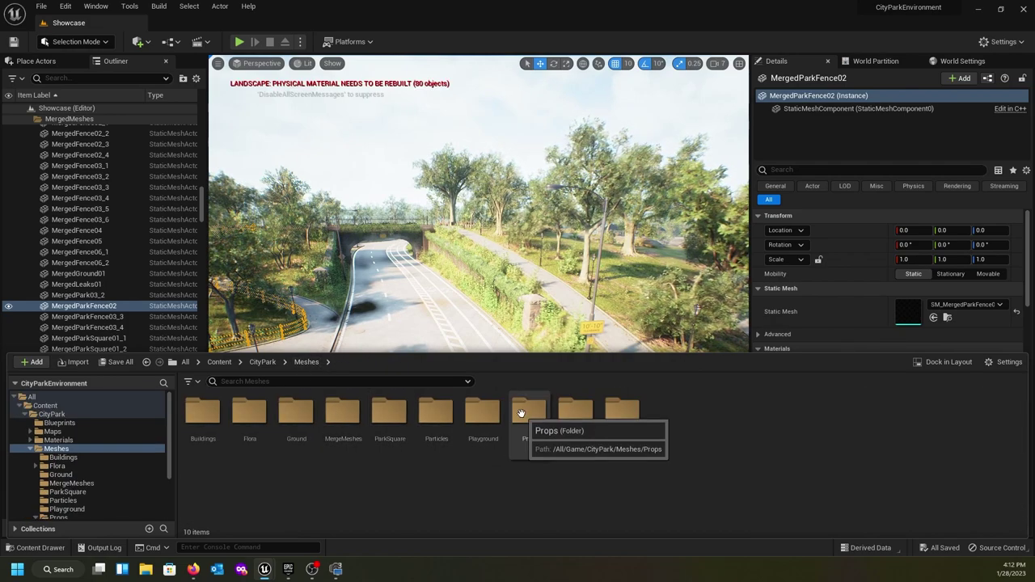
{"action": "left_click", "coordinate": [527, 414]}
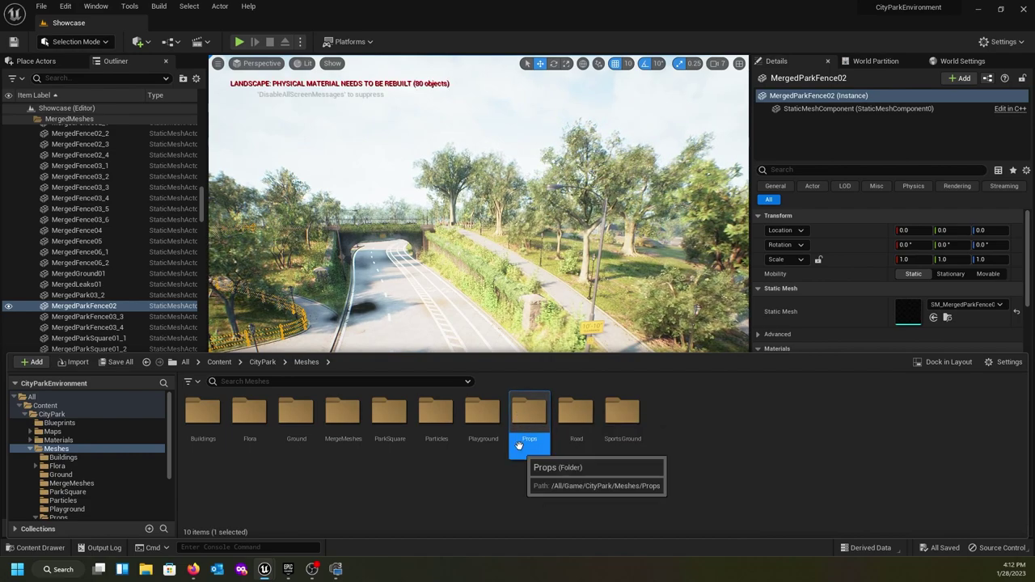
{"action": "double_click", "coordinate": [522, 409]}
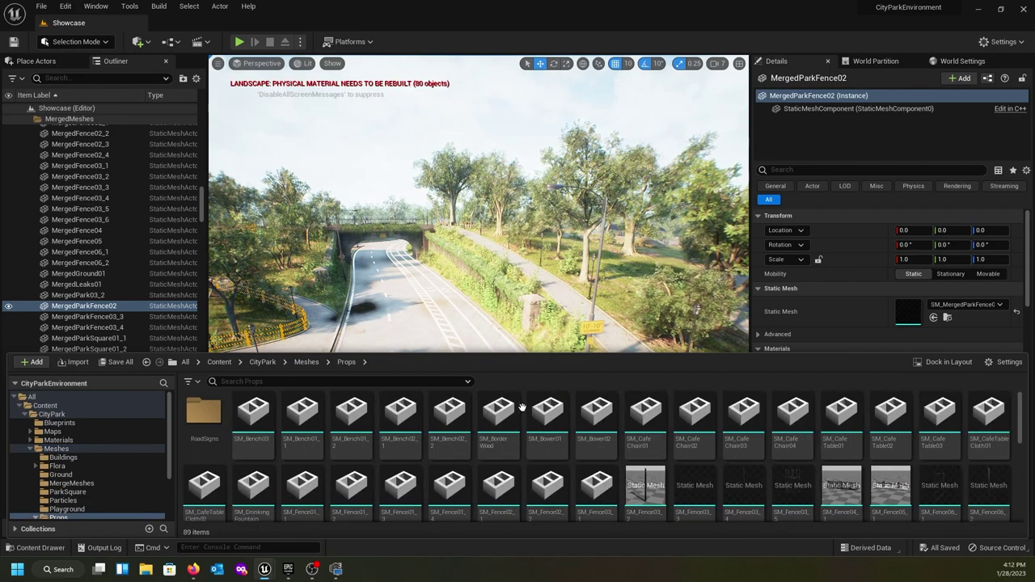
- Start migrating the Props folder from the CityPark Meshes folder
{"action": "right_click", "coordinate": [591, 488]}
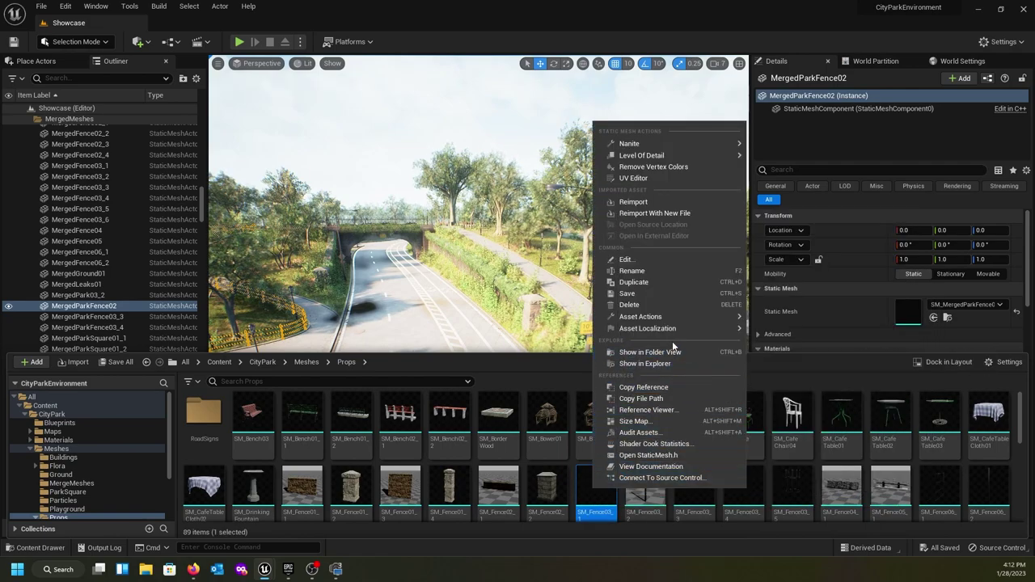
{"action": "mouse_move", "coordinate": [660, 319]}
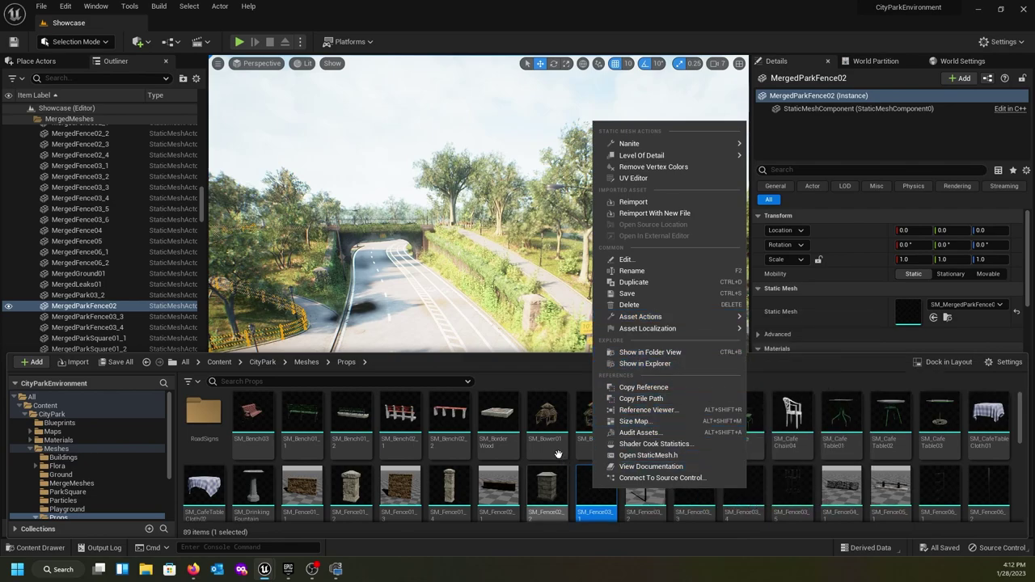
{"action": "left_click", "coordinate": [320, 365]}
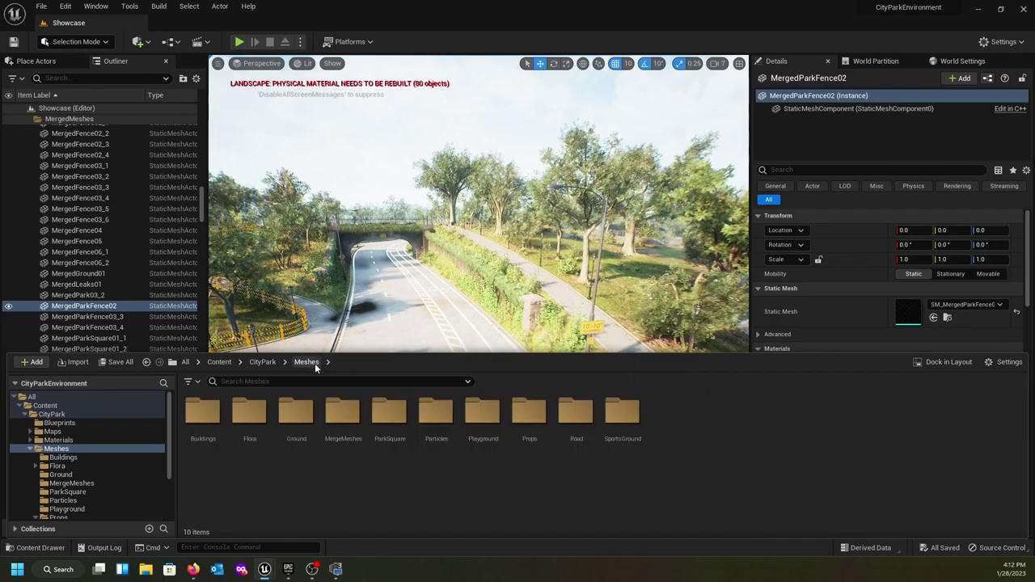
{"action": "left_click", "coordinate": [534, 432]}
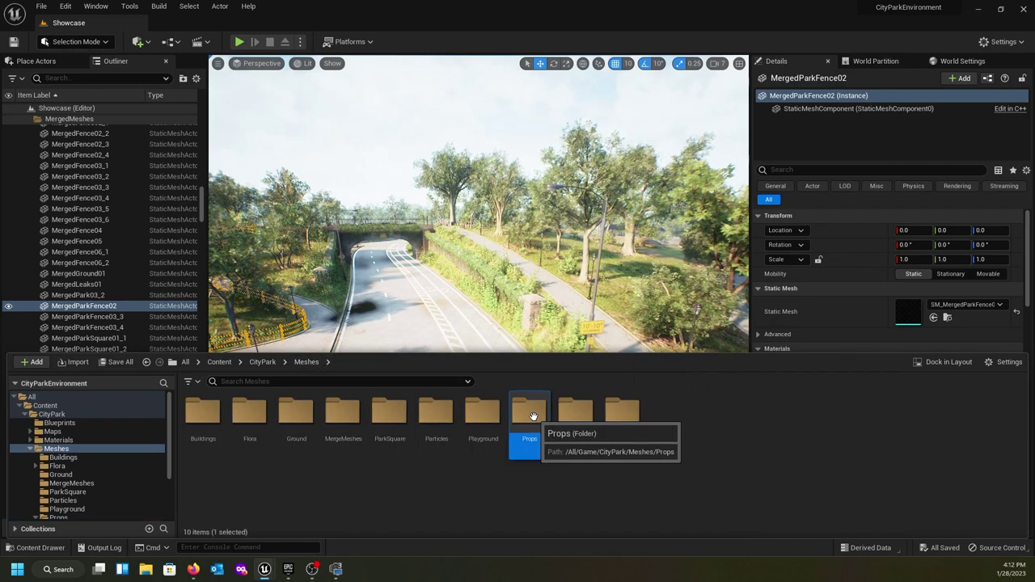
{"action": "right_click", "coordinate": [533, 416]}
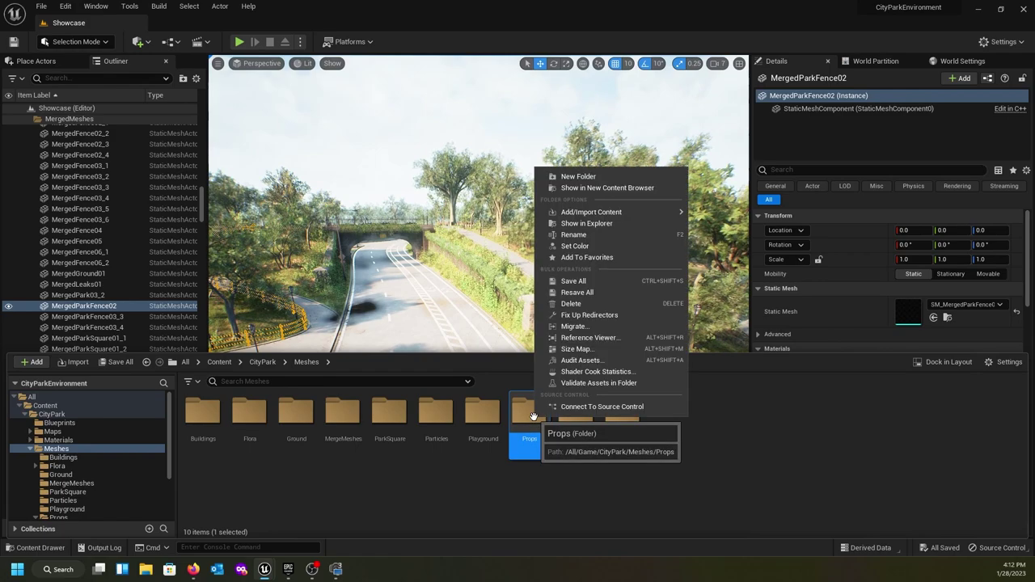
{"action": "left_click", "coordinate": [571, 326]}
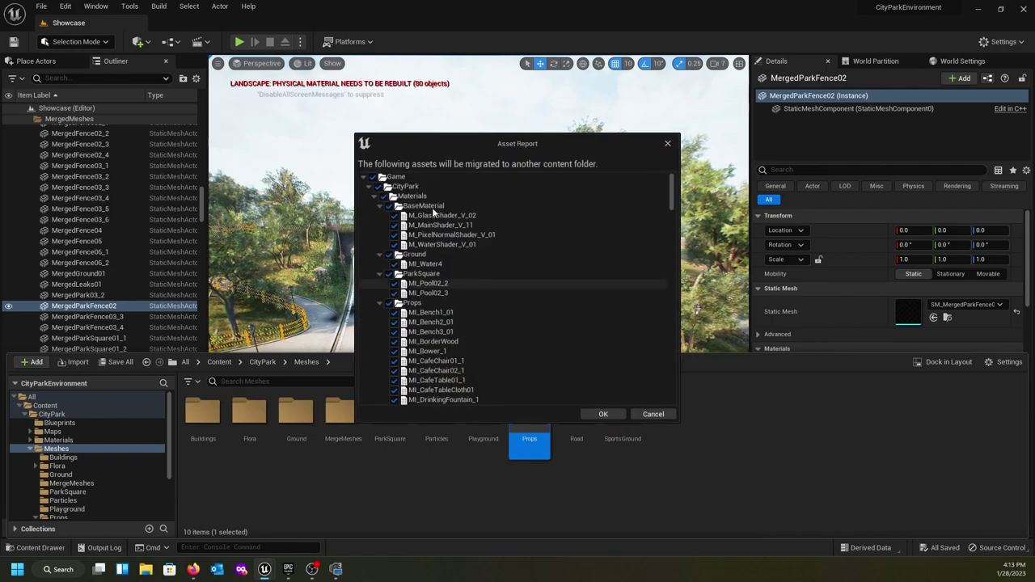
- Review the materials and textures listed in the Asset Report and accept all of them for migration
{"action": "scroll", "coordinate": [452, 302], "scroll_direction": "down", "scroll_amount": 7}
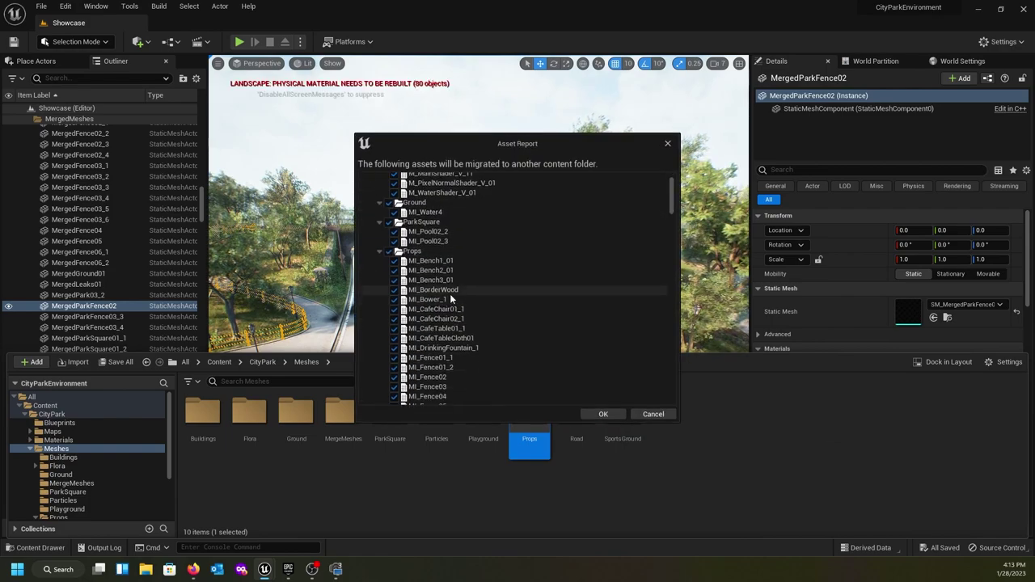
{"action": "scroll", "coordinate": [425, 280], "scroll_direction": "down", "scroll_amount": 3}
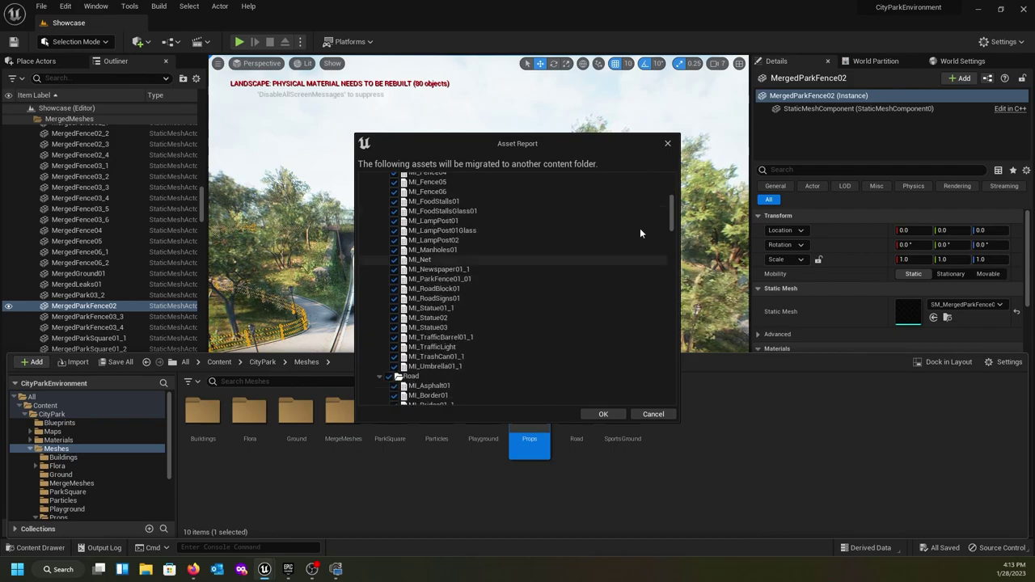
{"action": "left_click_drag", "start_coordinate": [672, 212], "coordinate": [683, 323]}
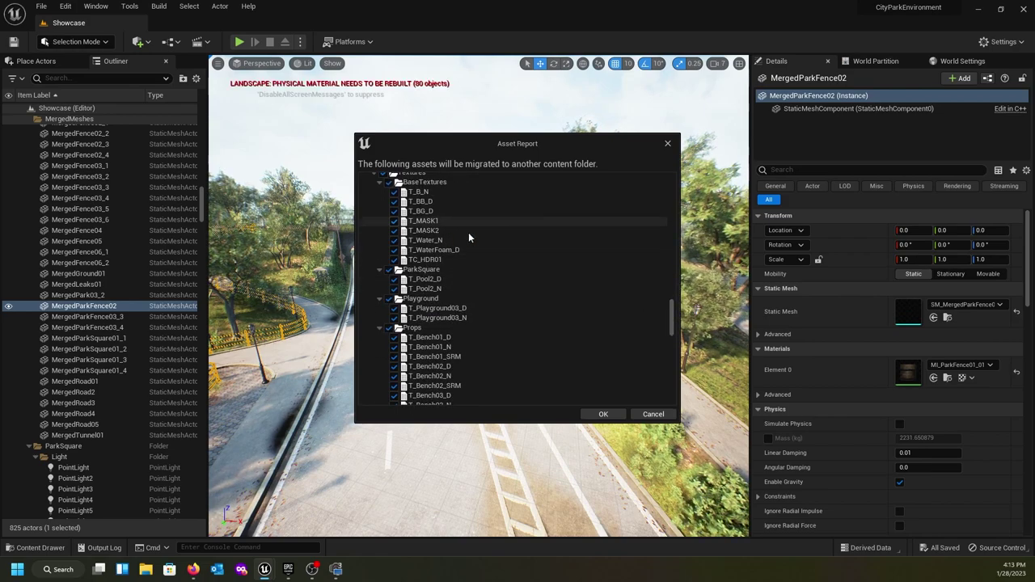
{"action": "scroll", "coordinate": [487, 307], "scroll_direction": "down", "scroll_amount": 3}
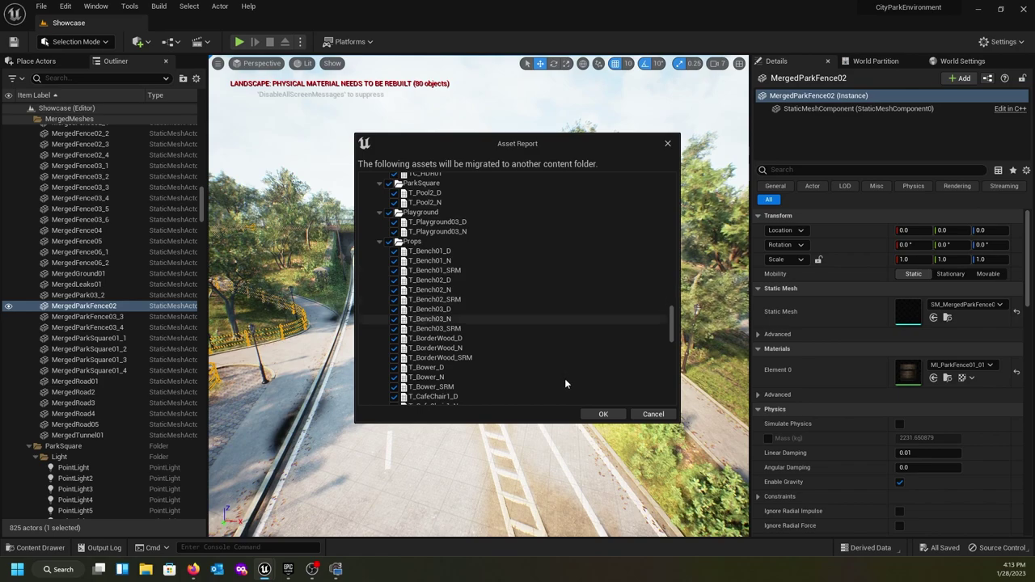
{"action": "left_click", "coordinate": [604, 414]}
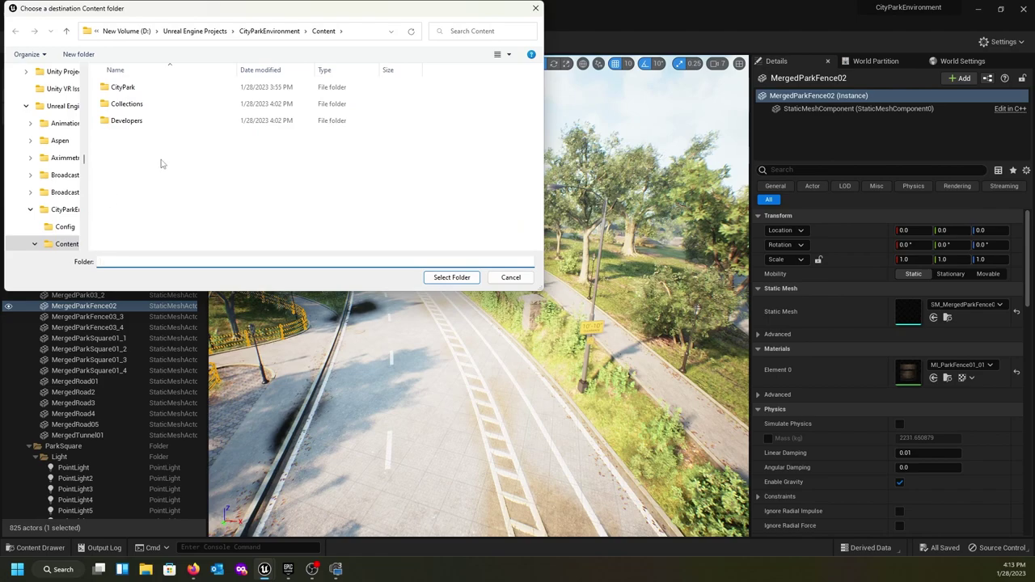
- Browse the migration destination to the Unreal Engine Projects folder on Local Disk (M:)
{"action": "left_click", "coordinate": [131, 31]}
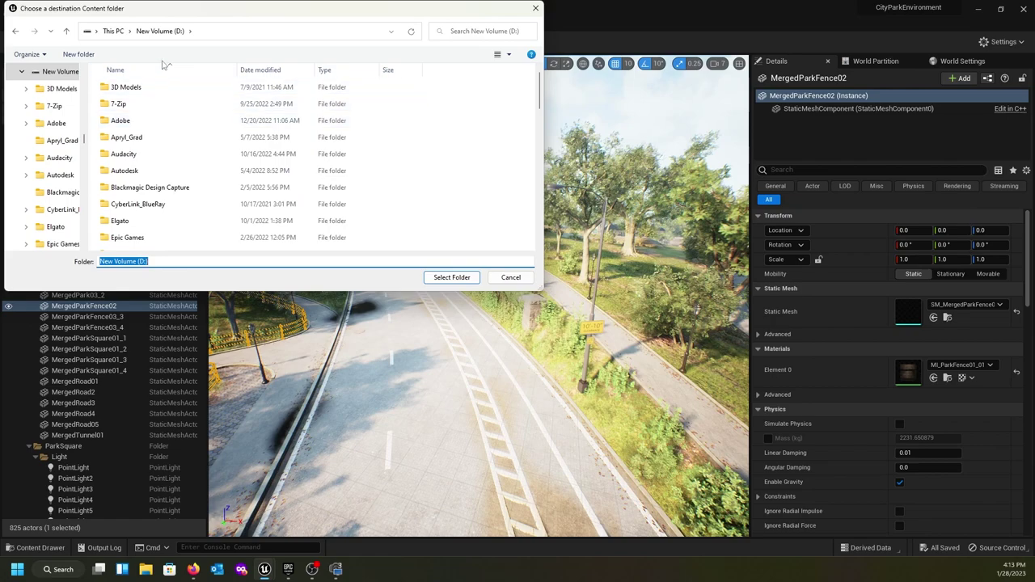
{"action": "left_click", "coordinate": [114, 30]}
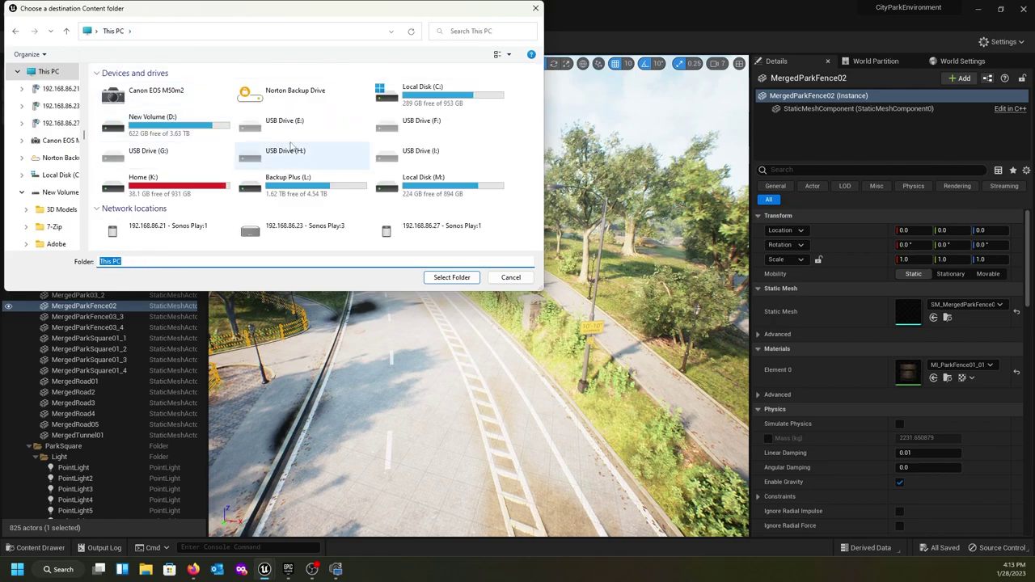
{"action": "double_click", "coordinate": [288, 120]}
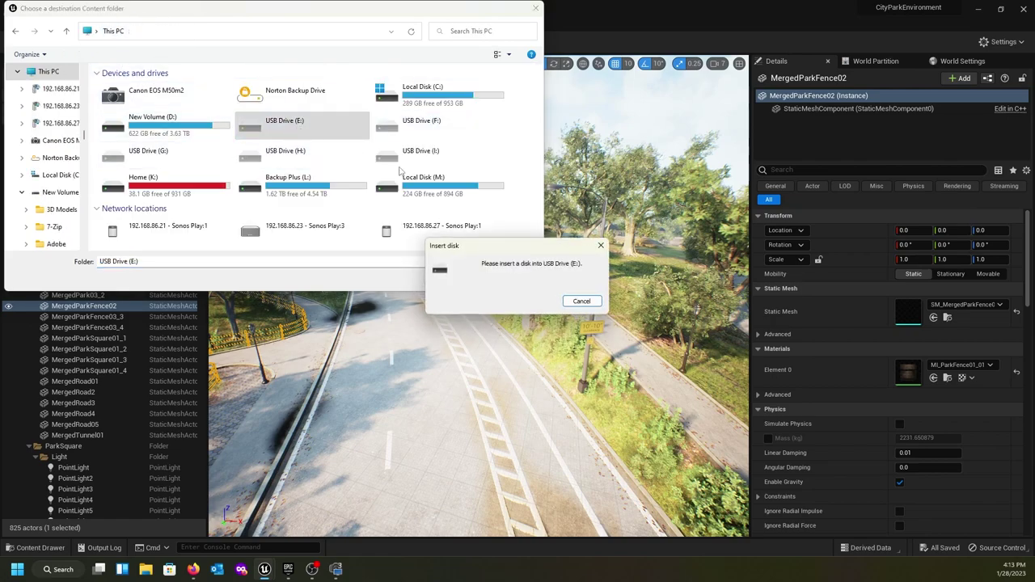
{"action": "left_click", "coordinate": [582, 302]}
{"action": "double_click", "coordinate": [408, 184]}
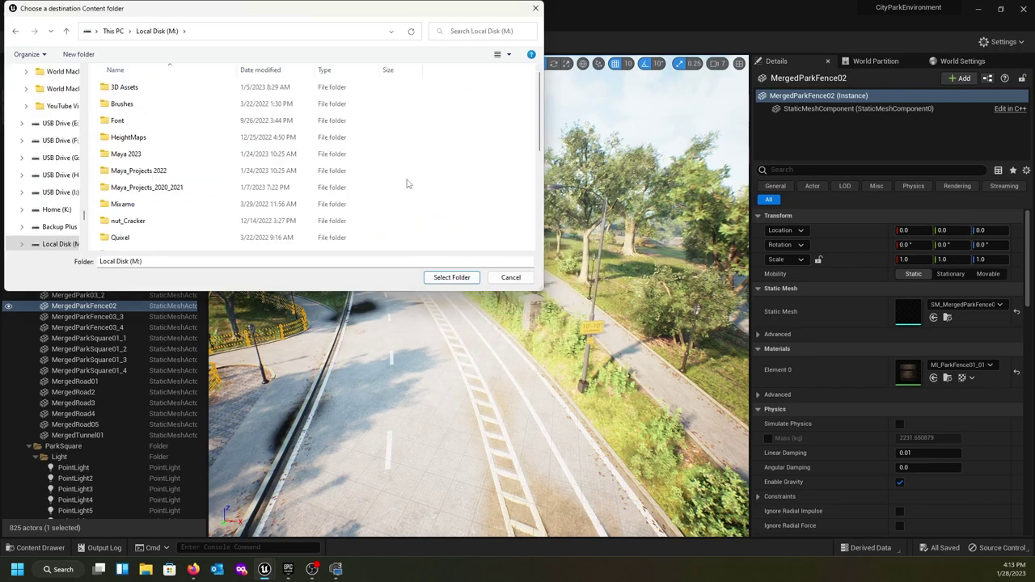
{"action": "scroll", "coordinate": [156, 152], "scroll_direction": "down", "scroll_amount": 5}
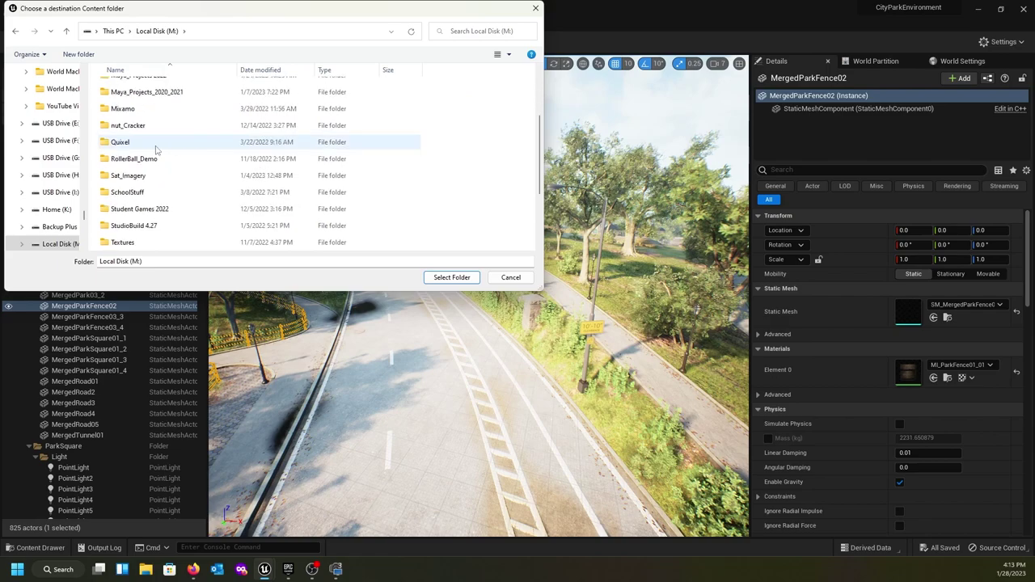
{"action": "left_click", "coordinate": [143, 195]}
{"action": "double_click", "coordinate": [144, 198]}
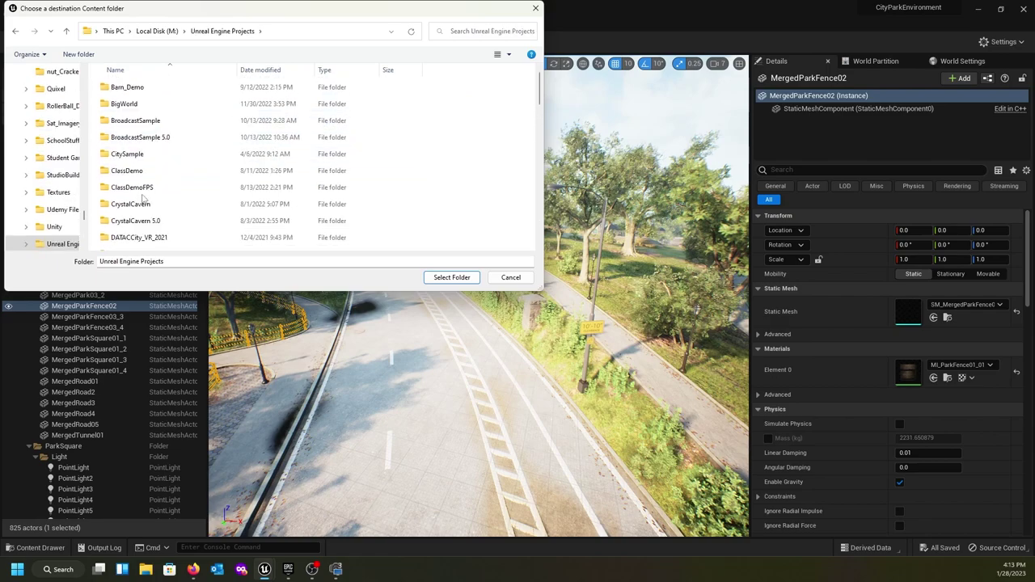
- Choose the Content folder of MyLandscape_Project 5.1 as the destination and run the migration
{"action": "scroll", "coordinate": [196, 180], "scroll_direction": "down", "scroll_amount": 3}
{"action": "scroll", "coordinate": [197, 179], "scroll_direction": "down", "scroll_amount": 3}
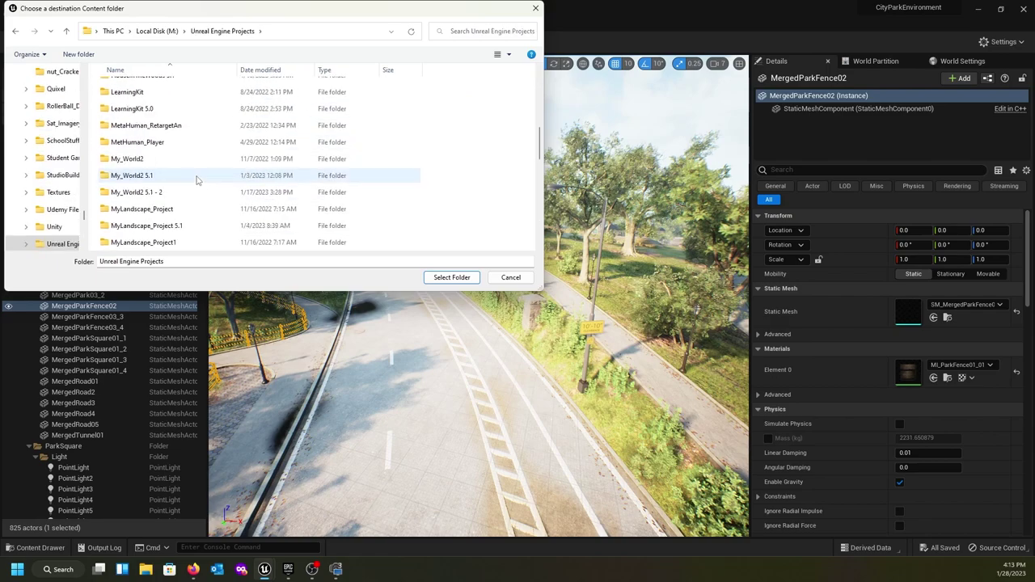
{"action": "left_click", "coordinate": [142, 228]}
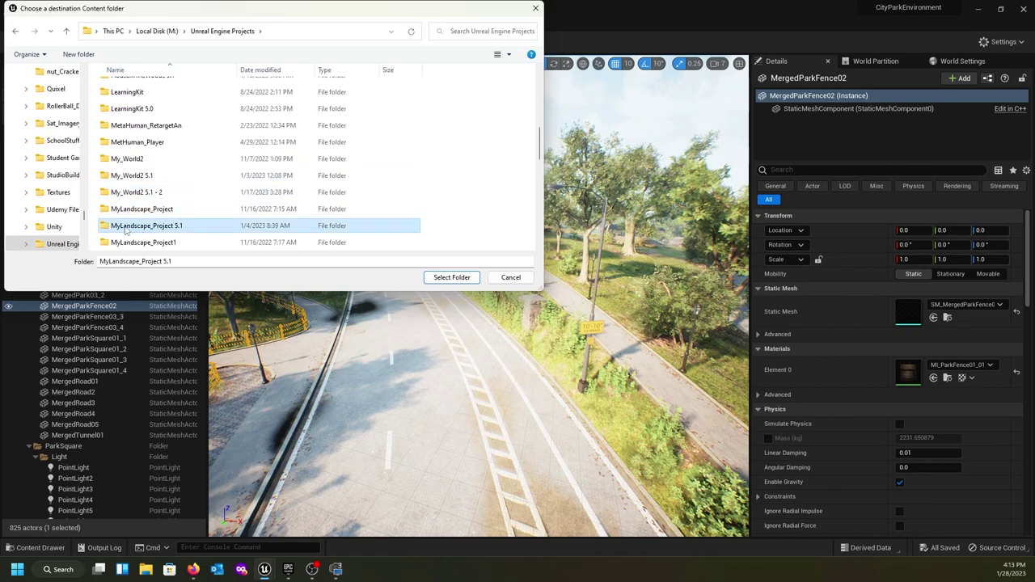
{"action": "double_click", "coordinate": [111, 227]}
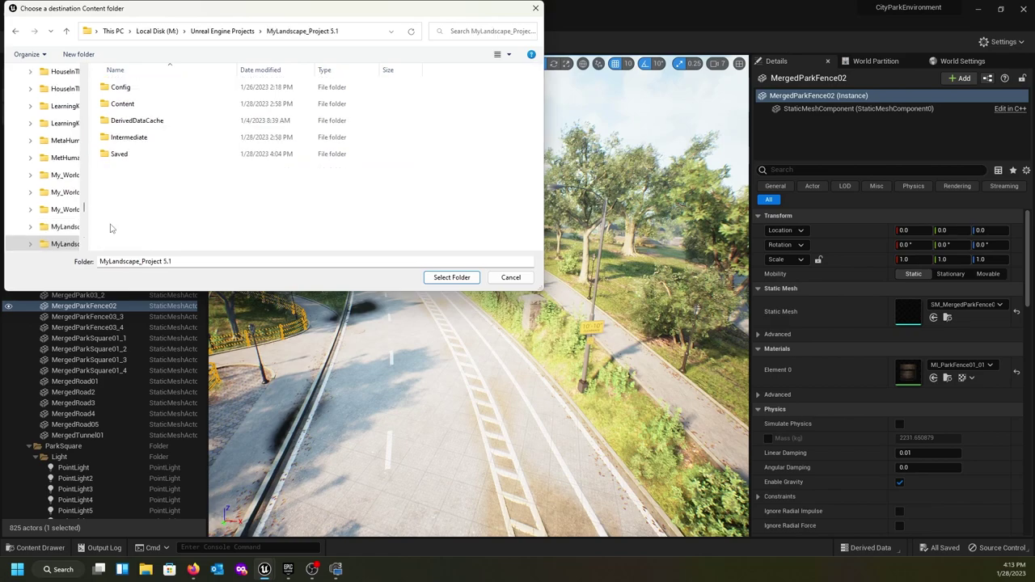
{"action": "left_click", "coordinate": [121, 106]}
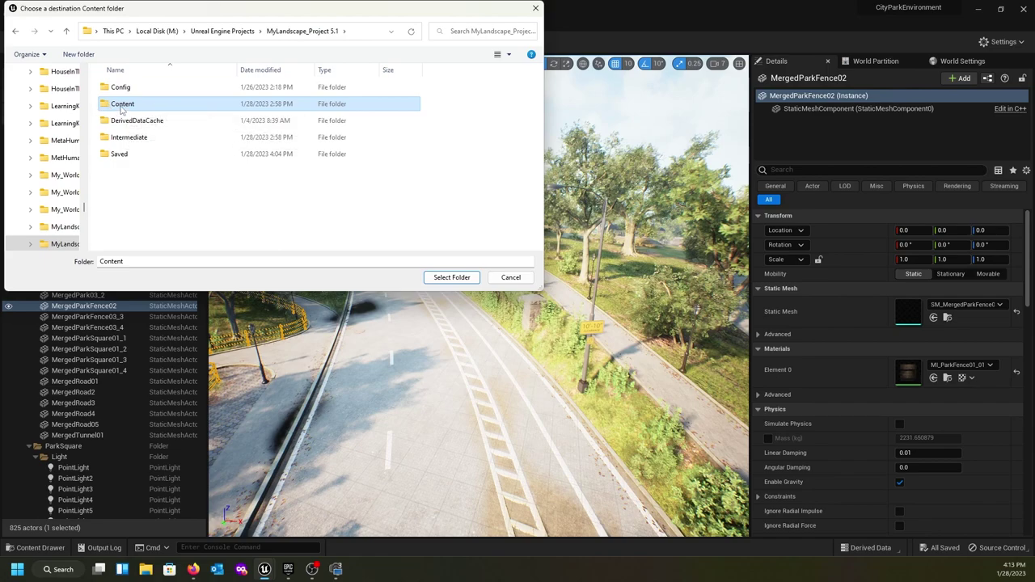
{"action": "left_click", "coordinate": [451, 277]}
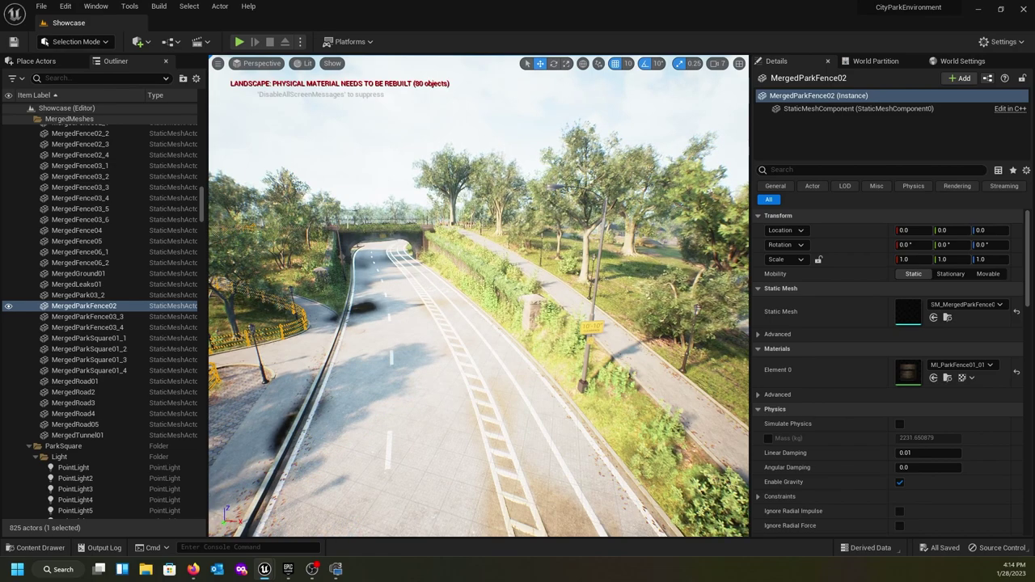
- Switch to the MyLandscape_Project editor and open the migrated CityPark folder in its project content
{"action": "right_click_drag", "start_coordinate": [434, 293], "coordinate": [358, 300]}
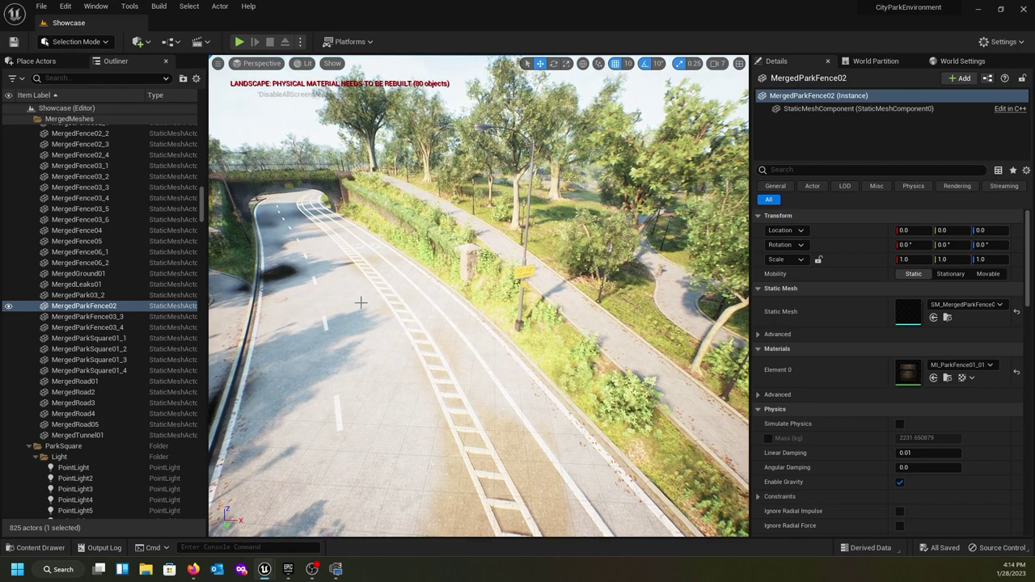
{"action": "left_click", "coordinate": [978, 10]}
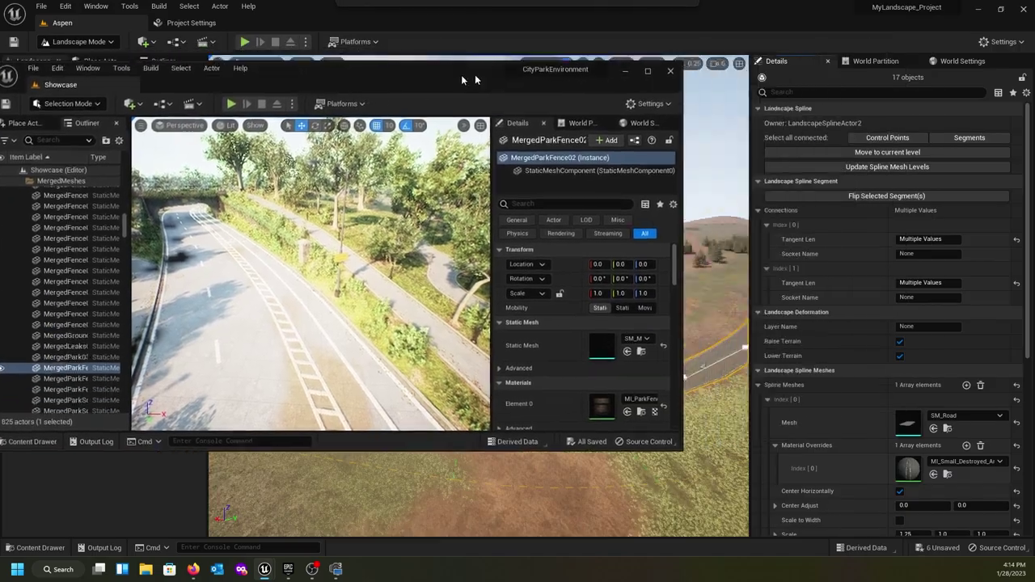
{"action": "left_click", "coordinate": [34, 548]}
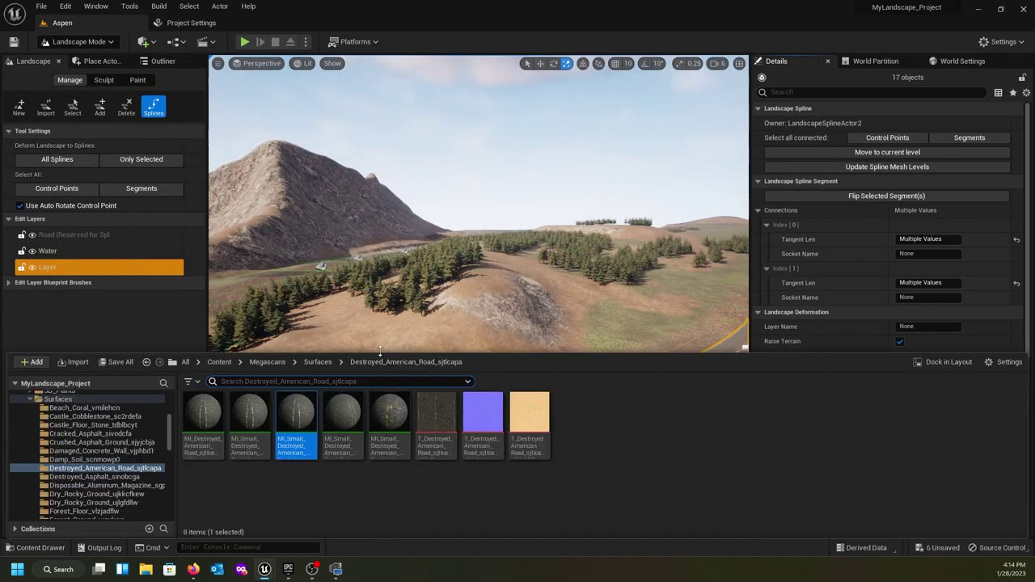
{"action": "left_click", "coordinate": [213, 361]}
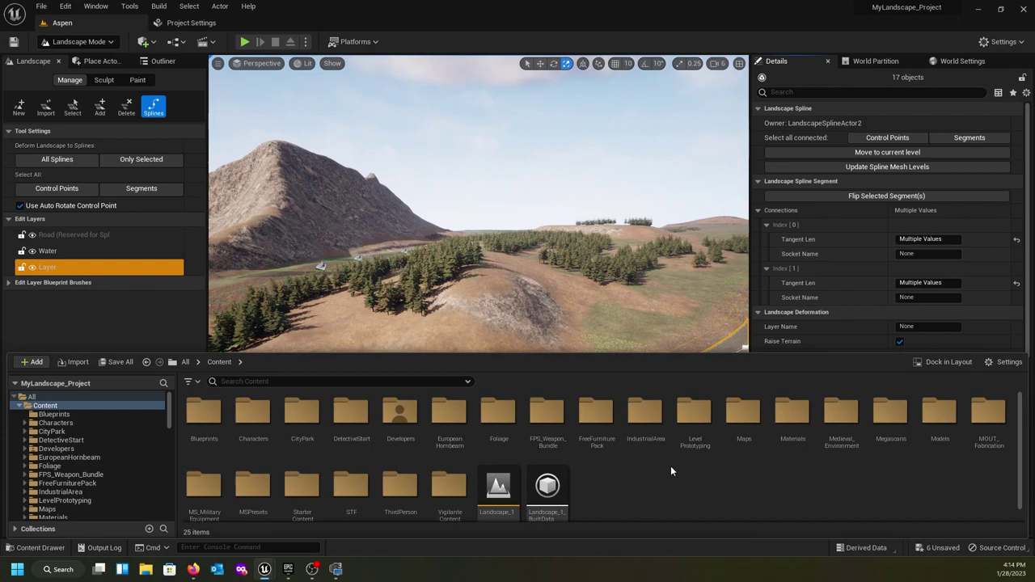
{"action": "scroll", "coordinate": [671, 471], "scroll_direction": "down", "scroll_amount": 1}
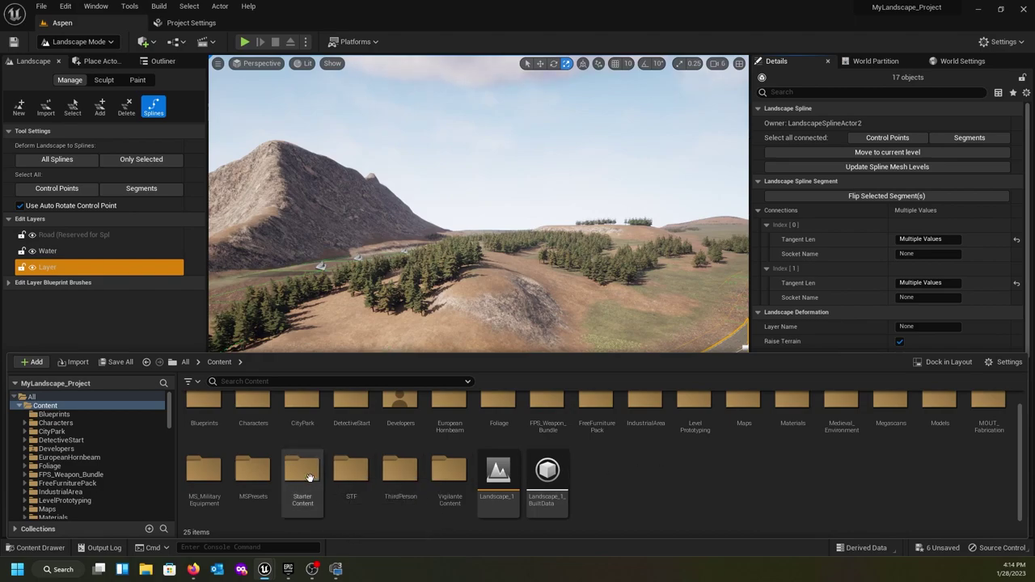
{"action": "scroll", "coordinate": [301, 477], "scroll_direction": "up", "scroll_amount": 1}
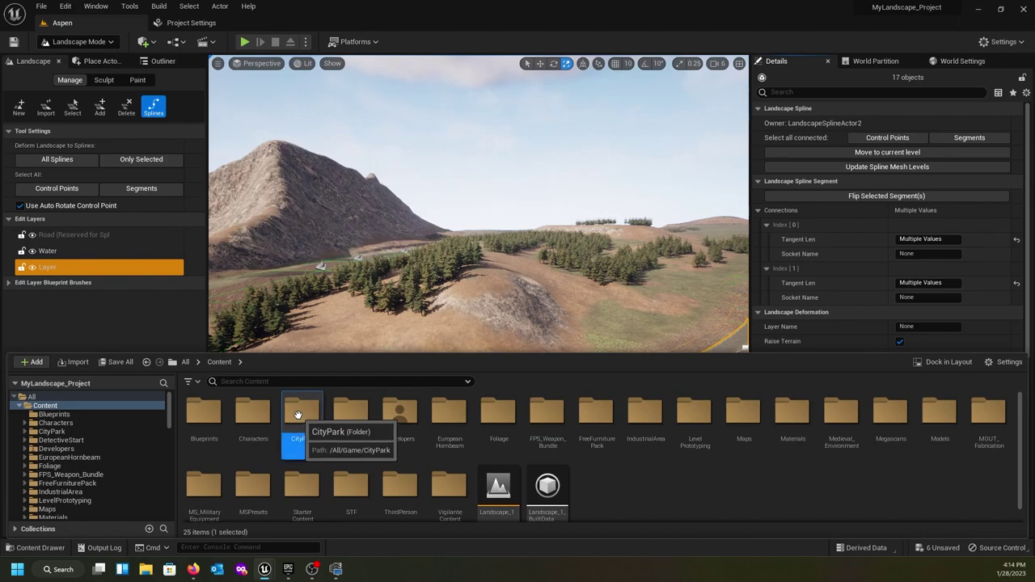
{"action": "double_click", "coordinate": [298, 415]}
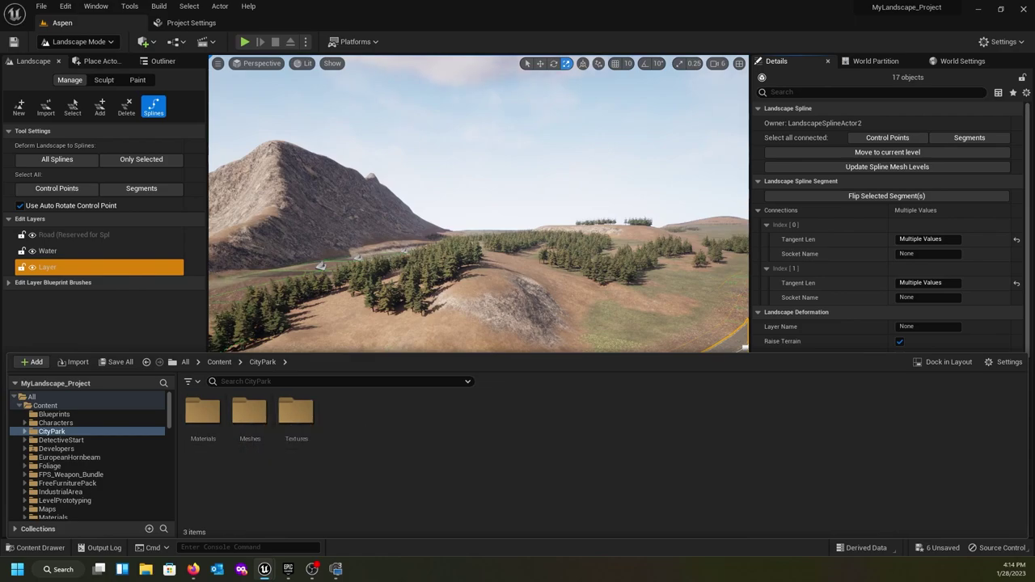
- Look around the fenced road area in the CityParkEnvironment window, and return to the MyLandscape_Project window
{"action": "left_click_drag", "start_coordinate": [0, 145], "coordinate": [391, 81]}
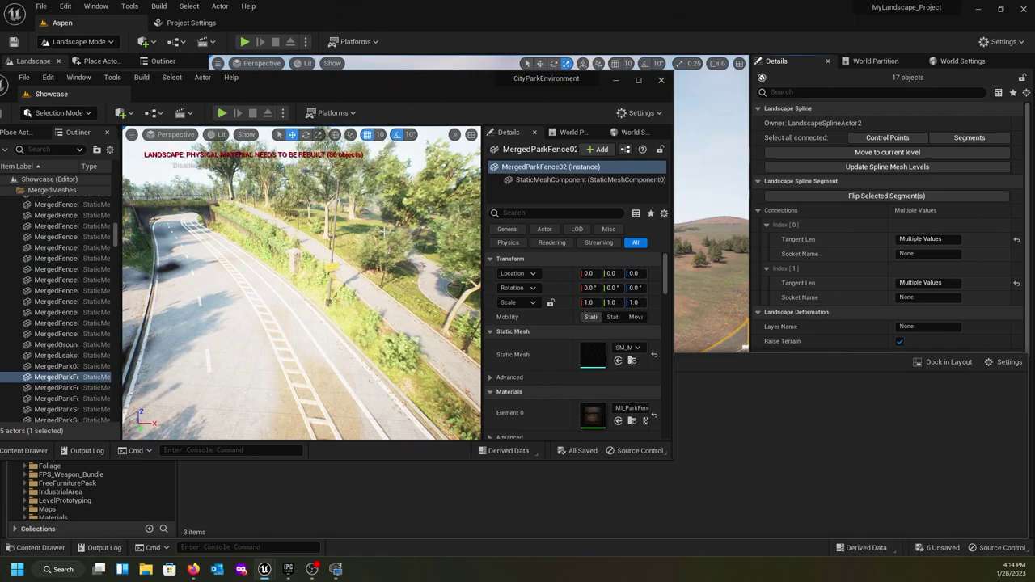
{"action": "right_click_drag", "start_coordinate": [323, 267], "coordinate": [194, 275]}
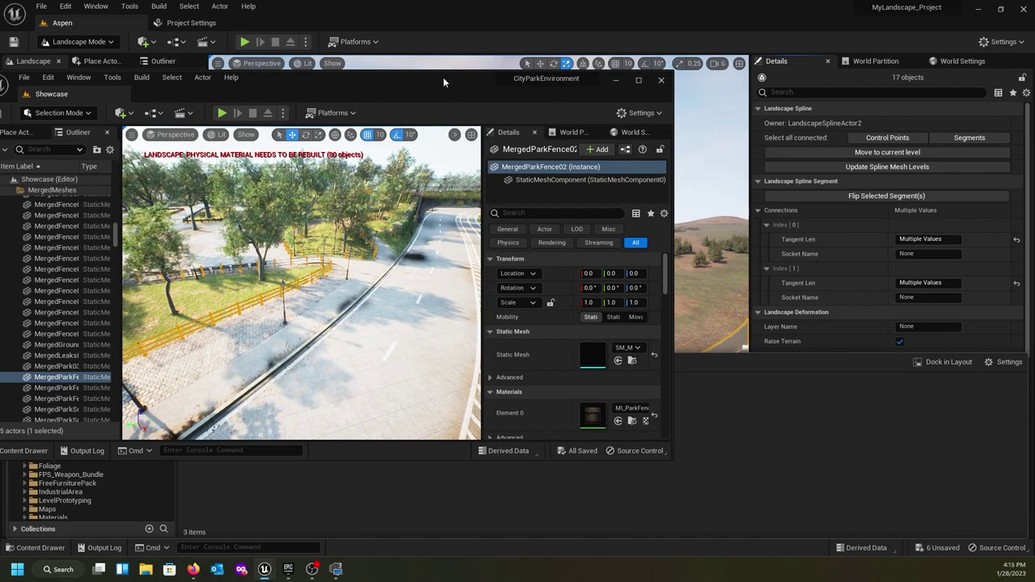
{"action": "left_click_drag", "start_coordinate": [443, 78], "coordinate": [0, 105]}
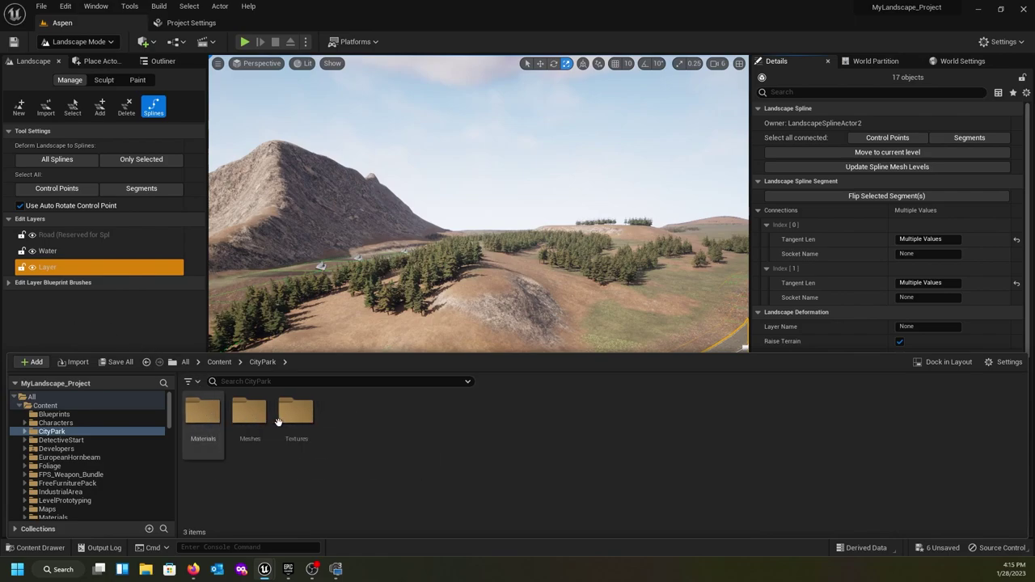
- Inspect the migrated prop textures in CityPark's Textures/Props folder and return to the Textures folder
{"action": "double_click", "coordinate": [294, 415]}
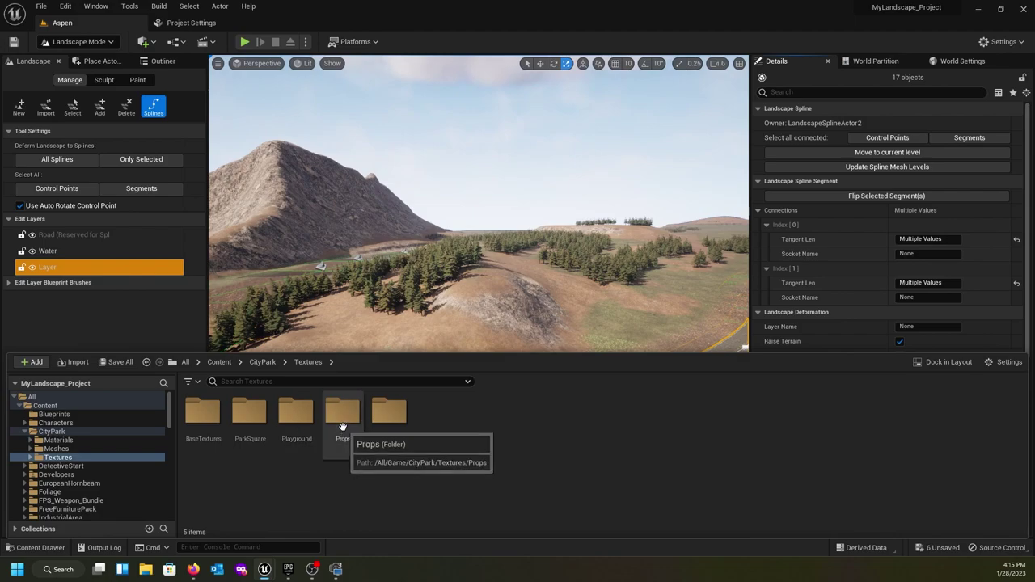
{"action": "double_click", "coordinate": [342, 414]}
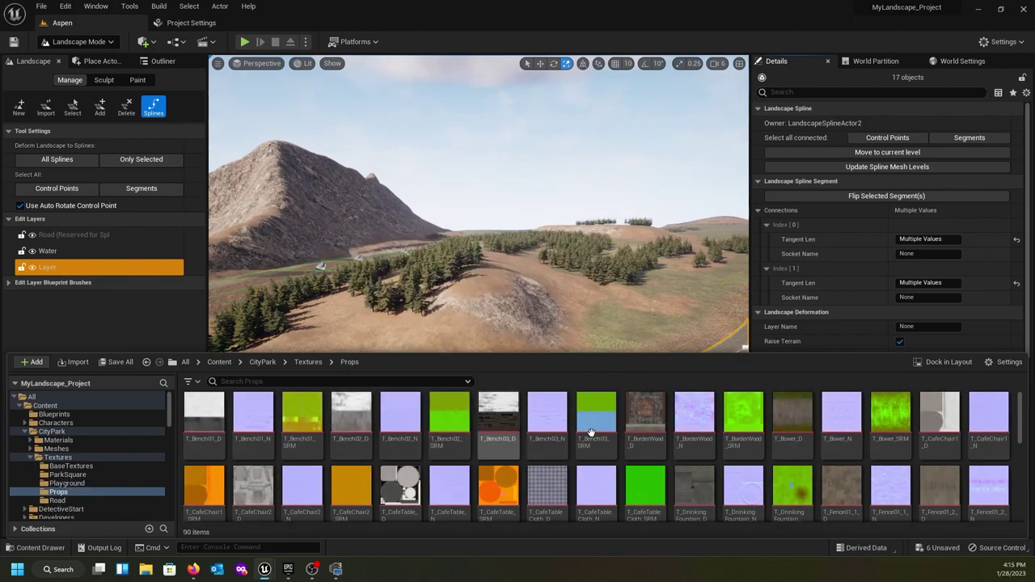
{"action": "left_click", "coordinate": [308, 362]}
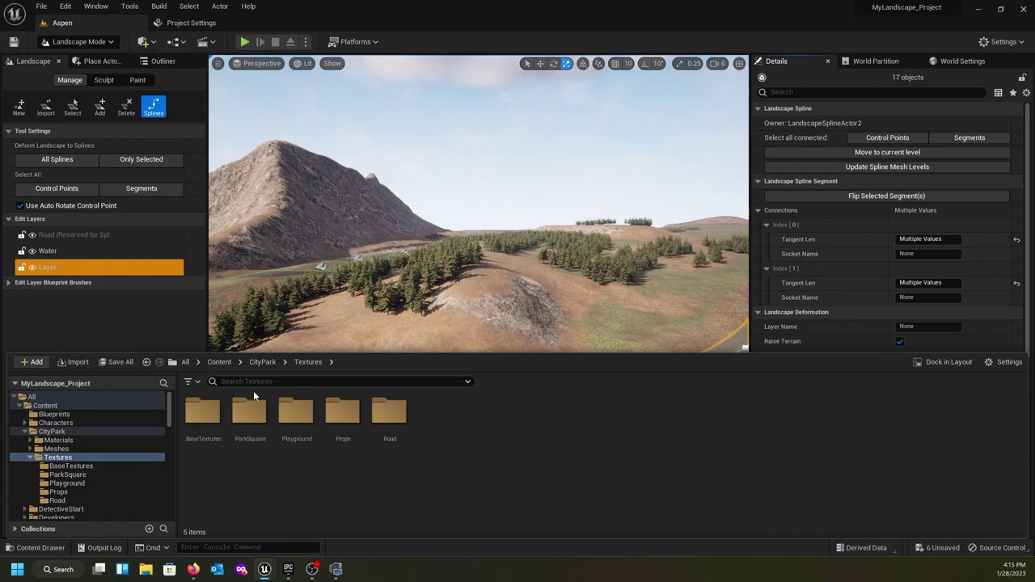
- Inspect the migrated prop materials in CityPark's Materials/Props folder and return to the Materials folder
{"action": "left_click", "coordinate": [262, 362]}
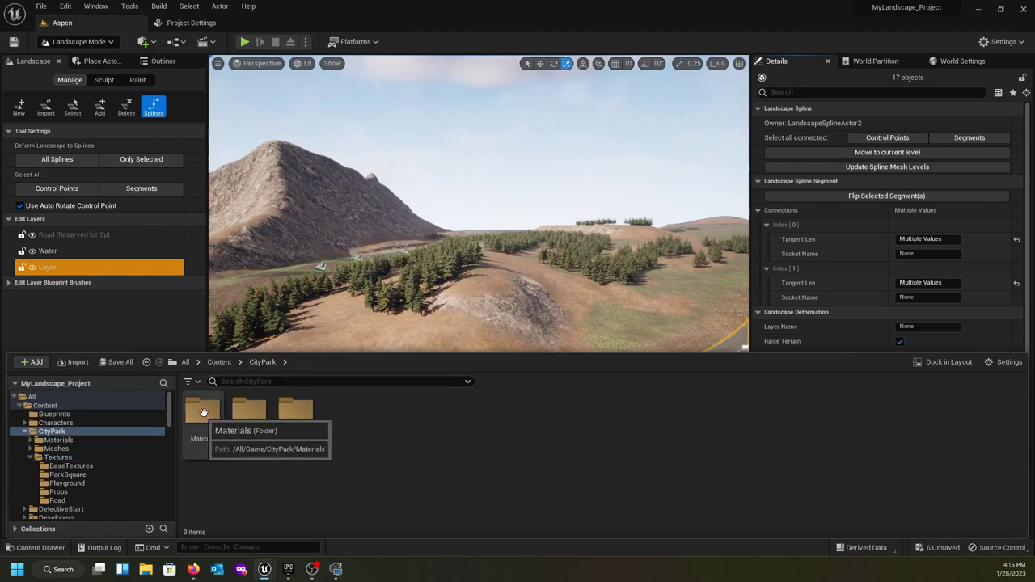
{"action": "double_click", "coordinate": [203, 413]}
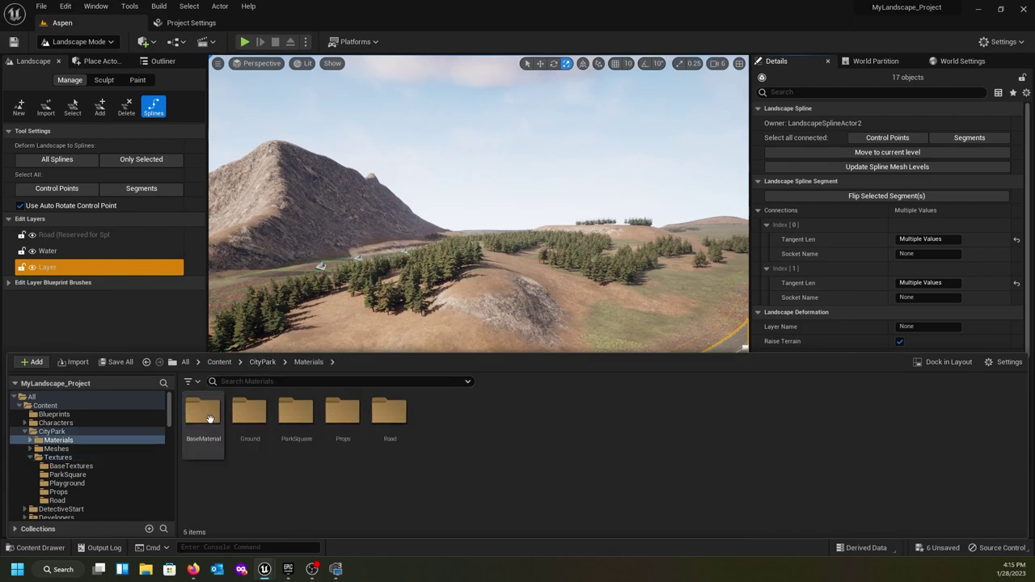
{"action": "double_click", "coordinate": [343, 414]}
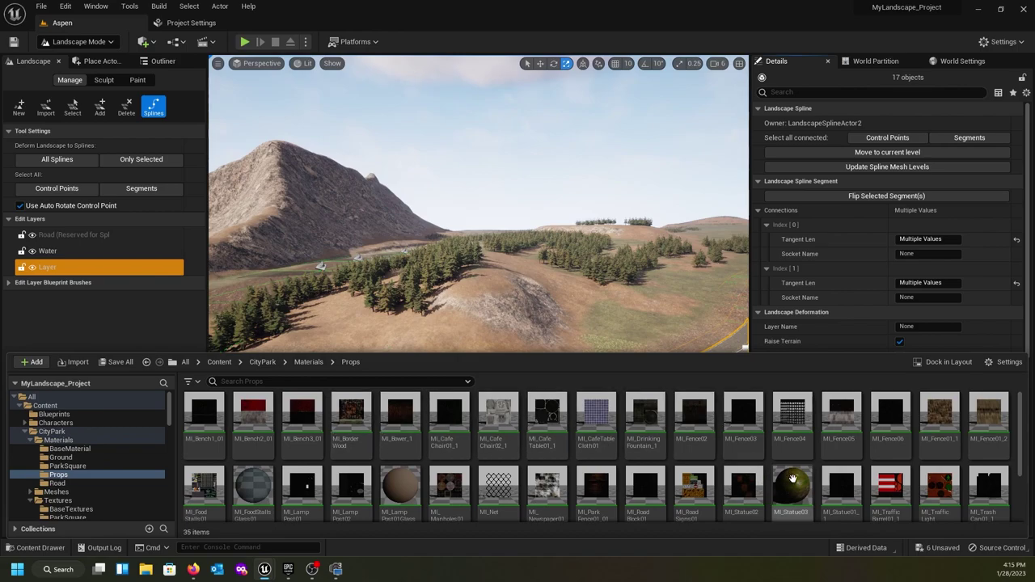
{"action": "left_click", "coordinate": [305, 363]}
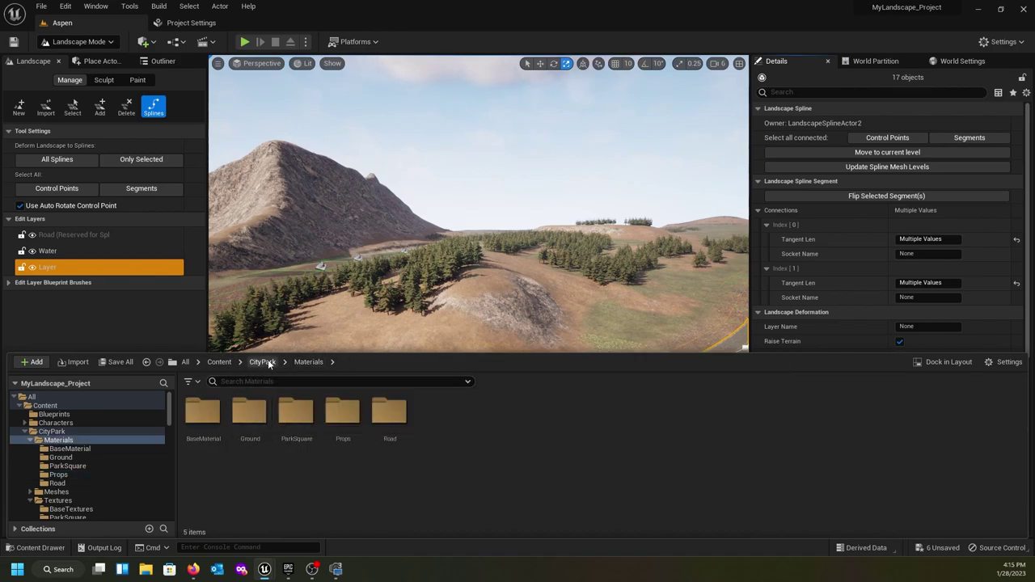
- Open CityPark's Meshes/Props folder, inspect the road sign meshes in its RoadSigns subfolder, and return to Props
{"action": "left_click", "coordinate": [270, 363]}
{"action": "double_click", "coordinate": [253, 410]}
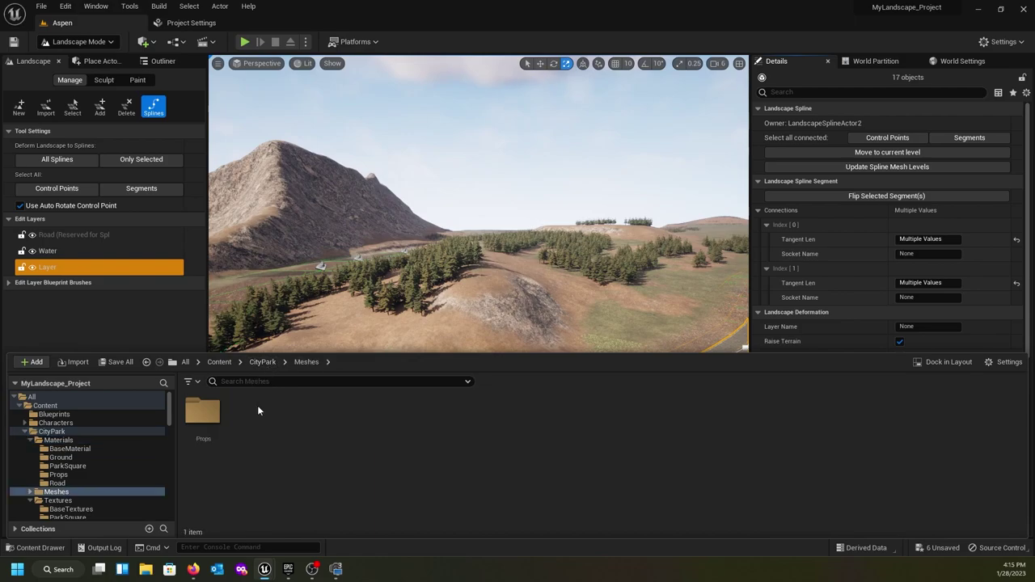
{"action": "double_click", "coordinate": [203, 413]}
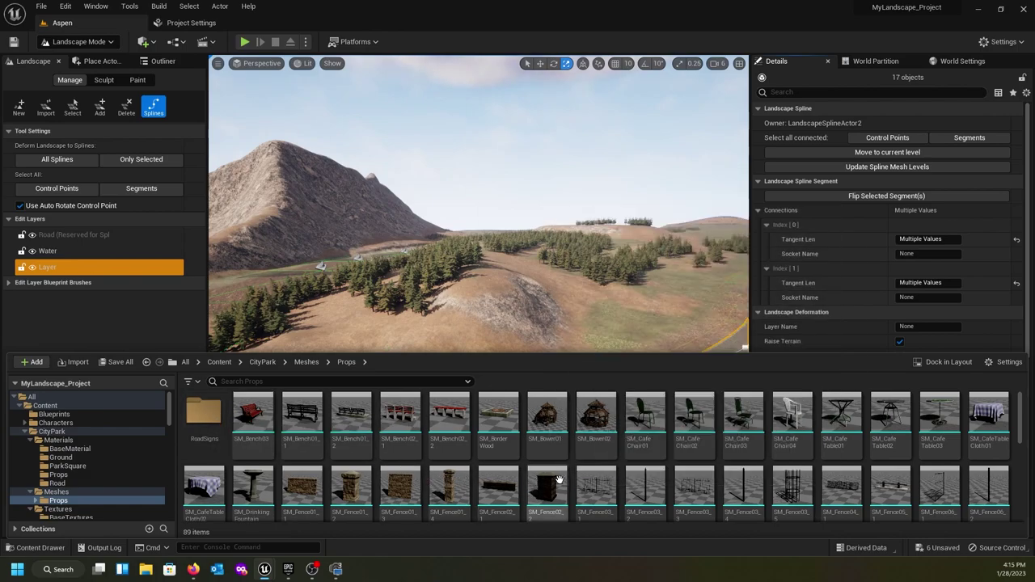
{"action": "mouse_move", "coordinate": [593, 488]}
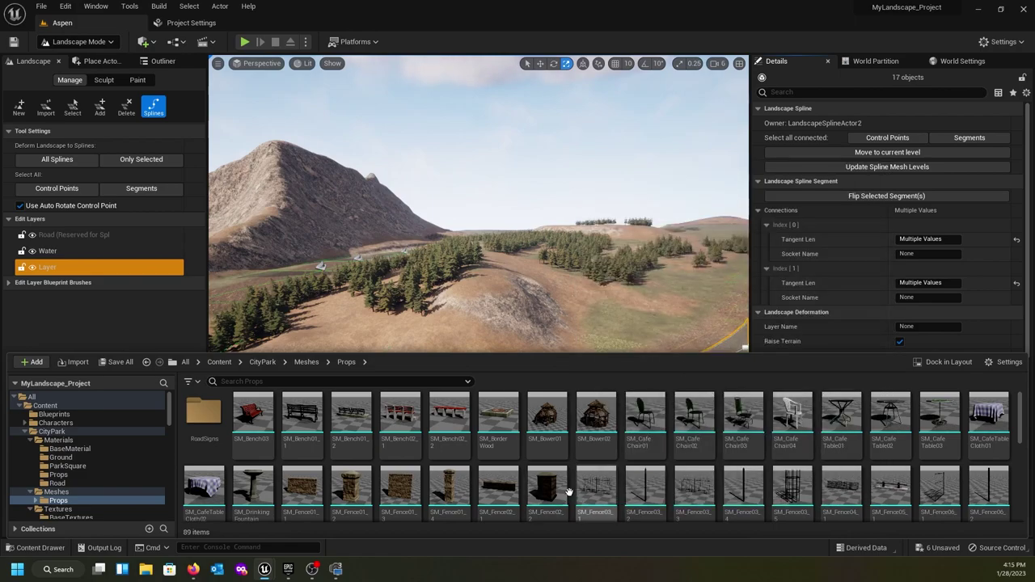
{"action": "double_click", "coordinate": [190, 426]}
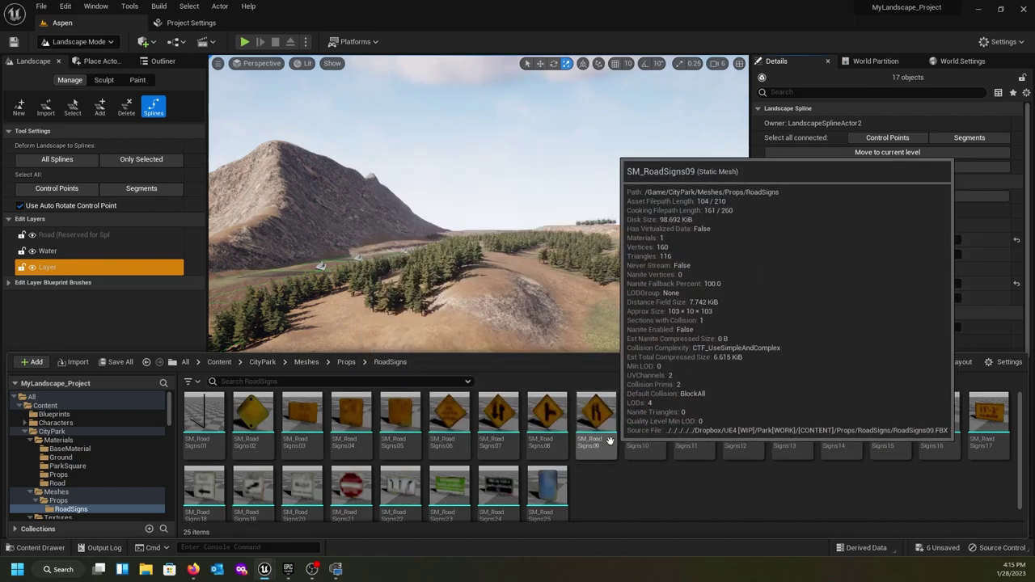
{"action": "left_click", "coordinate": [346, 362]}
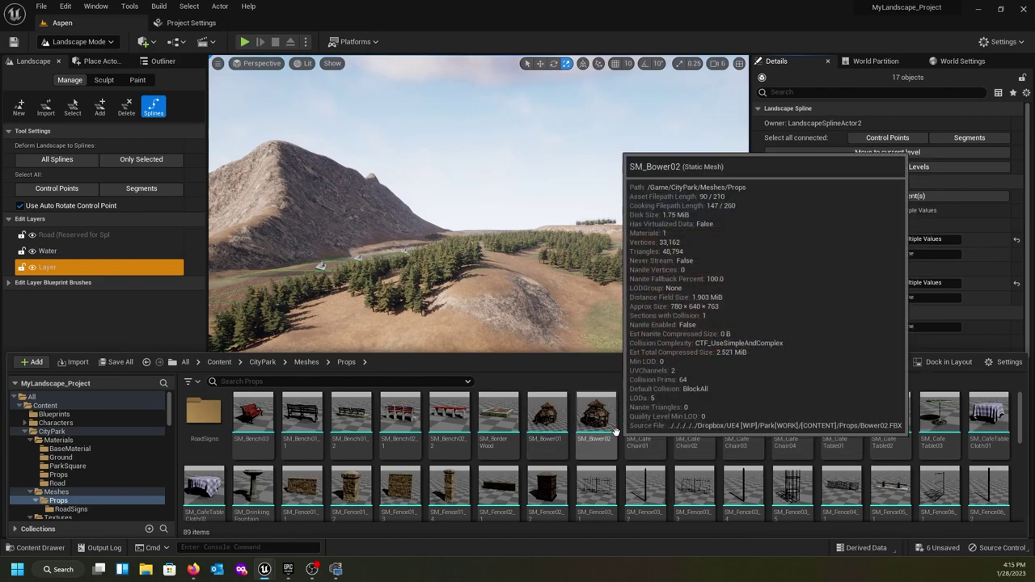
- Look through the migrated static meshes in the Props folder, from the benches and fences to the statues and traffic lights
{"action": "scroll", "coordinate": [617, 437], "scroll_direction": "down", "scroll_amount": 1}
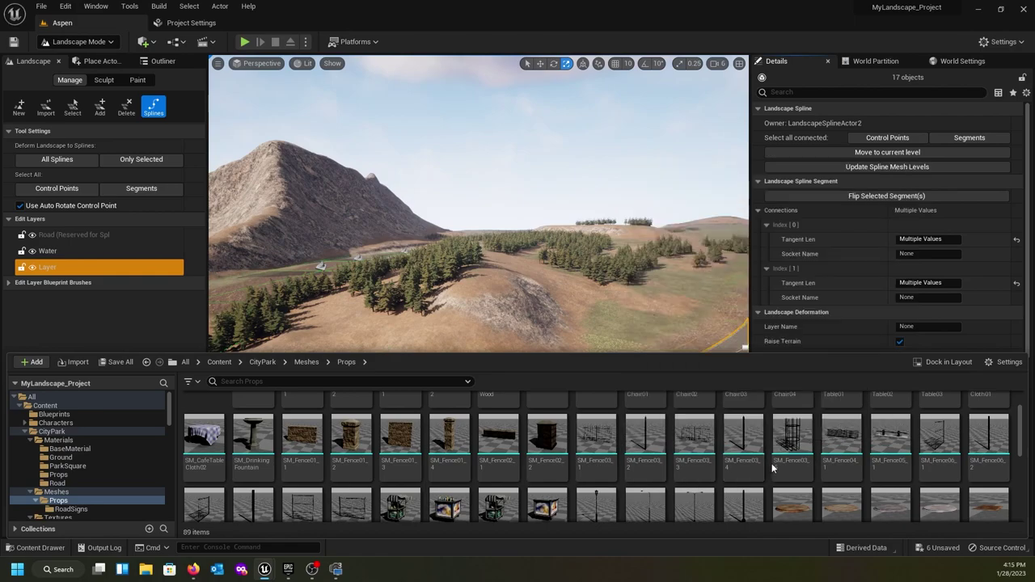
{"action": "scroll", "coordinate": [722, 465], "scroll_direction": "down", "scroll_amount": 1}
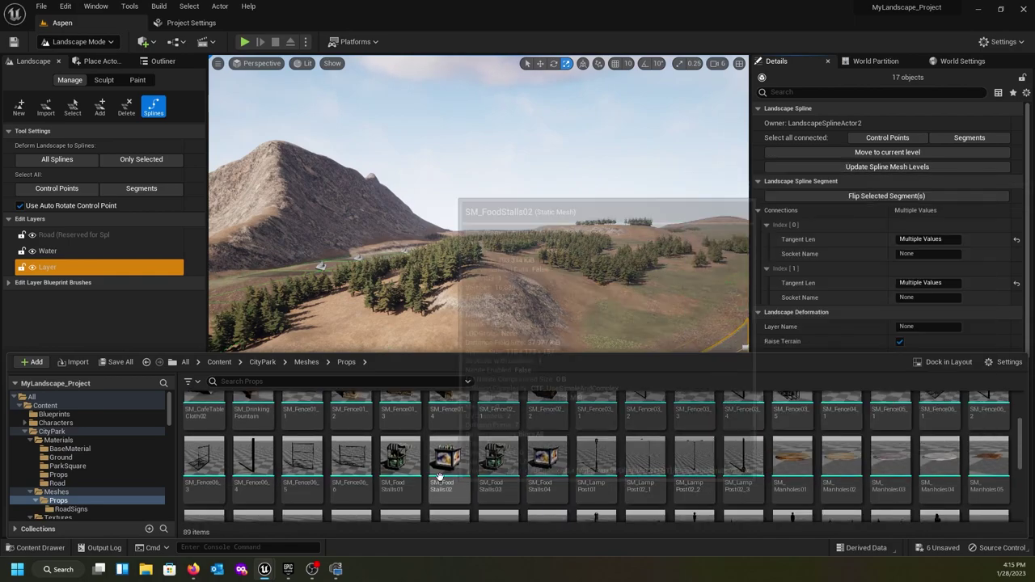
{"action": "scroll", "coordinate": [437, 467], "scroll_direction": "down", "scroll_amount": 1}
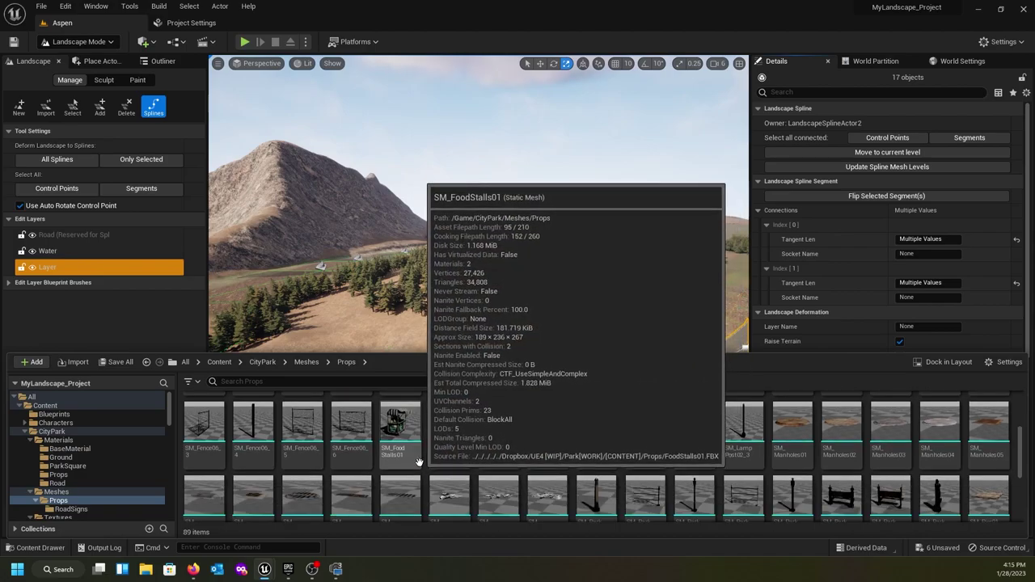
{"action": "scroll", "coordinate": [434, 464], "scroll_direction": "down", "scroll_amount": 1}
{"action": "scroll", "coordinate": [451, 472], "scroll_direction": "down", "scroll_amount": 1}
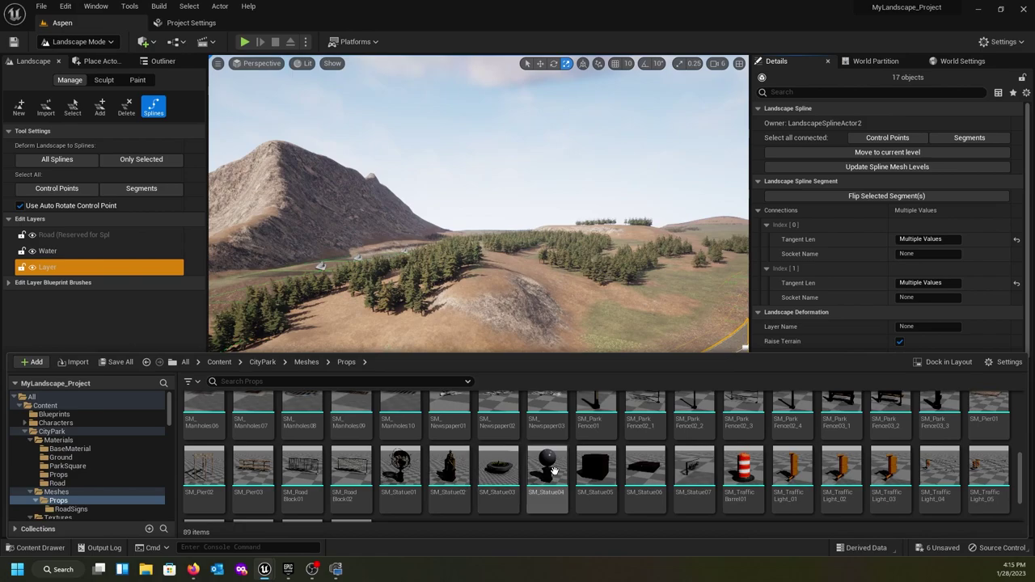
{"action": "scroll", "coordinate": [732, 465], "scroll_direction": "up", "scroll_amount": 3}
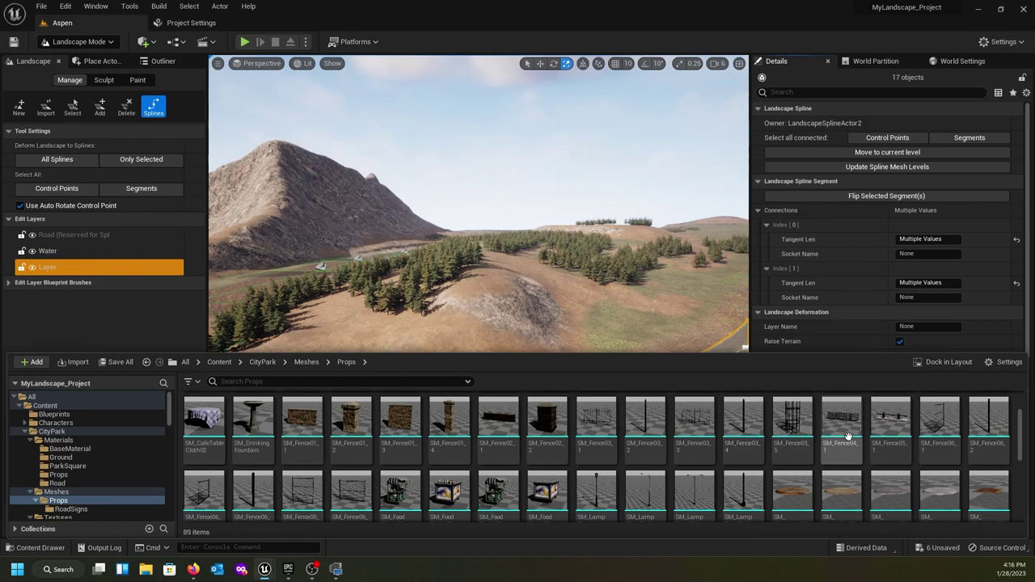
- Open the SM_Fence04_1 mesh in its own editor window and close the CityParkEnvironment project window
{"action": "mouse_move", "coordinate": [846, 429]}
{"action": "key", "text": "ctrl+space"}
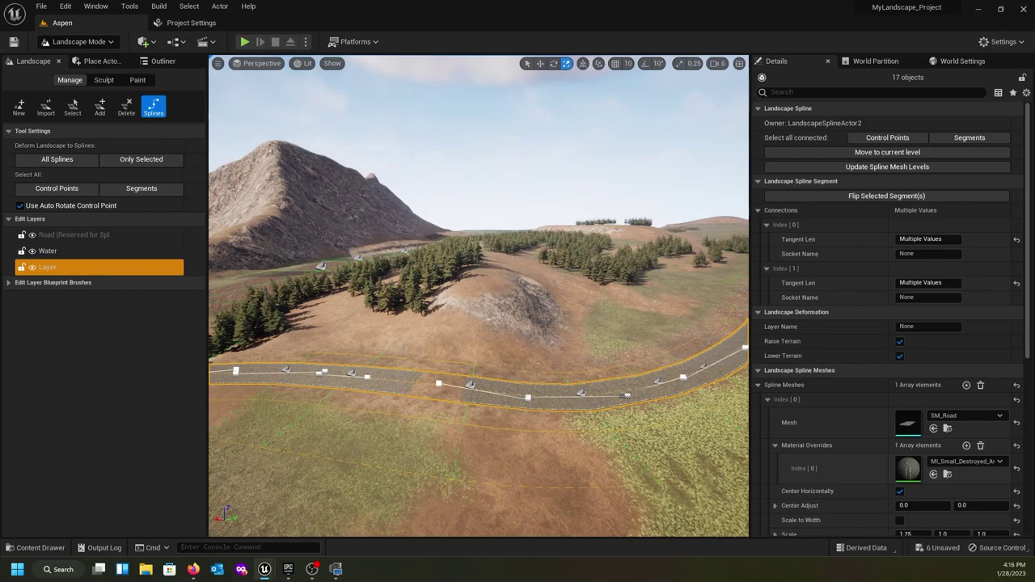
{"action": "left_click_drag", "start_coordinate": [0, 122], "coordinate": [429, 124]}
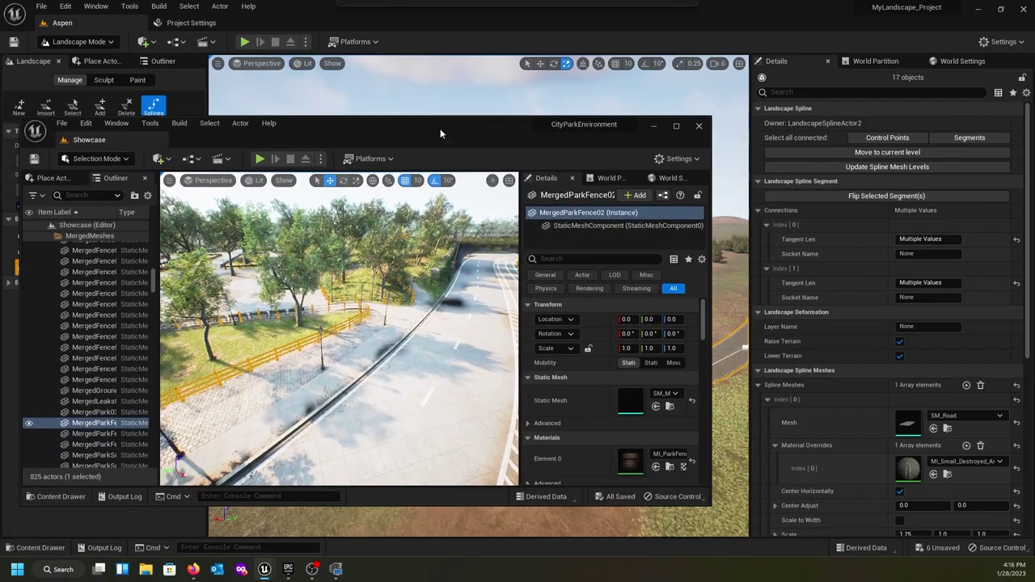
{"action": "left_click", "coordinate": [700, 127]}
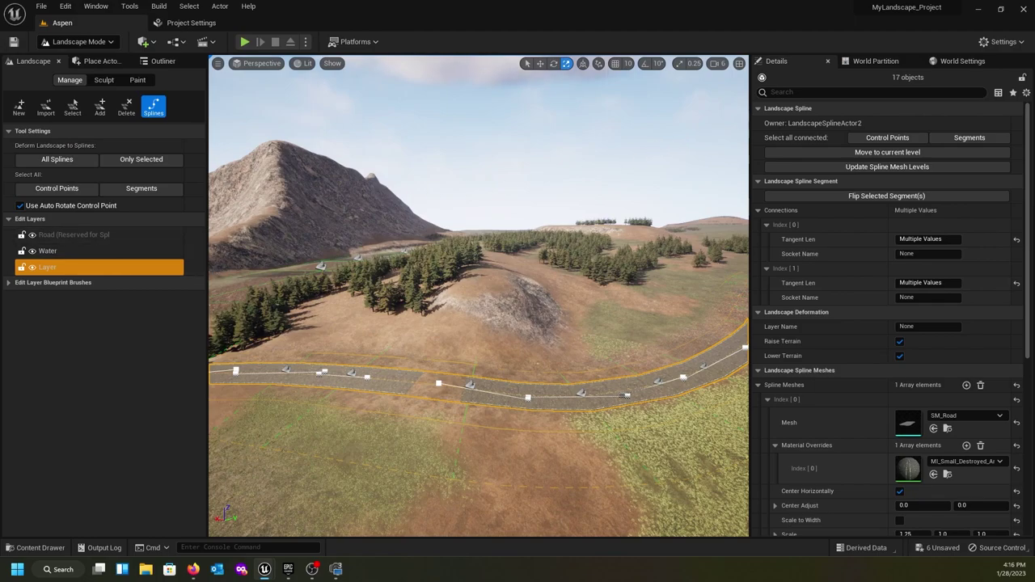
- Inspect the SM_Fence04_1 fence in its mesh editor window and move the window away from the landscape editor
{"action": "left_click_drag", "start_coordinate": [0, 135], "coordinate": [603, 130]}
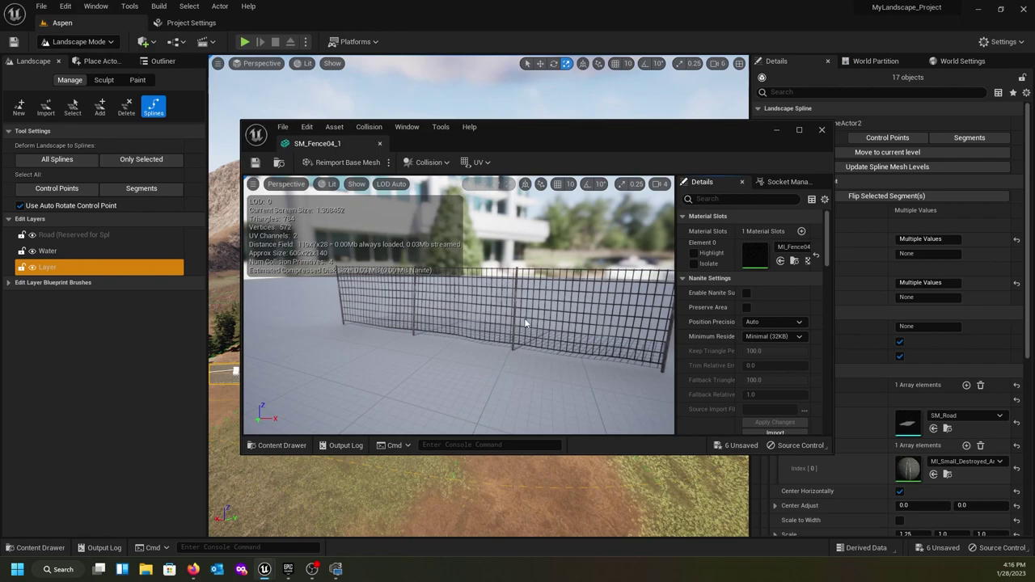
{"action": "left_click_drag", "start_coordinate": [524, 323], "coordinate": [525, 302]}
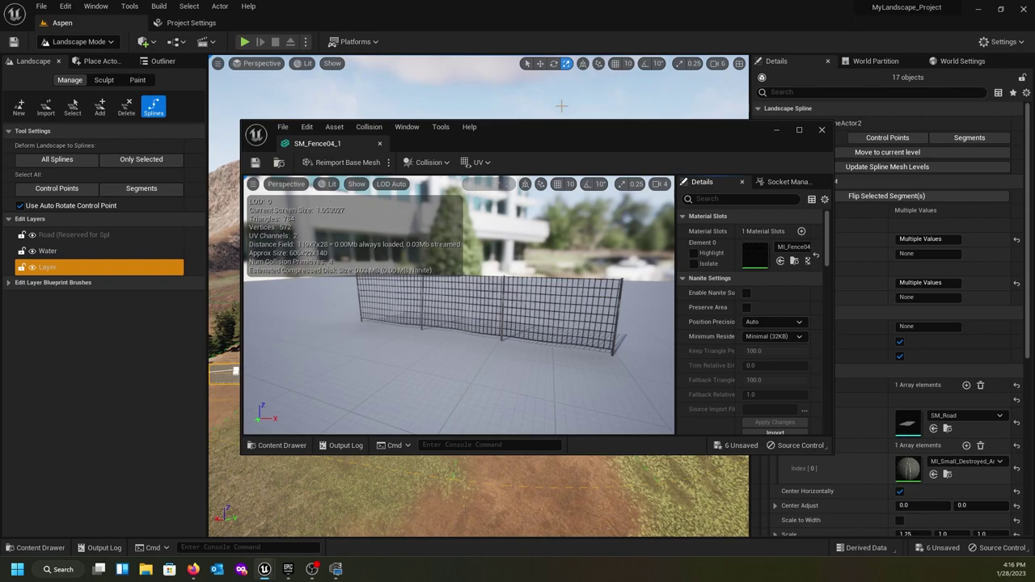
{"action": "left_click_drag", "start_coordinate": [598, 129], "coordinate": [0, 129]}
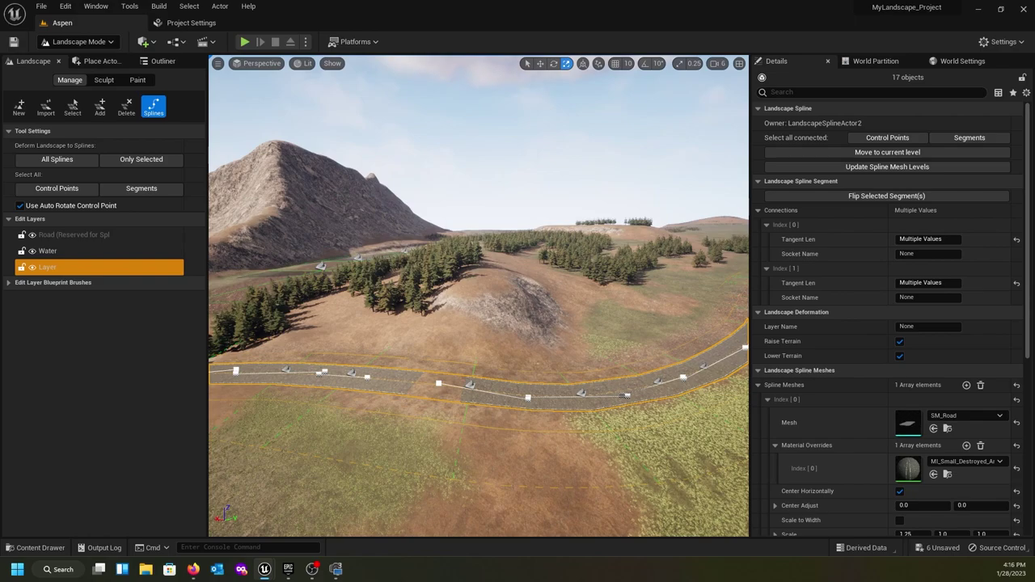
{"action": "left_click_drag", "start_coordinate": [0, 148], "coordinate": [476, 157]}
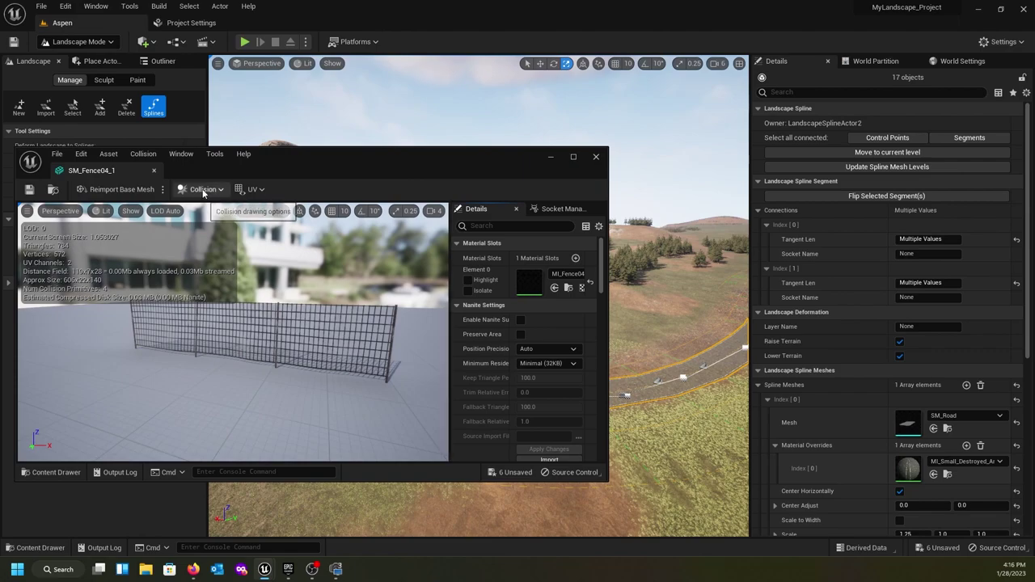
{"action": "left_click_drag", "start_coordinate": [380, 154], "coordinate": [0, 116]}
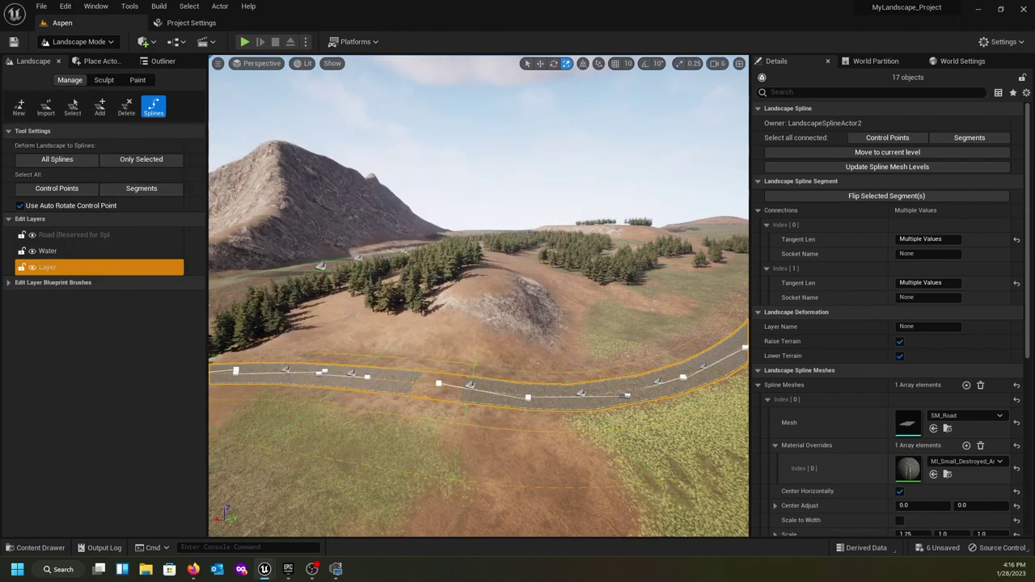
- Open the SM_Fence06_6 mesh from CityPark's Meshes/Props folder, inspect it, and move its window away from the landscape editor
{"action": "left_click", "coordinate": [67, 547]}
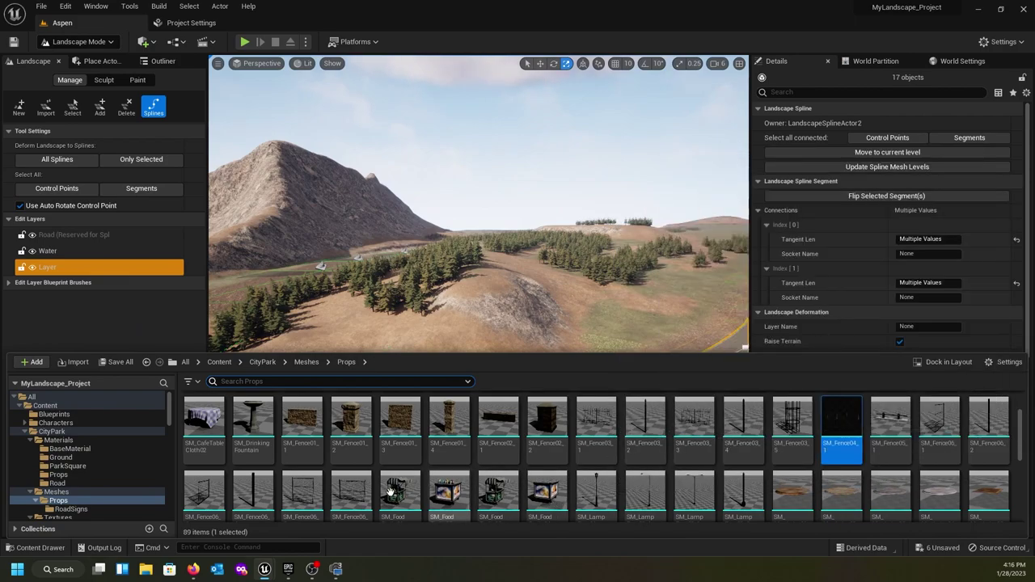
{"action": "scroll", "coordinate": [356, 461], "scroll_direction": "down", "scroll_amount": 2}
{"action": "left_click", "coordinate": [351, 470]}
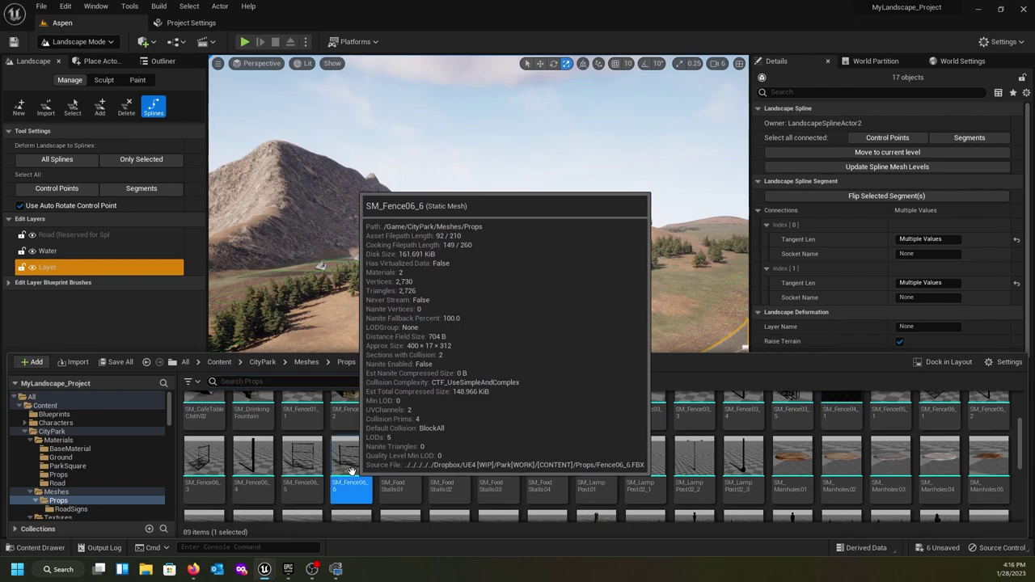
{"action": "key", "text": "ctrl+space"}
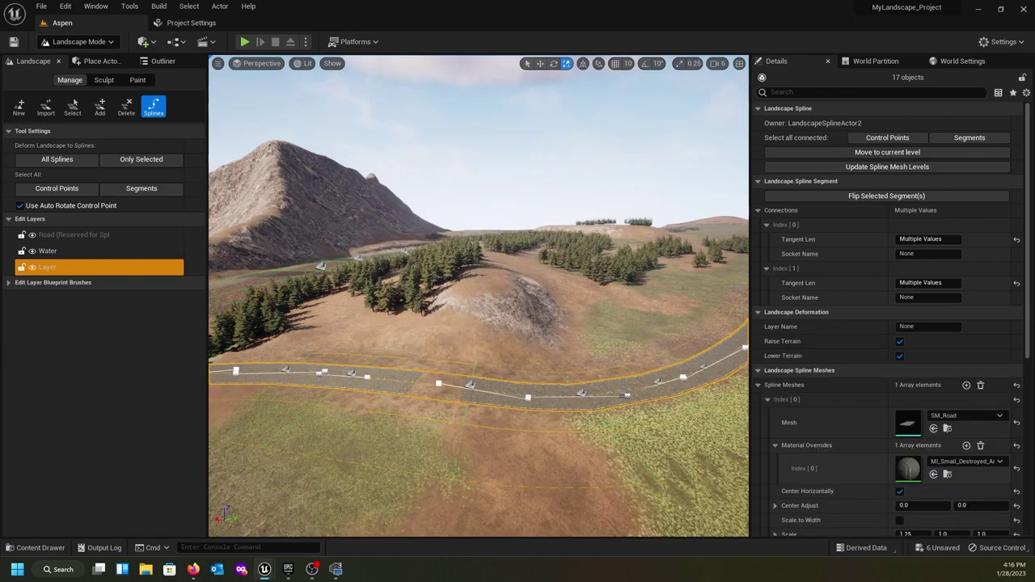
{"action": "left_click_drag", "start_coordinate": [0, 76], "coordinate": [568, 63]}
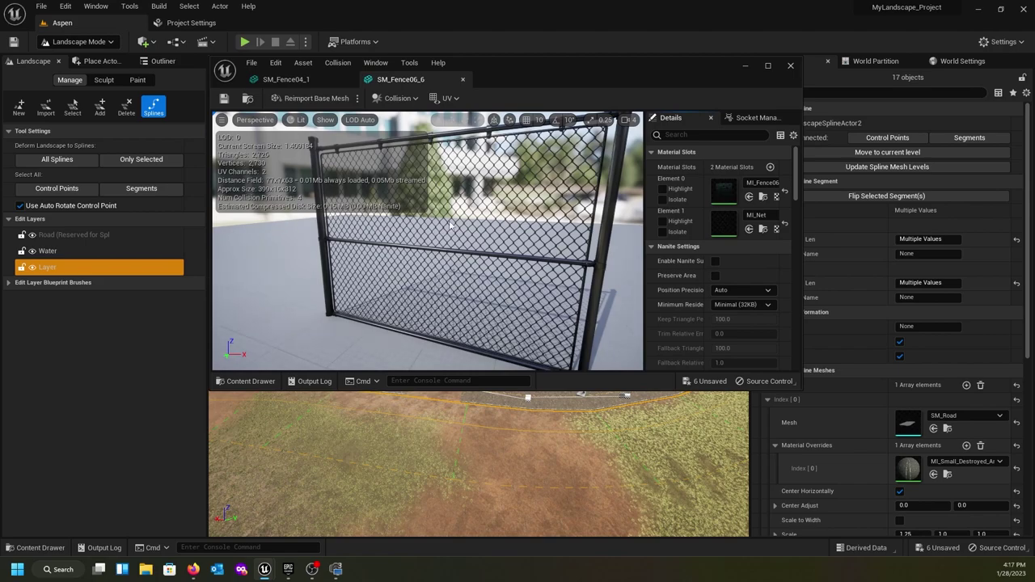
{"action": "left_click_drag", "start_coordinate": [567, 63], "coordinate": [0, 65]}
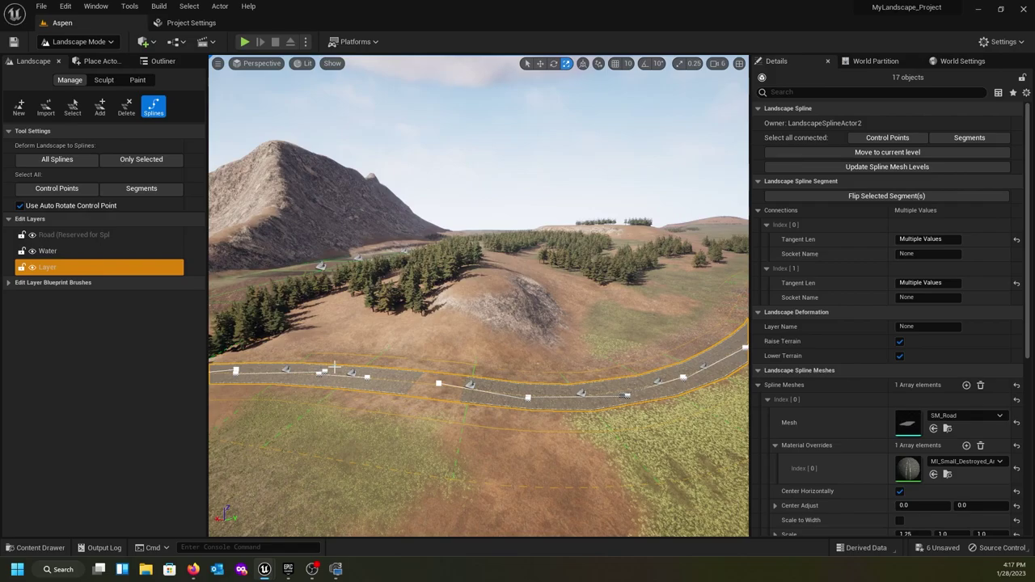
- Create a new landscape edit layer and rename it Fence
{"action": "right_click_drag", "start_coordinate": [372, 435], "coordinate": [534, 444]}
{"action": "right_click_drag", "start_coordinate": [425, 427], "coordinate": [334, 417]}
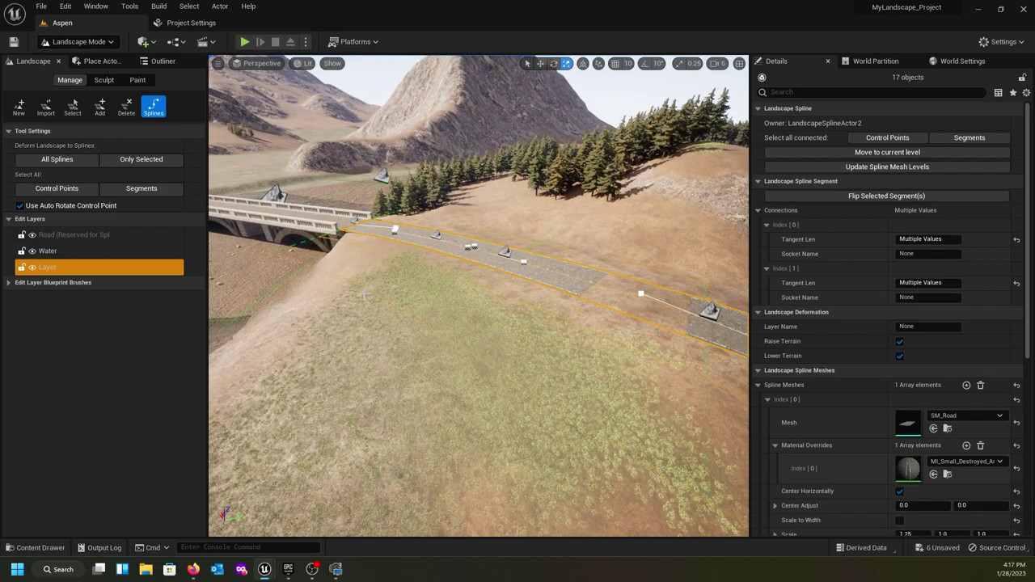
{"action": "right_click_drag", "start_coordinate": [518, 356], "coordinate": [652, 394]}
{"action": "right_click_drag", "start_coordinate": [474, 337], "coordinate": [716, 344]}
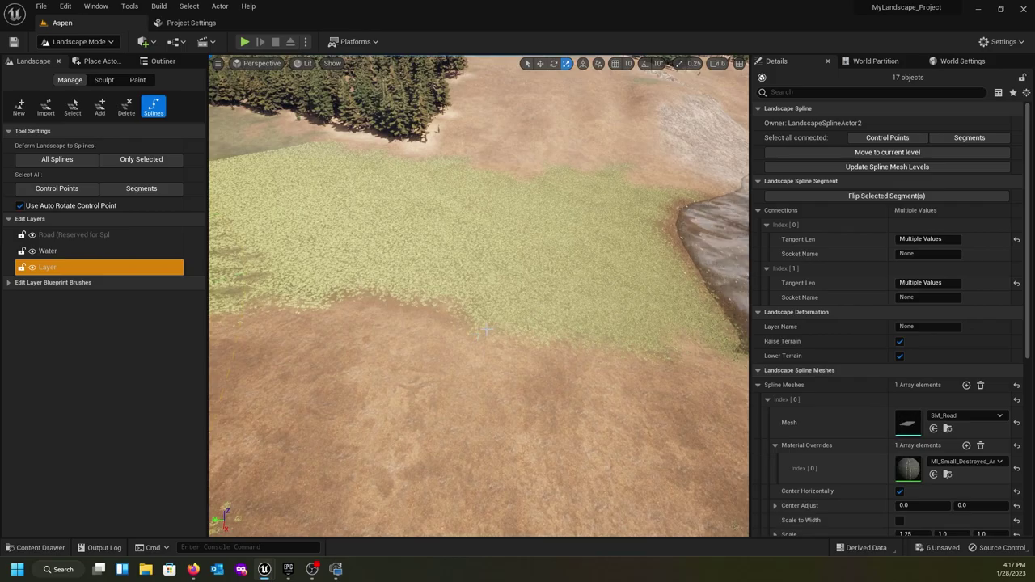
{"action": "right_click_drag", "start_coordinate": [474, 337], "coordinate": [562, 267]}
{"action": "mouse_move", "coordinate": [525, 301]}
{"action": "right_mouse_down"}
{"action": "mouse_move", "coordinate": [508, 340]}
{"action": "mouse_move", "coordinate": [558, 339]}
{"action": "right_mouse_up"}
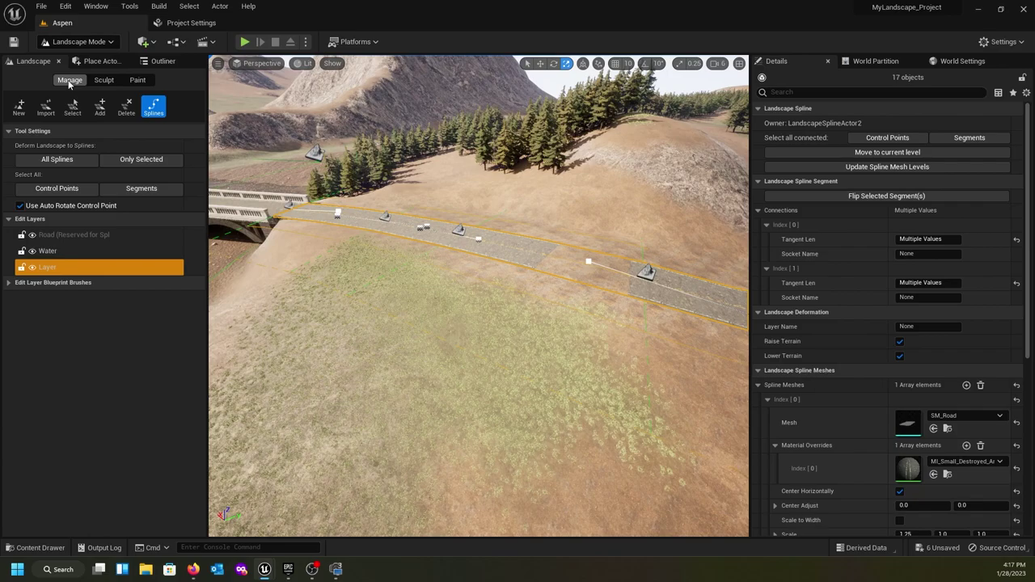
{"action": "right_click", "coordinate": [50, 269]}
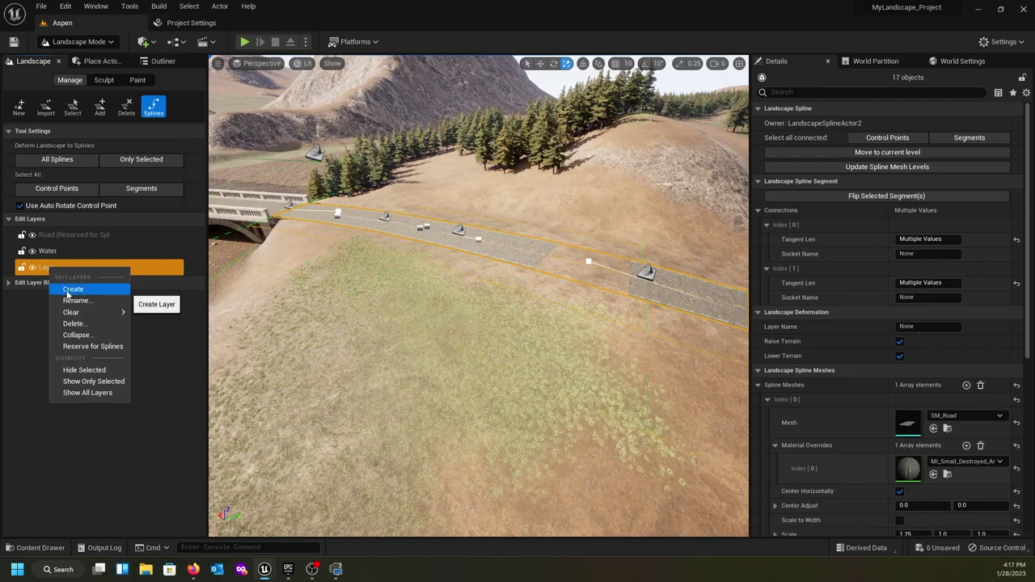
{"action": "left_click", "coordinate": [67, 289]}
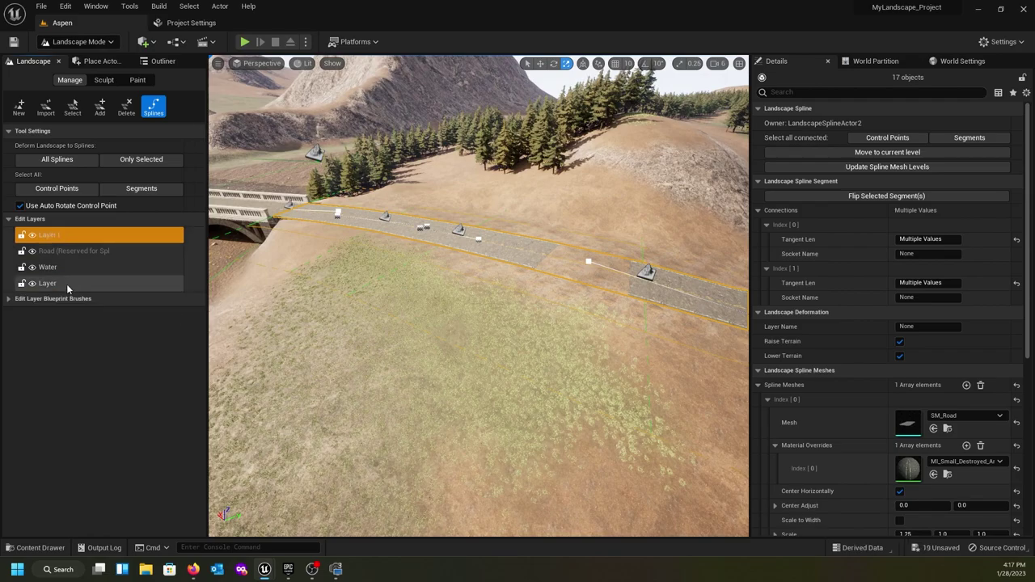
{"action": "right_click", "coordinate": [51, 236]}
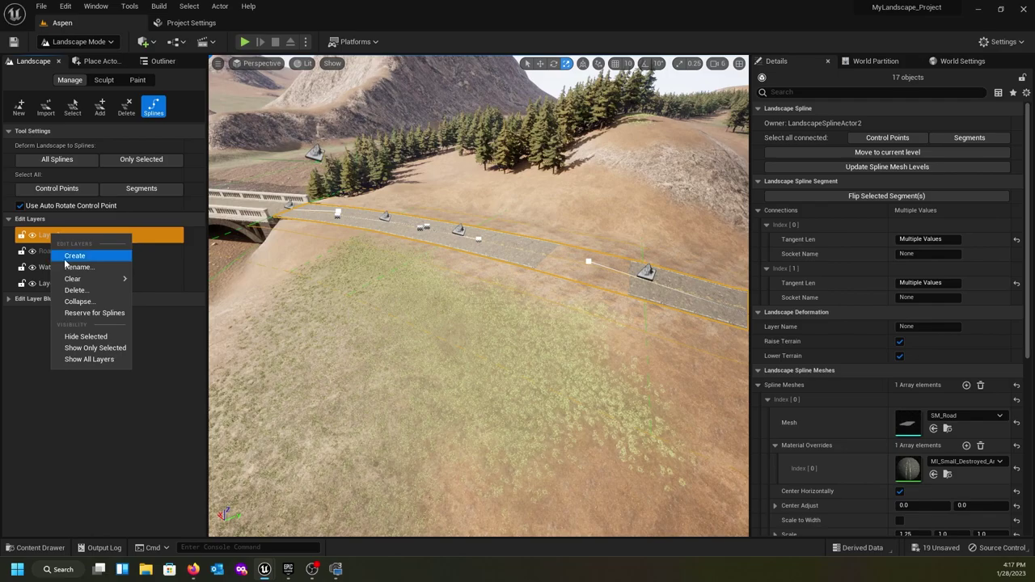
{"action": "left_click", "coordinate": [71, 266]}
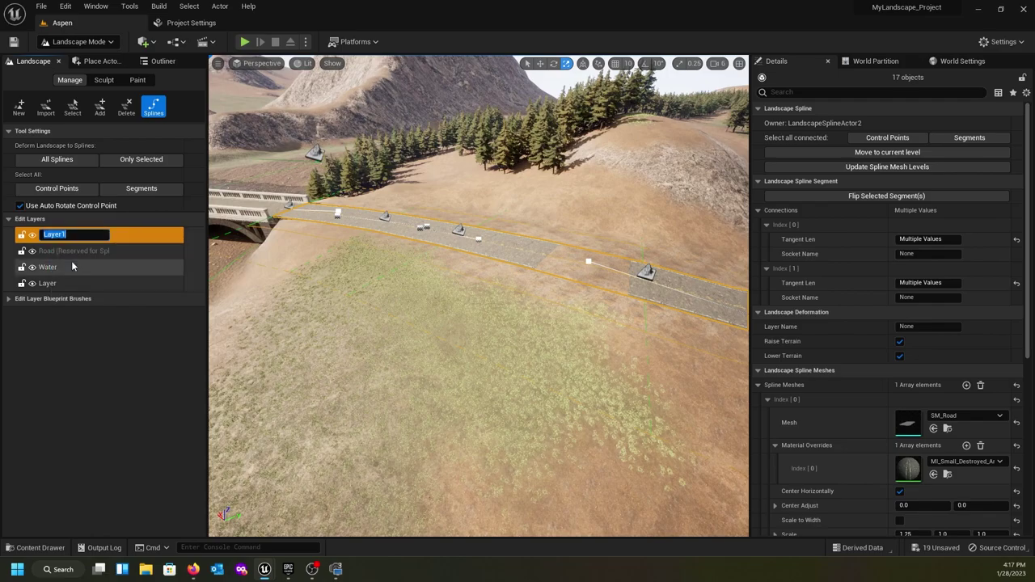
{"action": "type", "text": "Fence"}
{"action": "key", "text": "Return"}
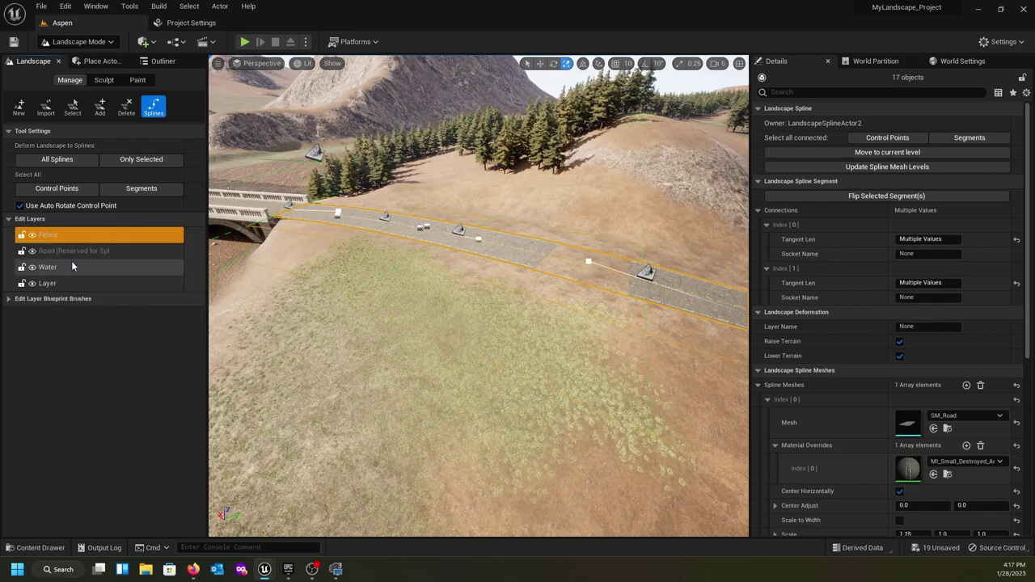
- Reserve the Fence edit layer for landscape splines and accept clearing its content
{"action": "left_click", "coordinate": [69, 236]}
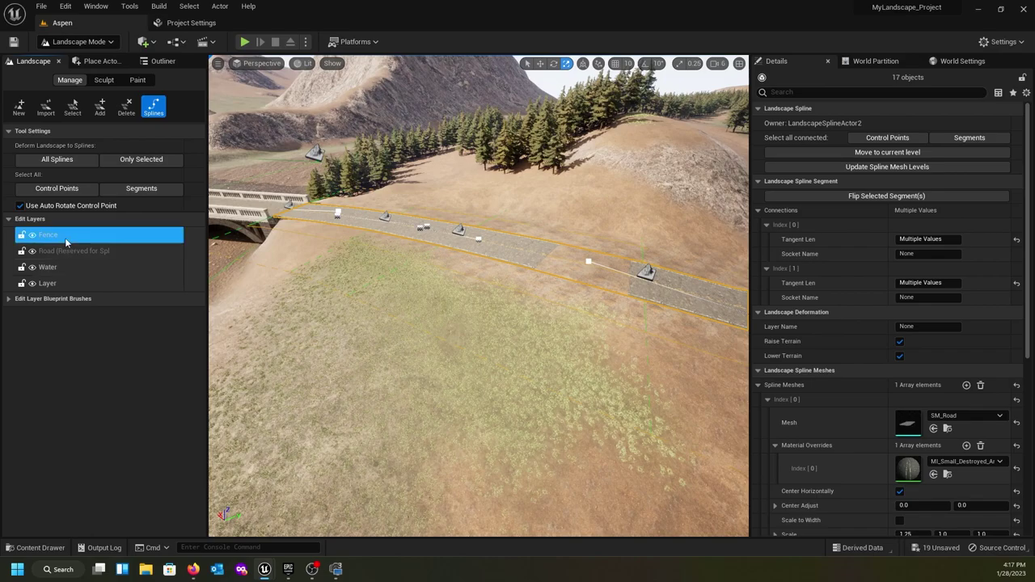
{"action": "left_click", "coordinate": [67, 235]}
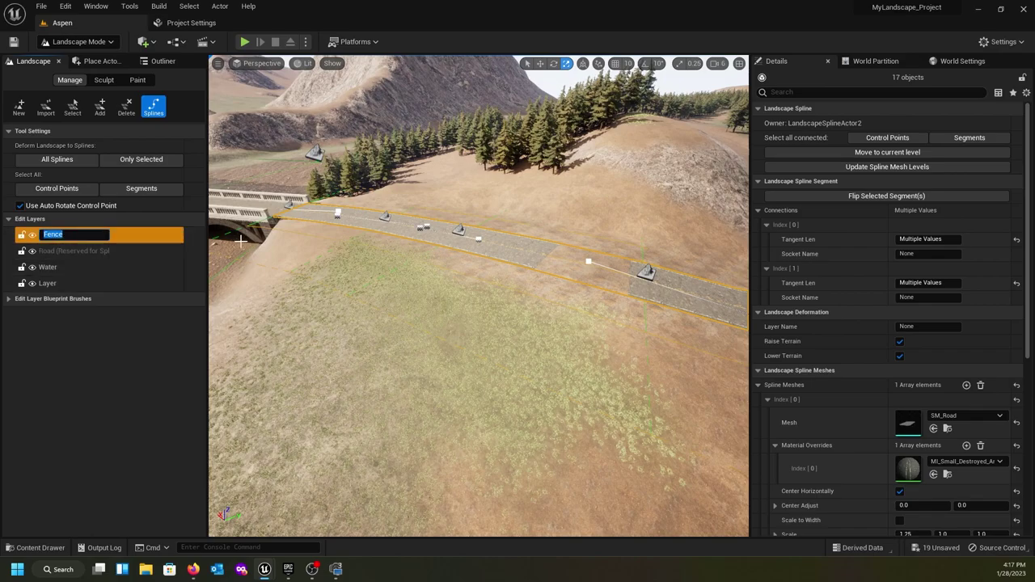
{"action": "left_click", "coordinate": [121, 240]}
{"action": "right_click", "coordinate": [122, 239]}
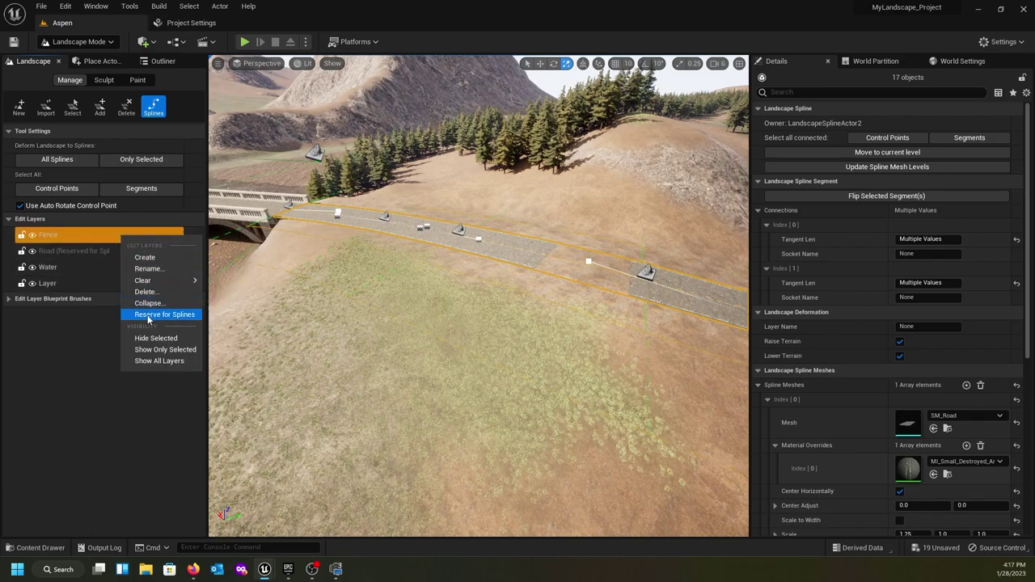
{"action": "left_click", "coordinate": [153, 314]}
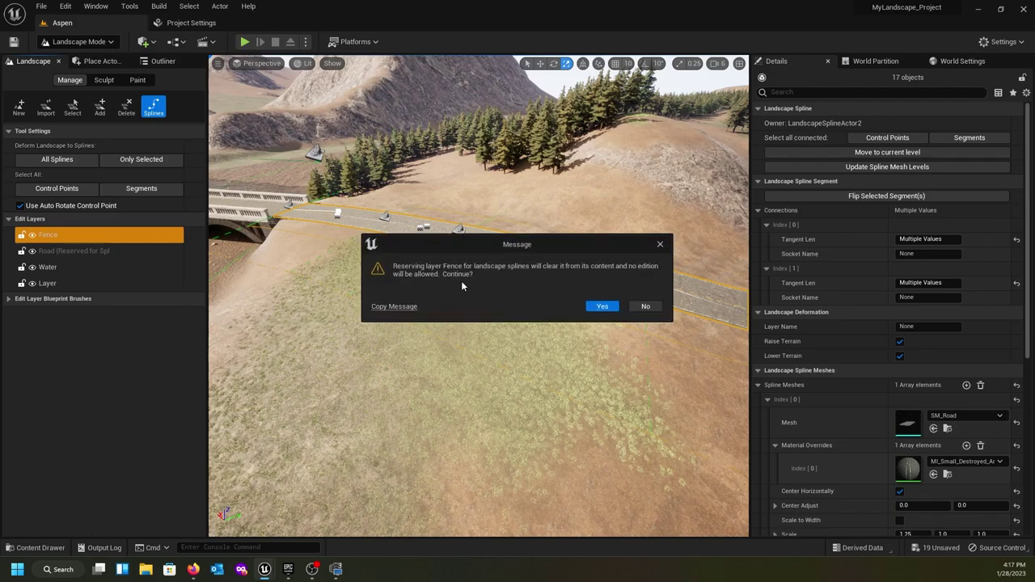
{"action": "left_click", "coordinate": [589, 307]}
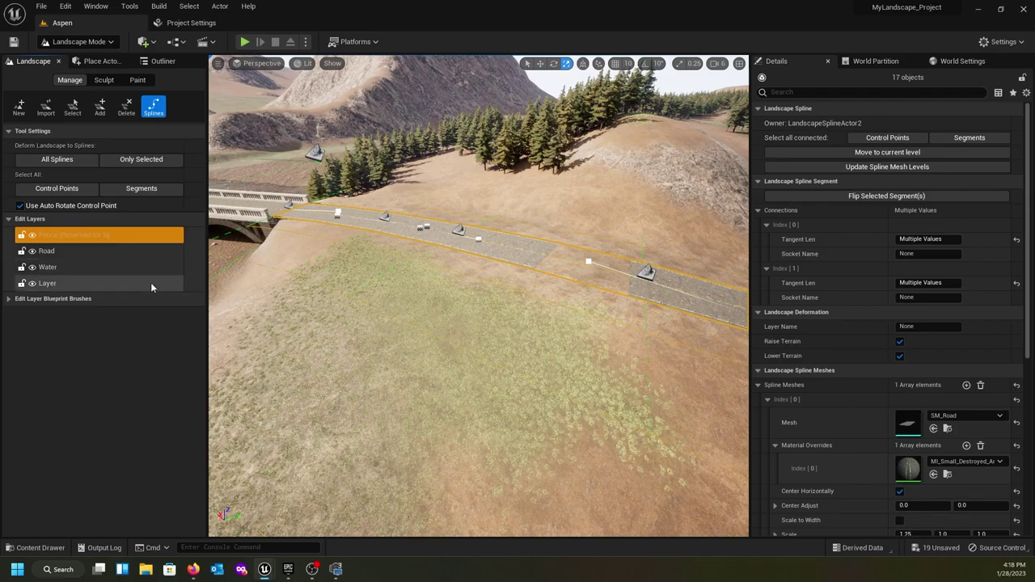
- Deselect the road spline and place two connected spline control points on the dirt beside the road to start the fence
{"action": "right_click_drag", "start_coordinate": [266, 329], "coordinate": [437, 344]}
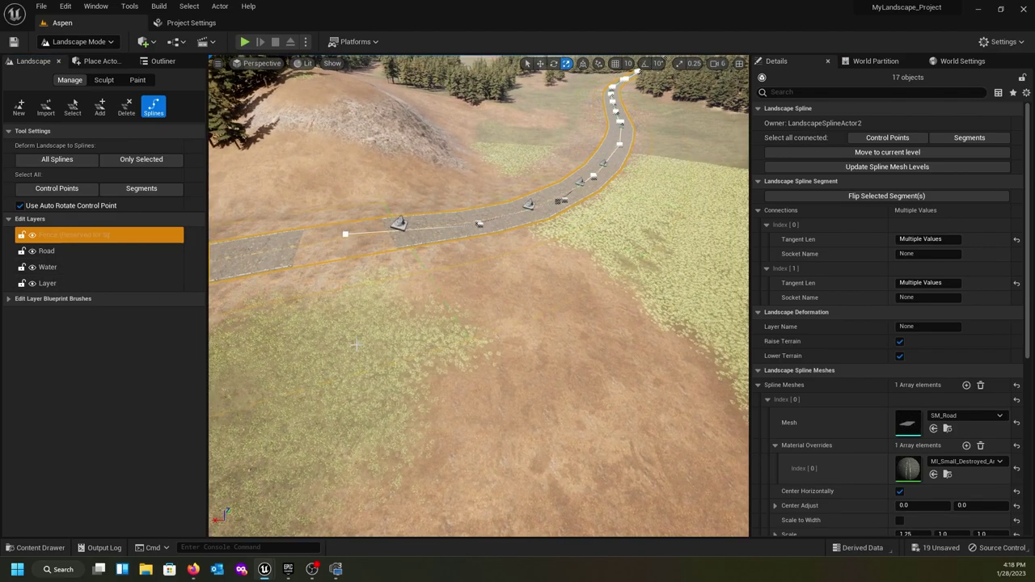
{"action": "right_click_drag", "start_coordinate": [355, 345], "coordinate": [361, 342]}
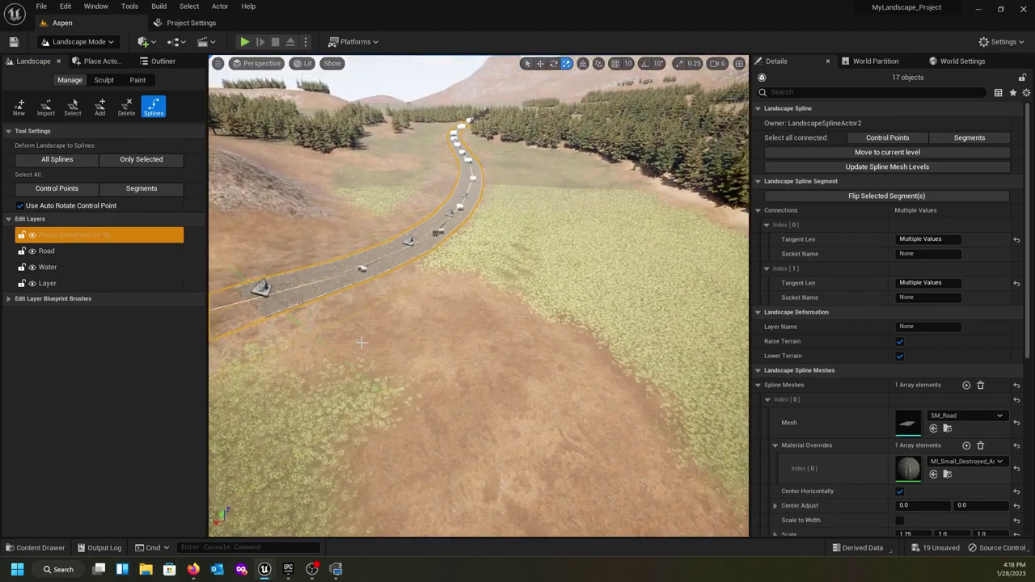
{"action": "left_click", "coordinate": [343, 305]}
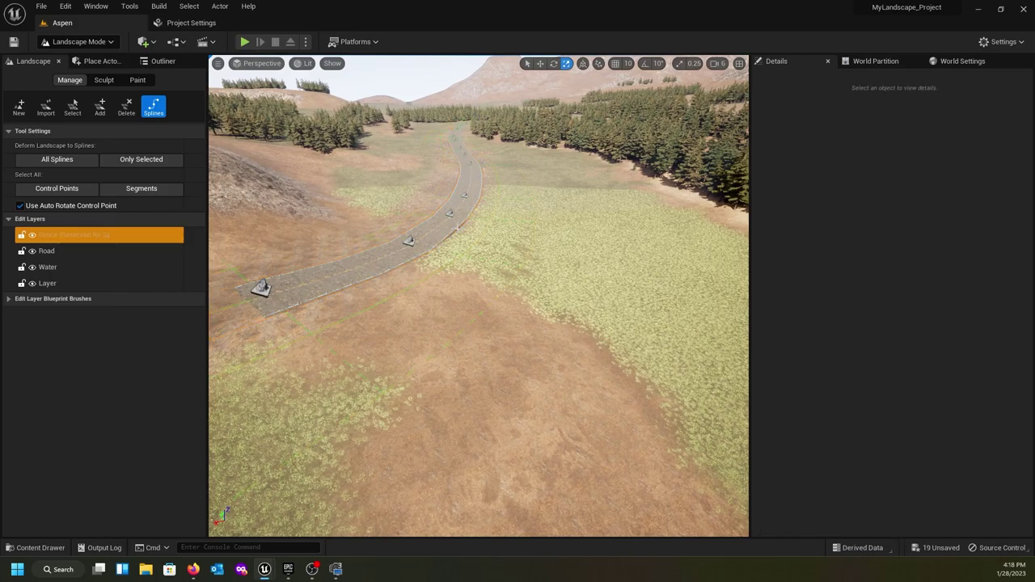
{"action": "left_click", "coordinate": [366, 296], "text": "ctrl"}
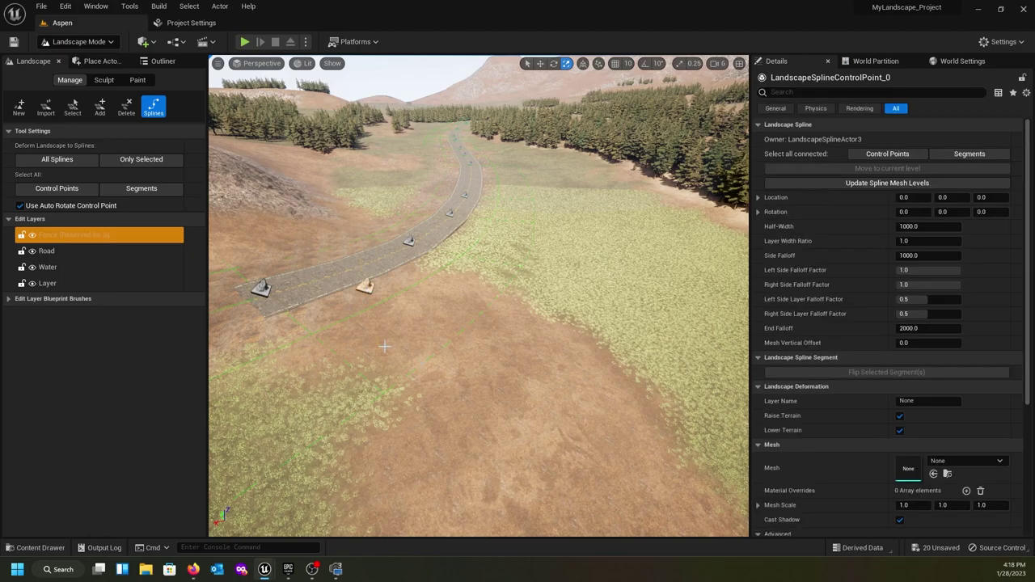
{"action": "scroll", "coordinate": [384, 346], "scroll_direction": "up", "scroll_amount": 8}
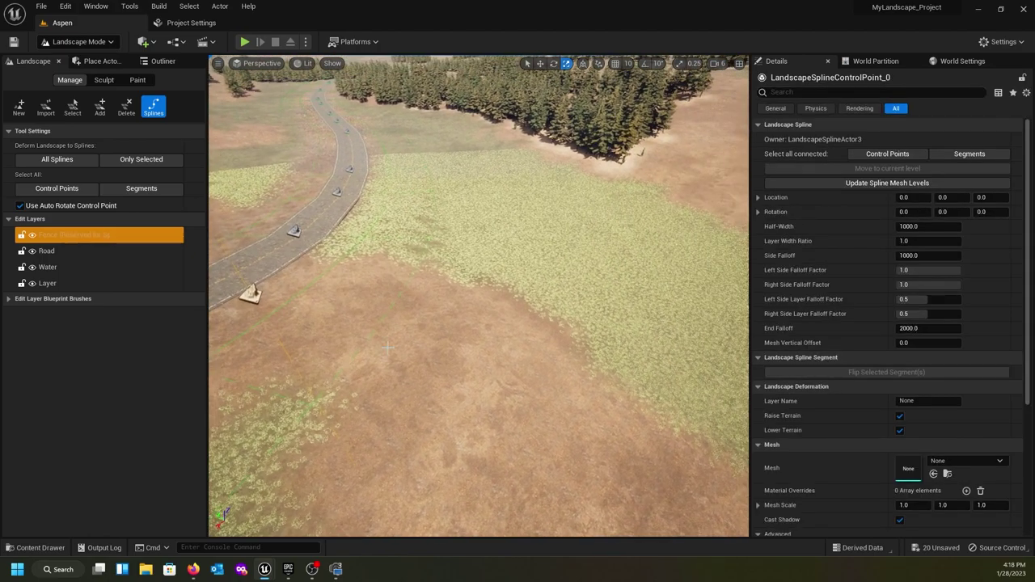
{"action": "left_click", "coordinate": [359, 318], "text": "ctrl"}
{"action": "scroll", "coordinate": [359, 318], "scroll_direction": "down", "scroll_amount": 4}
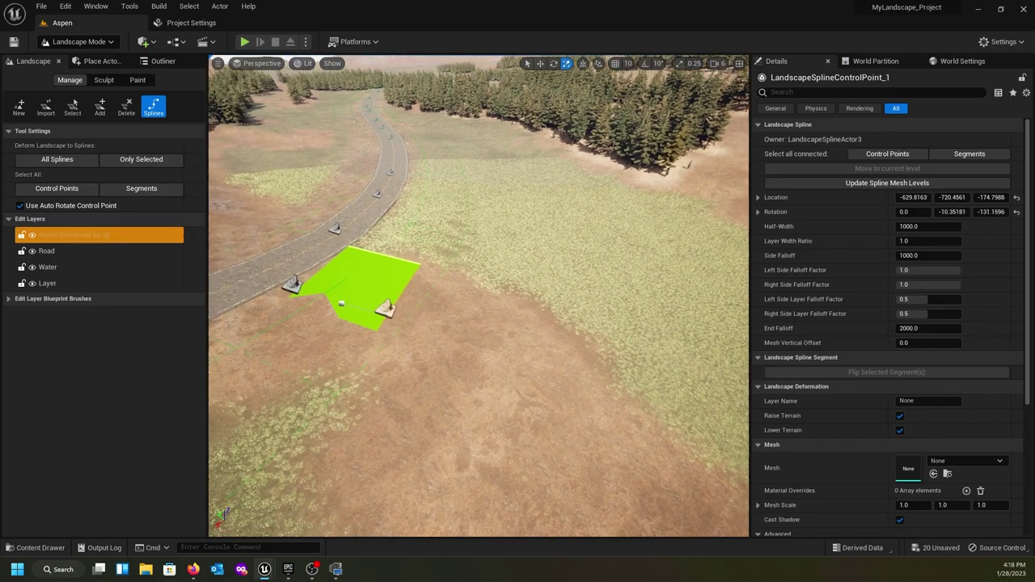
{"action": "right_click_drag", "start_coordinate": [359, 318], "coordinate": [301, 257]}
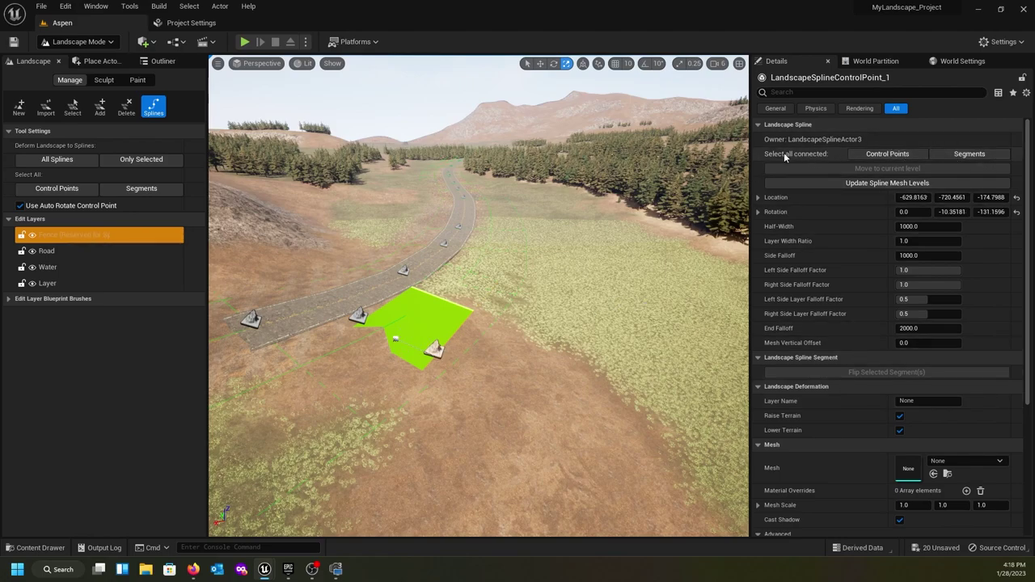
- Select the new spline's connected segment, add one spline mesh entry to it, and expand that entry's settings
{"action": "left_click", "coordinate": [952, 153]}
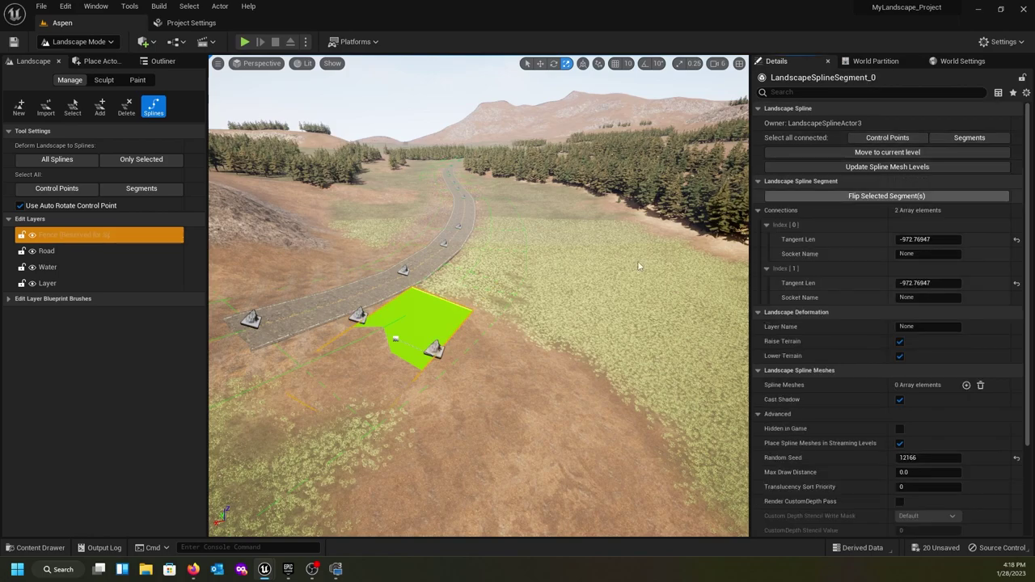
{"action": "scroll", "coordinate": [902, 304], "scroll_direction": "down", "scroll_amount": 3}
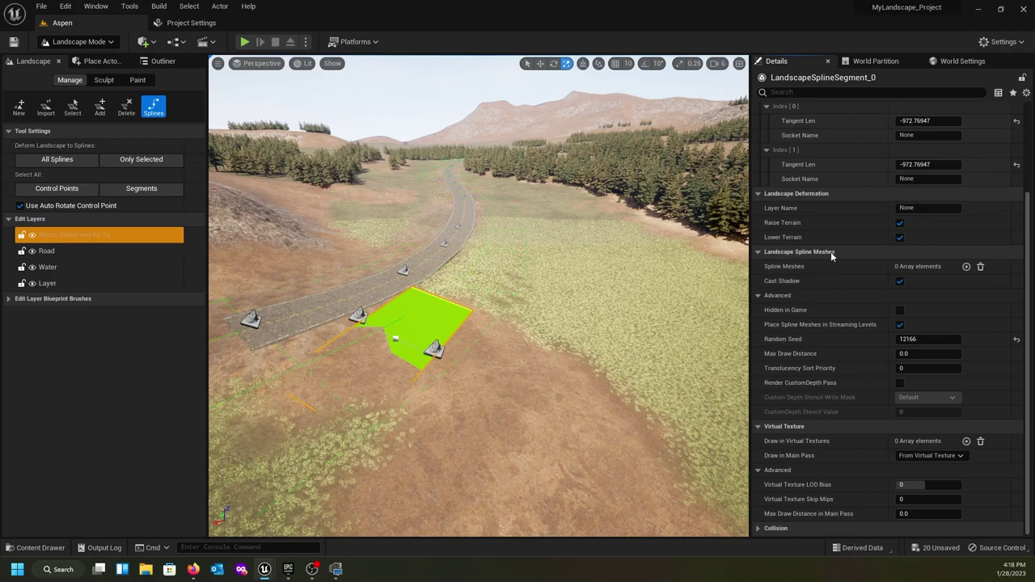
{"action": "left_click", "coordinate": [966, 266]}
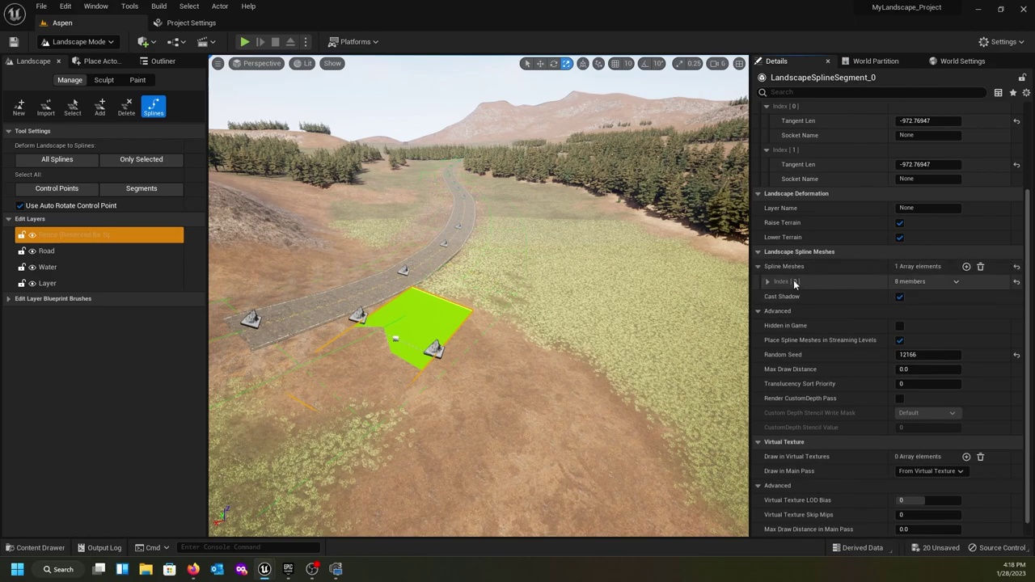
{"action": "left_click", "coordinate": [768, 282]}
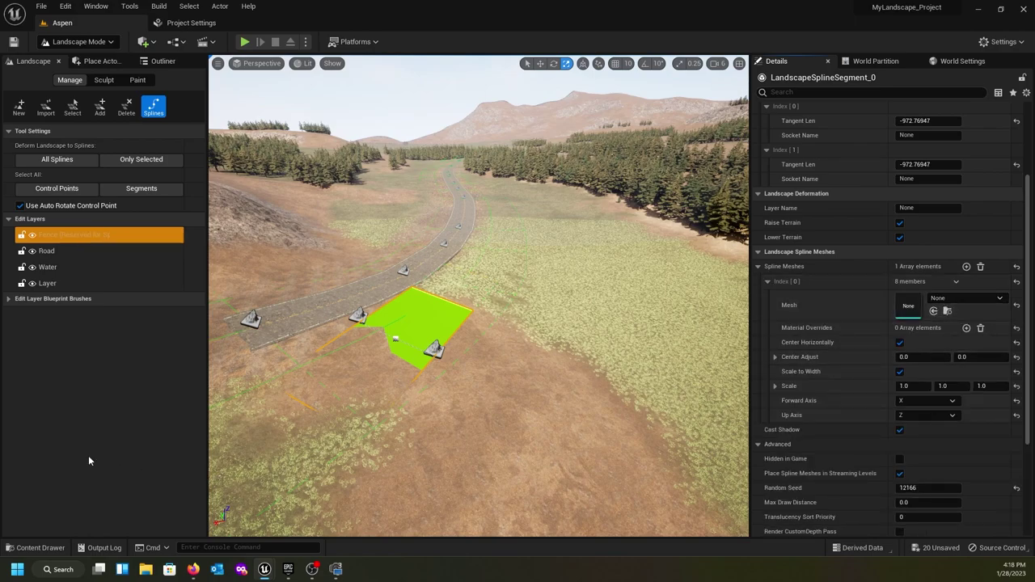
- Assign SM_Fence06_6 from CityPark's Meshes/Props folder as the mesh of the segment's spline mesh entry
{"action": "left_click", "coordinate": [41, 548]}
{"action": "mouse_move", "coordinate": [351, 468]}
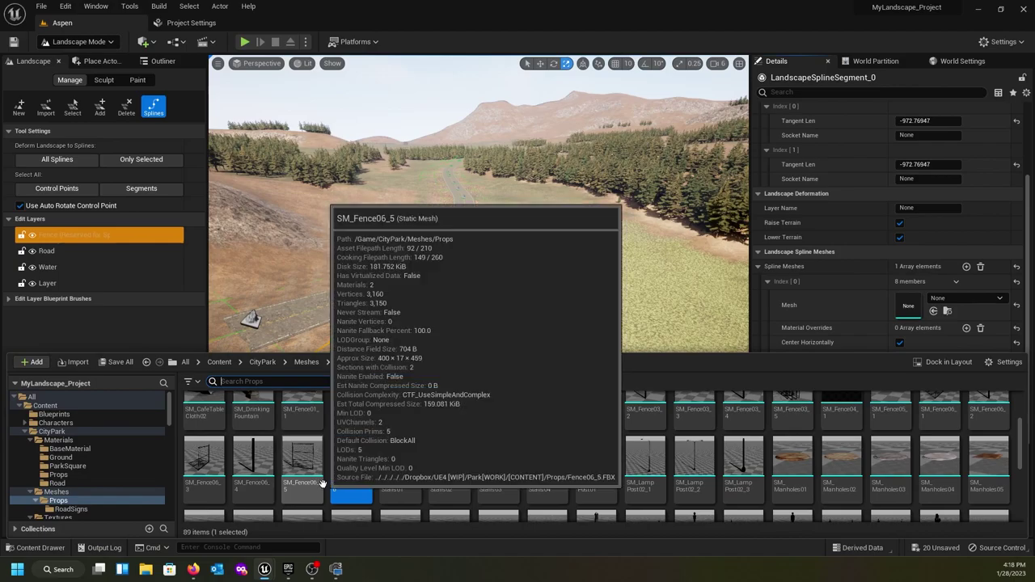
{"action": "left_click_drag", "start_coordinate": [352, 468], "coordinate": [898, 311]}
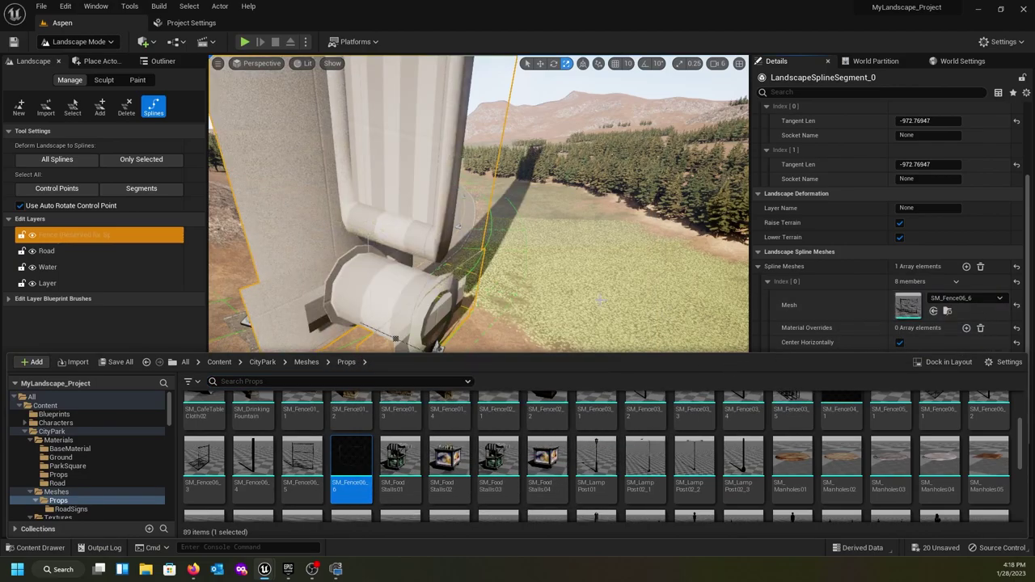
{"action": "right_click_drag", "start_coordinate": [602, 271], "coordinate": [574, 242]}
{"action": "right_click_drag", "start_coordinate": [486, 283], "coordinate": [486, 275]}
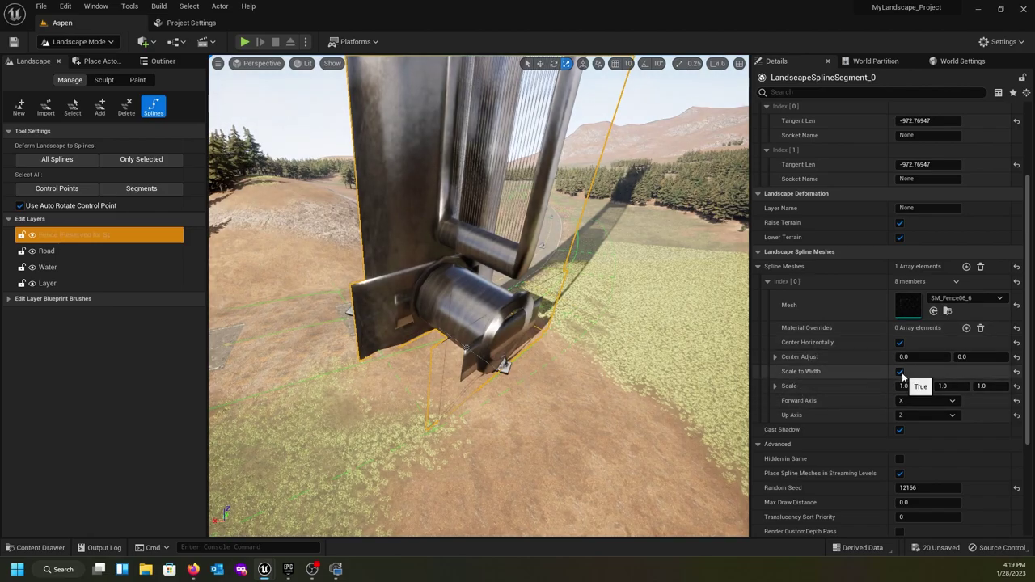
- Turn off Scale to Width for the fence spline mesh and check the fence's proportions beside the road
{"action": "left_click", "coordinate": [901, 373]}
{"action": "right_click_drag", "start_coordinate": [485, 323], "coordinate": [563, 317]}
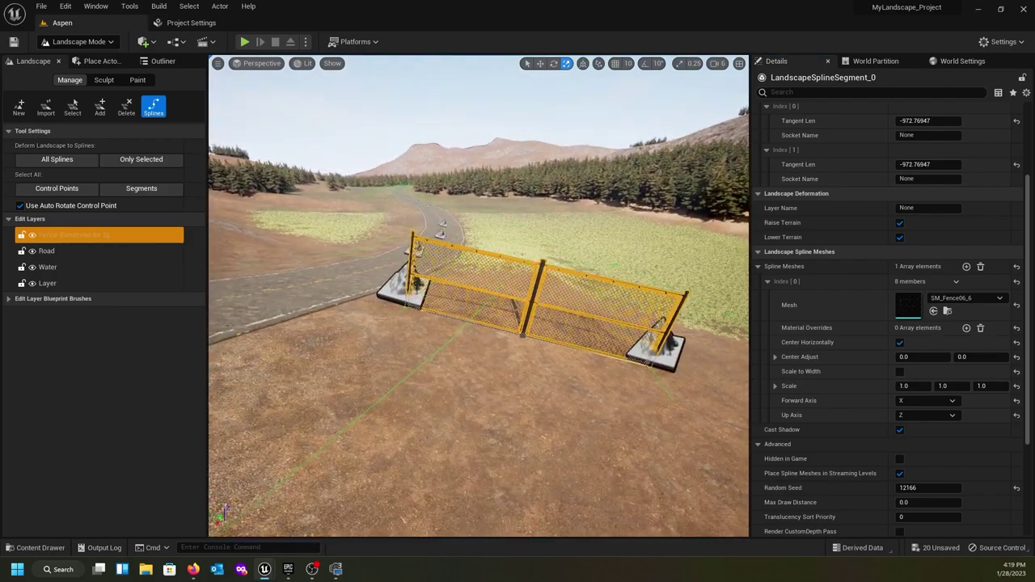
{"action": "right_click_drag", "start_coordinate": [469, 406], "coordinate": [463, 407]}
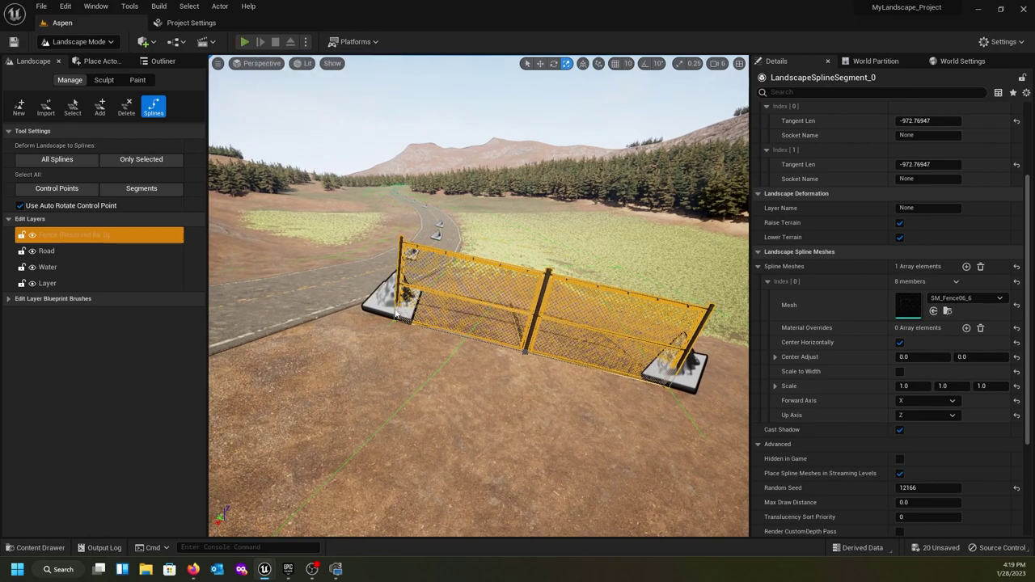
- Play the level and run the character around the fence to examine its size and placement, ending the play session
{"action": "key", "text": "alt+p"}
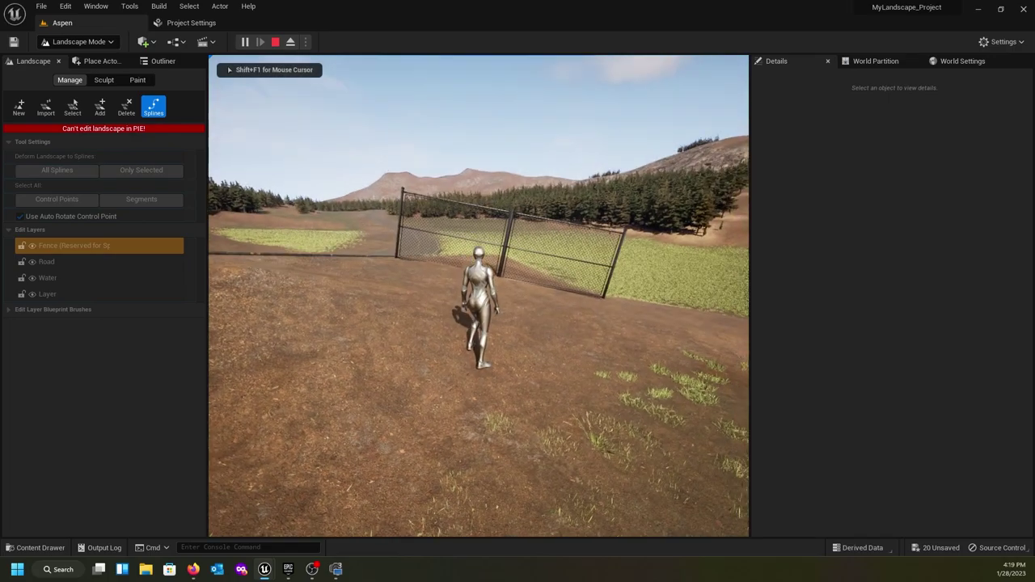
{"action": "key", "text": "w"}
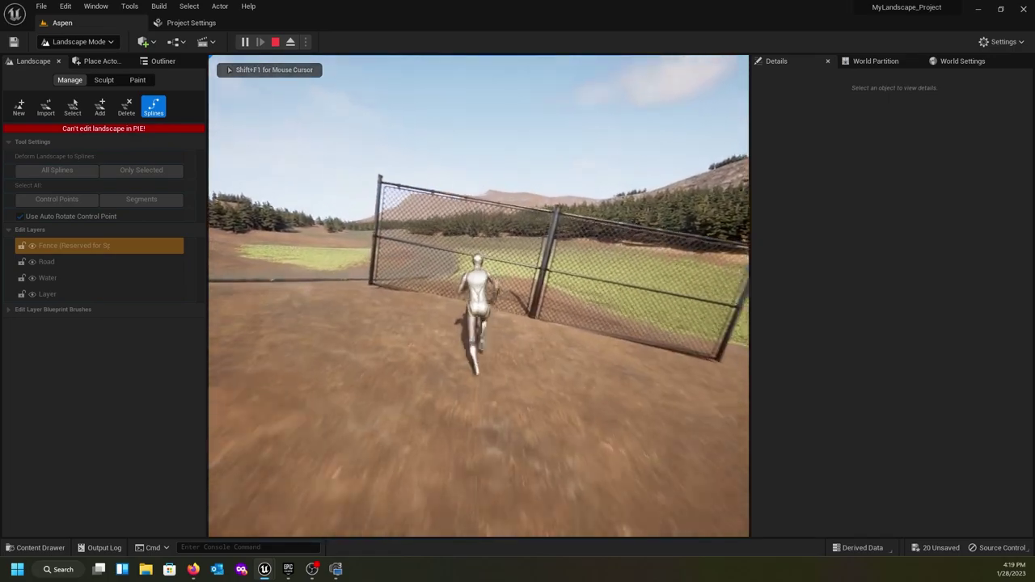
{"action": "key", "text": "w"}
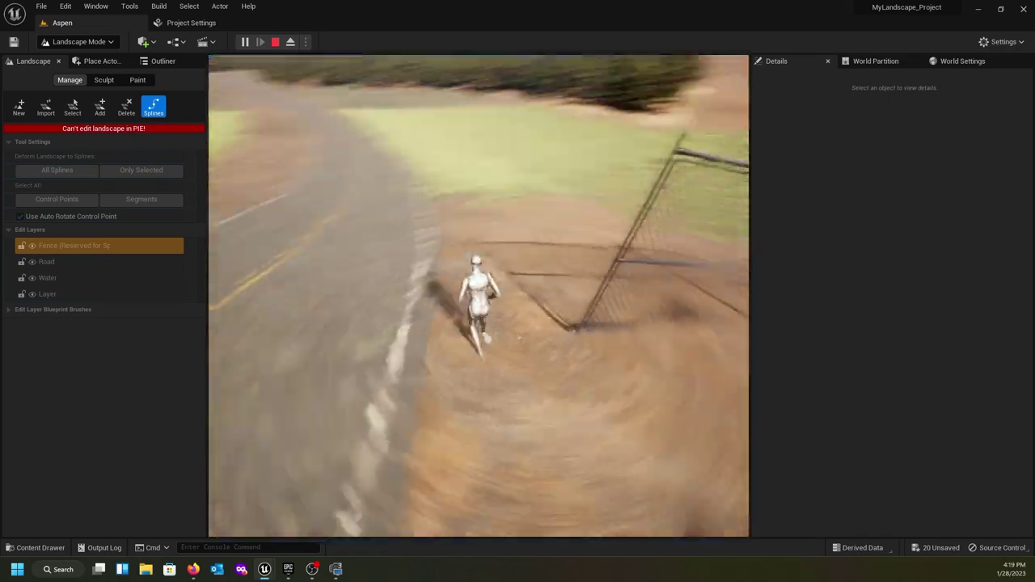
{"action": "key", "text": "w"}
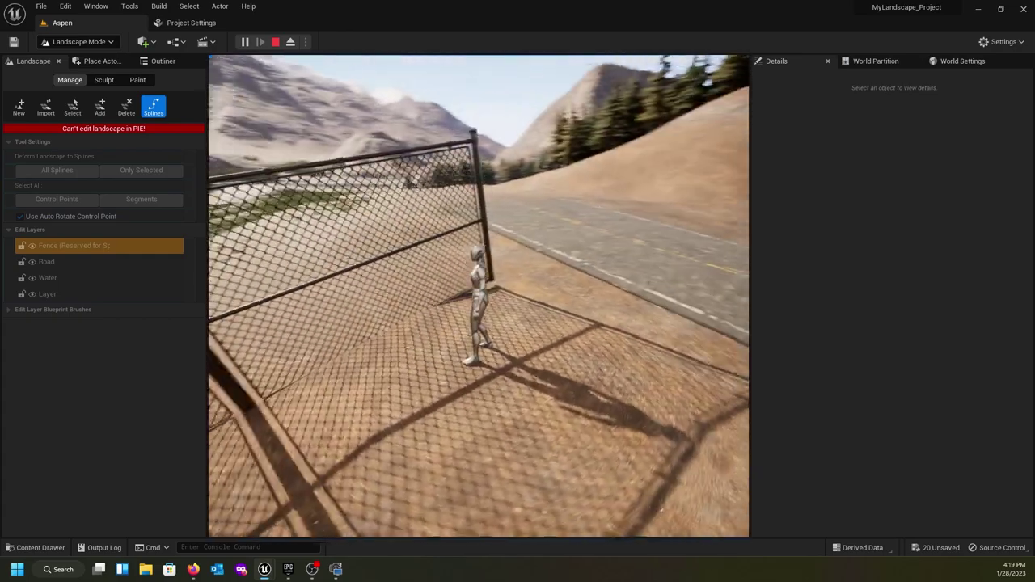
{"action": "key", "text": "w"}
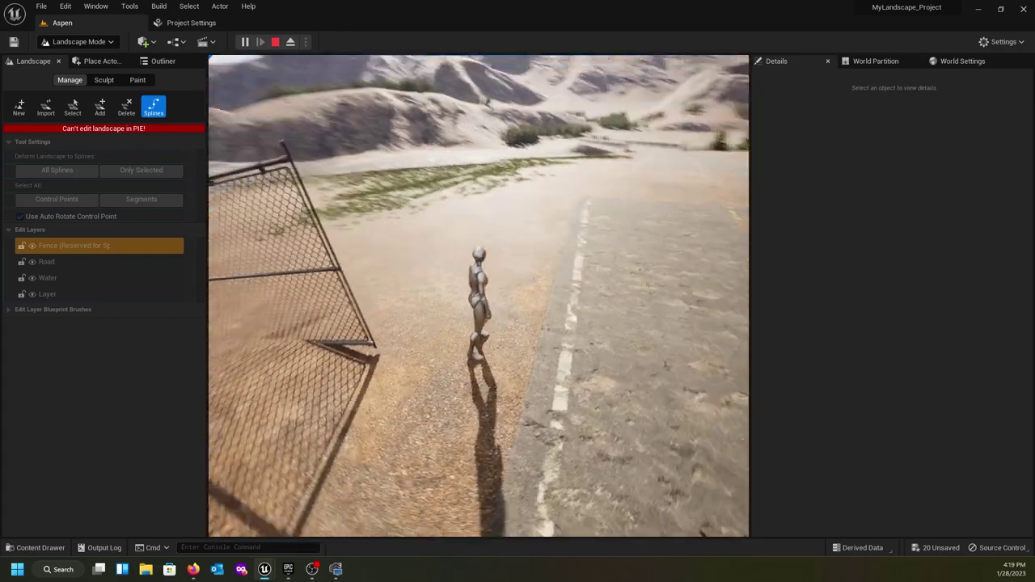
{"action": "key", "text": "w"}
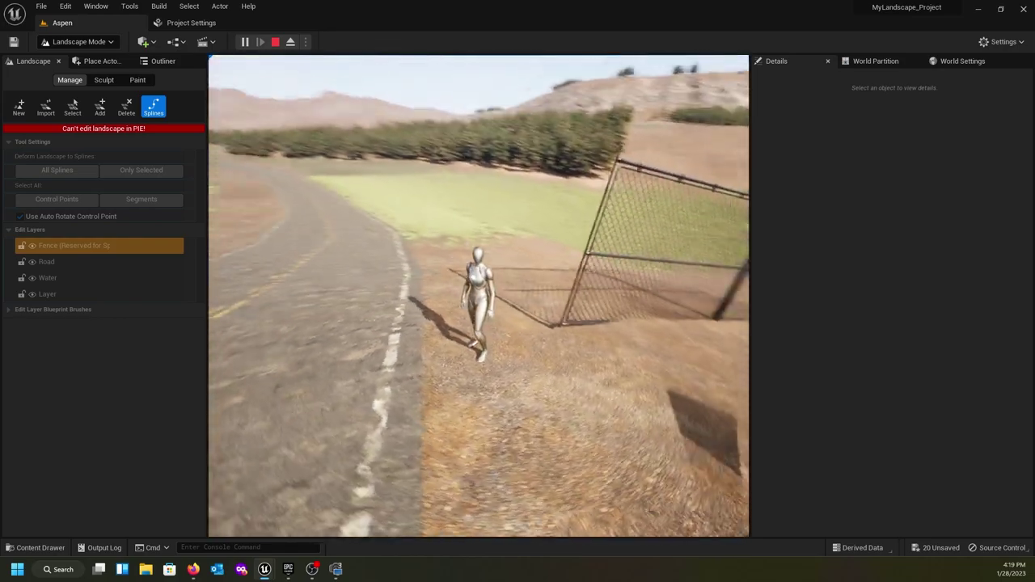
{"action": "key", "text": "w"}
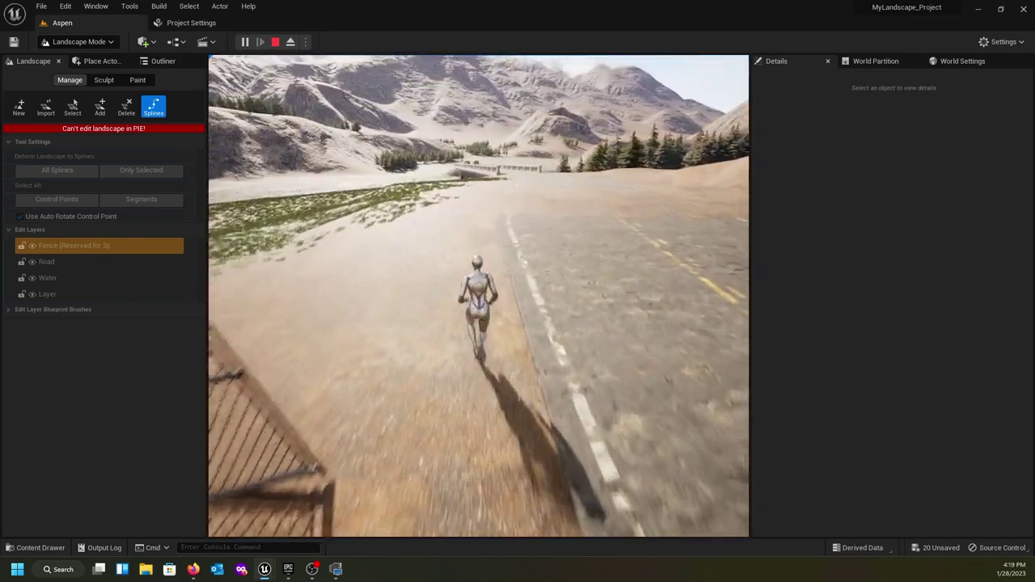
{"action": "key", "text": "w"}
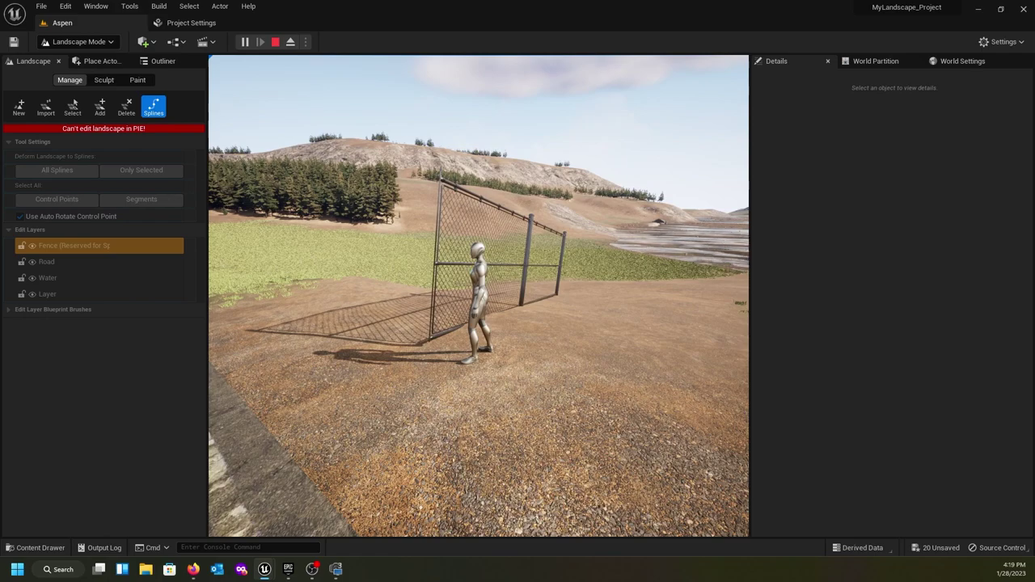
{"action": "key", "text": "Escape"}
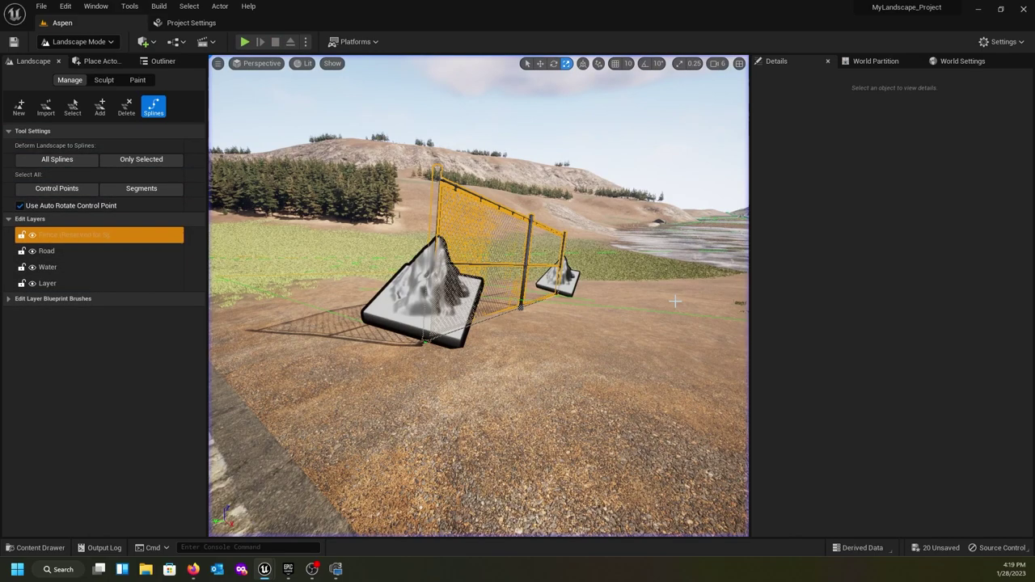
- Extend the fence spline from its far end control point with five more control points running across the dirt and grass away from the road
{"action": "key", "text": "w"}
{"action": "right_click_drag", "start_coordinate": [664, 313], "coordinate": [508, 360]}
{"action": "key", "text": "w"}
{"action": "key", "text": "s"}
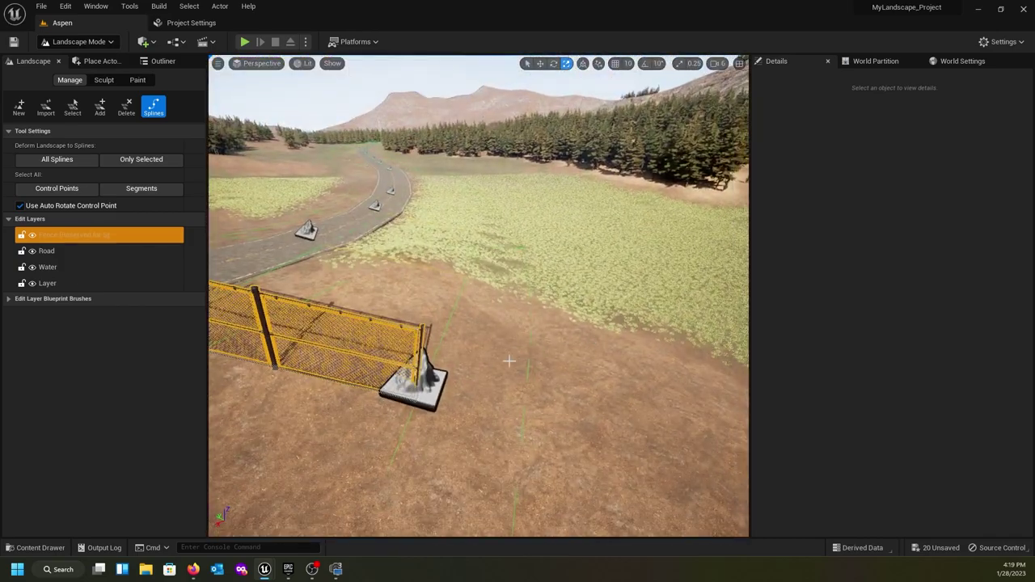
{"action": "left_click", "coordinate": [429, 378]}
{"action": "right_click_drag", "start_coordinate": [429, 378], "coordinate": [533, 368]}
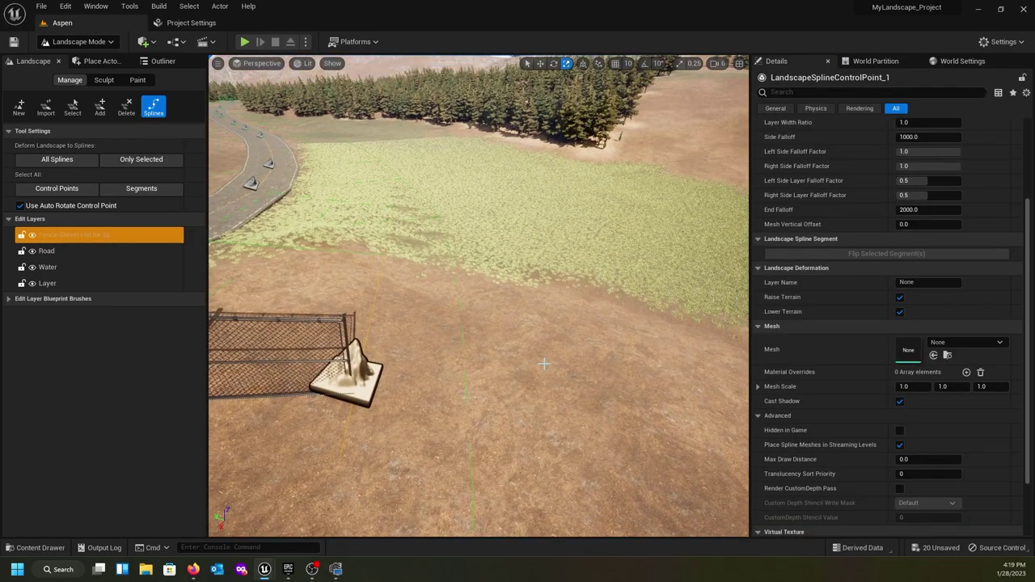
{"action": "left_click", "coordinate": [571, 363], "text": "ctrl"}
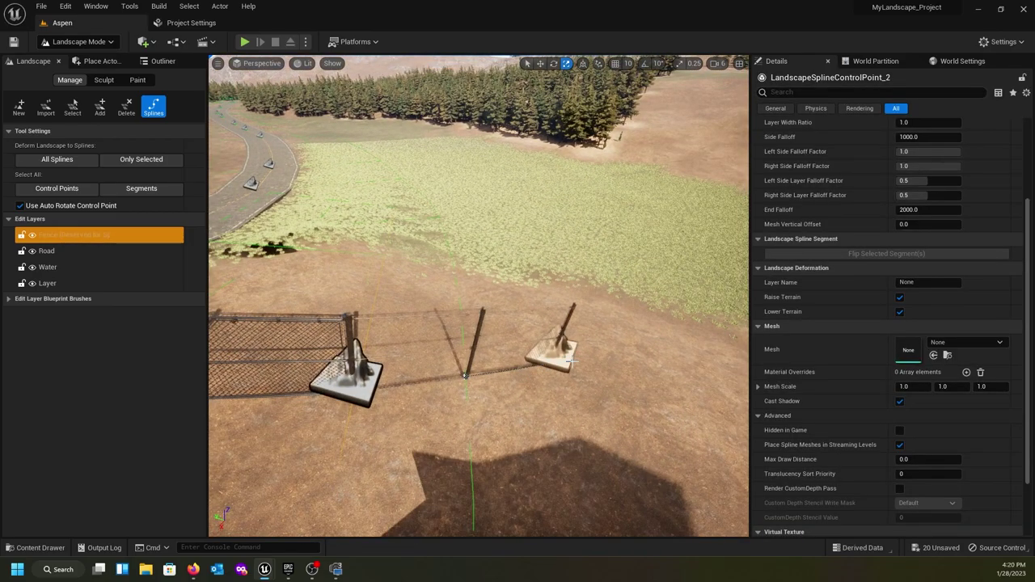
{"action": "left_click", "coordinate": [666, 317], "text": "ctrl"}
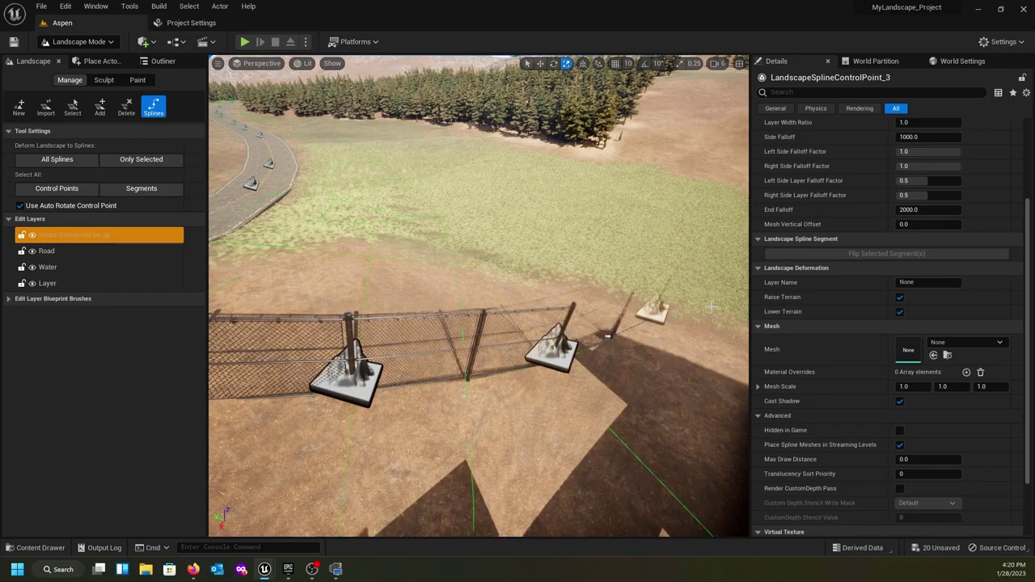
{"action": "right_click_drag", "start_coordinate": [721, 304], "coordinate": [769, 277]}
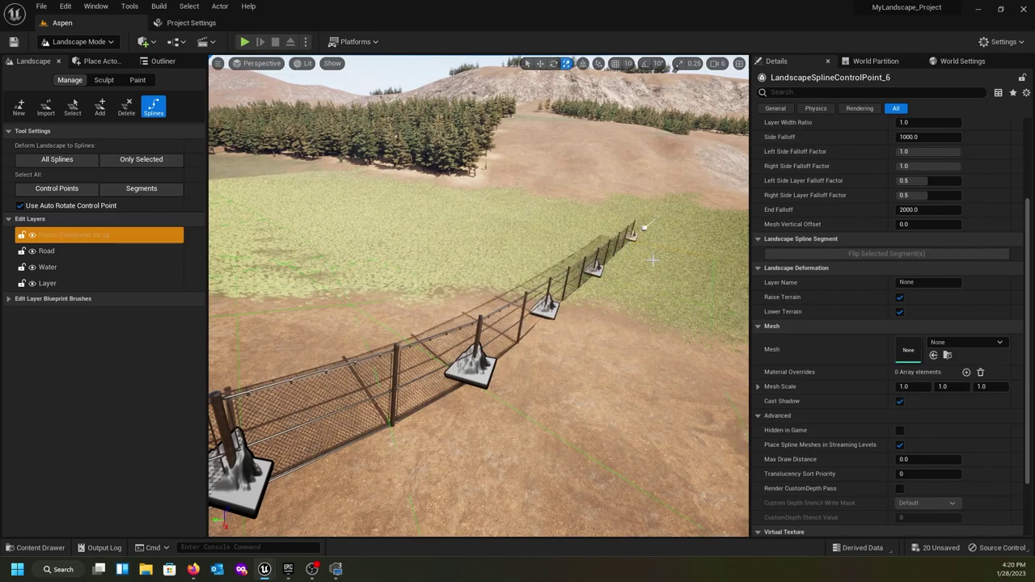
- Adjust the height of the fence's roadside end control point against the ground, lowering it slightly and raising it back
{"action": "mouse_move", "coordinate": [656, 271]}
{"action": "right_mouse_down"}
{"action": "mouse_move", "coordinate": [538, 284]}
{"action": "mouse_move", "coordinate": [639, 312]}
{"action": "mouse_move", "coordinate": [477, 310]}
{"action": "mouse_move", "coordinate": [550, 255]}
{"action": "mouse_move", "coordinate": [647, 257]}
{"action": "right_mouse_up"}
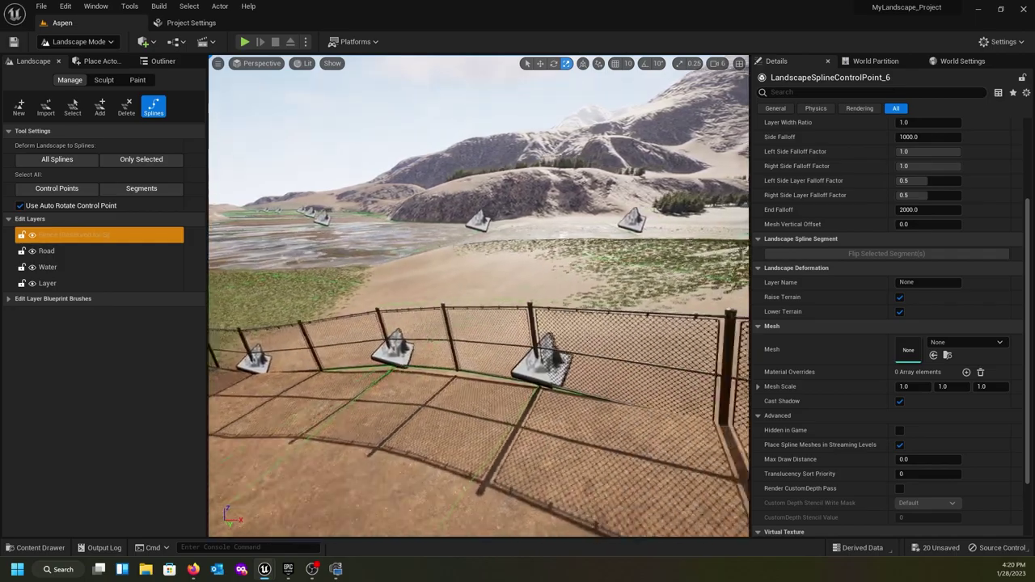
{"action": "right_click_drag", "start_coordinate": [479, 296], "coordinate": [576, 296]}
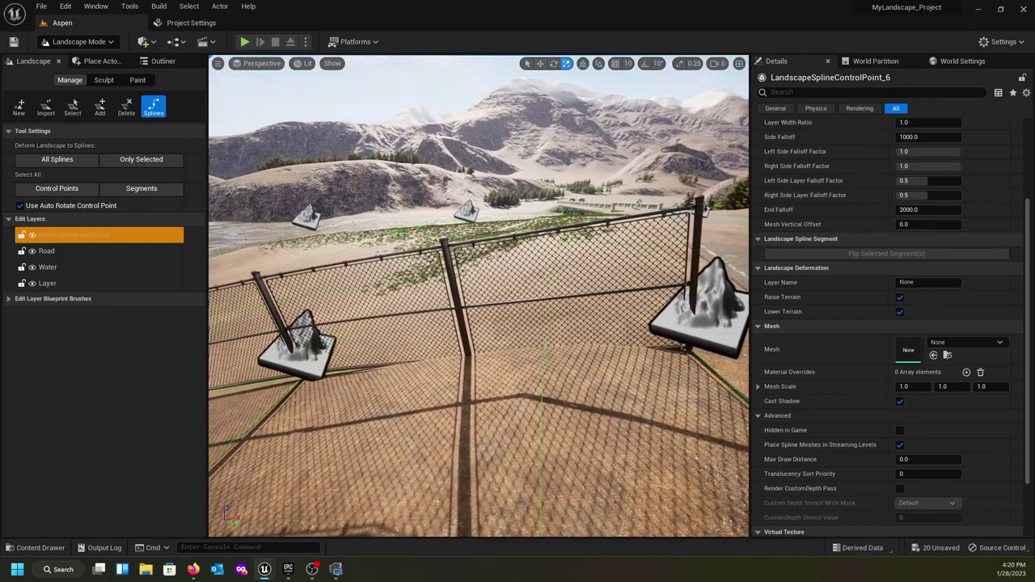
{"action": "mouse_move", "coordinate": [631, 265]}
{"action": "right_mouse_down"}
{"action": "mouse_move", "coordinate": [635, 285]}
{"action": "mouse_move", "coordinate": [625, 280]}
{"action": "right_mouse_up"}
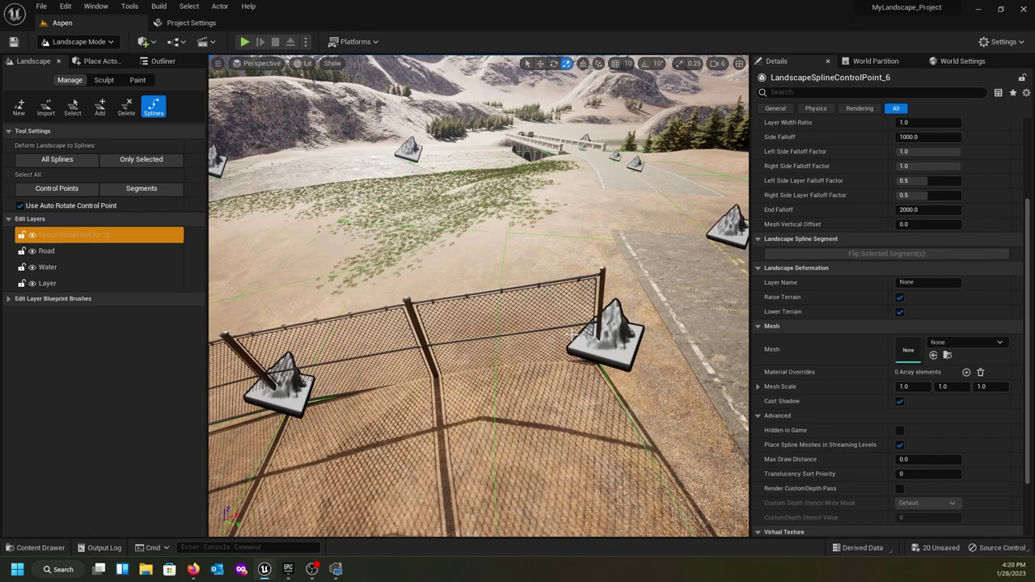
{"action": "left_click", "coordinate": [613, 333]}
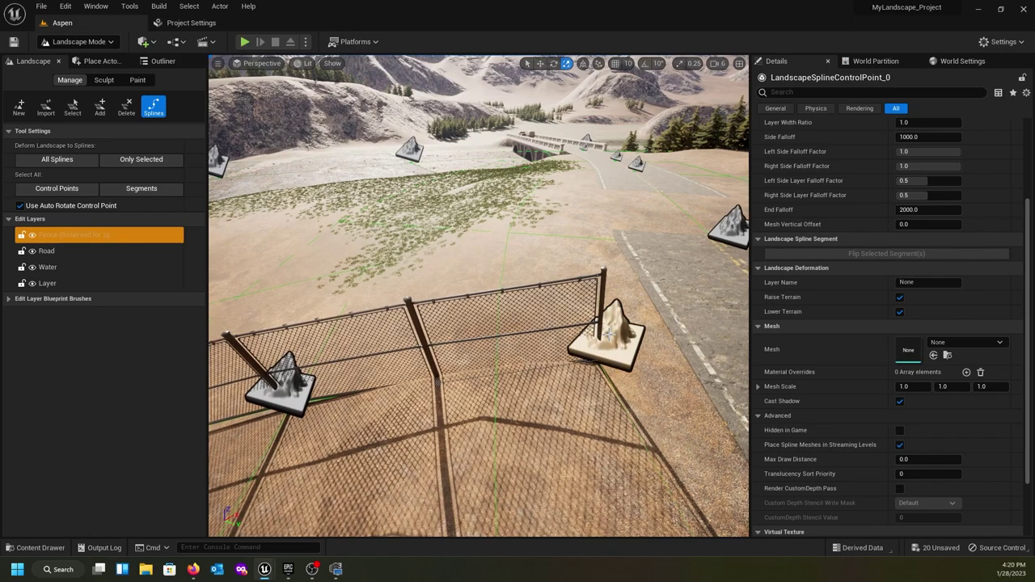
{"action": "key", "text": "w"}
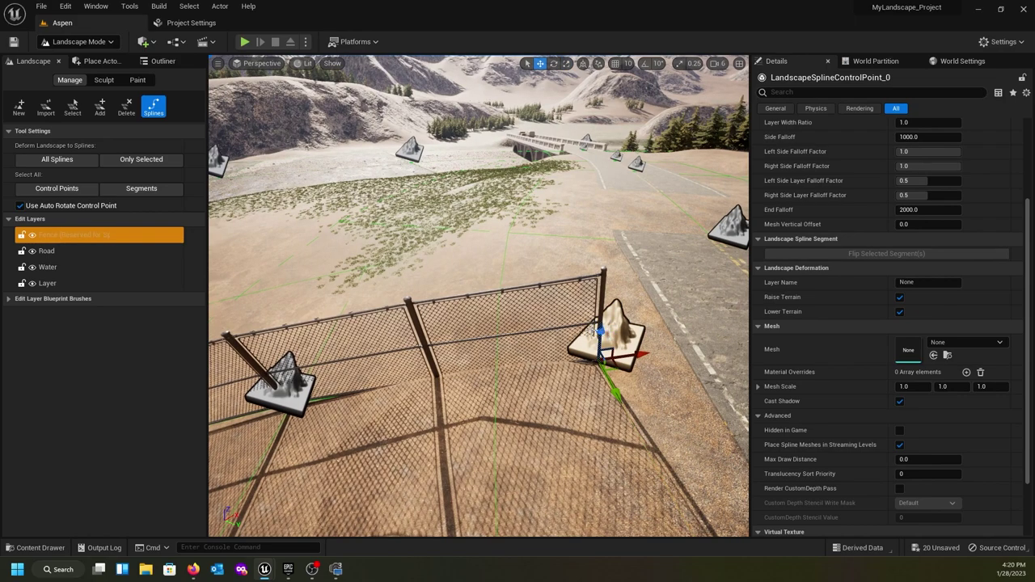
{"action": "left_click_drag", "start_coordinate": [598, 330], "coordinate": [599, 343]}
{"action": "right_click_drag", "start_coordinate": [555, 389], "coordinate": [608, 371]}
{"action": "right_click_drag", "start_coordinate": [434, 433], "coordinate": [313, 335]}
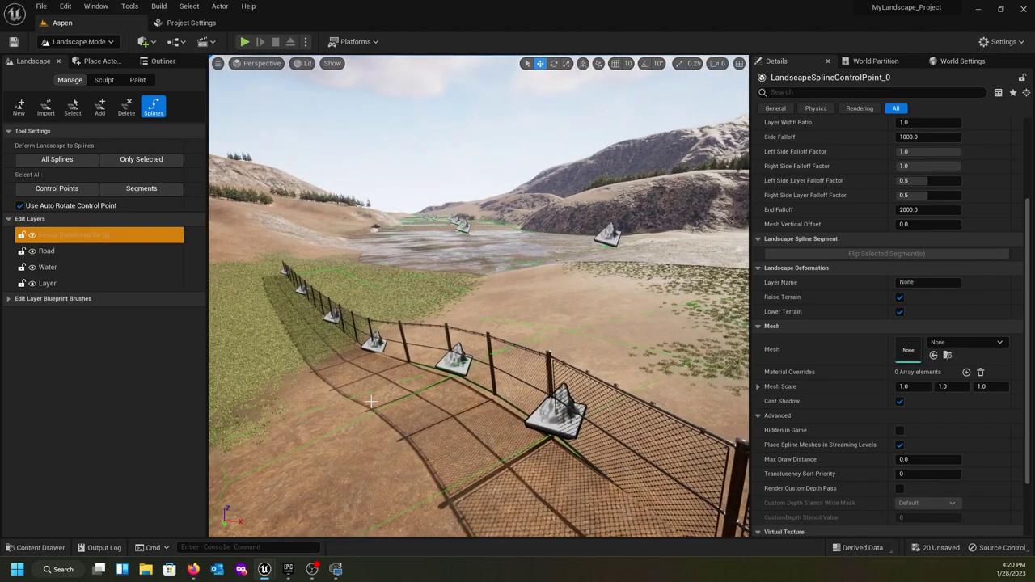
{"action": "right_click_drag", "start_coordinate": [370, 401], "coordinate": [463, 408]}
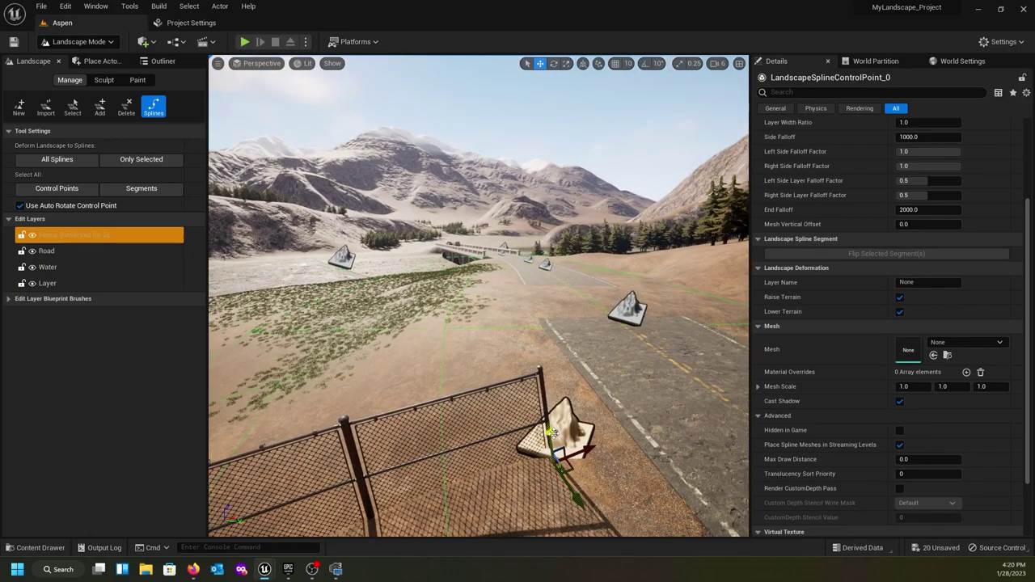
{"action": "left_click_drag", "start_coordinate": [549, 434], "coordinate": [547, 419]}
- Raise the fence's second control point from the road slightly and check how the neighbouring panels meet the ground
{"action": "left_click", "coordinate": [385, 493]}
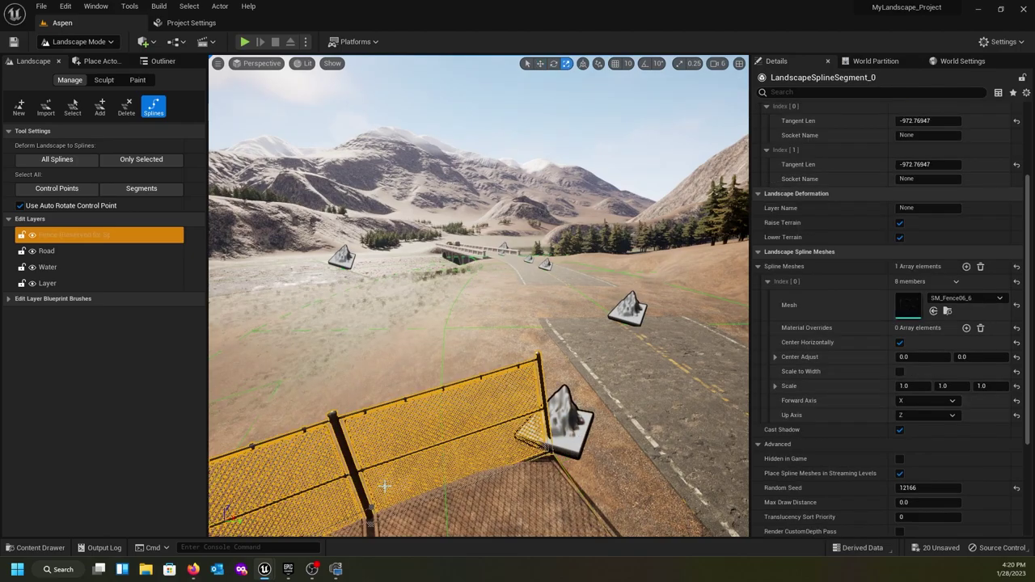
{"action": "right_click_drag", "start_coordinate": [385, 493], "coordinate": [386, 478]}
{"action": "left_click", "coordinate": [560, 489]}
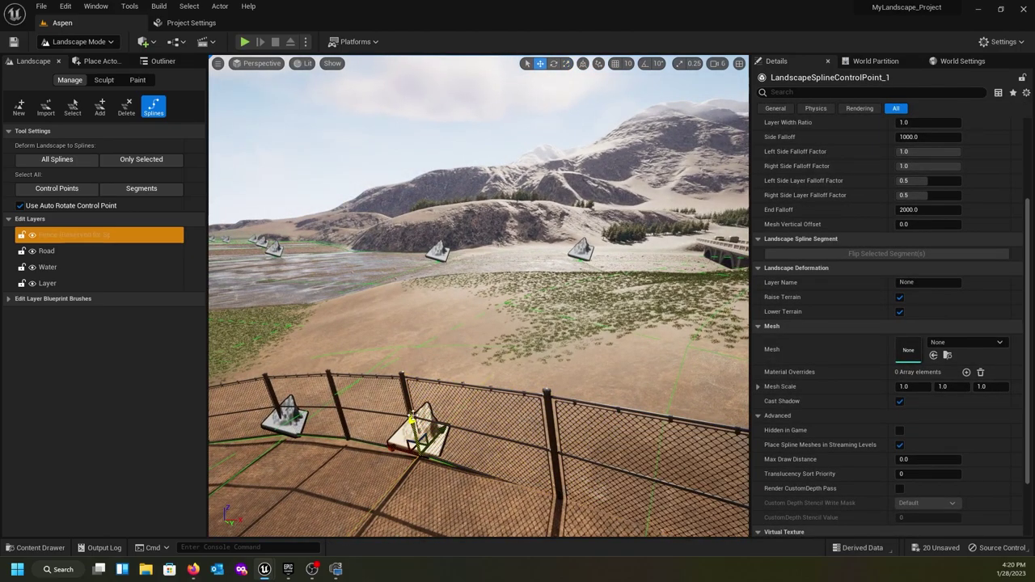
{"action": "left_click_drag", "start_coordinate": [412, 419], "coordinate": [410, 412]}
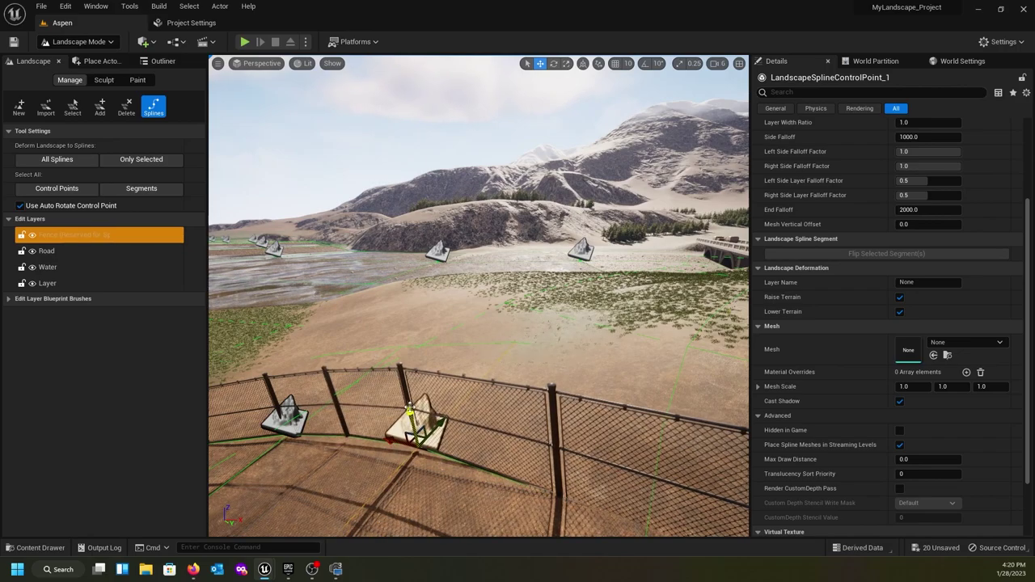
{"action": "mouse_move", "coordinate": [410, 434]}
{"action": "right_mouse_down"}
{"action": "mouse_move", "coordinate": [477, 465]}
{"action": "mouse_move", "coordinate": [497, 462]}
{"action": "mouse_move", "coordinate": [416, 469]}
{"action": "mouse_move", "coordinate": [388, 486]}
{"action": "mouse_move", "coordinate": [407, 421]}
{"action": "right_mouse_up"}
{"action": "right_click_drag", "start_coordinate": [566, 342], "coordinate": [557, 346]}
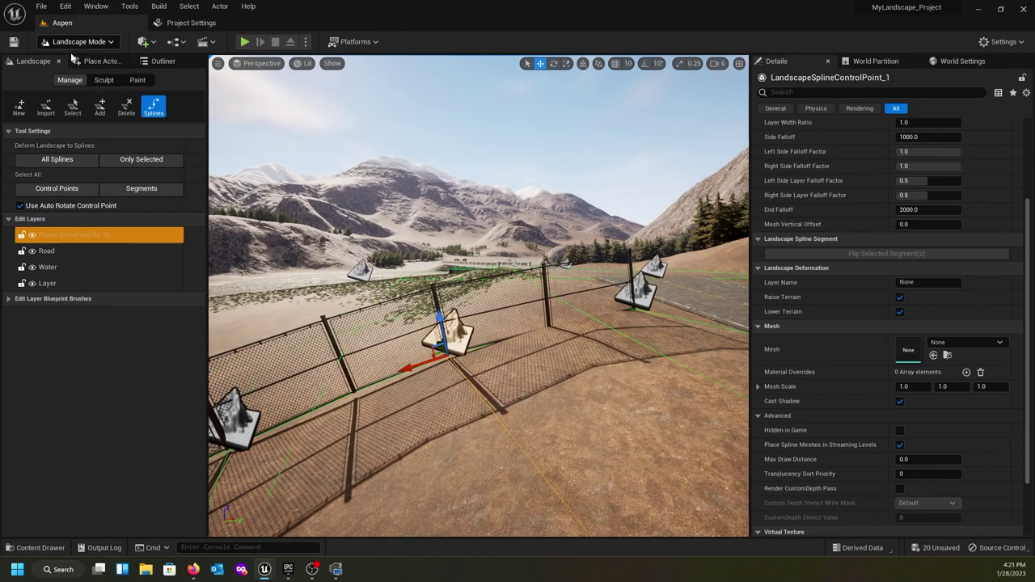
- Smooth the terrain along the fence with the Smooth sculpting tool on the base edit layer named Layer
{"action": "left_click", "coordinate": [104, 85]}
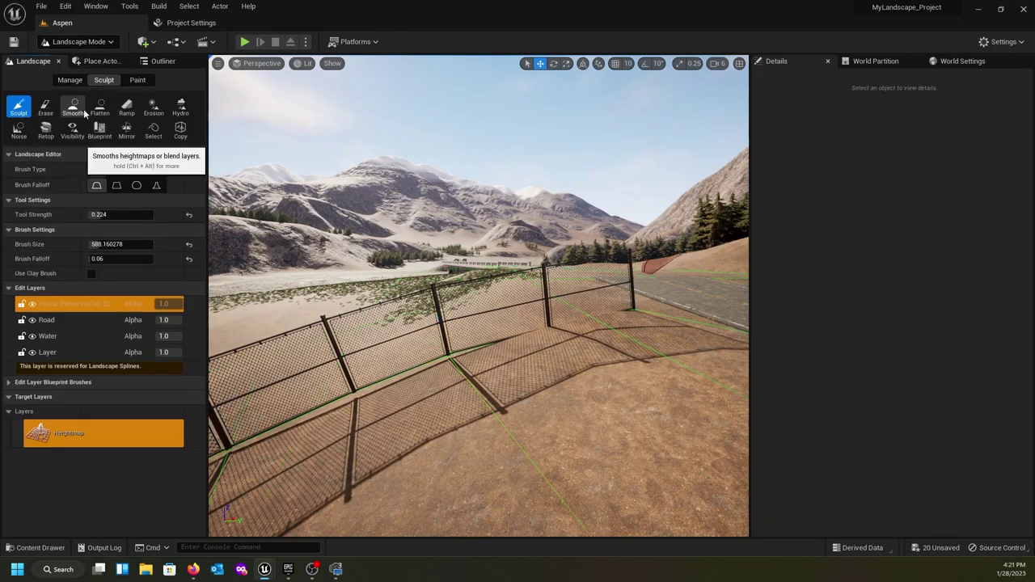
{"action": "left_click", "coordinate": [73, 107]}
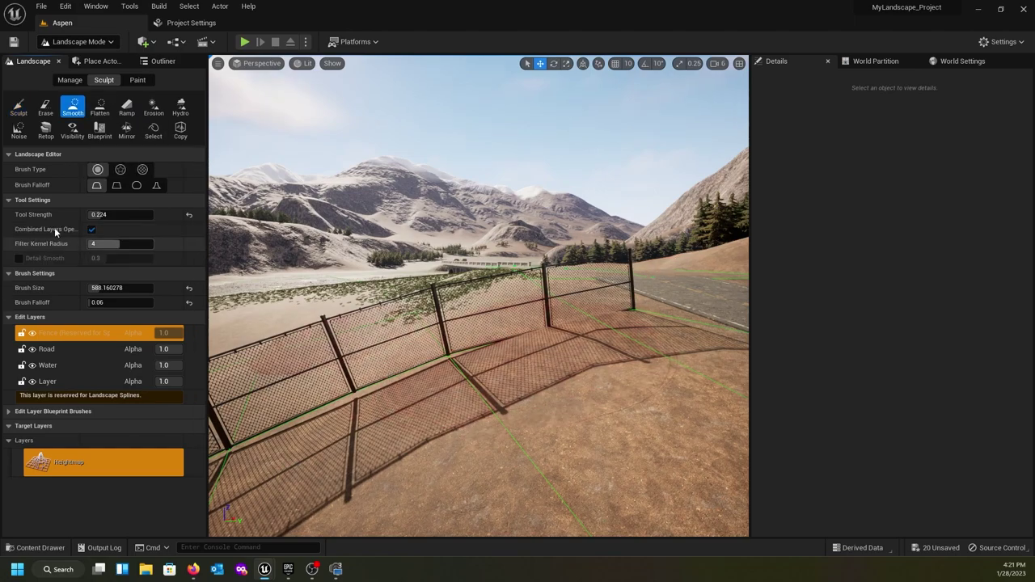
{"action": "left_click", "coordinate": [48, 381]}
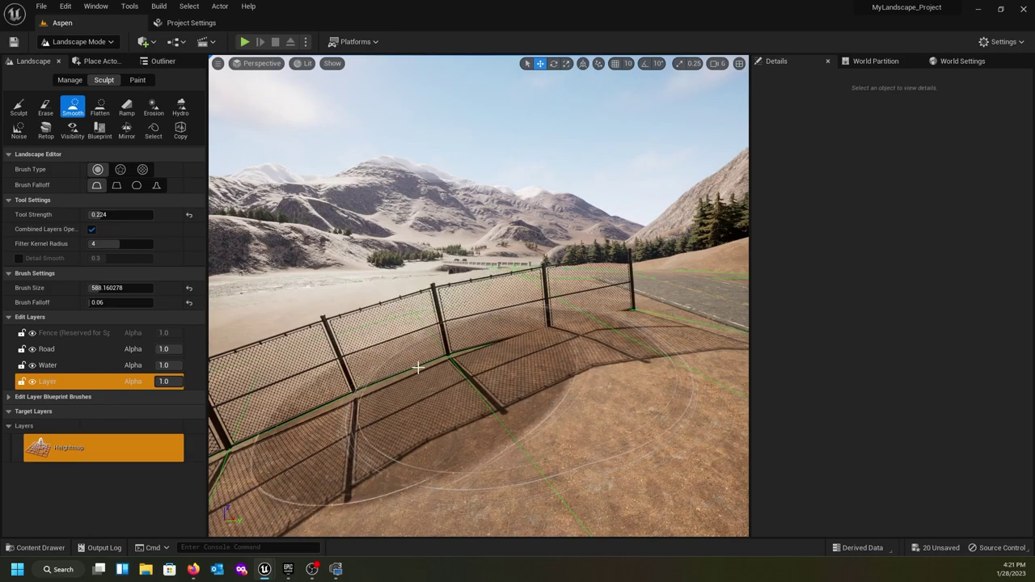
{"action": "mouse_move", "coordinate": [524, 346]}
{"action": "right_mouse_down"}
{"action": "mouse_move", "coordinate": [531, 401]}
{"action": "mouse_move", "coordinate": [509, 406]}
{"action": "mouse_move", "coordinate": [499, 344]}
{"action": "right_mouse_up"}
{"action": "key", "text": "e"}
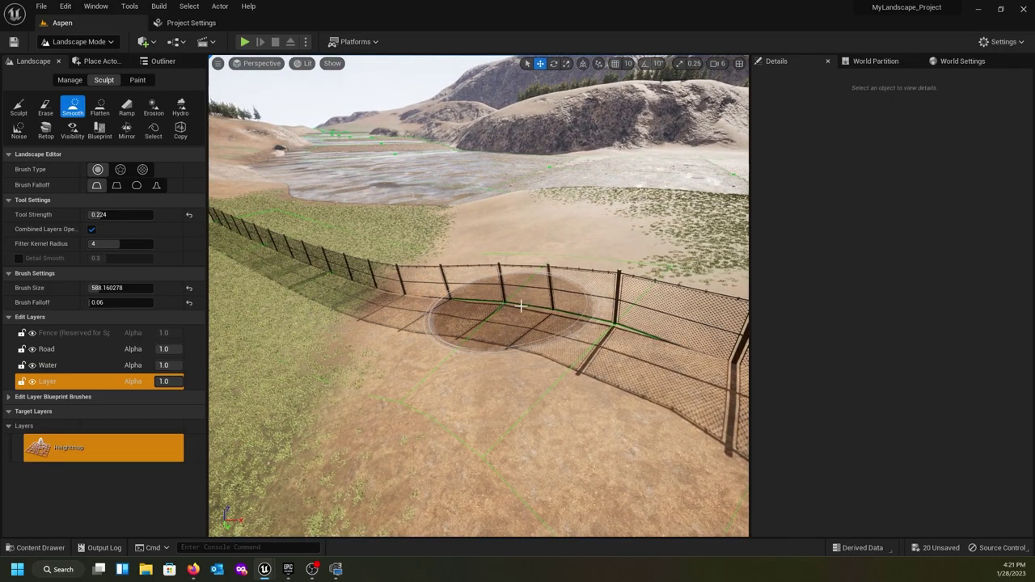
{"action": "mouse_move", "coordinate": [552, 330]}
{"action": "right_mouse_down"}
{"action": "mouse_move", "coordinate": [590, 332]}
{"action": "mouse_move", "coordinate": [517, 332]}
{"action": "mouse_move", "coordinate": [539, 324]}
{"action": "mouse_move", "coordinate": [517, 340]}
{"action": "mouse_move", "coordinate": [552, 326]}
{"action": "mouse_move", "coordinate": [501, 319]}
{"action": "right_mouse_up"}
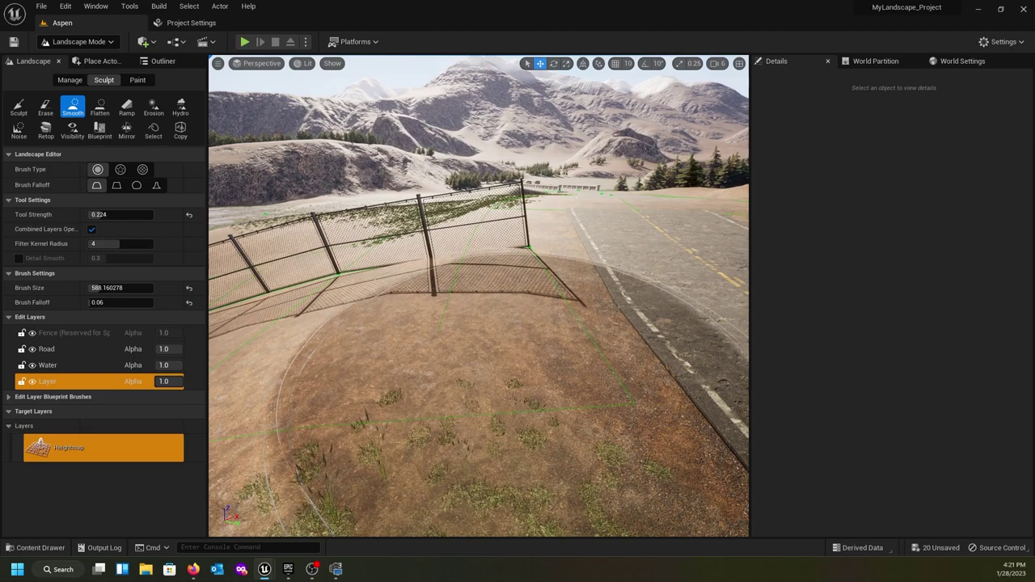
- Raise the ground under the roadside fence panels with the Sculpt tool and inspect the gap beneath them
{"action": "left_click", "coordinate": [18, 107]}
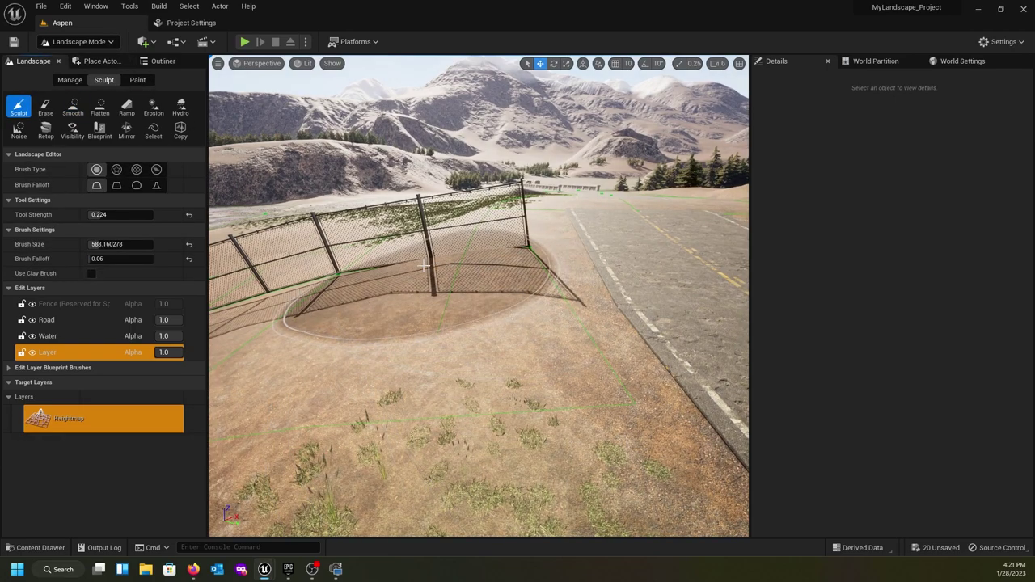
{"action": "mouse_move", "coordinate": [431, 263]}
{"action": "left_mouse_down"}
{"action": "mouse_move", "coordinate": [333, 285]}
{"action": "mouse_move", "coordinate": [534, 255]}
{"action": "left_mouse_up"}
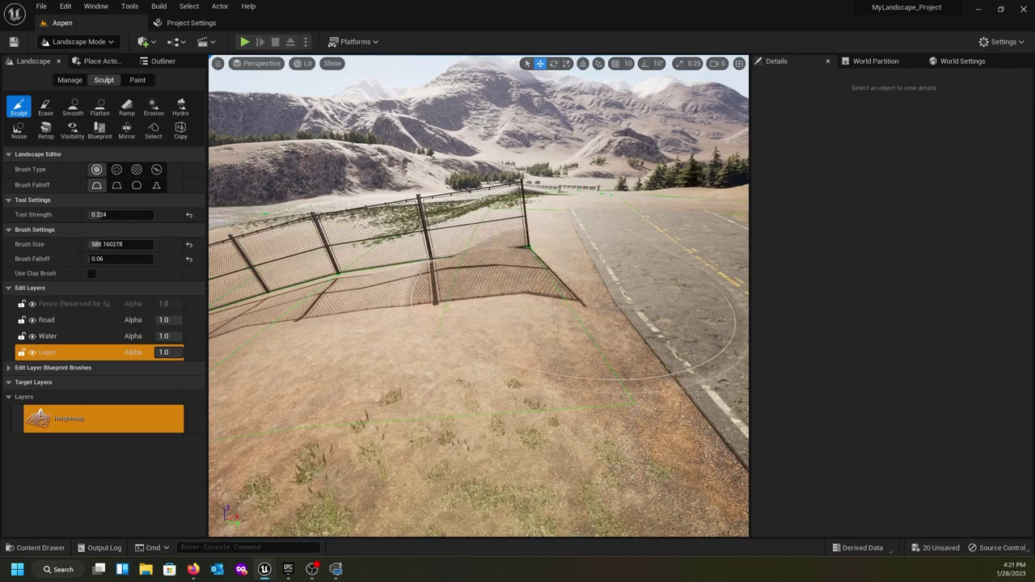
{"action": "right_click_drag", "start_coordinate": [602, 317], "coordinate": [692, 295]}
{"action": "right_click_drag", "start_coordinate": [469, 280], "coordinate": [459, 282]}
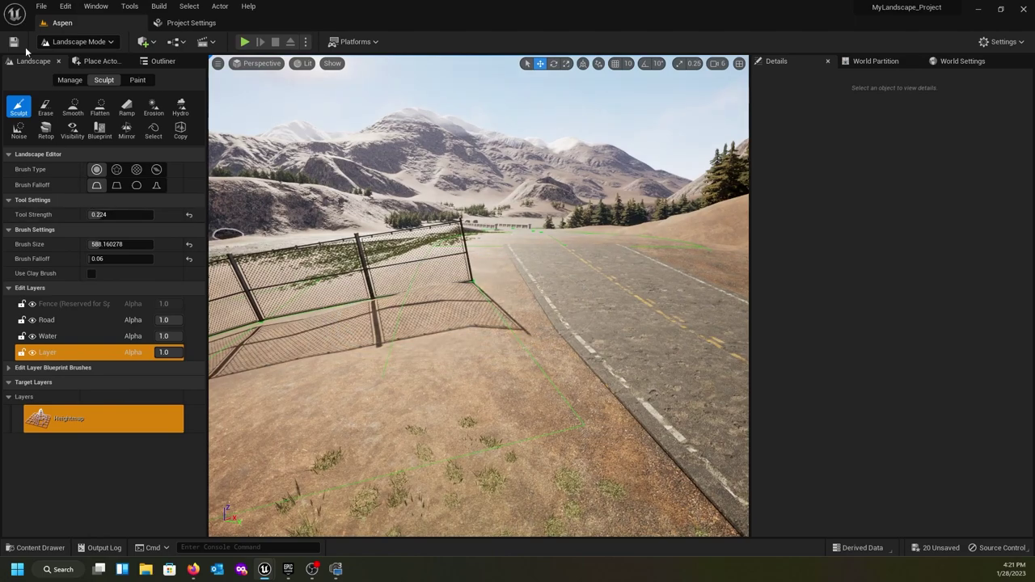
- Set up the Flatten tool with flatten mode Both and a tool strength of 0.912
{"action": "left_click", "coordinate": [101, 105]}
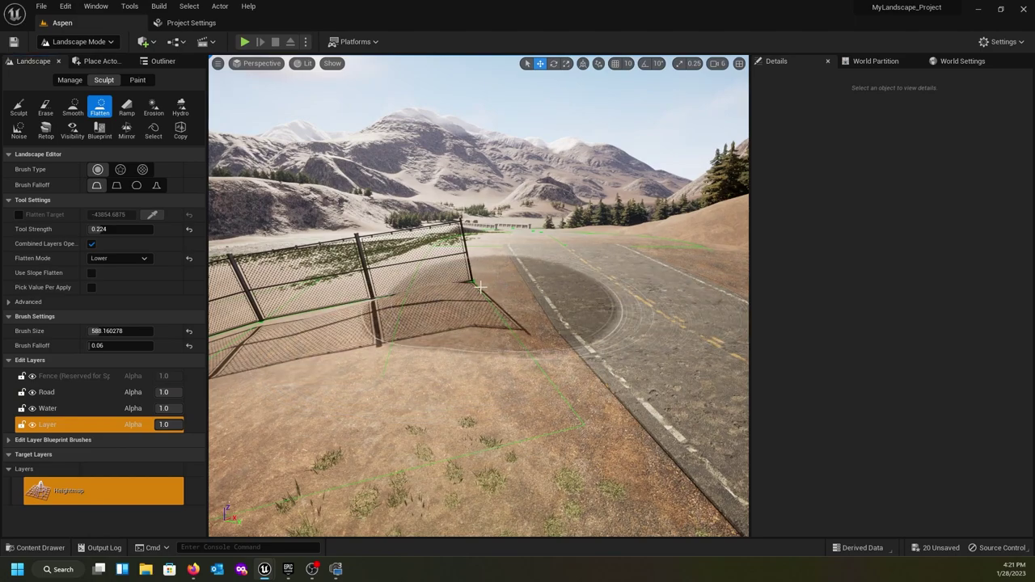
{"action": "left_click", "coordinate": [146, 258]}
{"action": "left_click", "coordinate": [127, 272]}
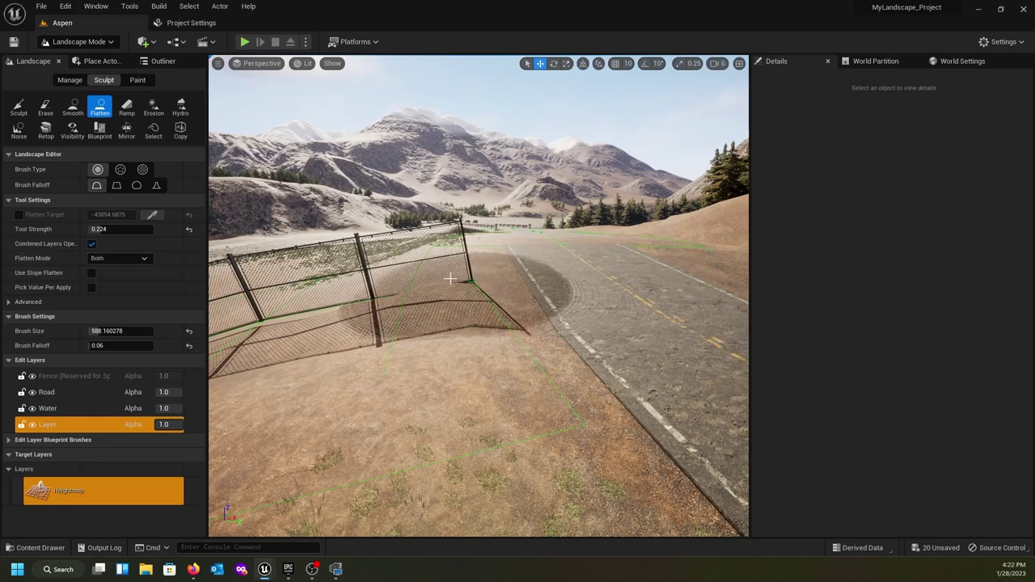
{"action": "left_click", "coordinate": [99, 229]}
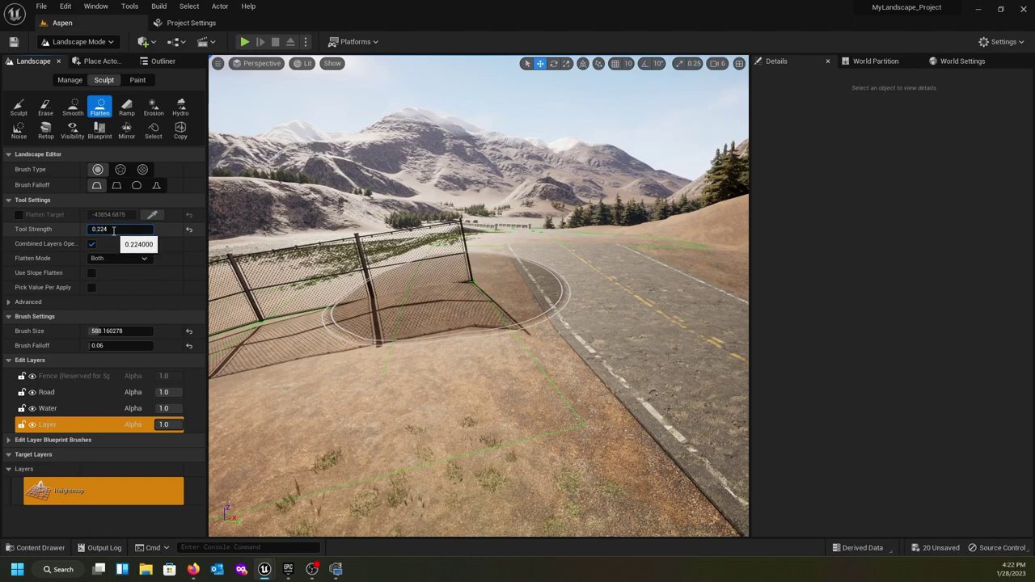
{"action": "left_click", "coordinate": [71, 232]}
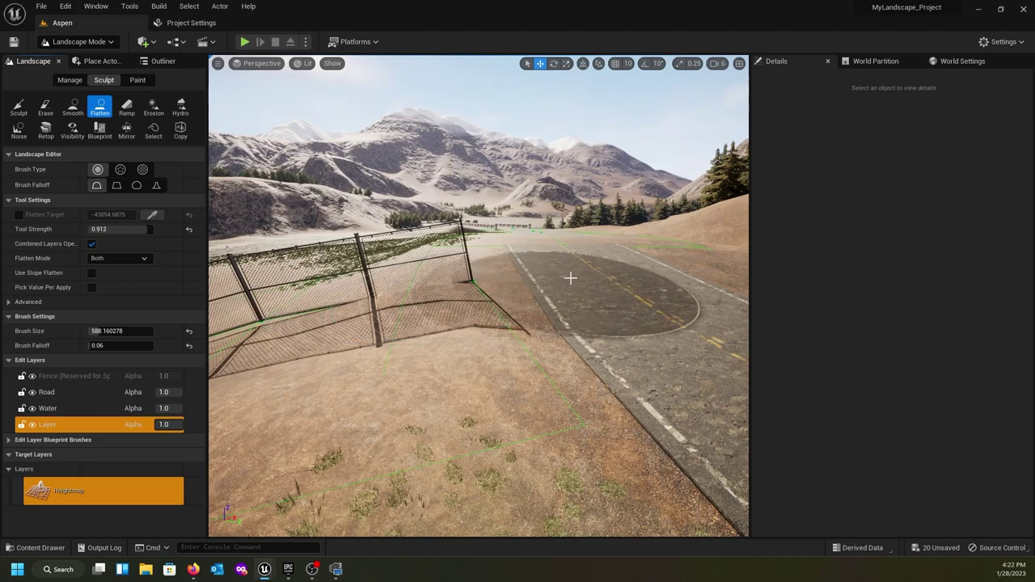
- Flatten the ground along the fence from its roadside end toward the field and check the result from both directions
{"action": "mouse_move", "coordinate": [489, 272]}
{"action": "left_mouse_down"}
{"action": "mouse_move", "coordinate": [422, 272]}
{"action": "mouse_move", "coordinate": [242, 304]}
{"action": "mouse_move", "coordinate": [341, 341]}
{"action": "mouse_move", "coordinate": [300, 332]}
{"action": "mouse_move", "coordinate": [324, 323]}
{"action": "left_mouse_up"}
{"action": "mouse_move", "coordinate": [325, 324]}
{"action": "right_mouse_down"}
{"action": "mouse_move", "coordinate": [302, 289]}
{"action": "mouse_move", "coordinate": [291, 326]}
{"action": "mouse_move", "coordinate": [316, 325]}
{"action": "right_mouse_up"}
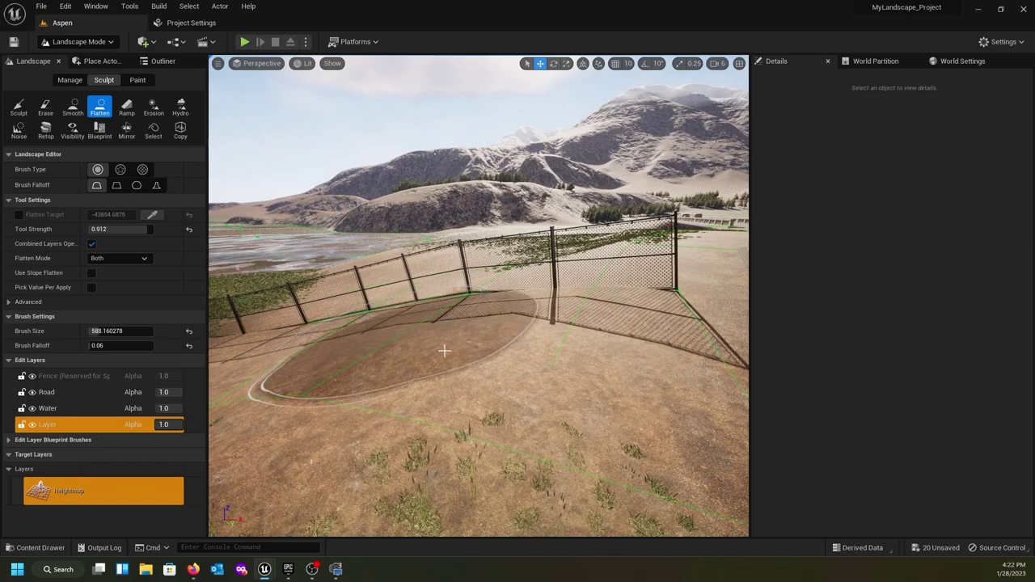
{"action": "right_click_drag", "start_coordinate": [457, 392], "coordinate": [532, 372]}
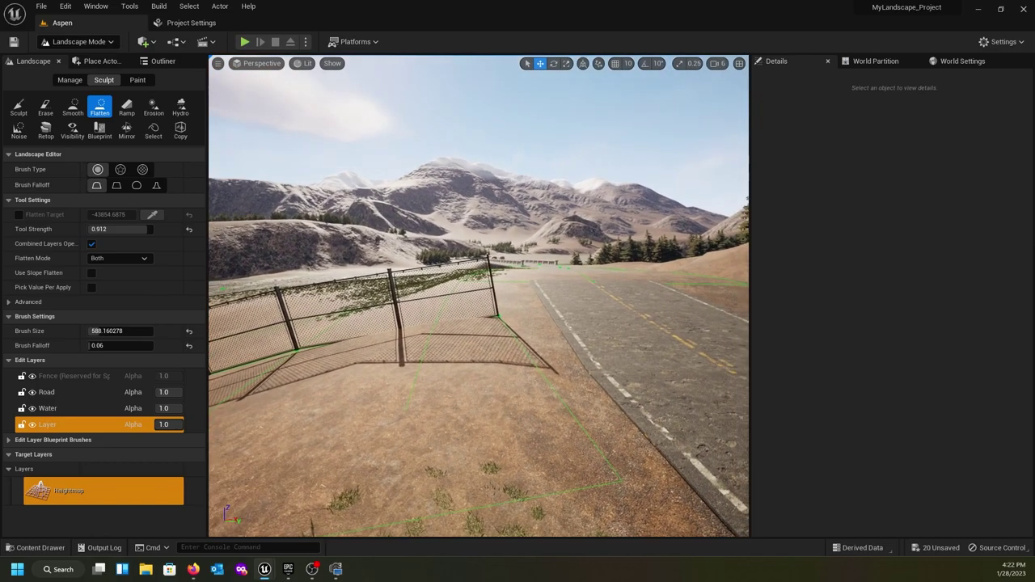
{"action": "right_click_drag", "start_coordinate": [457, 392], "coordinate": [457, 389]}
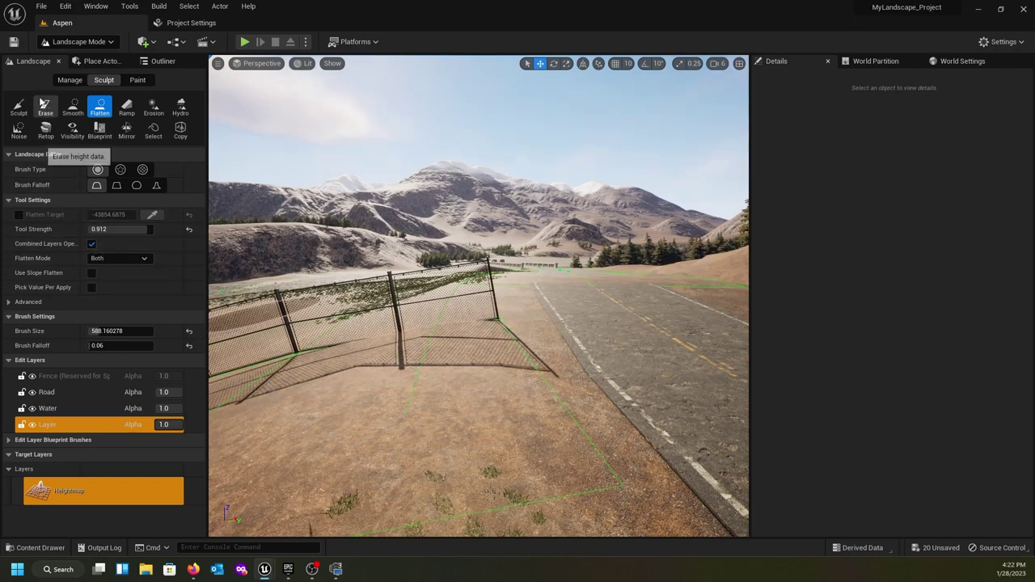
- Return to spline editing on the Fence edit layer and delete the fence's roadside end control point
{"action": "left_click", "coordinate": [71, 80]}
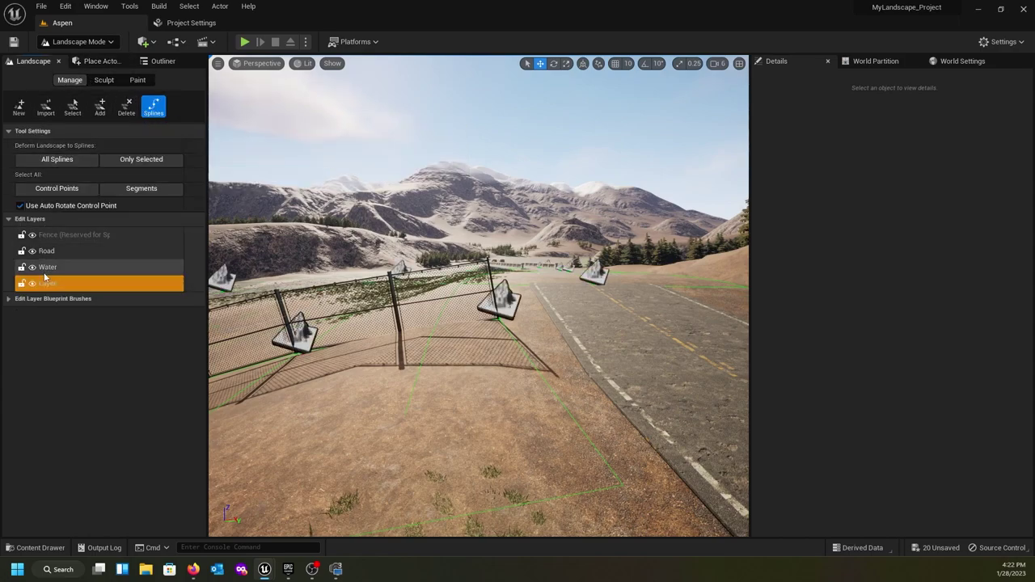
{"action": "left_click", "coordinate": [50, 235]}
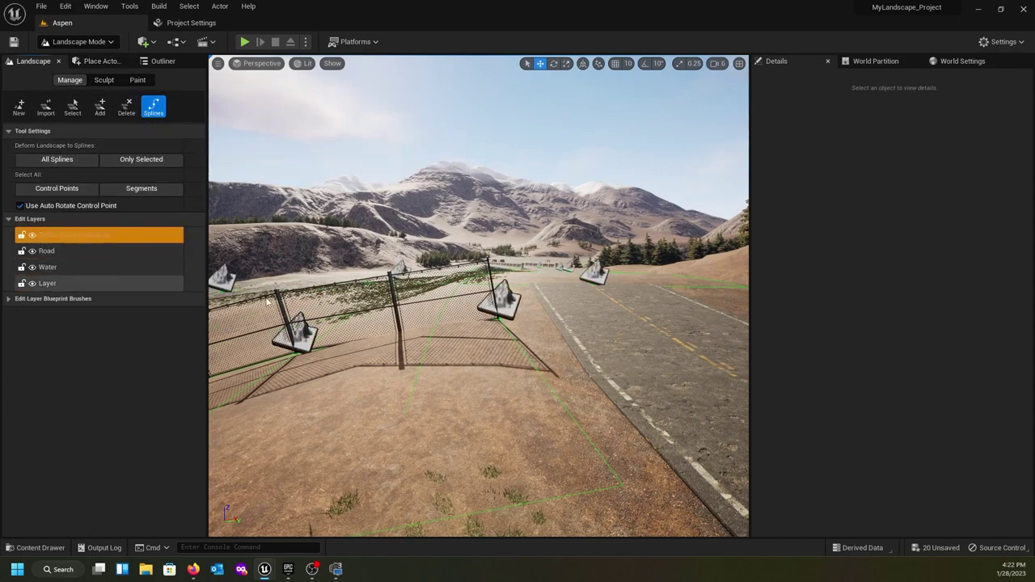
{"action": "left_click", "coordinate": [506, 305]}
{"action": "key", "text": "Delete"}
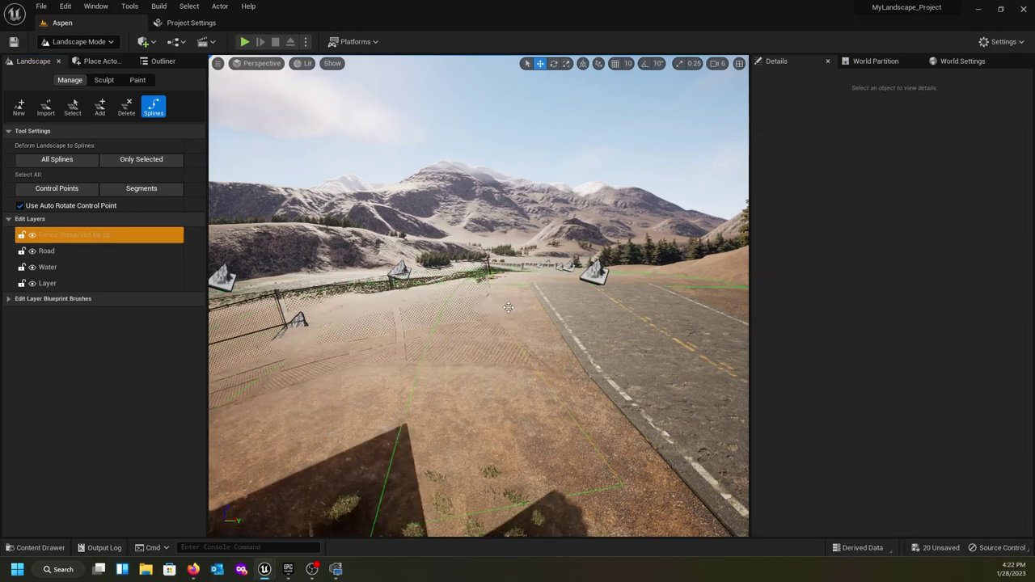
{"action": "right_click_drag", "start_coordinate": [505, 307], "coordinate": [526, 334]}
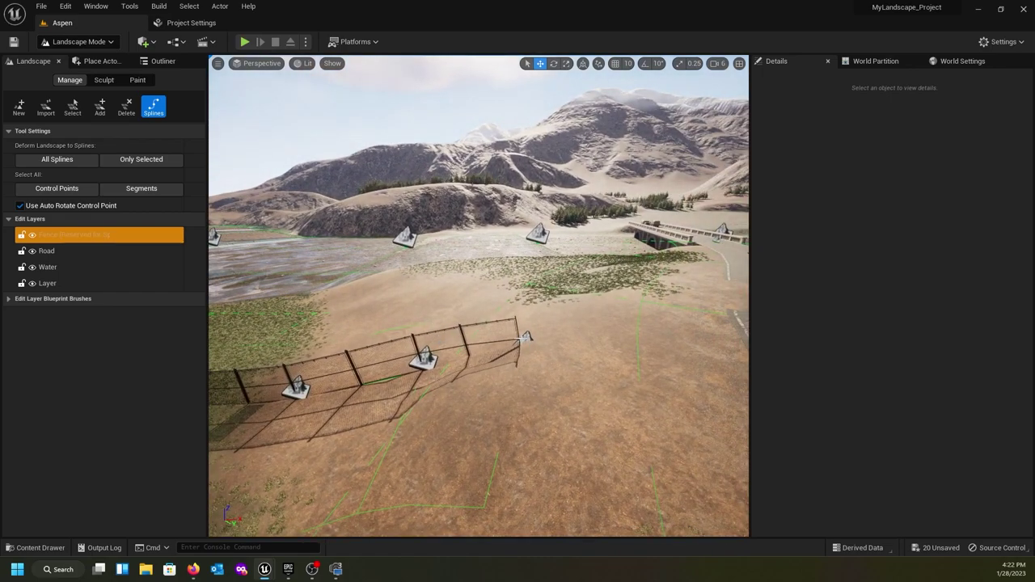
- Smooth the ground around the fence's roadside end with the Smooth tool on the base Layer edit layer
{"action": "left_click", "coordinate": [103, 79]}
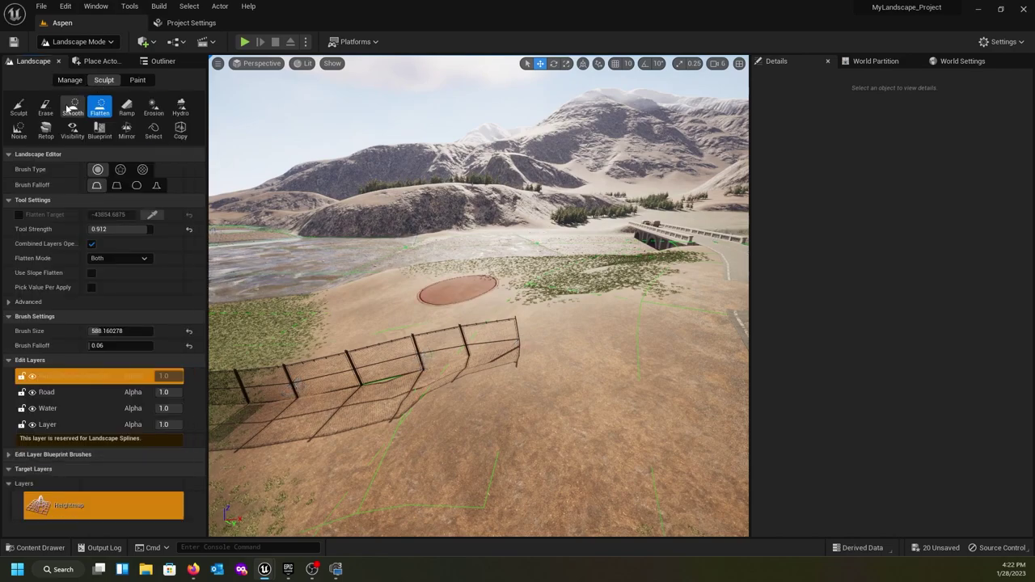
{"action": "left_click", "coordinate": [522, 376]}
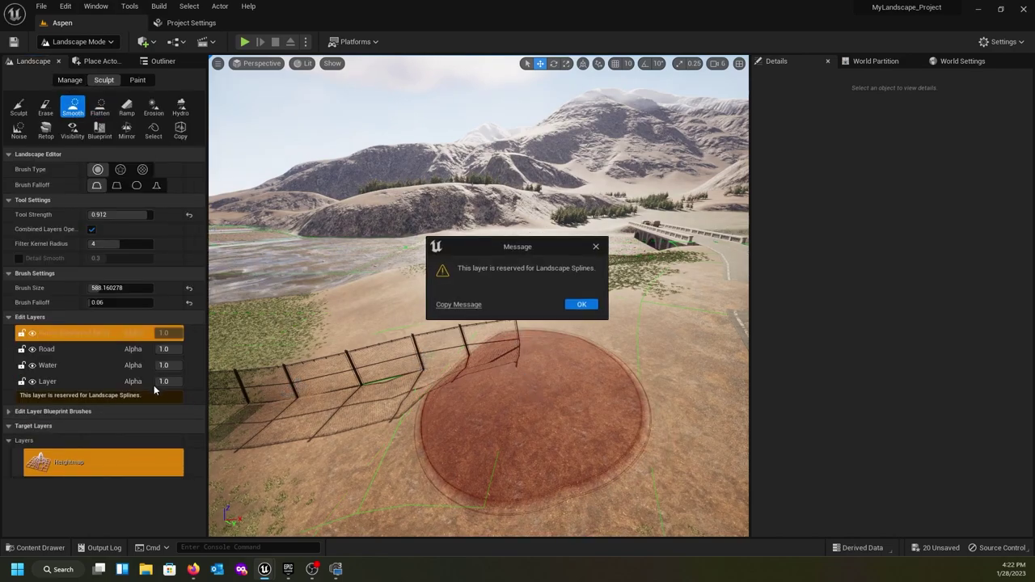
{"action": "left_click", "coordinate": [581, 304]}
{"action": "left_click", "coordinate": [86, 380]}
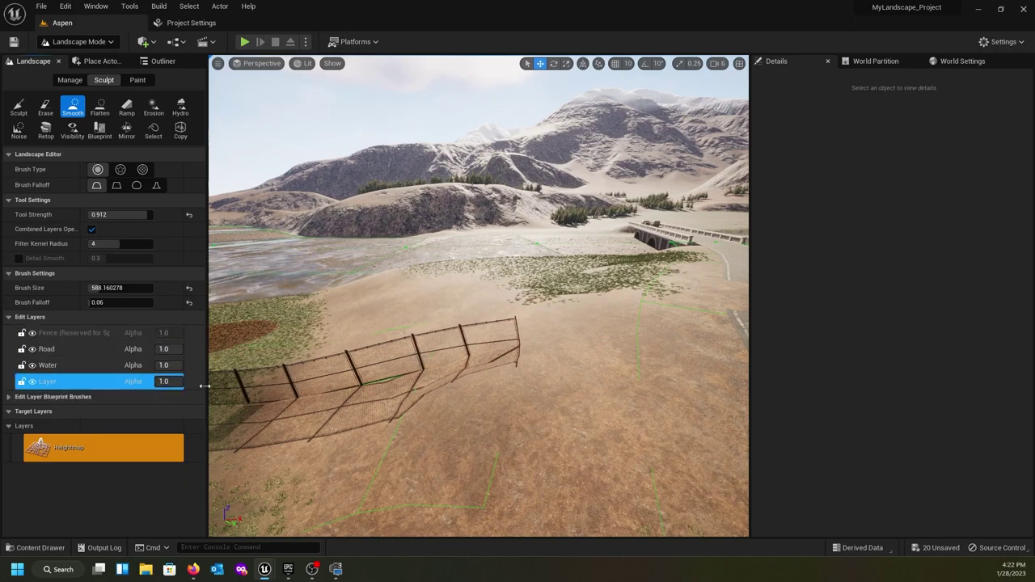
{"action": "left_click_drag", "start_coordinate": [434, 372], "coordinate": [461, 368]}
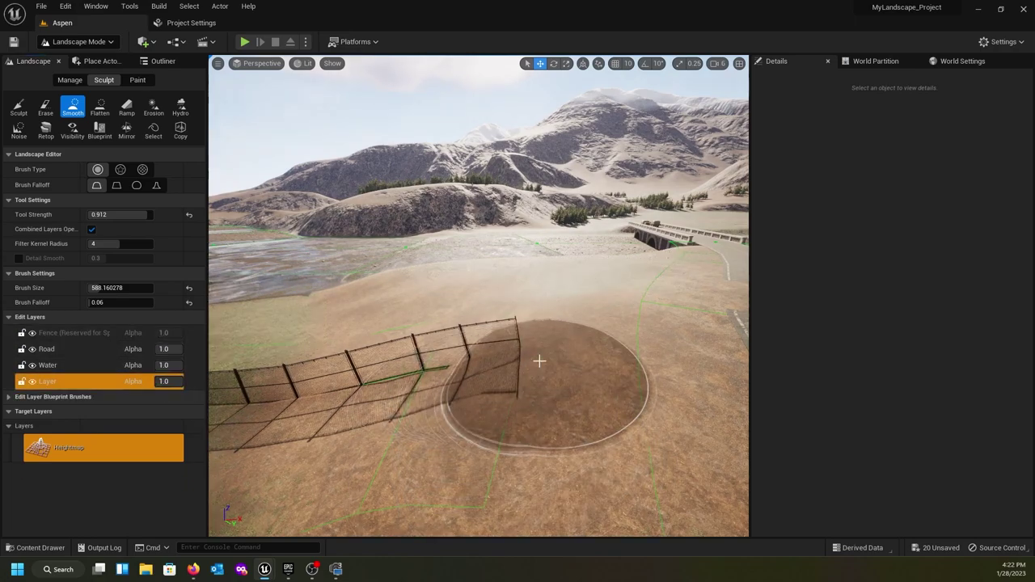
{"action": "left_click_drag", "start_coordinate": [524, 358], "coordinate": [418, 372]}
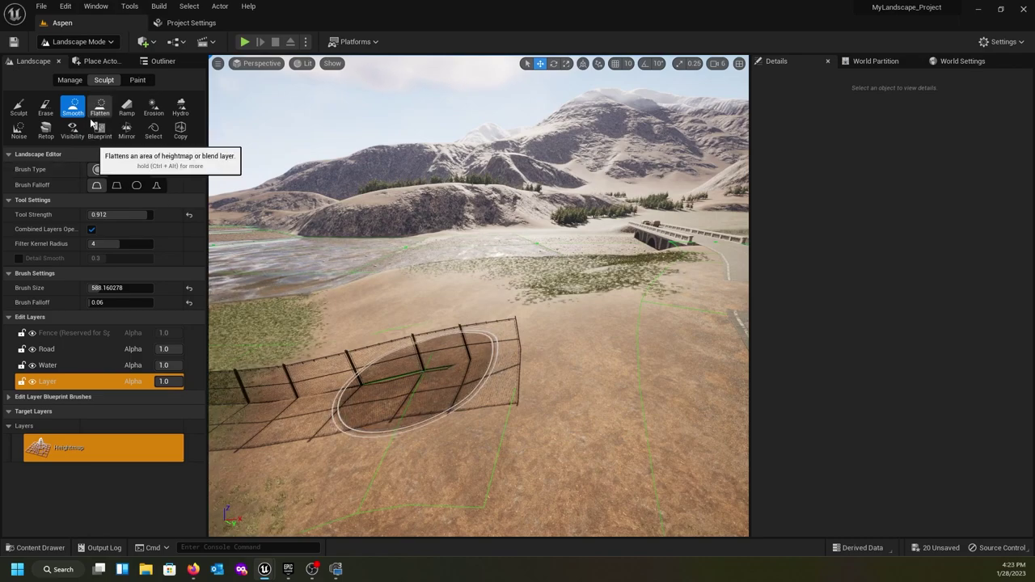
- Try to reshape the ground at the fence's roadside end with the Sculpt tool, and undo the strokes
{"action": "mouse_move", "coordinate": [538, 354]}
{"action": "left_mouse_down"}
{"action": "mouse_move", "coordinate": [529, 372]}
{"action": "mouse_move", "coordinate": [517, 368]}
{"action": "left_mouse_up"}
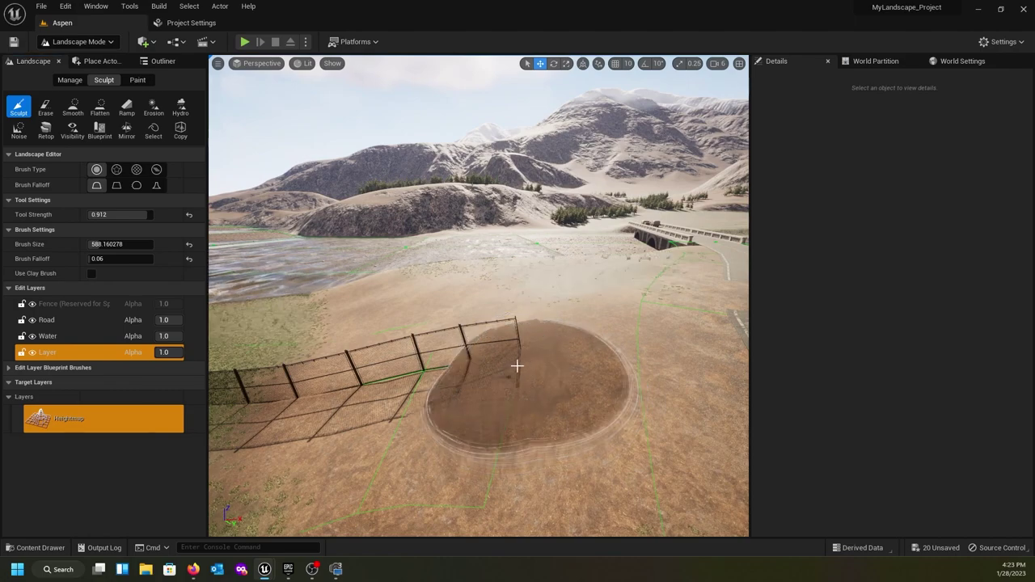
{"action": "mouse_move", "coordinate": [520, 368]}
{"action": "left_mouse_down"}
{"action": "mouse_move", "coordinate": [564, 351]}
{"action": "mouse_move", "coordinate": [532, 345]}
{"action": "mouse_move", "coordinate": [527, 361]}
{"action": "mouse_move", "coordinate": [504, 355]}
{"action": "left_mouse_up"}
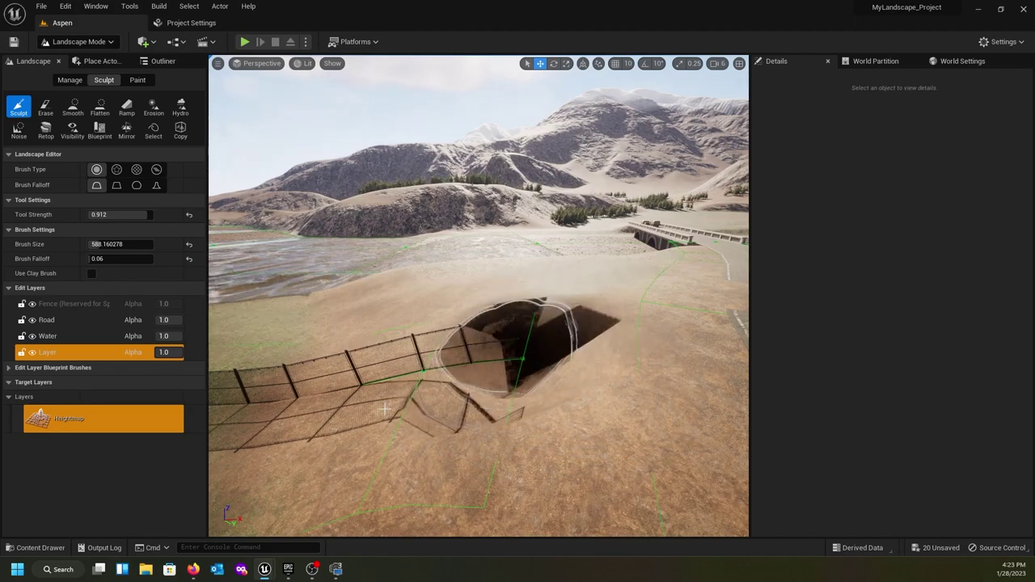
{"action": "key", "text": "ctrl+z"}
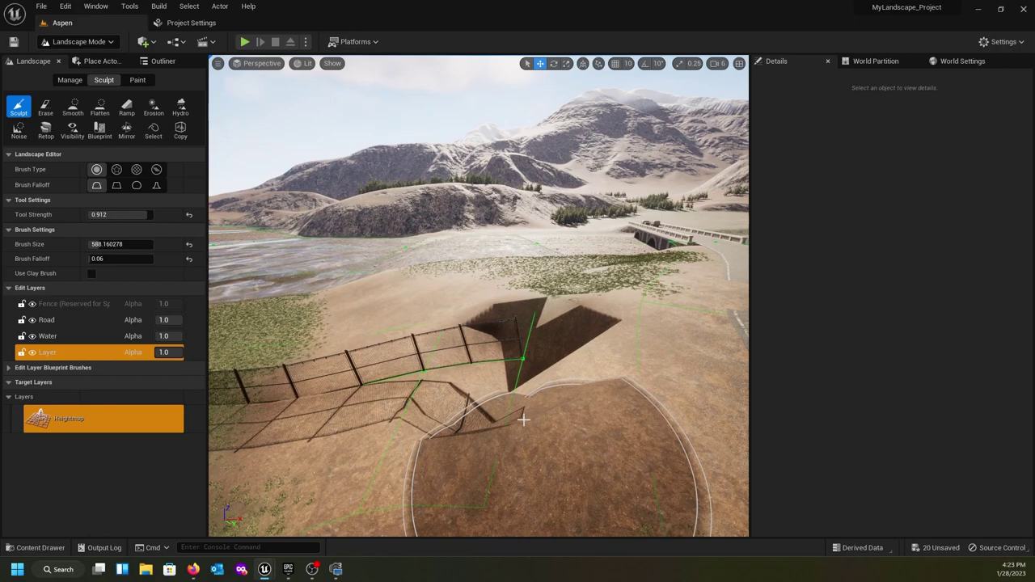
{"action": "key", "text": "ctrl+z"}
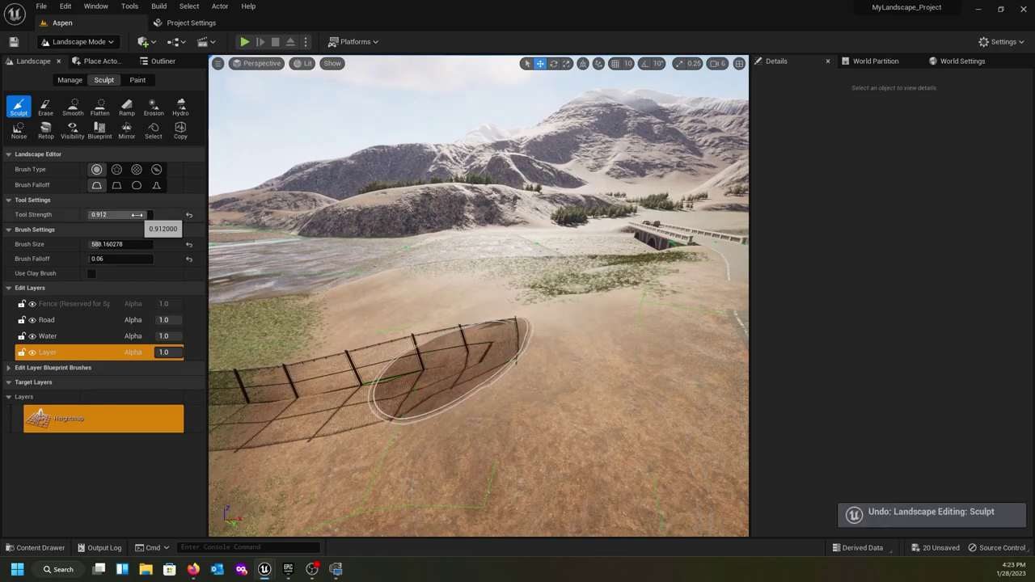
- Sculpt the ground at the fence's roadside end at a tool strength of 0.424, and smooth the reshaped area
{"action": "left_click_drag", "start_coordinate": [139, 215], "coordinate": [115, 214]}
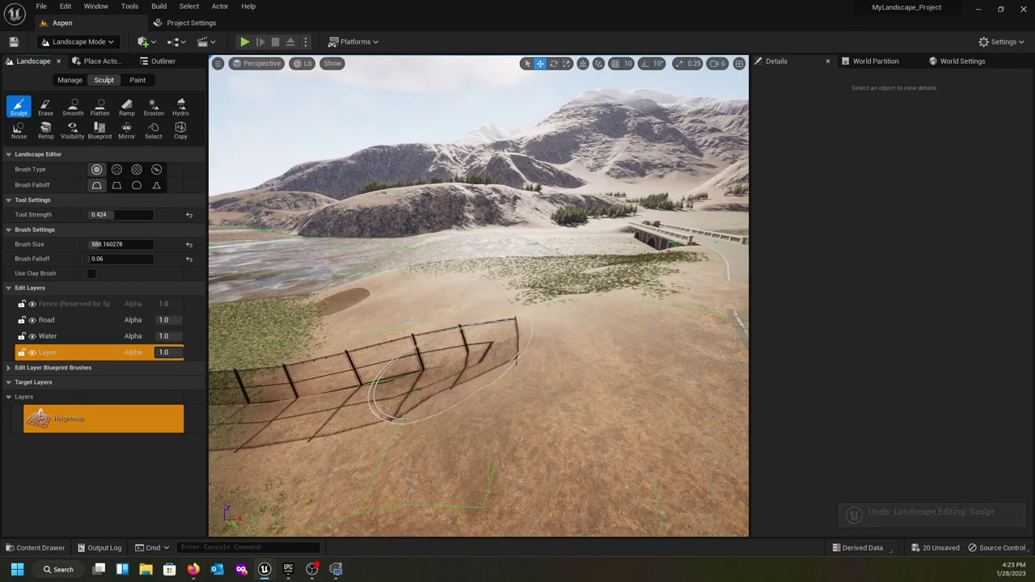
{"action": "left_click_drag", "start_coordinate": [536, 362], "coordinate": [533, 362]}
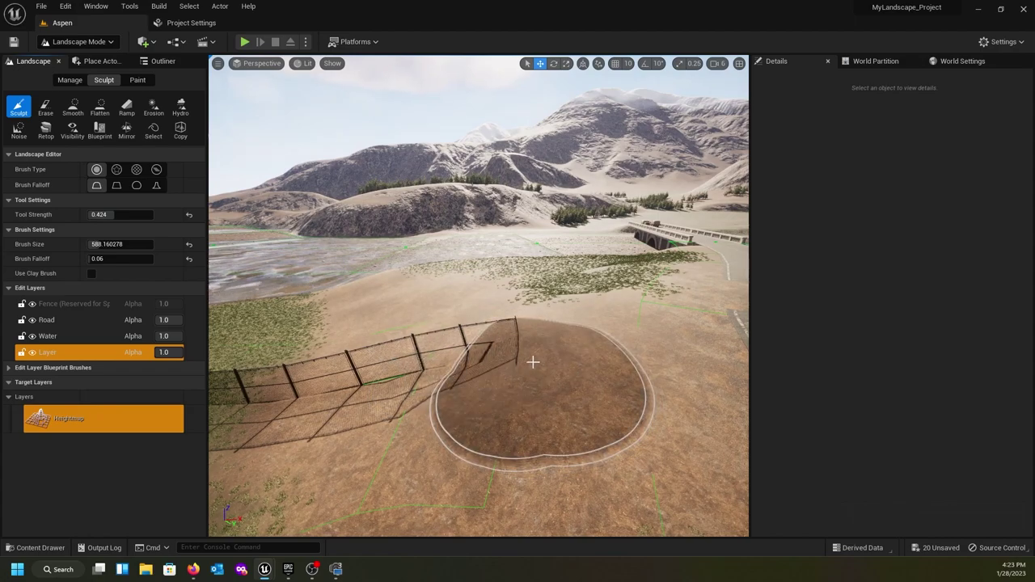
{"action": "left_click", "coordinate": [506, 356], "text": "shift"}
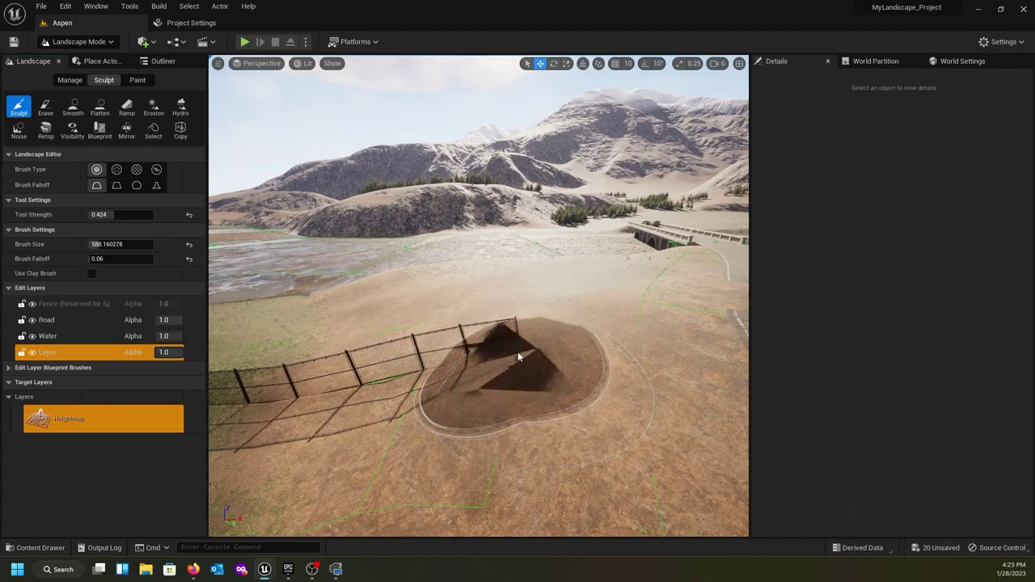
{"action": "key", "text": "ctrl+z"}
{"action": "key", "text": "ctrl+z"}
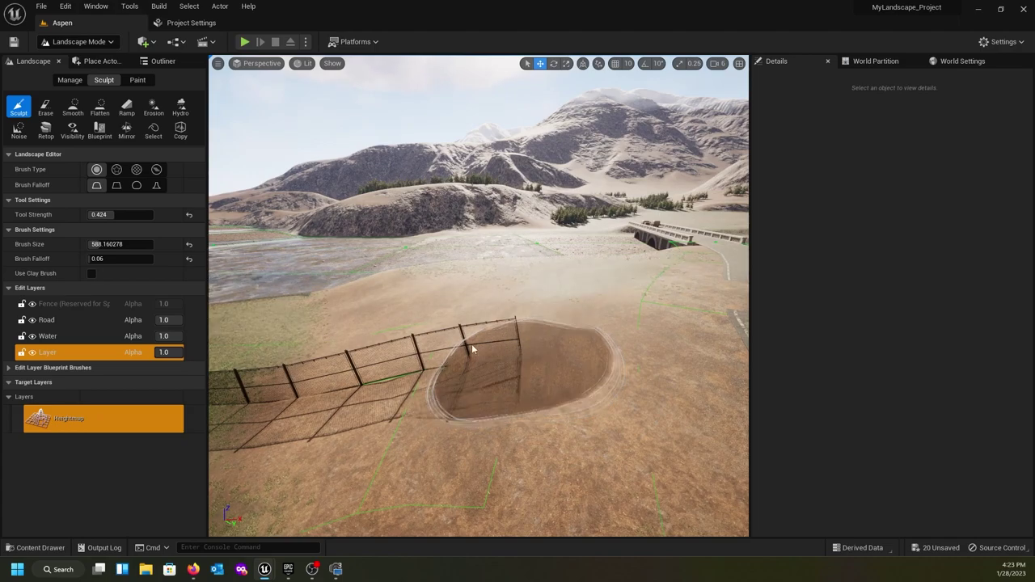
{"action": "left_click", "coordinate": [73, 106]}
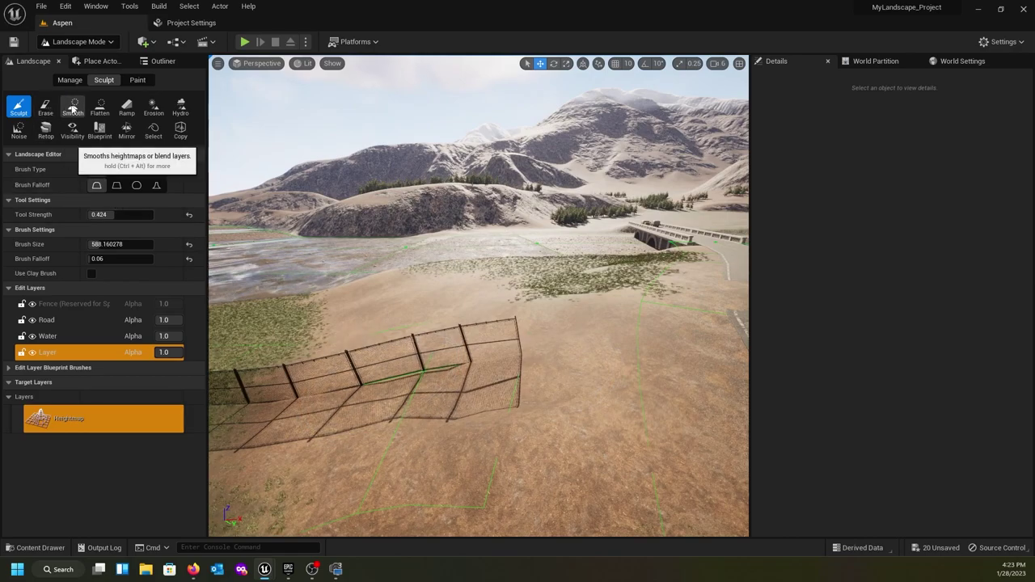
{"action": "mouse_move", "coordinate": [549, 375]}
{"action": "left_mouse_down"}
{"action": "mouse_move", "coordinate": [438, 362]}
{"action": "mouse_move", "coordinate": [517, 376]}
{"action": "mouse_move", "coordinate": [384, 380]}
{"action": "mouse_move", "coordinate": [589, 376]}
{"action": "left_mouse_up"}
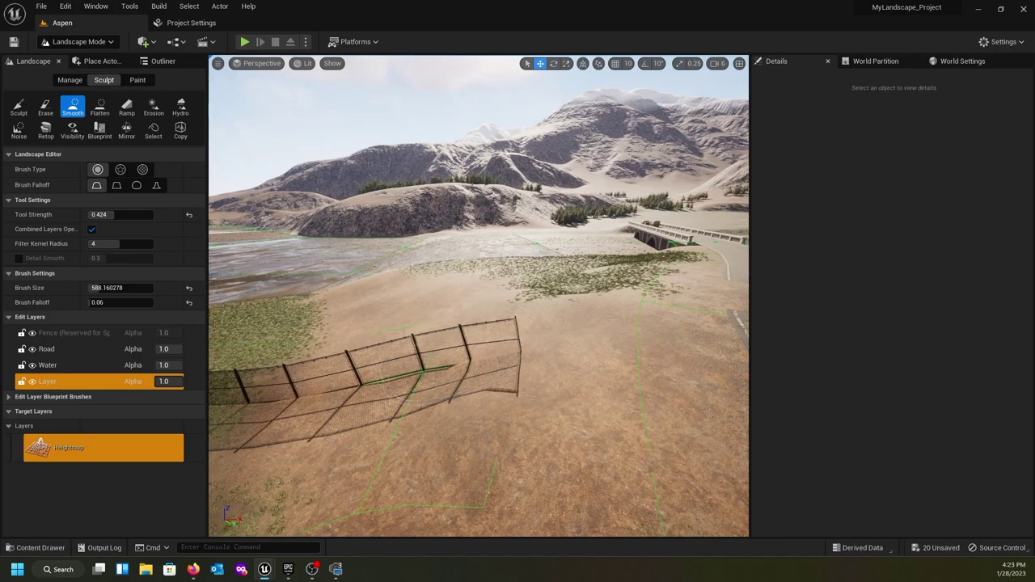
- Return to spline editing and slightly raise the fence's roadside end control point and the control point beside it
{"action": "left_click", "coordinate": [70, 80]}
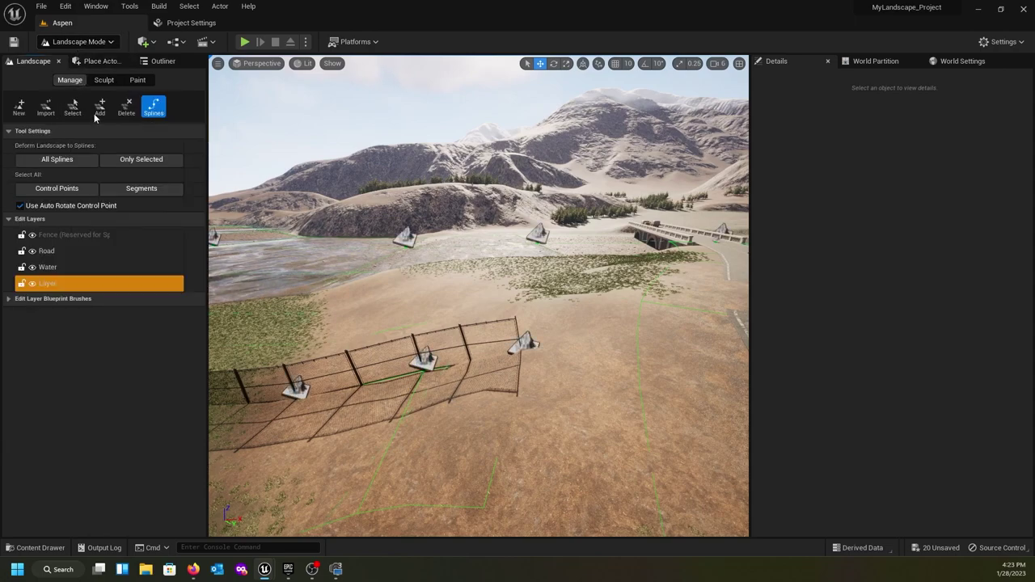
{"action": "left_click", "coordinate": [525, 344]}
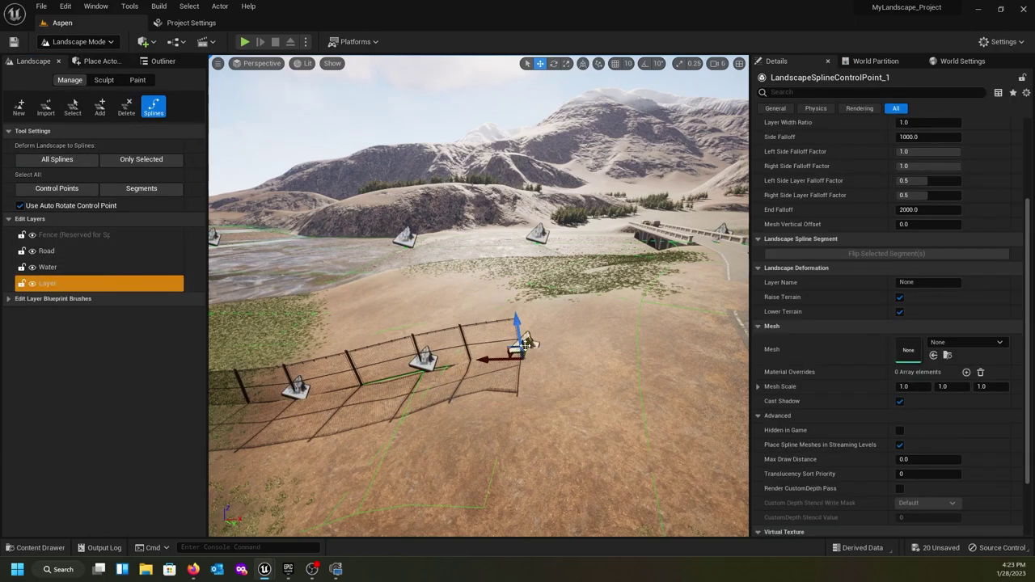
{"action": "left_click_drag", "start_coordinate": [517, 331], "coordinate": [515, 325]}
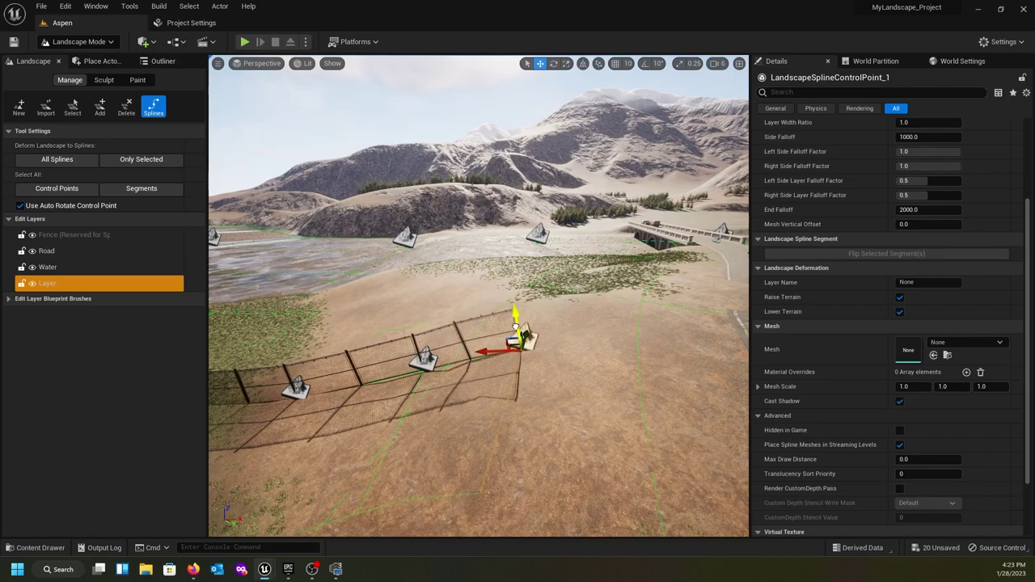
{"action": "mouse_move", "coordinate": [477, 366]}
{"action": "right_mouse_down"}
{"action": "mouse_move", "coordinate": [449, 355]}
{"action": "mouse_move", "coordinate": [688, 368]}
{"action": "mouse_move", "coordinate": [421, 364]}
{"action": "mouse_move", "coordinate": [469, 371]}
{"action": "mouse_move", "coordinate": [471, 381]}
{"action": "mouse_move", "coordinate": [463, 362]}
{"action": "right_mouse_up"}
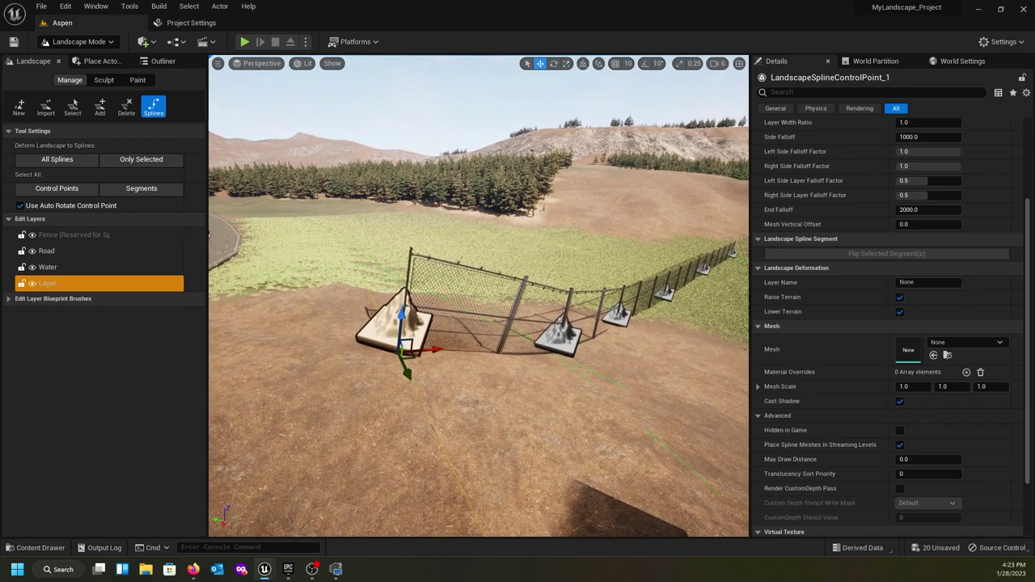
{"action": "left_click", "coordinate": [560, 332]}
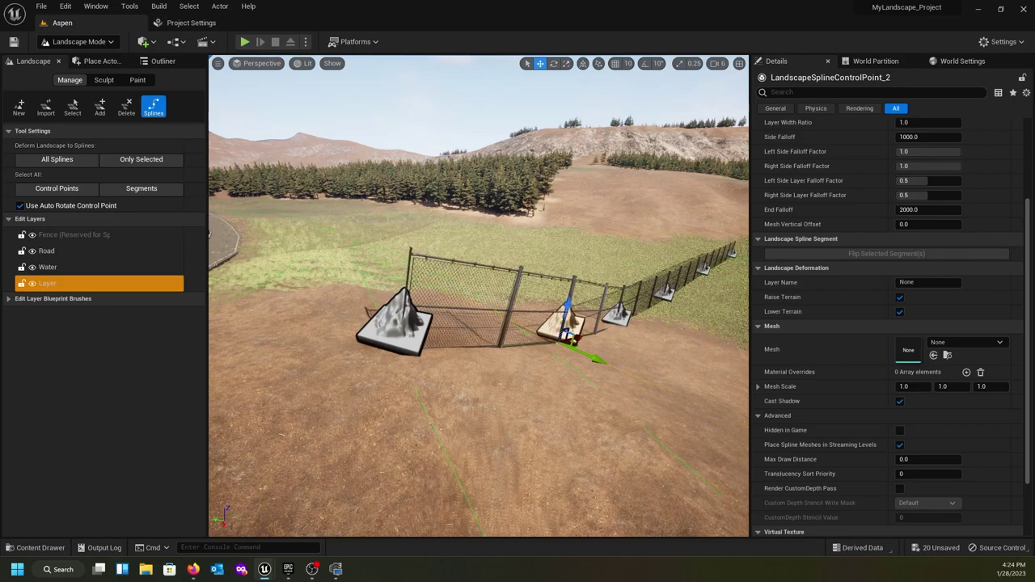
- Undo the last control point move and slightly raise the third fence control point from the roadside end
{"action": "left_click", "coordinate": [619, 312]}
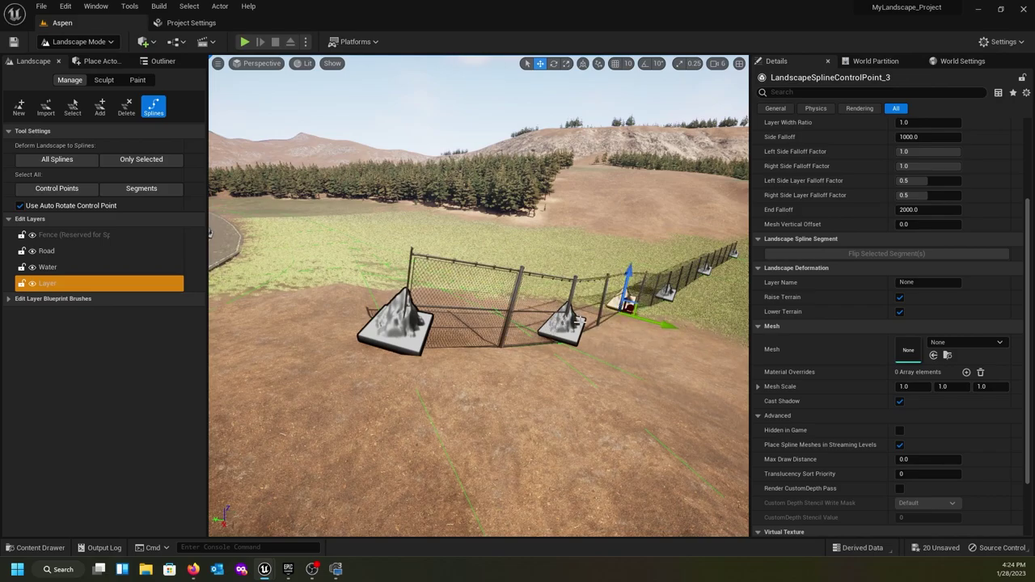
{"action": "key", "text": "ctrl+z"}
{"action": "key", "text": "d"}
{"action": "right_click_drag", "start_coordinate": [581, 321], "coordinate": [493, 344]}
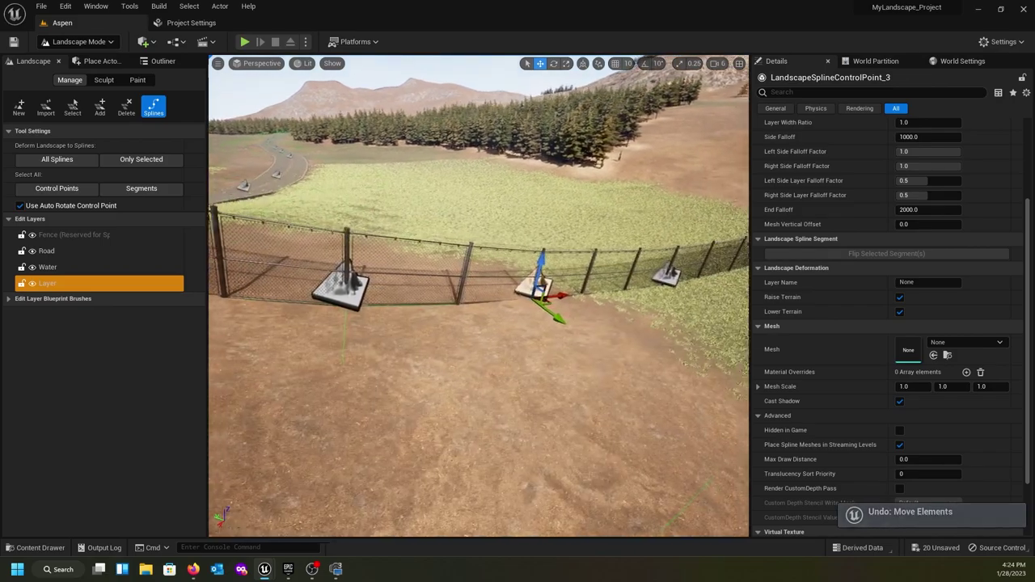
{"action": "mouse_move", "coordinate": [542, 287]}
{"action": "right_mouse_down"}
{"action": "mouse_move", "coordinate": [543, 305]}
{"action": "mouse_move", "coordinate": [542, 288]}
{"action": "right_mouse_up"}
{"action": "key", "text": "d"}
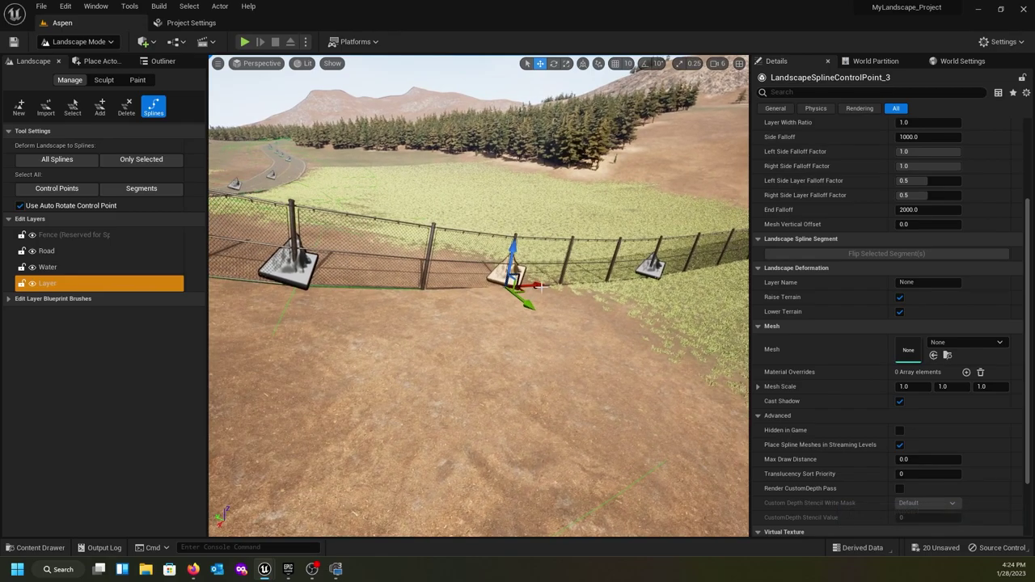
{"action": "left_click_drag", "start_coordinate": [512, 252], "coordinate": [511, 246]}
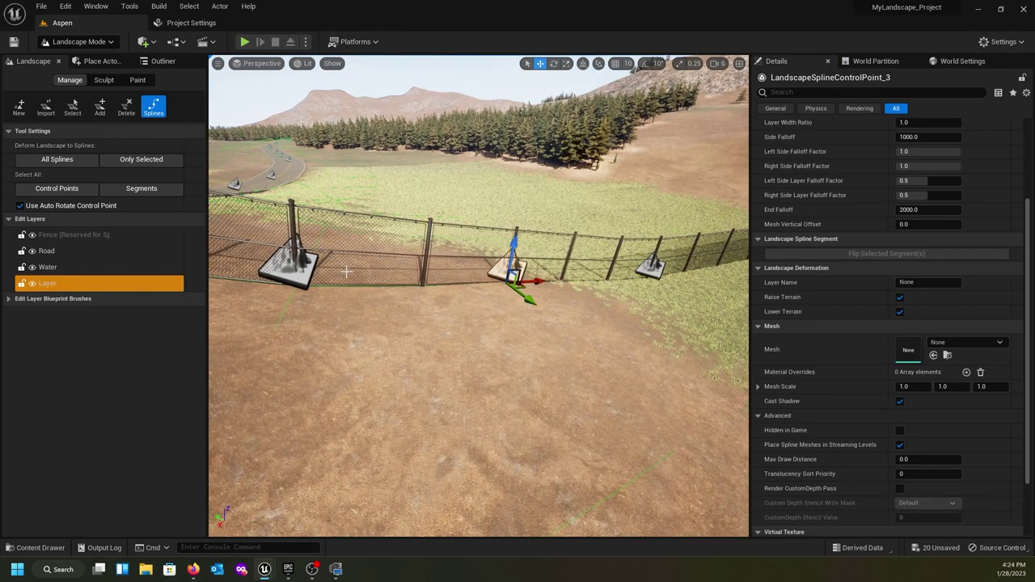
- Smooth the terrain in the gap between the two road stretches with the Smooth tool
{"action": "right_click_drag", "start_coordinate": [346, 273], "coordinate": [318, 277]}
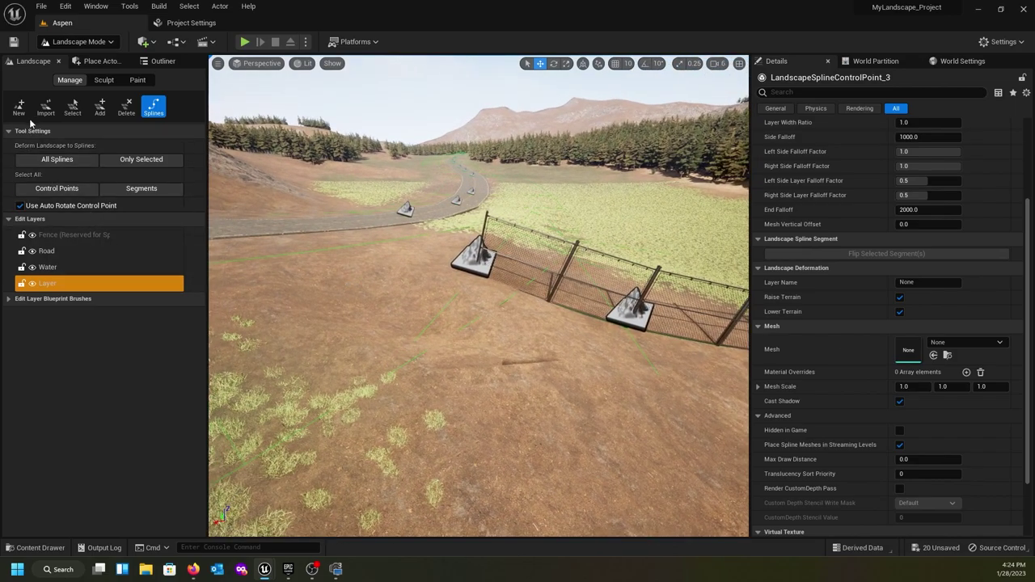
{"action": "left_click", "coordinate": [103, 80]}
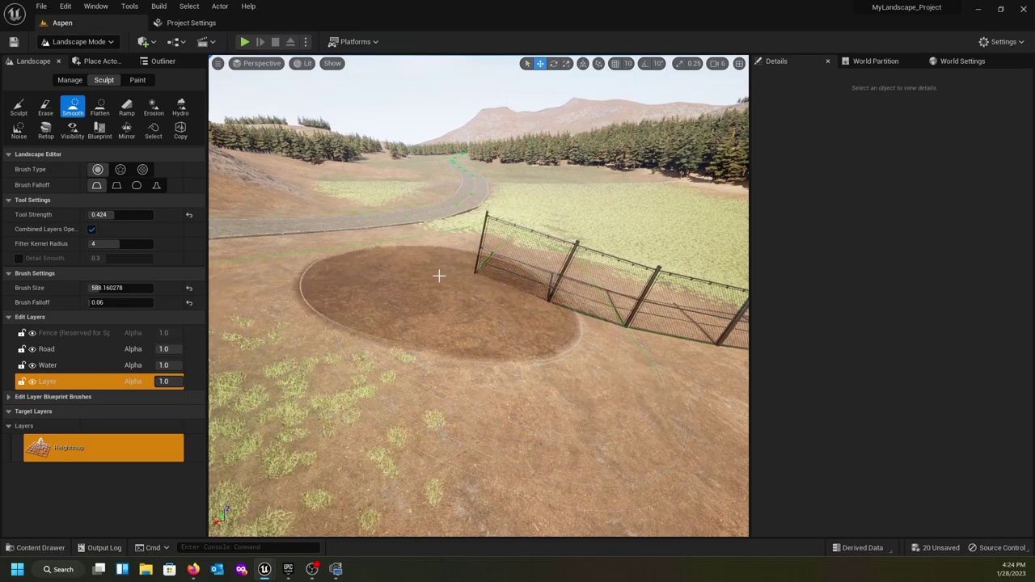
{"action": "mouse_move", "coordinate": [458, 327]}
{"action": "right_mouse_down"}
{"action": "mouse_move", "coordinate": [621, 288]}
{"action": "mouse_move", "coordinate": [525, 267]}
{"action": "right_mouse_up"}
{"action": "mouse_move", "coordinate": [420, 308]}
{"action": "right_mouse_down"}
{"action": "mouse_move", "coordinate": [462, 281]}
{"action": "mouse_move", "coordinate": [553, 312]}
{"action": "mouse_move", "coordinate": [650, 305]}
{"action": "mouse_move", "coordinate": [353, 287]}
{"action": "mouse_move", "coordinate": [362, 280]}
{"action": "mouse_move", "coordinate": [441, 311]}
{"action": "right_mouse_up"}
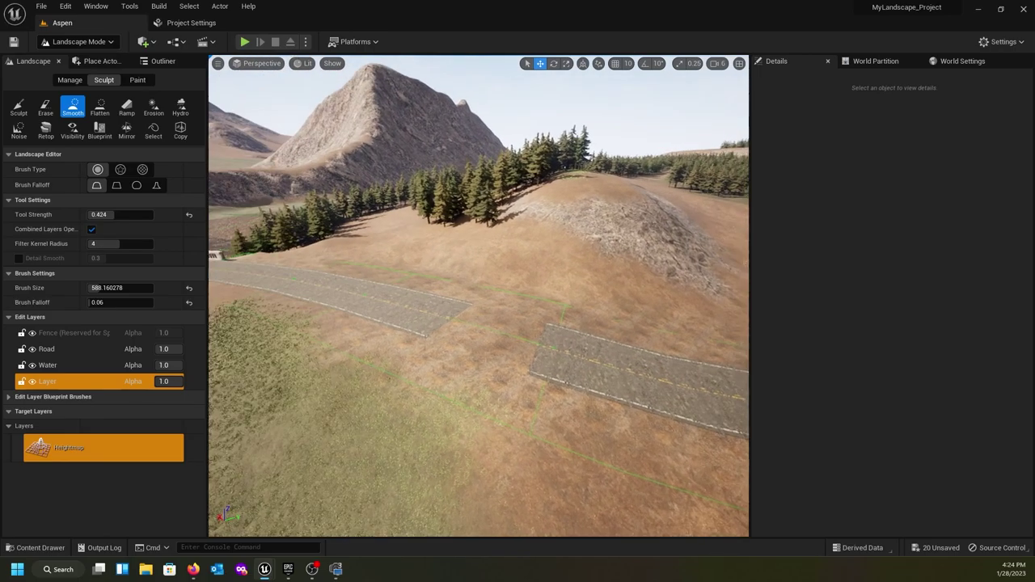
{"action": "right_click_drag", "start_coordinate": [444, 348], "coordinate": [438, 348]}
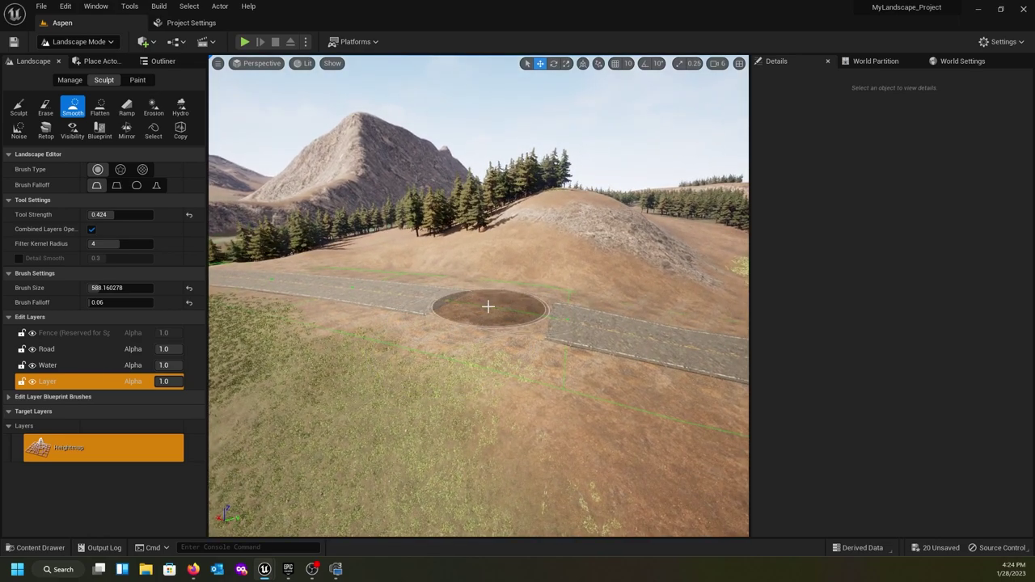
{"action": "mouse_move", "coordinate": [488, 303]}
{"action": "left_mouse_down"}
{"action": "mouse_move", "coordinate": [509, 342]}
{"action": "mouse_move", "coordinate": [472, 310]}
{"action": "mouse_move", "coordinate": [233, 318]}
{"action": "left_mouse_up"}
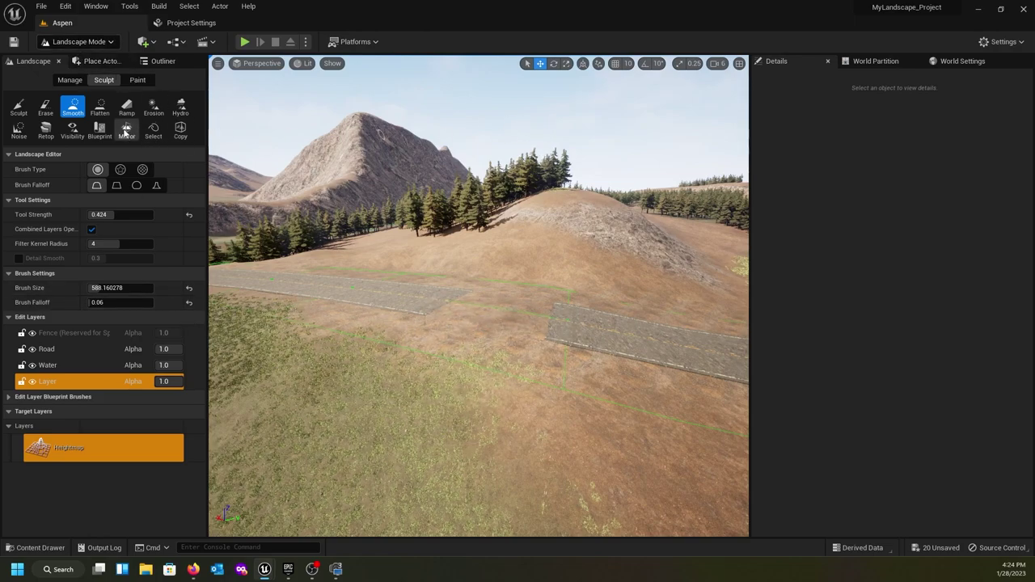
- Turn off Raise Terrain for the road control points on both sides of the gap, and select the SM_Road segment beside it
{"action": "left_click", "coordinate": [70, 82]}
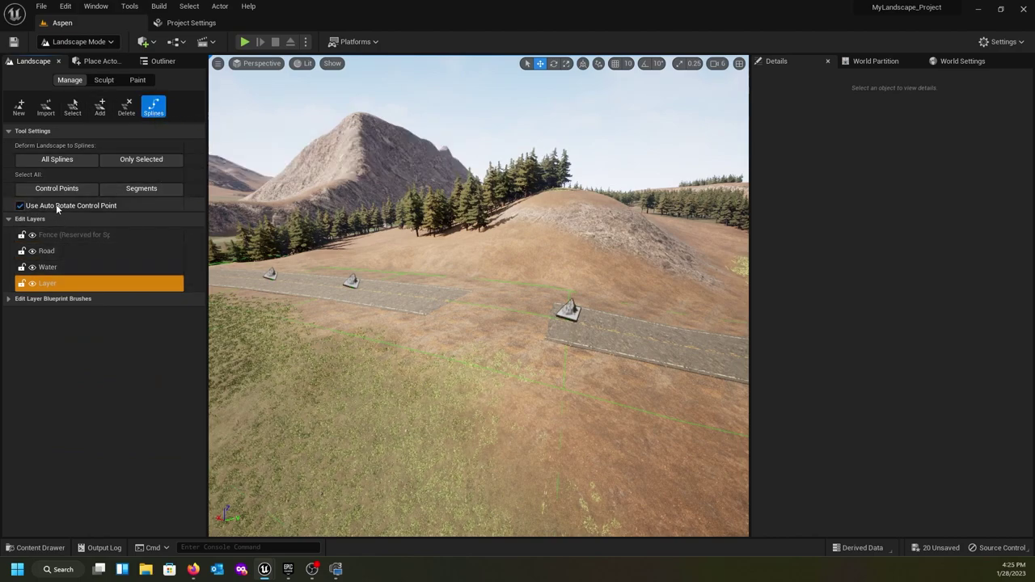
{"action": "left_click", "coordinate": [569, 310]}
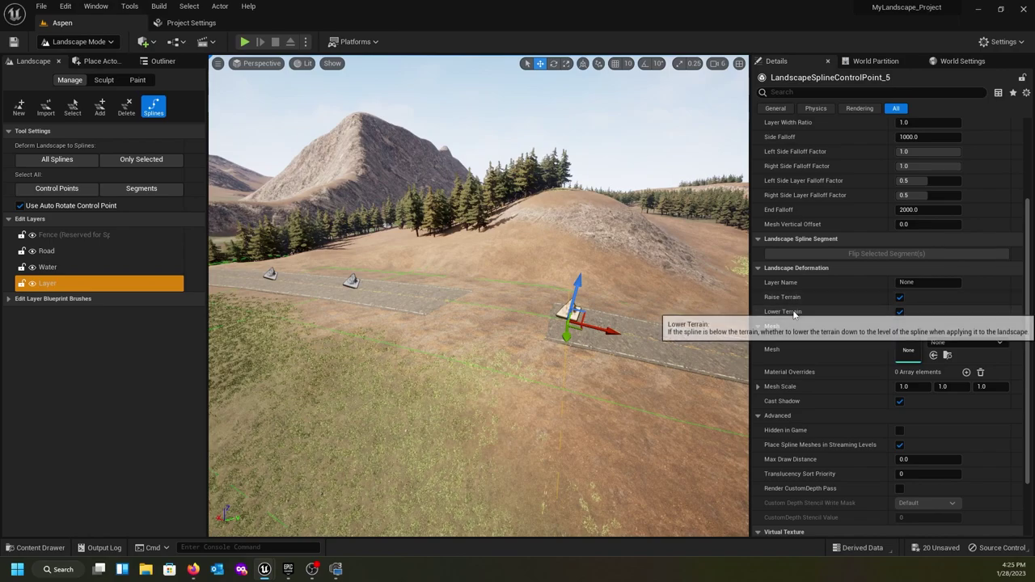
{"action": "left_click", "coordinate": [900, 298]}
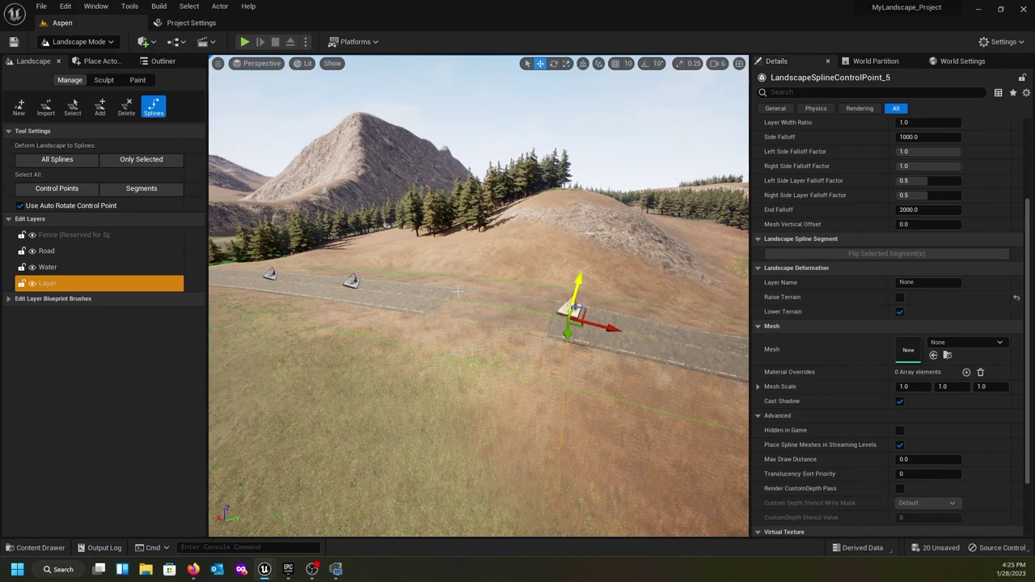
{"action": "left_click", "coordinate": [350, 281]}
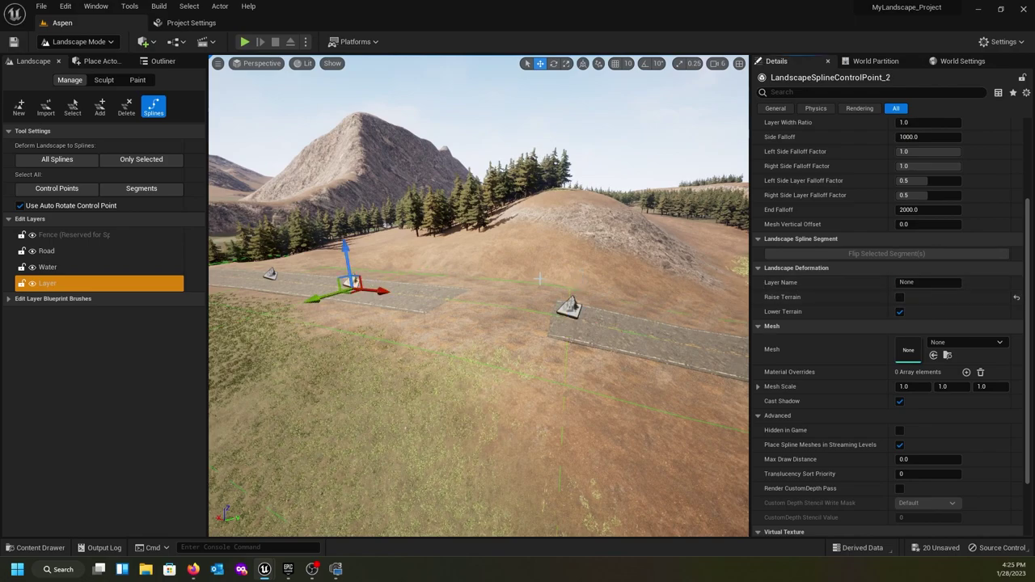
{"action": "left_click", "coordinate": [570, 306]}
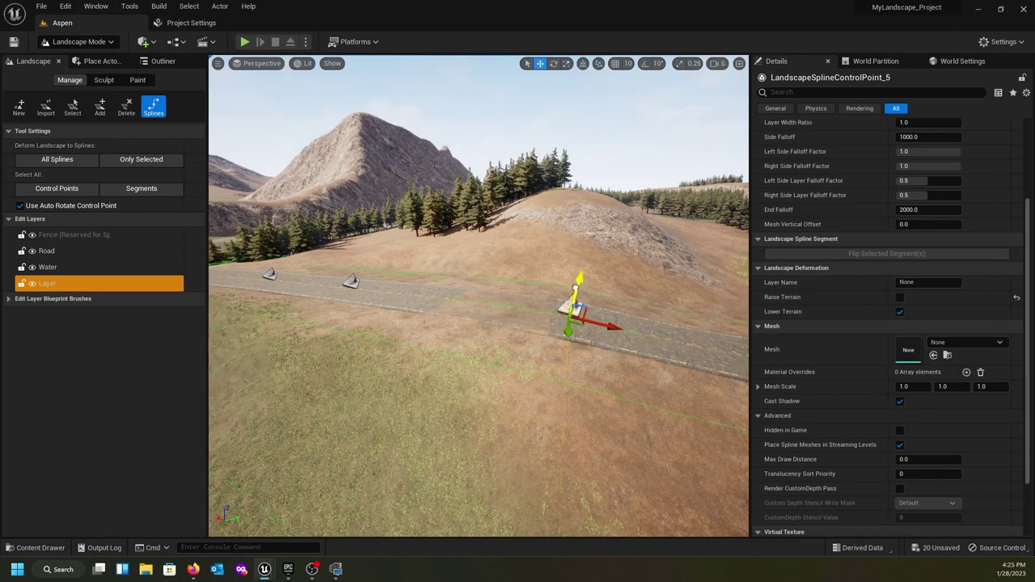
{"action": "left_click", "coordinate": [724, 356]}
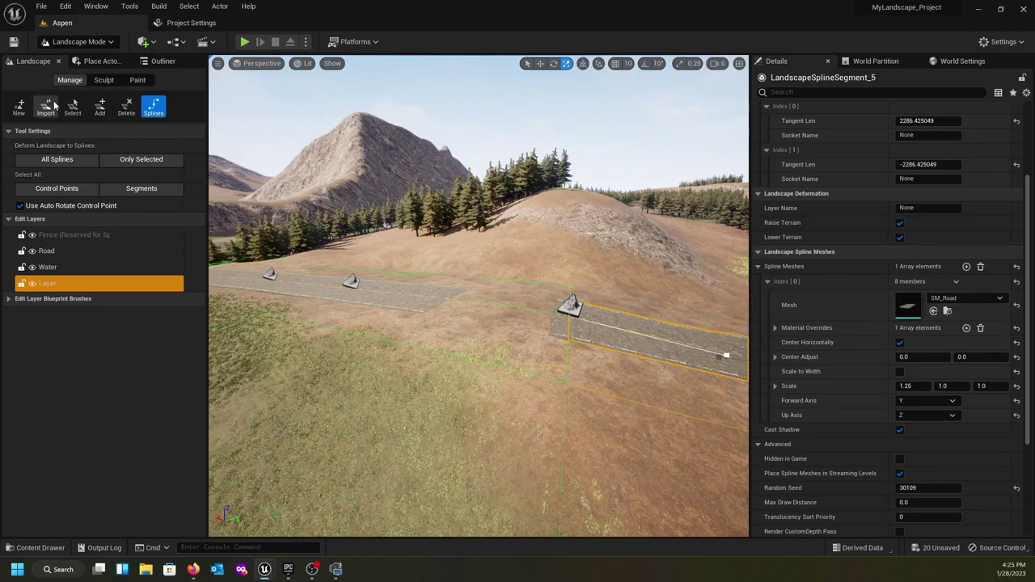
- Flatten the terrain in the gap between the two road stretches with the Flatten tool in Both mode
{"action": "left_click", "coordinate": [104, 80]}
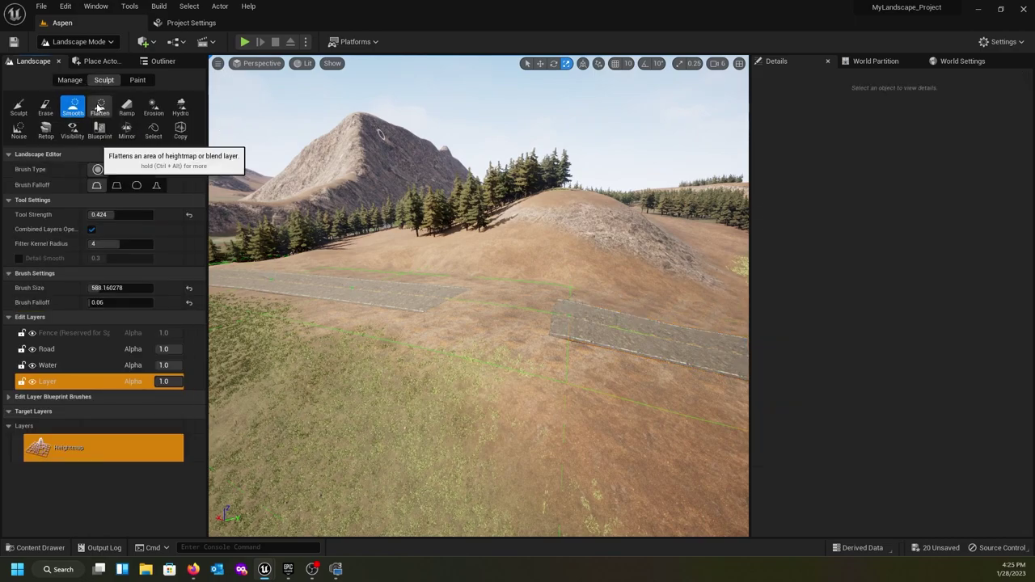
{"action": "left_click", "coordinate": [99, 107]}
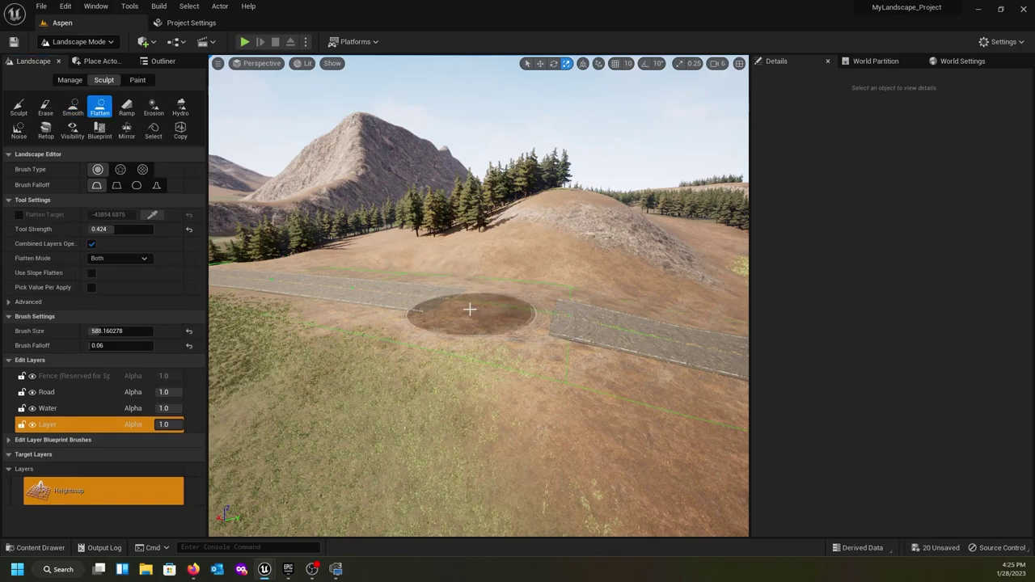
{"action": "mouse_move", "coordinate": [535, 325]}
{"action": "left_mouse_down"}
{"action": "mouse_move", "coordinate": [489, 363]}
{"action": "mouse_move", "coordinate": [500, 325]}
{"action": "mouse_move", "coordinate": [388, 307]}
{"action": "left_mouse_up"}
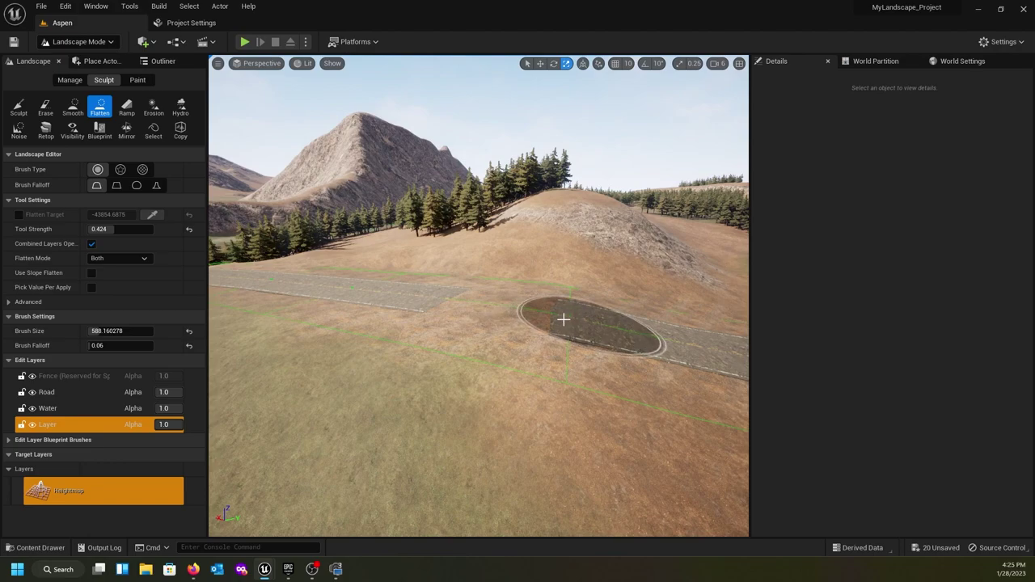
{"action": "left_click_drag", "start_coordinate": [538, 320], "coordinate": [267, 327]}
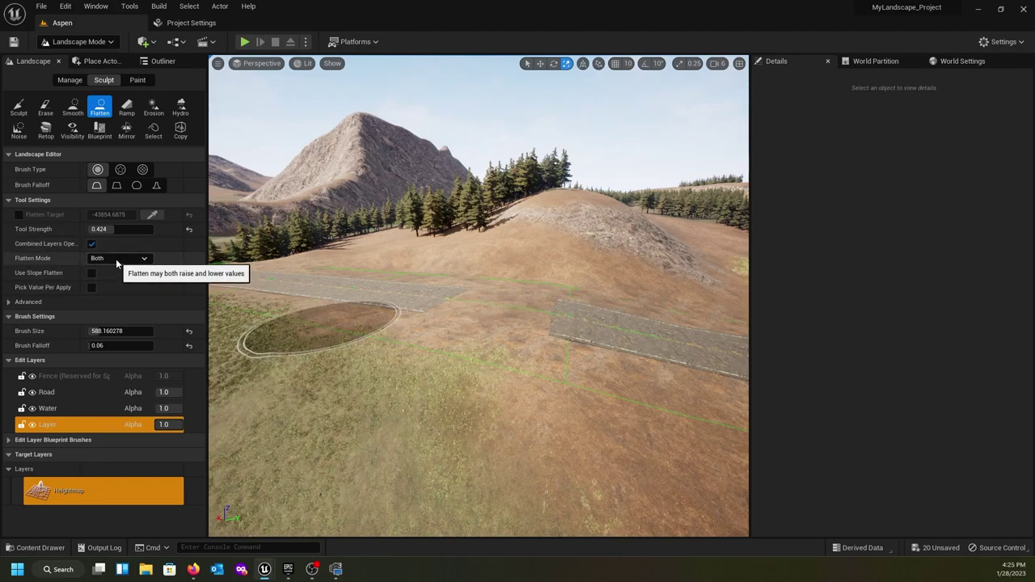
- Set Flatten Mode to Lower and flatten the terrain across the road gap
{"action": "left_click", "coordinate": [115, 259]}
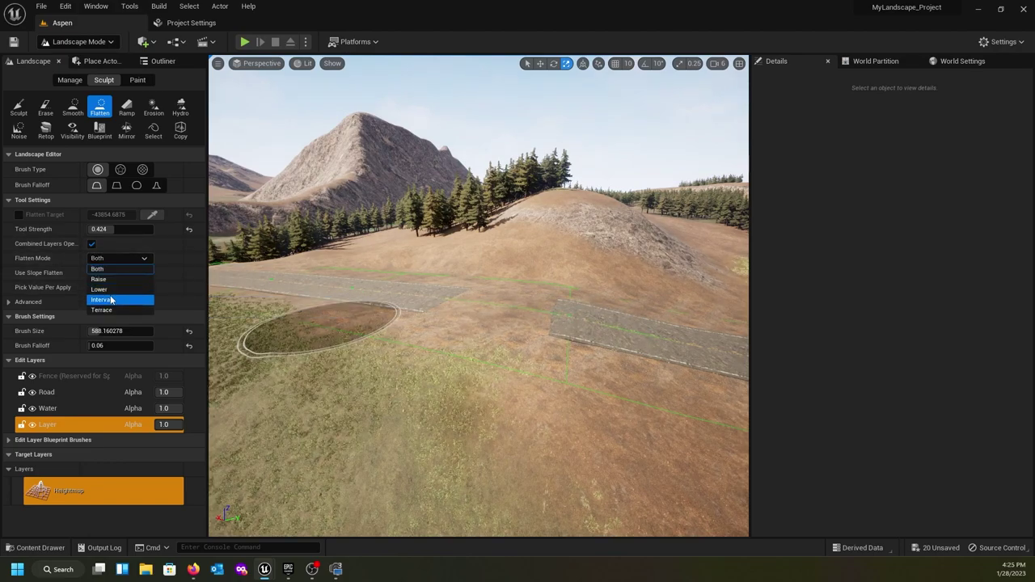
{"action": "left_click", "coordinate": [100, 289]}
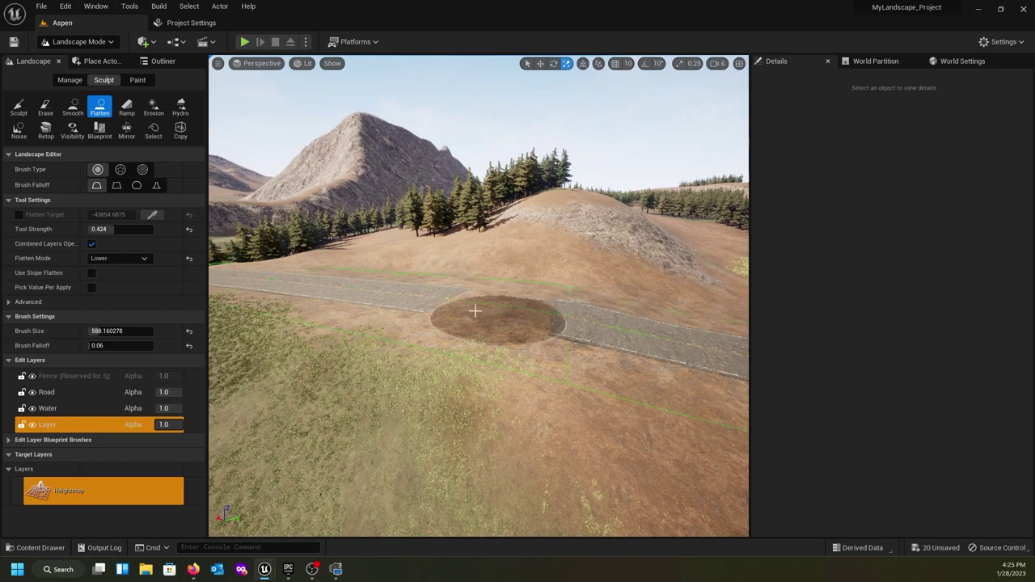
{"action": "left_click_drag", "start_coordinate": [501, 281], "coordinate": [402, 279]}
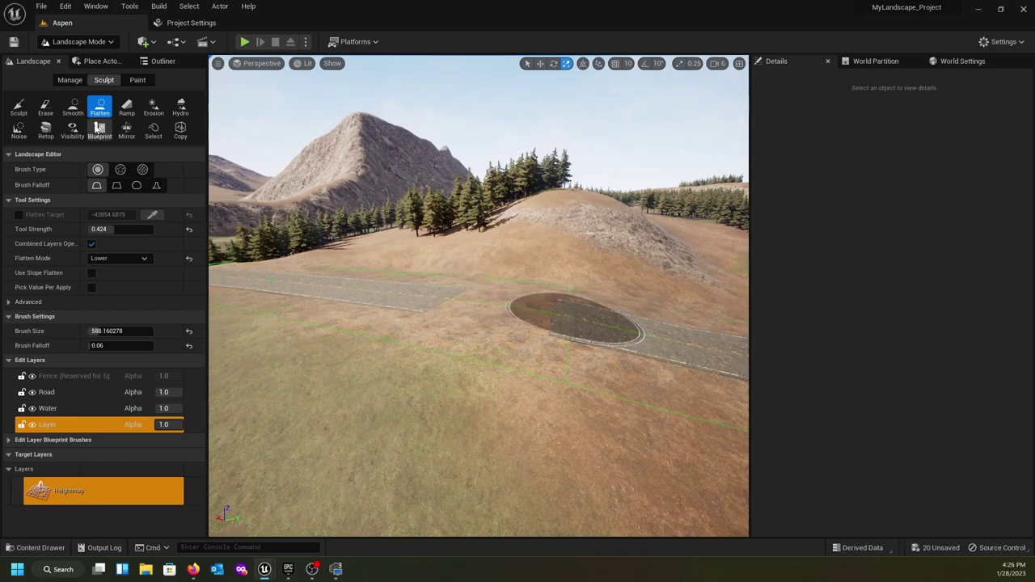
{"action": "left_click", "coordinate": [72, 107]}
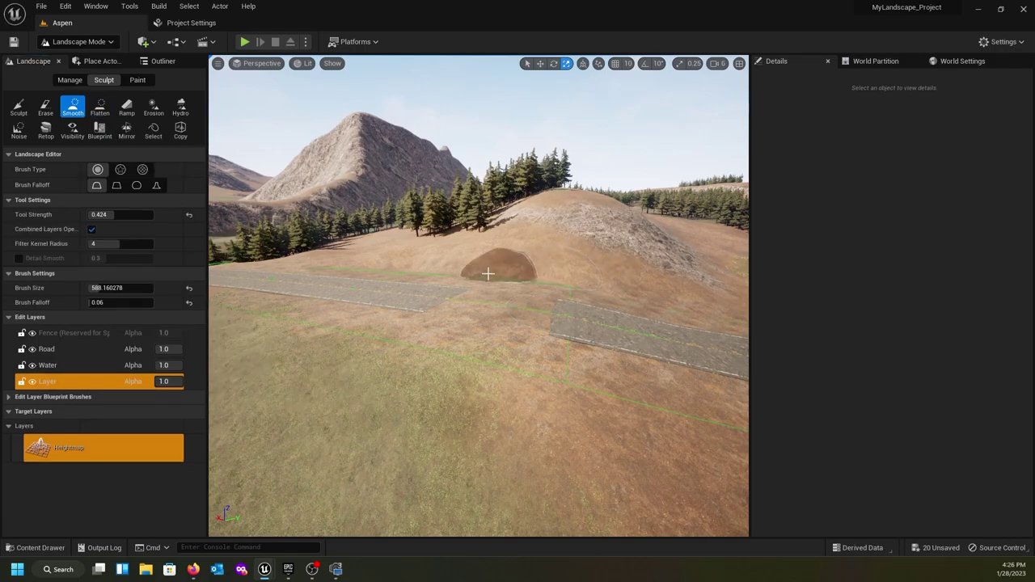
{"action": "mouse_move", "coordinate": [526, 298]}
{"action": "right_mouse_down"}
{"action": "mouse_move", "coordinate": [453, 296]}
{"action": "mouse_move", "coordinate": [462, 305]}
{"action": "right_mouse_up"}
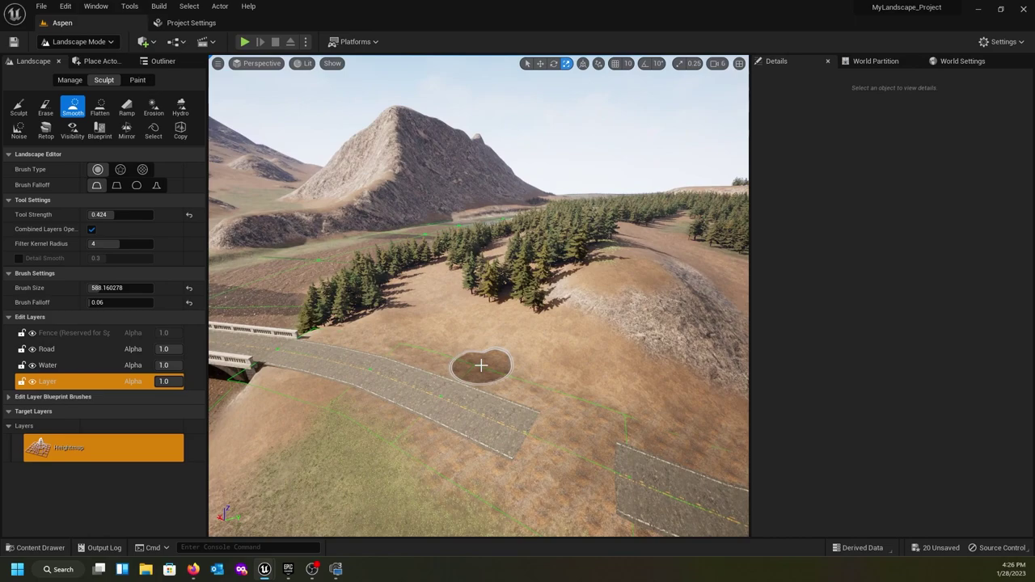
{"action": "left_click", "coordinate": [132, 80]}
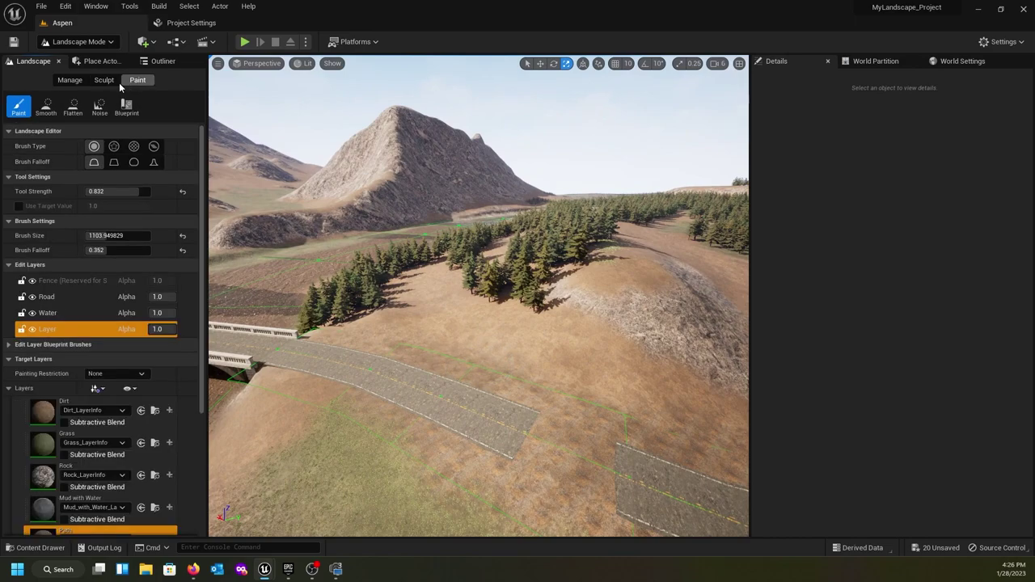
- Delete the four road control points from the bridge end across the gap to the start of the far road stretch
{"action": "left_click", "coordinate": [70, 80]}
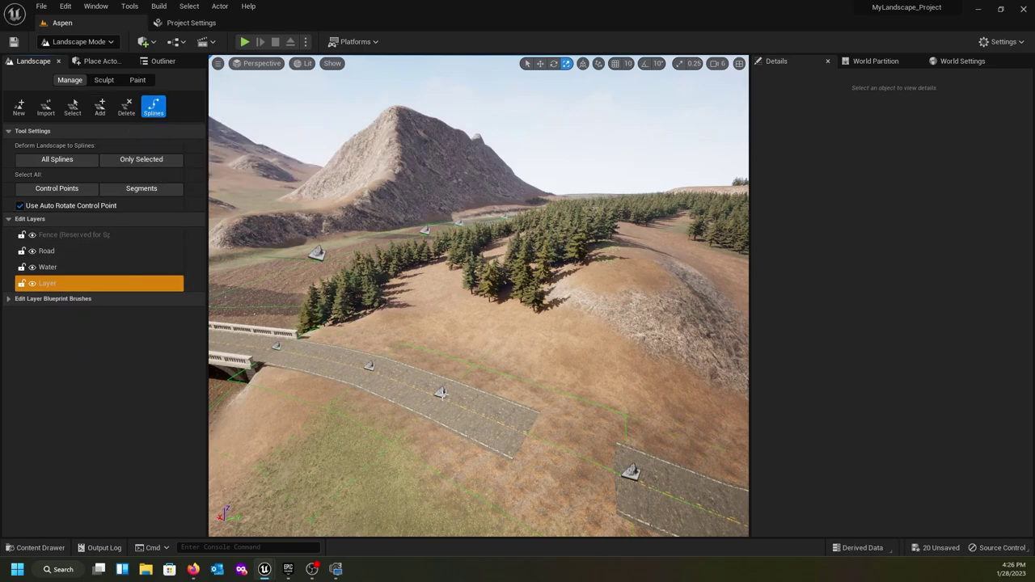
{"action": "right_click_drag", "start_coordinate": [508, 409], "coordinate": [599, 423]}
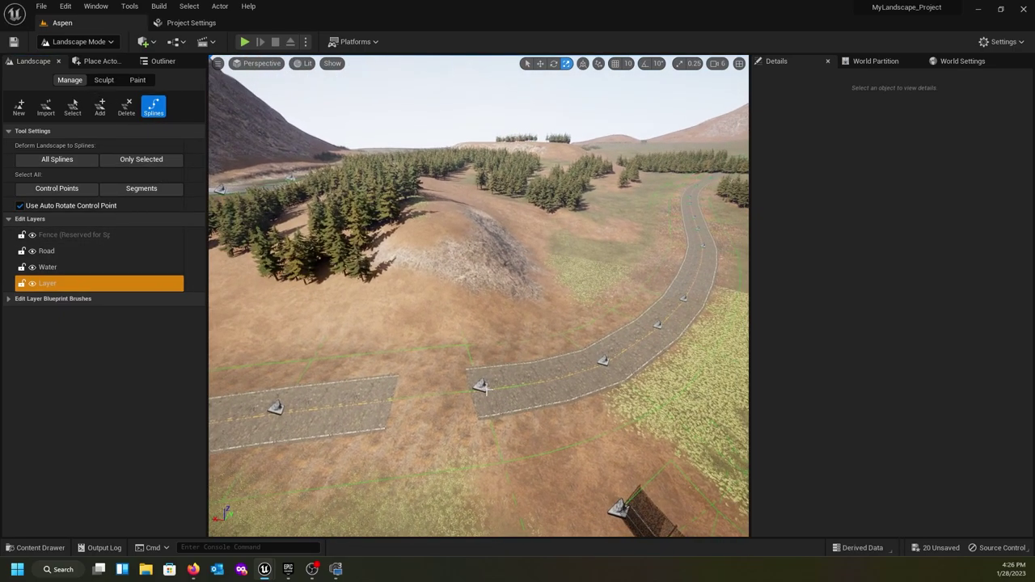
{"action": "left_click", "coordinate": [481, 388]}
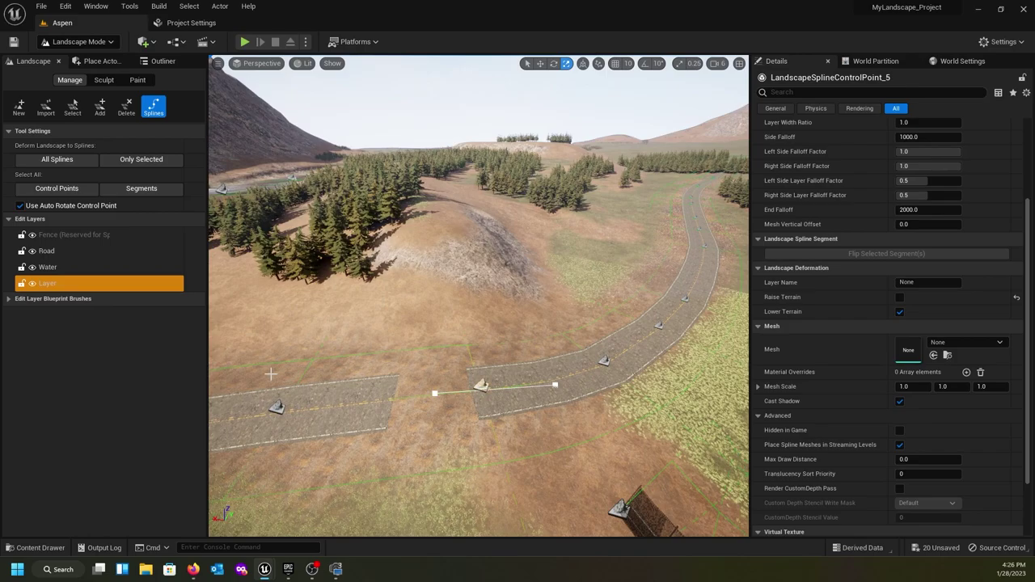
{"action": "right_click_drag", "start_coordinate": [326, 363], "coordinate": [251, 345]}
{"action": "left_click", "coordinate": [254, 319]}
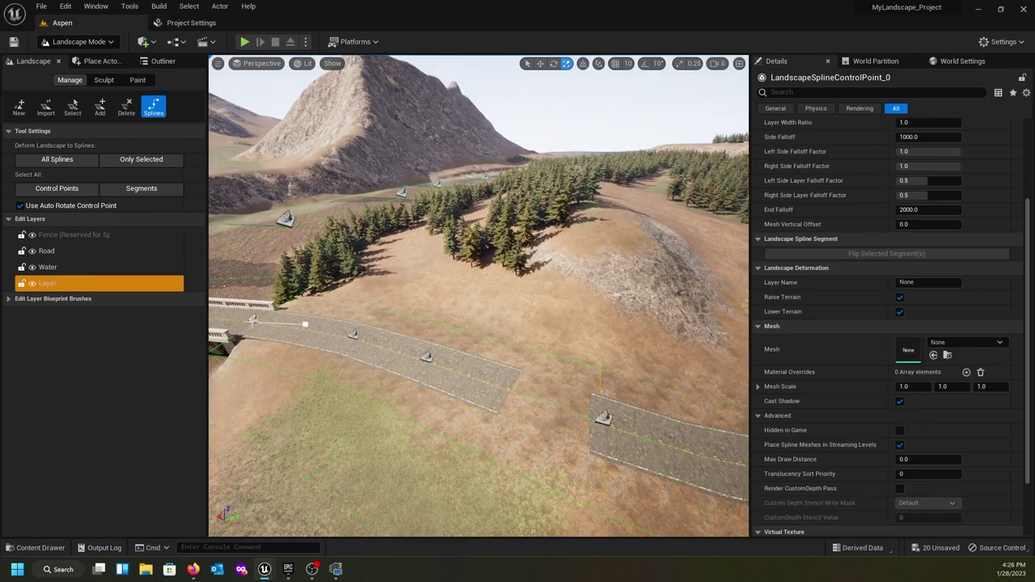
{"action": "key", "text": "Delete"}
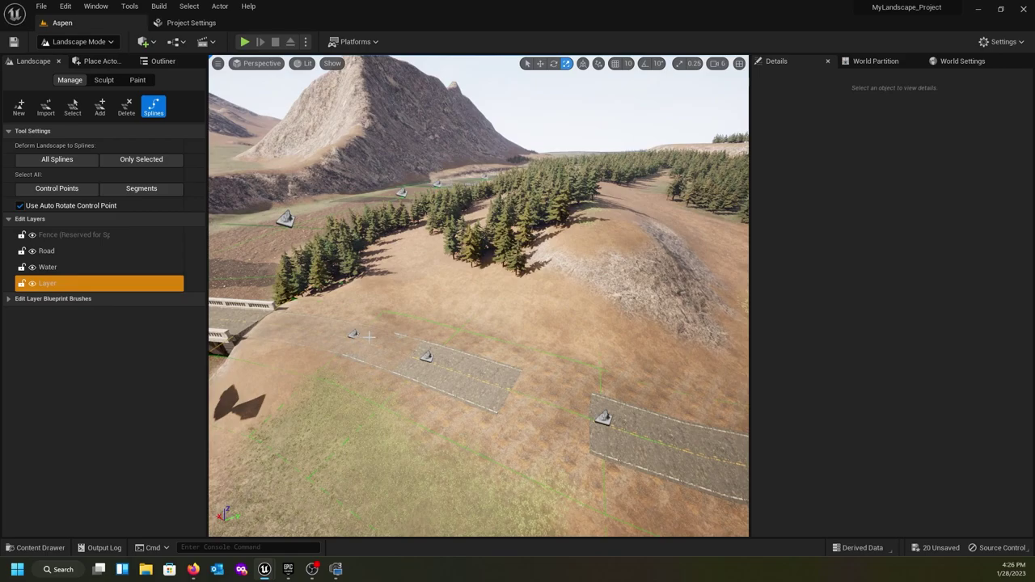
{"action": "left_click", "coordinate": [354, 334]}
{"action": "key", "text": "Delete"}
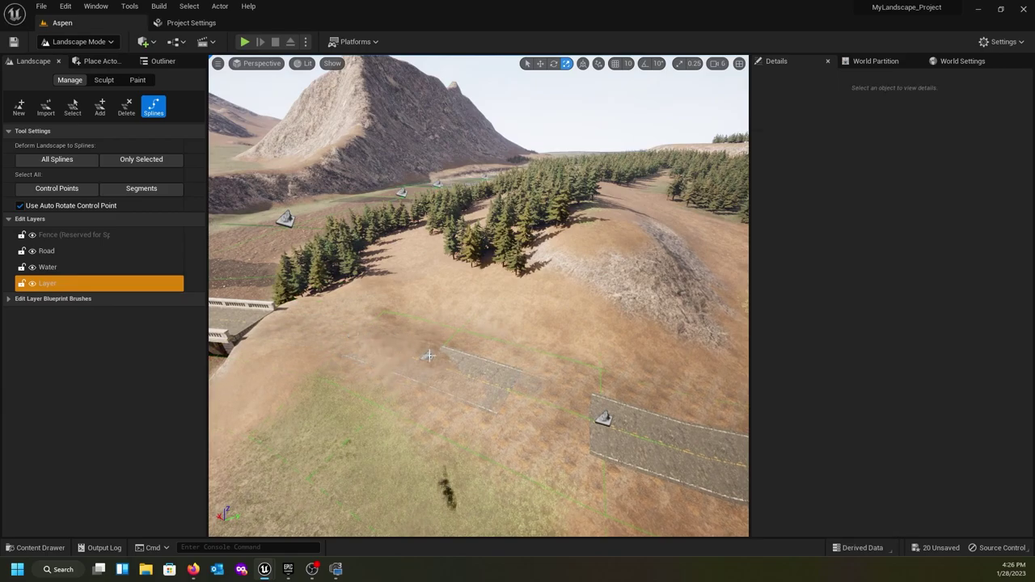
{"action": "left_click", "coordinate": [429, 356]}
{"action": "key", "text": "Delete"}
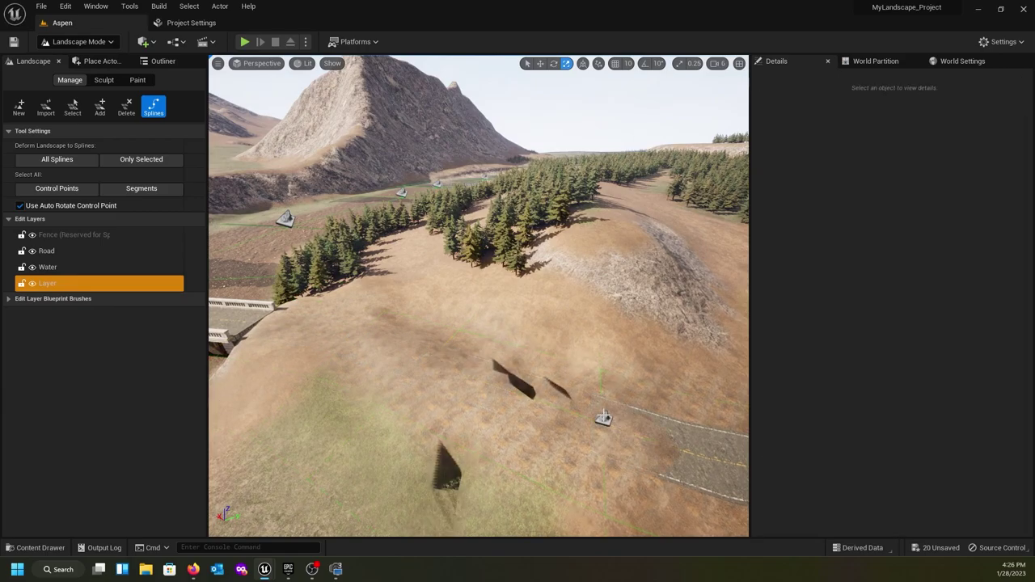
{"action": "left_click", "coordinate": [602, 416]}
{"action": "key", "text": "Delete"}
- Switch the Flatten tool from Lower to Raise mode and fill the dark creases along the cleared road bed
{"action": "mouse_move", "coordinate": [544, 420]}
{"action": "right_mouse_down"}
{"action": "mouse_move", "coordinate": [665, 431]}
{"action": "mouse_move", "coordinate": [549, 415]}
{"action": "mouse_move", "coordinate": [668, 368]}
{"action": "mouse_move", "coordinate": [555, 412]}
{"action": "mouse_move", "coordinate": [546, 427]}
{"action": "mouse_move", "coordinate": [414, 396]}
{"action": "mouse_move", "coordinate": [420, 384]}
{"action": "mouse_move", "coordinate": [533, 412]}
{"action": "right_mouse_up"}
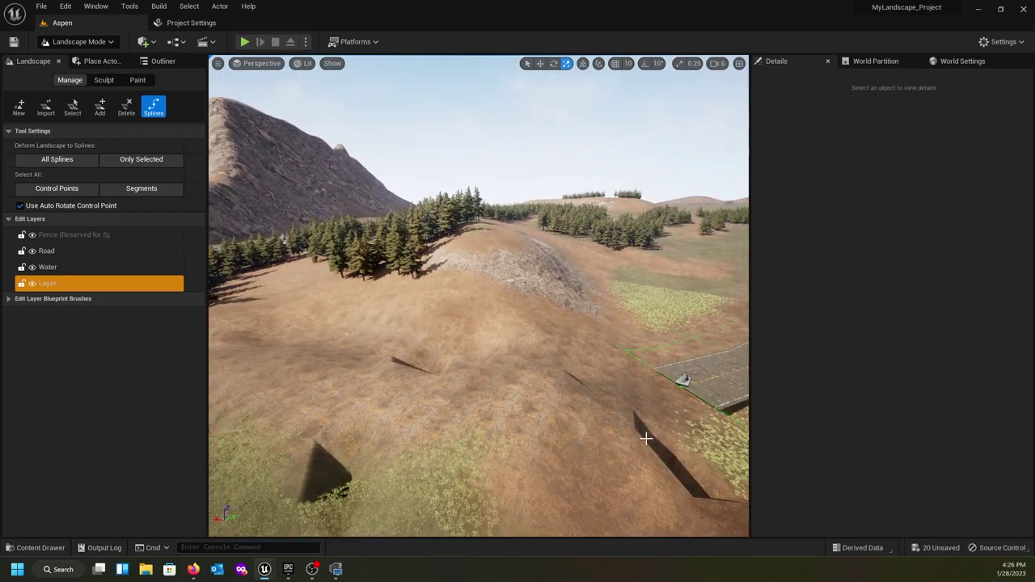
{"action": "right_click_drag", "start_coordinate": [647, 438], "coordinate": [586, 417]}
{"action": "right_click_drag", "start_coordinate": [327, 375], "coordinate": [313, 372]}
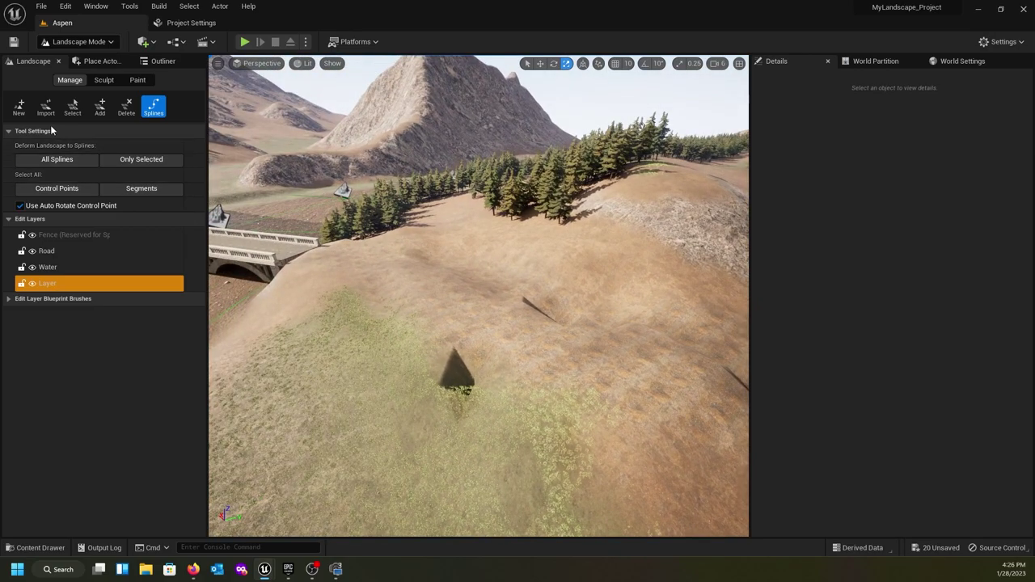
{"action": "left_click", "coordinate": [104, 79]}
{"action": "left_click", "coordinate": [99, 107]}
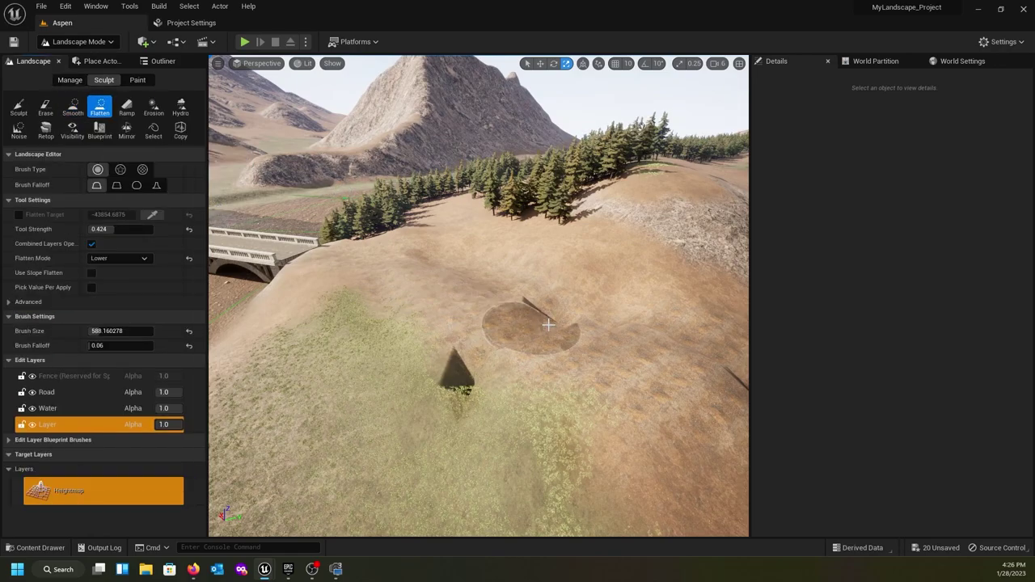
{"action": "right_click_drag", "start_coordinate": [549, 324], "coordinate": [534, 275]}
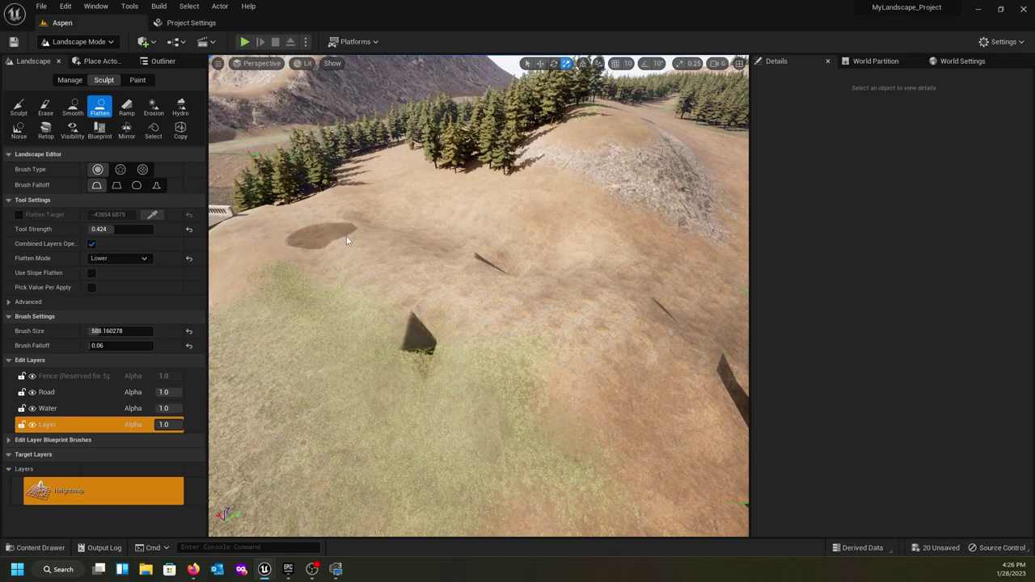
{"action": "left_click", "coordinate": [507, 258]}
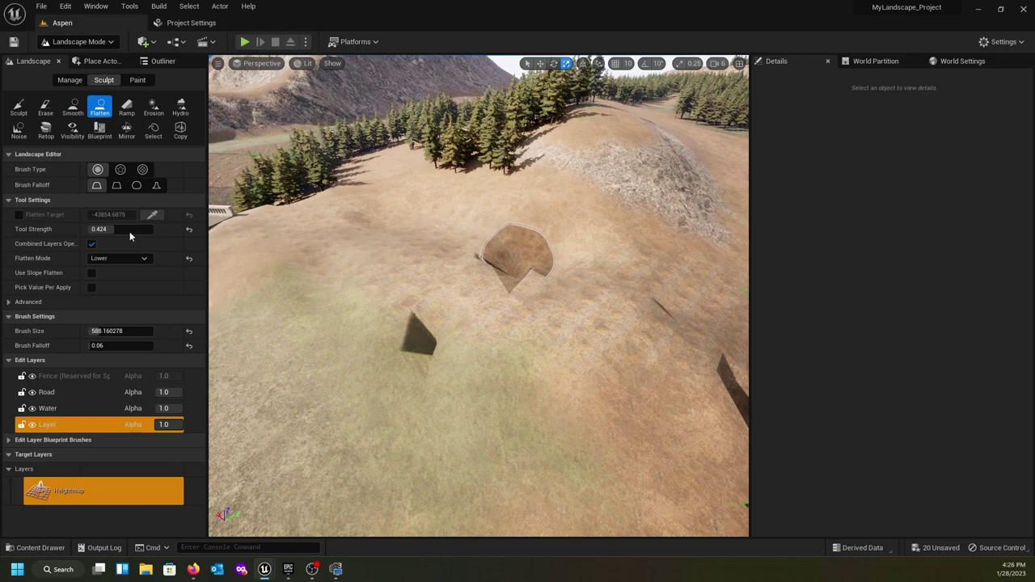
{"action": "left_click", "coordinate": [115, 257]}
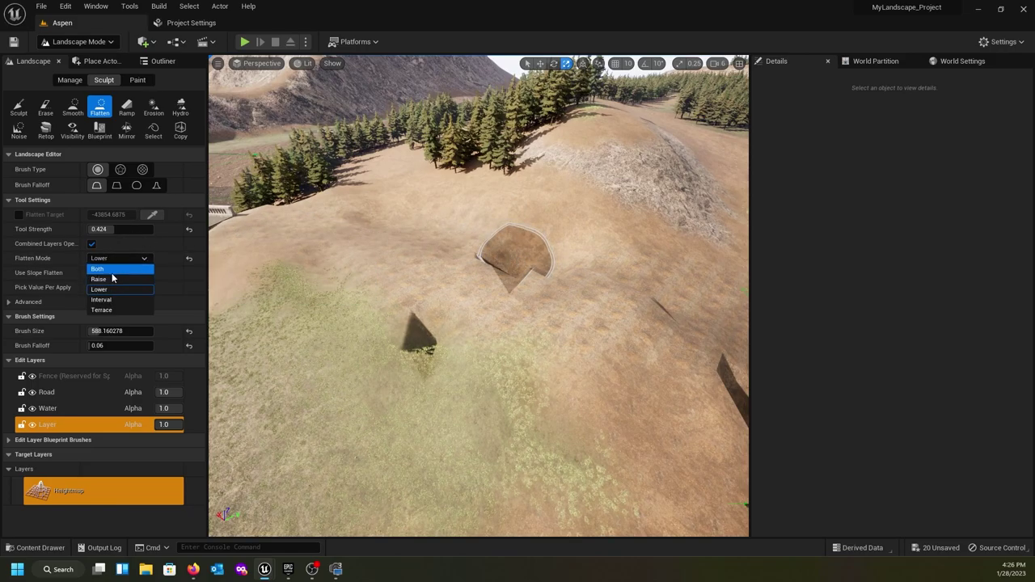
{"action": "left_click", "coordinate": [113, 278]}
{"action": "key", "text": "ctrl+z"}
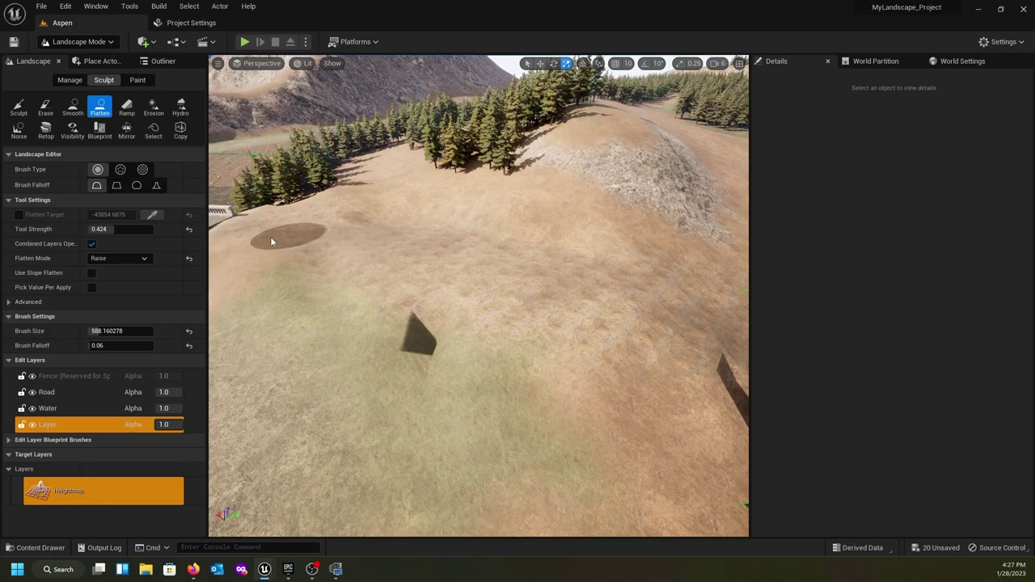
- Set Flatten Mode to Both and flatten the cleared road bed towards the dark hollow near the fence's roadside end
{"action": "left_click", "coordinate": [113, 258]}
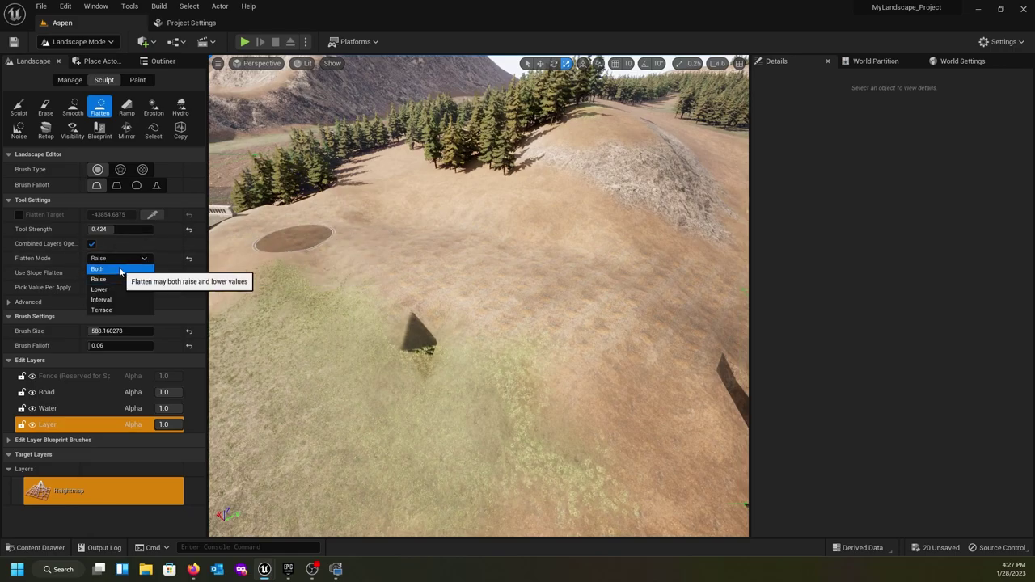
{"action": "left_click", "coordinate": [95, 271]}
{"action": "right_click_drag", "start_coordinate": [413, 255], "coordinate": [344, 252]}
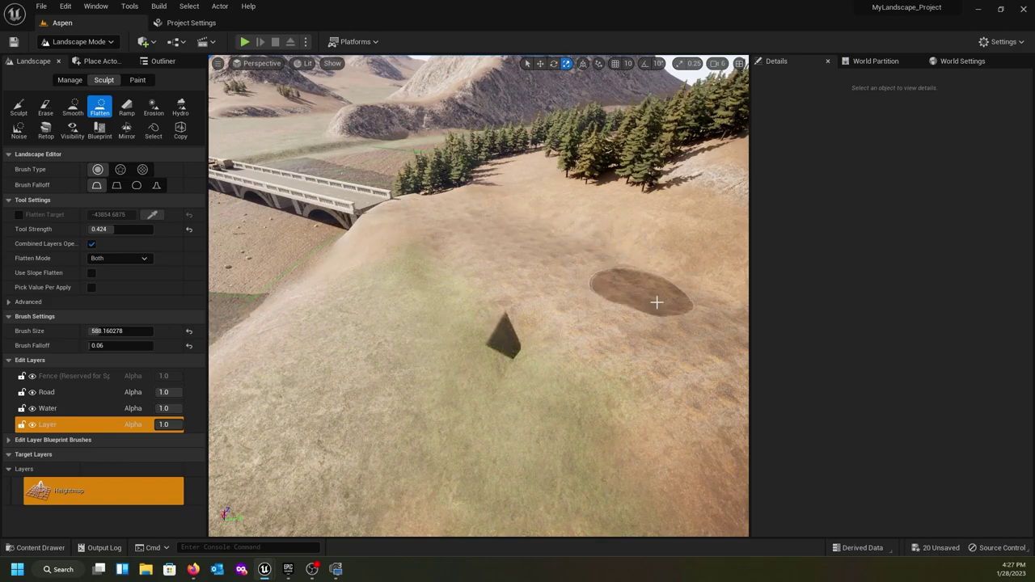
{"action": "right_click", "coordinate": [702, 324]}
{"action": "right_click_drag", "start_coordinate": [668, 326], "coordinate": [744, 325]}
{"action": "right_click", "coordinate": [618, 320]}
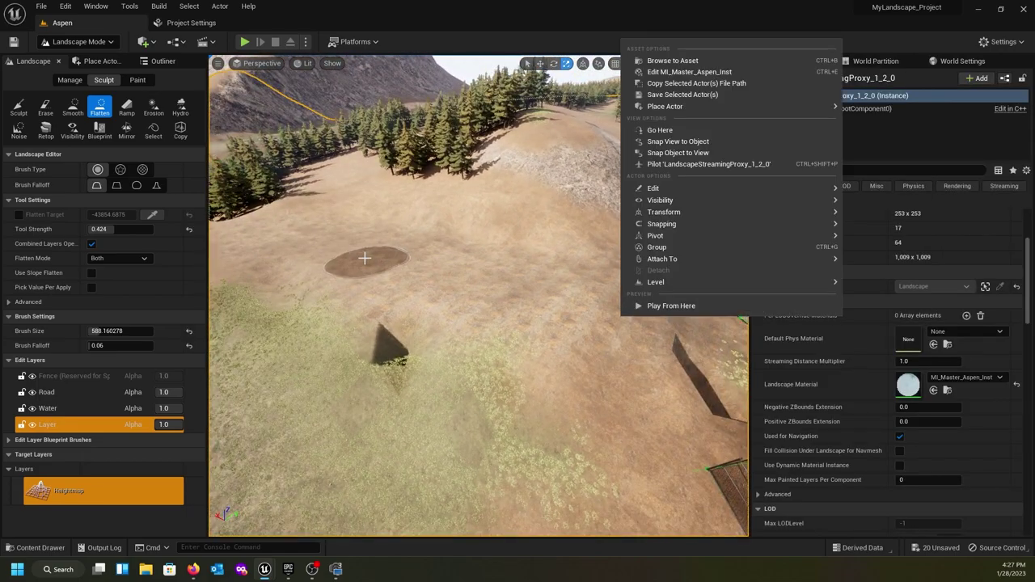
{"action": "left_click", "coordinate": [368, 263]}
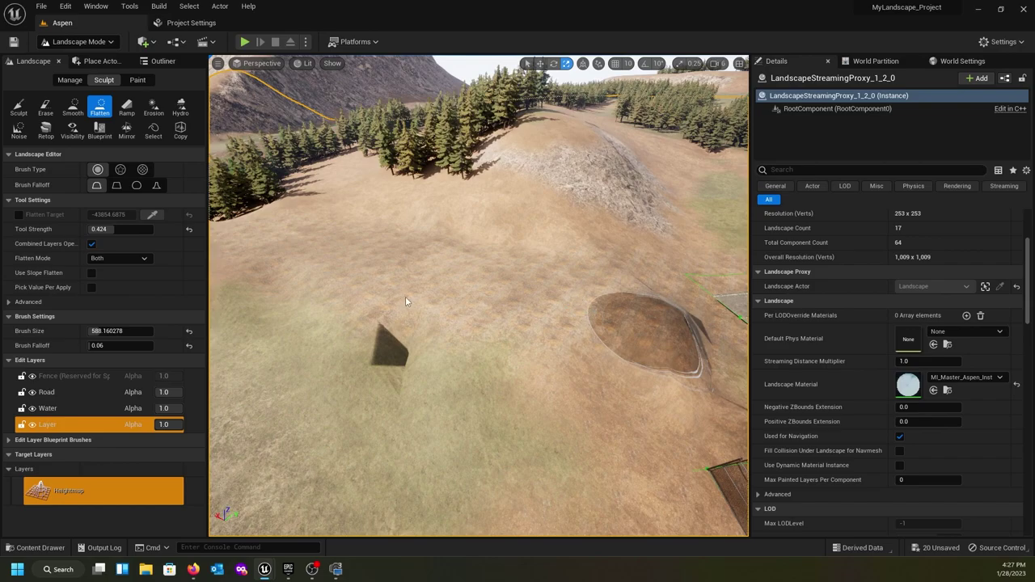
{"action": "right_click", "coordinate": [576, 300]}
- Smooth the dark hollow and terrain bumps between the remaining road's end and the fence's roadside end with the Smooth tool
{"action": "left_click", "coordinate": [73, 106]}
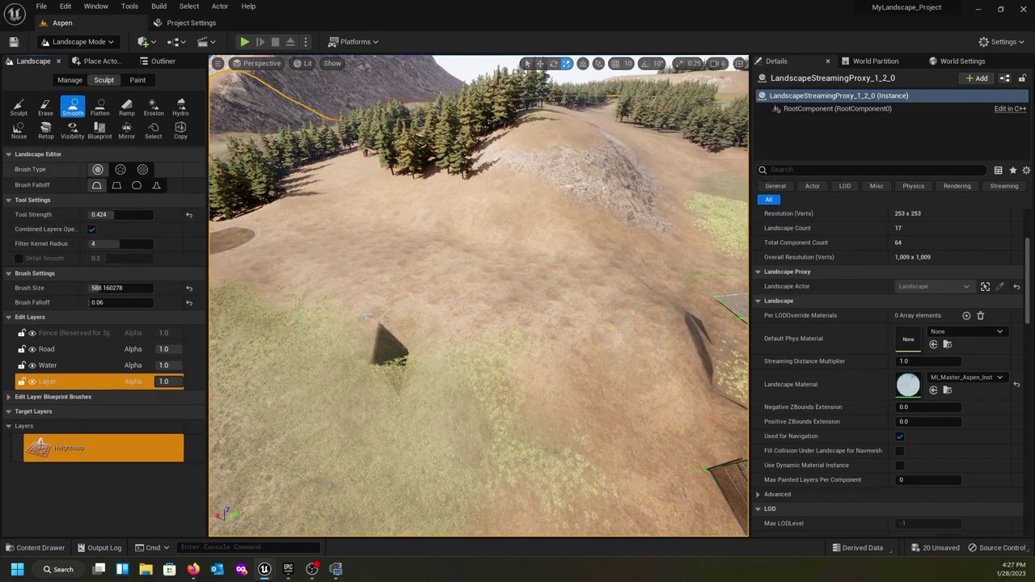
{"action": "right_click_drag", "start_coordinate": [542, 280], "coordinate": [665, 359]}
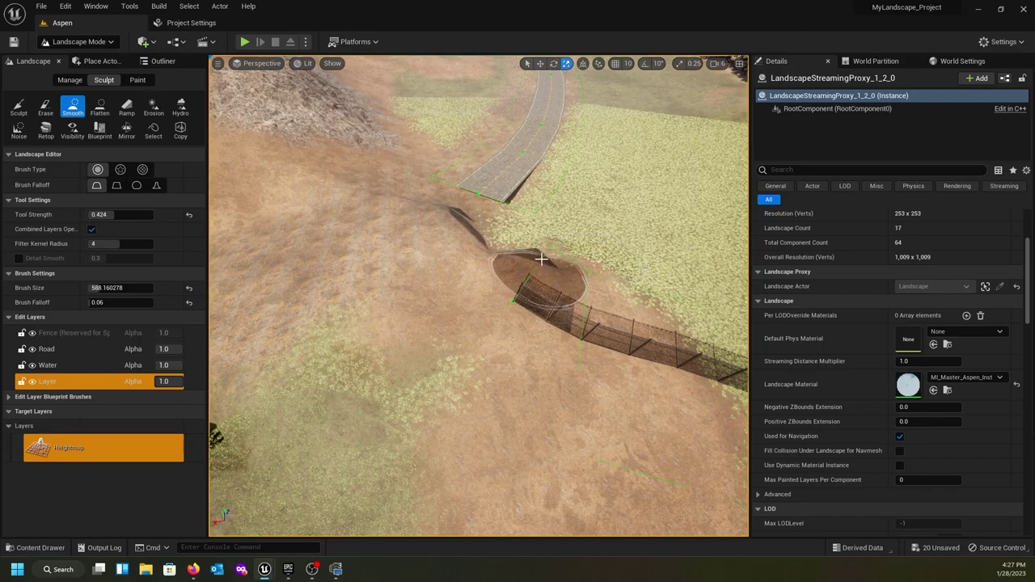
{"action": "mouse_move", "coordinate": [541, 258]}
{"action": "left_mouse_down"}
{"action": "mouse_move", "coordinate": [411, 200]}
{"action": "mouse_move", "coordinate": [438, 219]}
{"action": "left_mouse_up"}
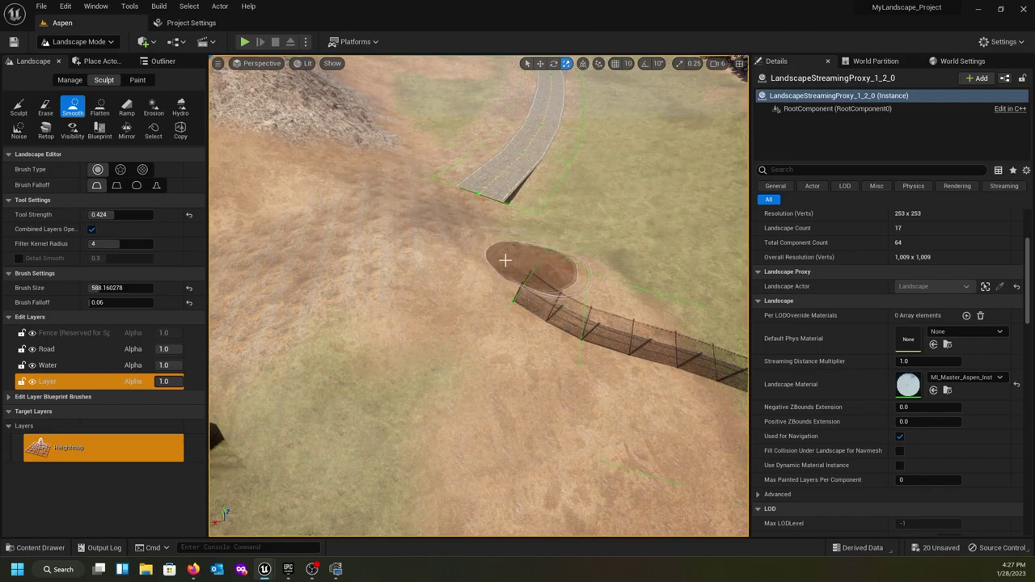
{"action": "mouse_move", "coordinate": [505, 260]}
{"action": "left_mouse_down"}
{"action": "mouse_move", "coordinate": [513, 268]}
{"action": "mouse_move", "coordinate": [423, 286]}
{"action": "mouse_move", "coordinate": [462, 251]}
{"action": "mouse_move", "coordinate": [389, 192]}
{"action": "mouse_move", "coordinate": [485, 242]}
{"action": "mouse_move", "coordinate": [566, 255]}
{"action": "left_mouse_up"}
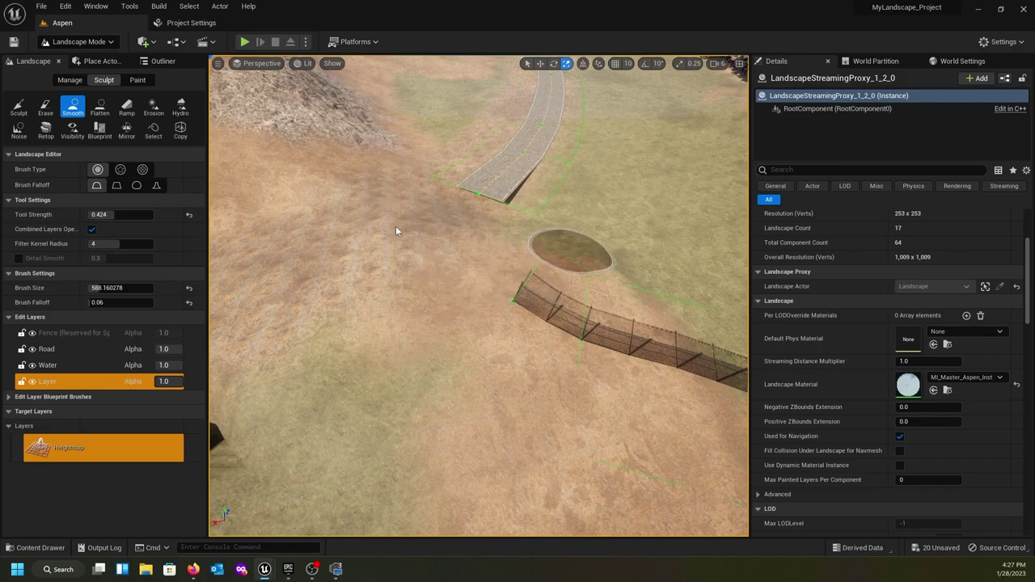
- Switch from sculpting to landscape spline management and extend the remaining road's open end with three control points towards the bridge
{"action": "right_click_drag", "start_coordinate": [396, 231], "coordinate": [358, 241]}
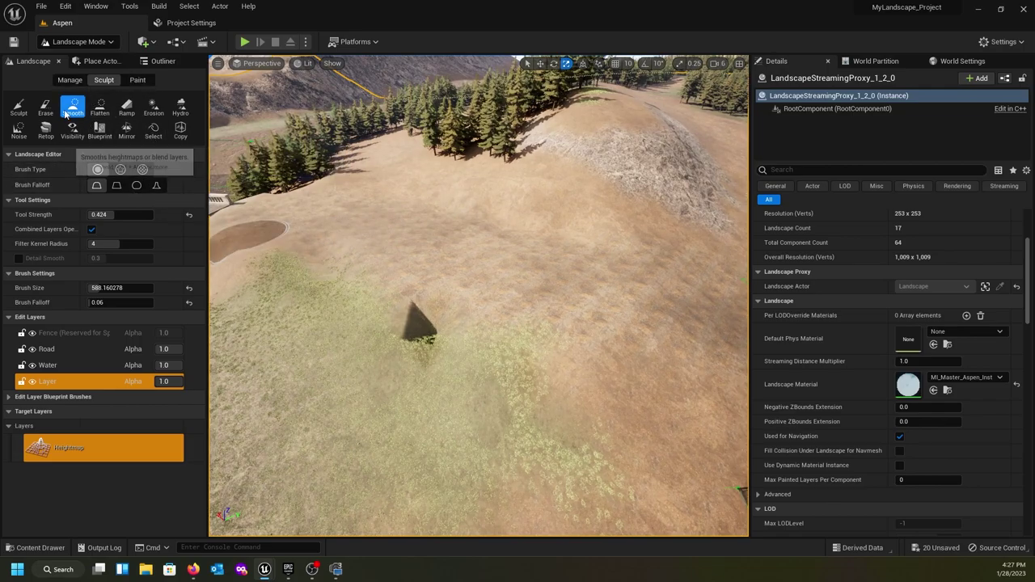
{"action": "left_click", "coordinate": [70, 79]}
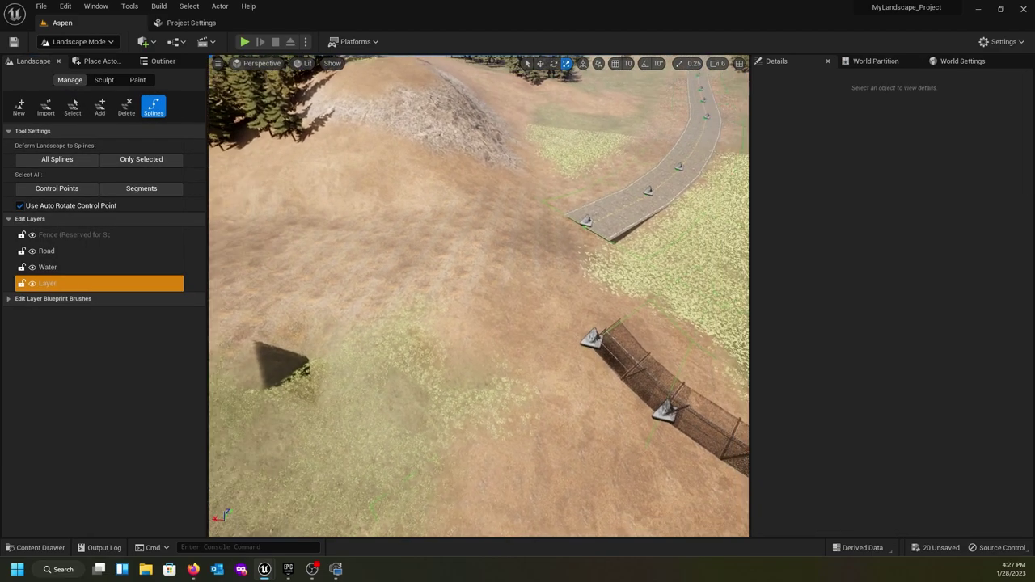
{"action": "right_click_drag", "start_coordinate": [574, 273], "coordinate": [639, 243]}
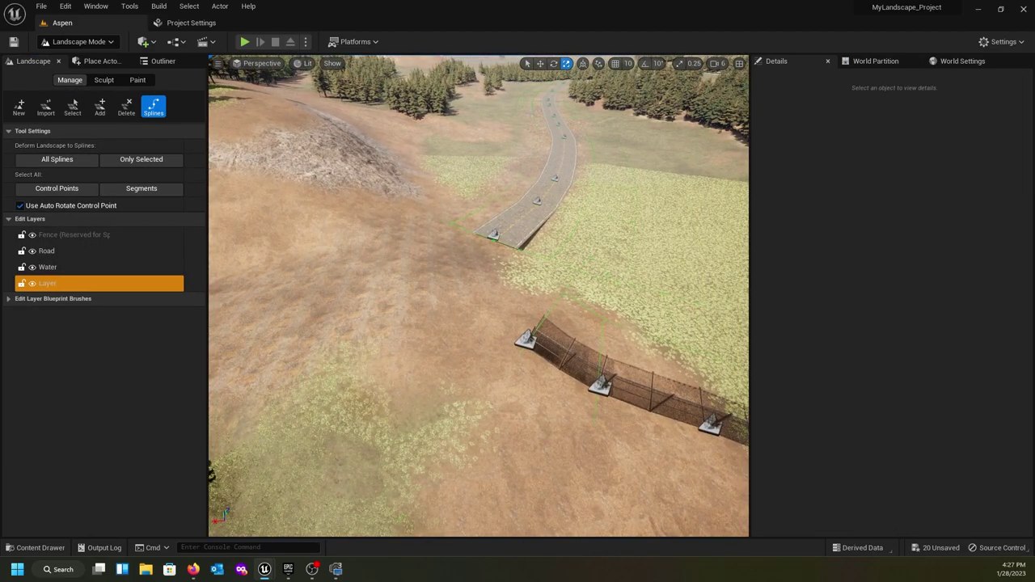
{"action": "left_click", "coordinate": [493, 235]}
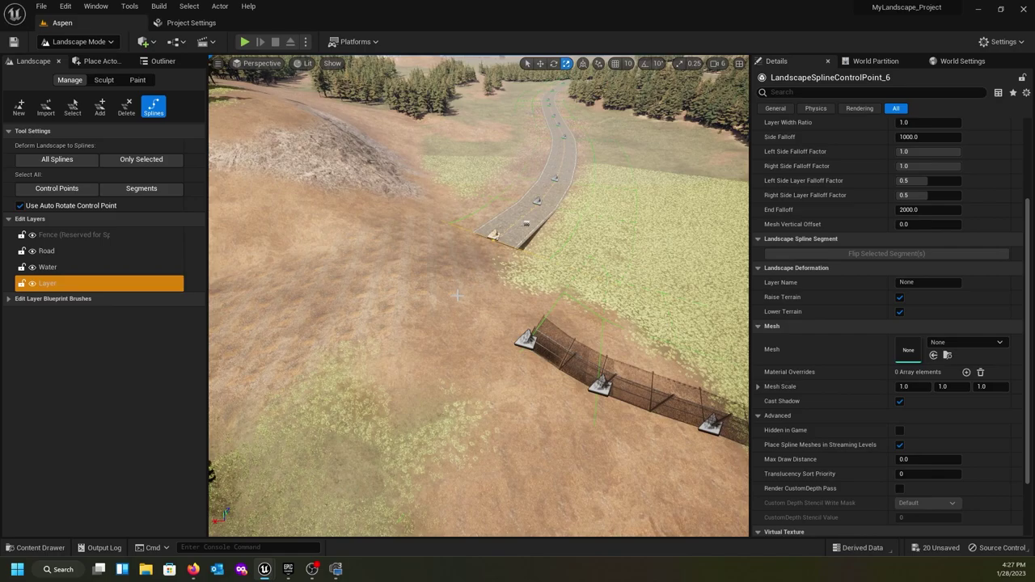
{"action": "left_click", "coordinate": [435, 256], "text": "ctrl"}
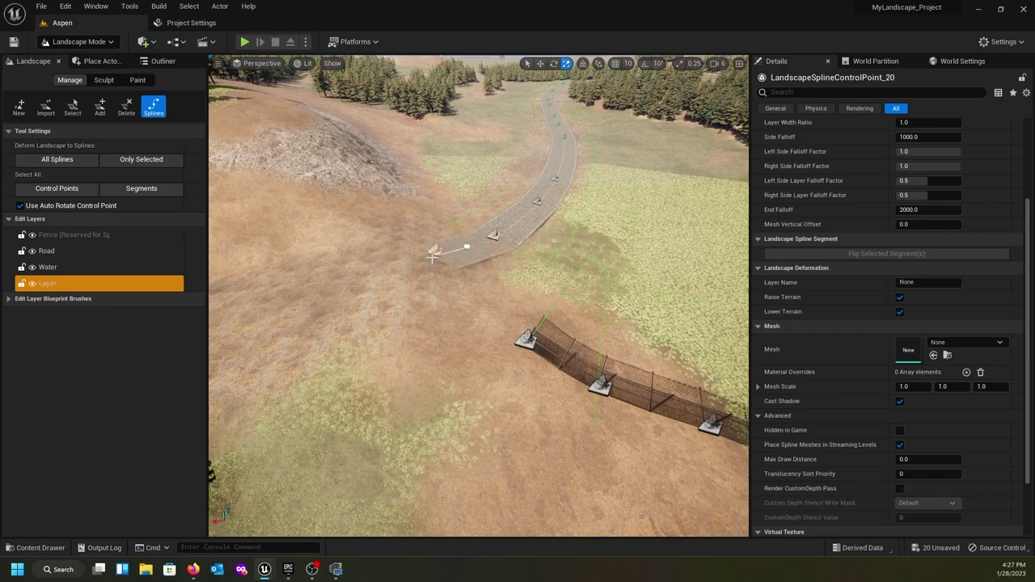
{"action": "left_click", "coordinate": [411, 266], "text": "ctrl"}
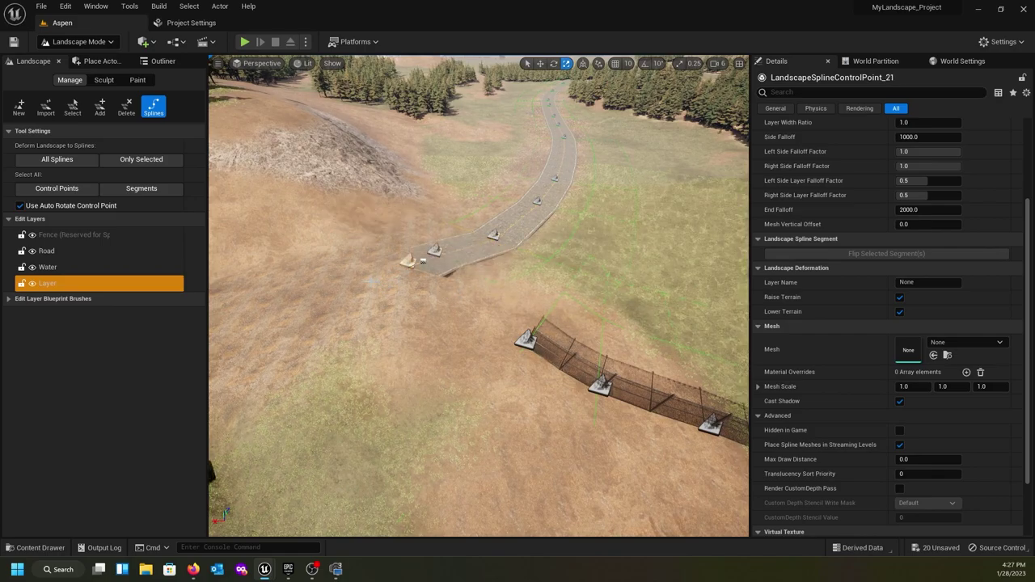
{"action": "left_click", "coordinate": [379, 285], "text": "ctrl"}
- Continue the road spline across the cleared bed with three more control points, placing the last one at the bridge end
{"action": "right_click_drag", "start_coordinate": [349, 303], "coordinate": [255, 303]}
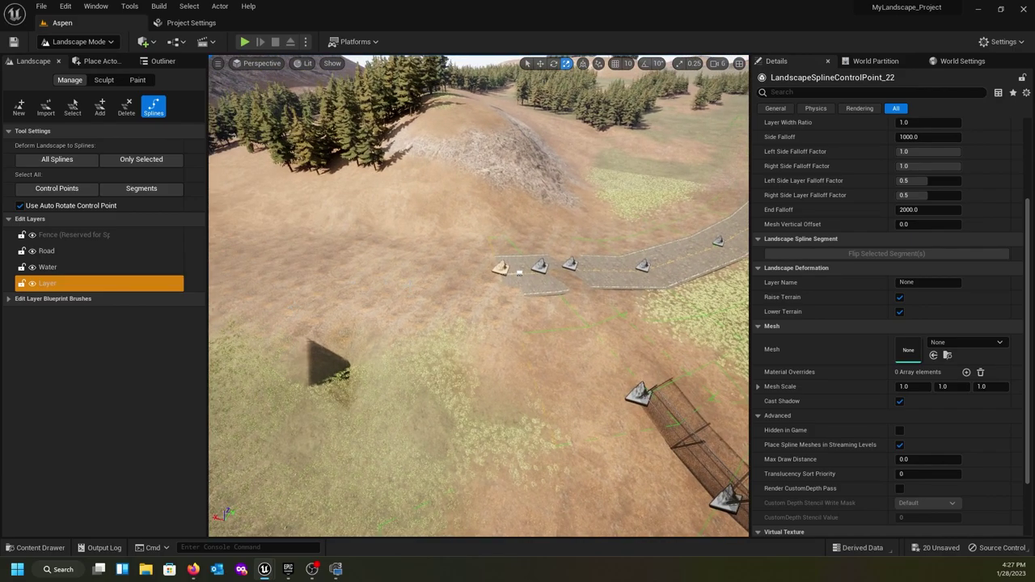
{"action": "right_click_drag", "start_coordinate": [349, 302], "coordinate": [275, 303]}
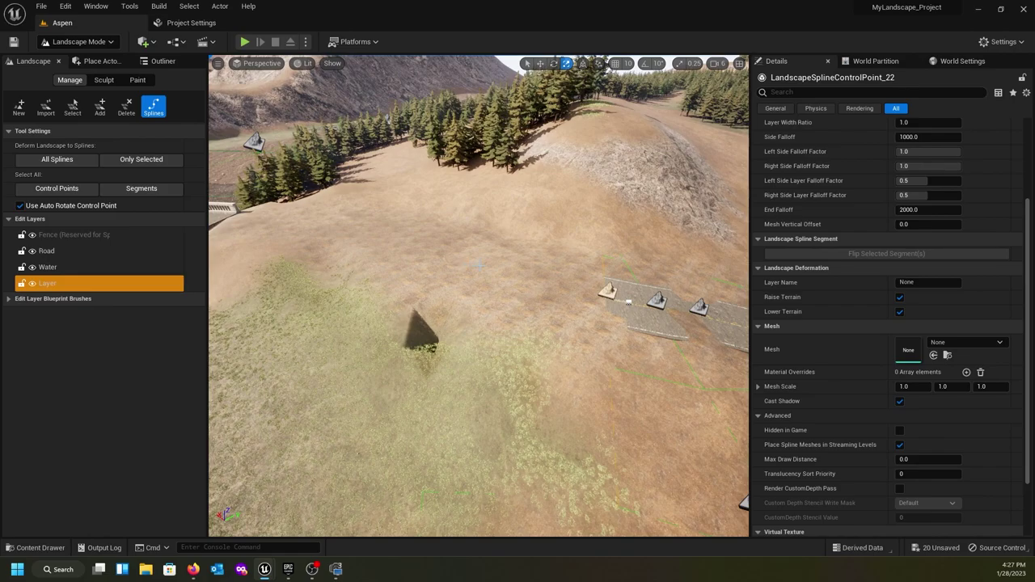
{"action": "left_click", "coordinate": [479, 264], "text": "ctrl"}
{"action": "left_click", "coordinate": [323, 233], "text": "ctrl"}
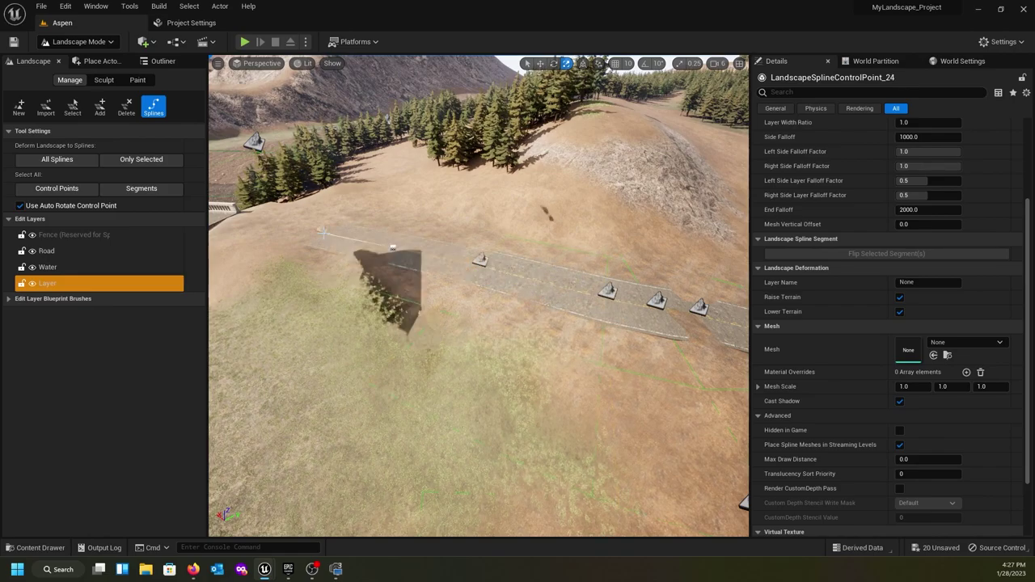
{"action": "right_click_drag", "start_coordinate": [262, 240], "coordinate": [477, 303]}
{"action": "key", "text": "w"}
{"action": "scroll", "coordinate": [582, 372], "scroll_direction": "down", "scroll_amount": 1}
{"action": "key", "text": "w"}
{"action": "scroll", "coordinate": [485, 323], "scroll_direction": "up", "scroll_amount": 1}
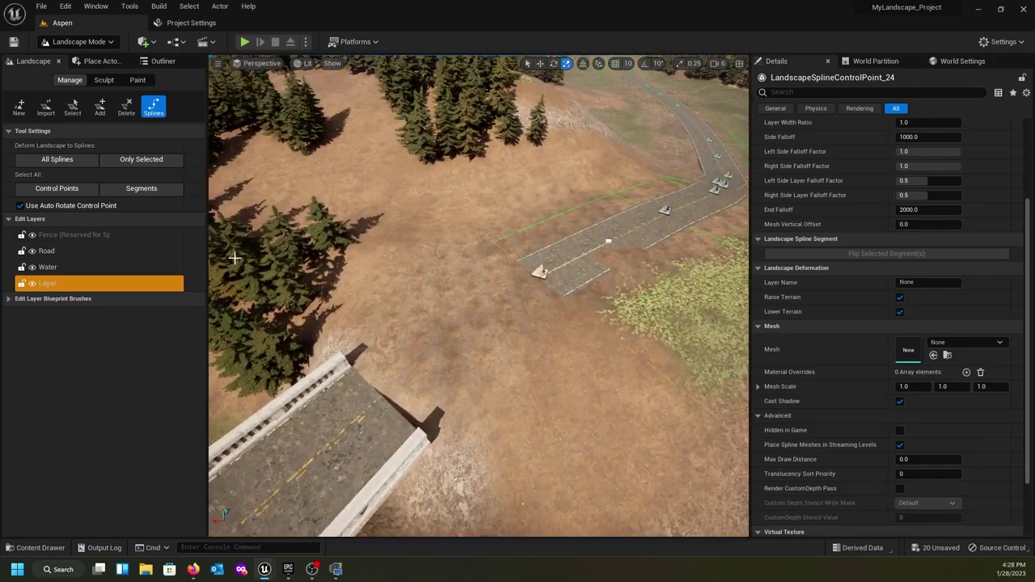
{"action": "left_click", "coordinate": [392, 377], "text": "ctrl"}
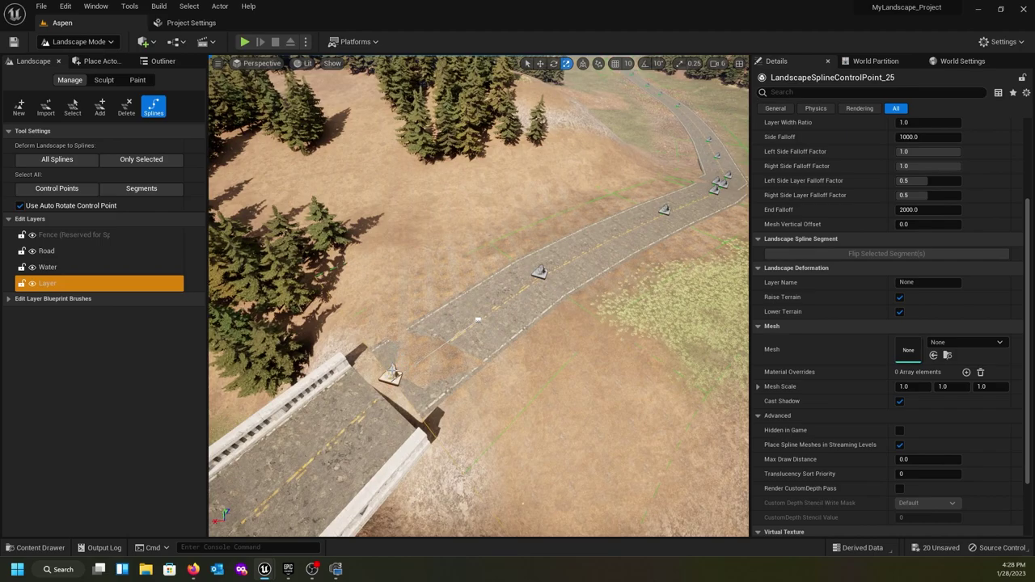
- Nudge the road's last control point towards the bridge and rotate it slightly about its vertical axis to align with the bridge
{"action": "key", "text": "w"}
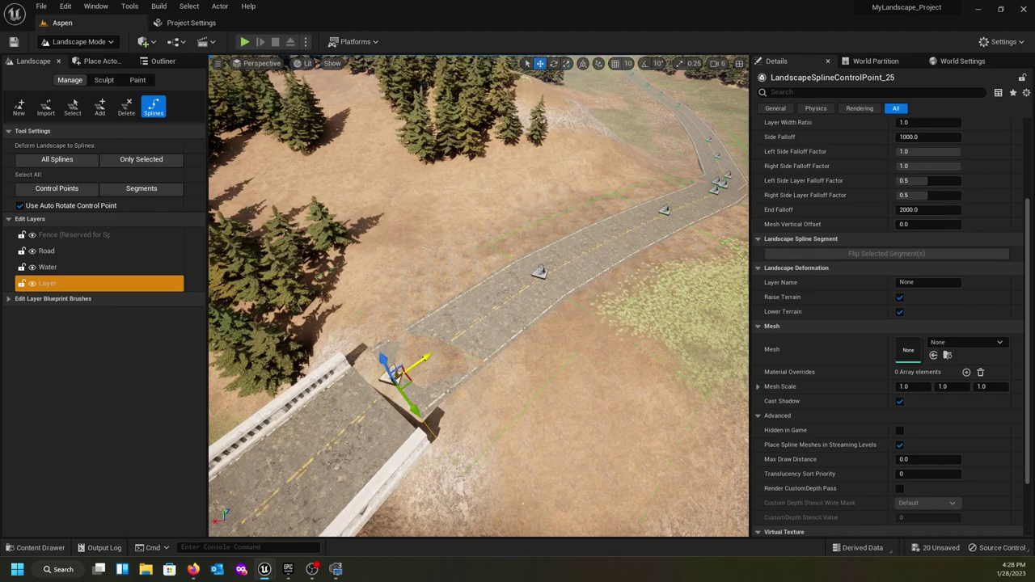
{"action": "left_click_drag", "start_coordinate": [427, 357], "coordinate": [421, 359]}
{"action": "right_click_drag", "start_coordinate": [434, 328], "coordinate": [271, 286]}
{"action": "key", "text": "d"}
{"action": "key", "text": "q"}
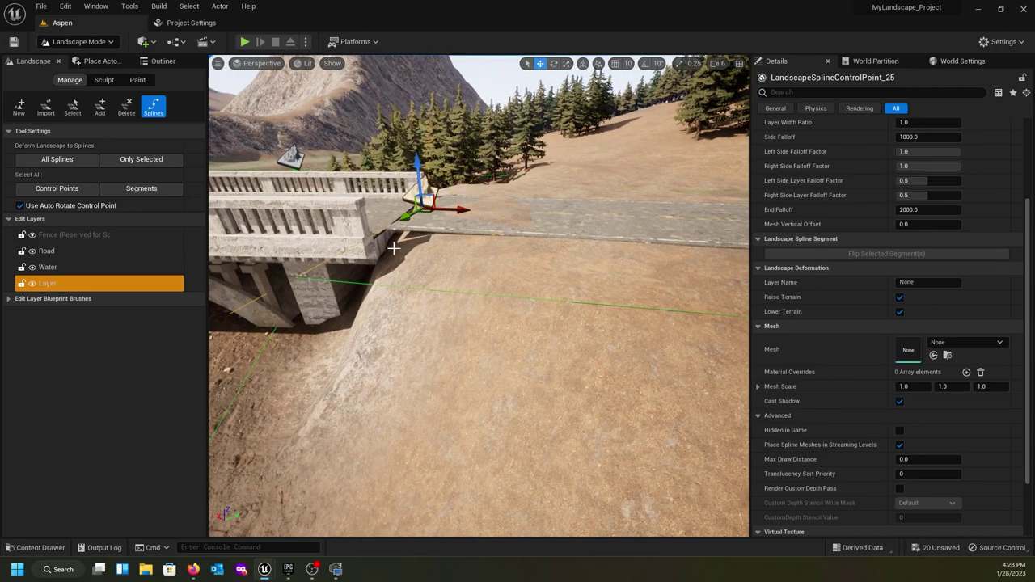
{"action": "key", "text": "e"}
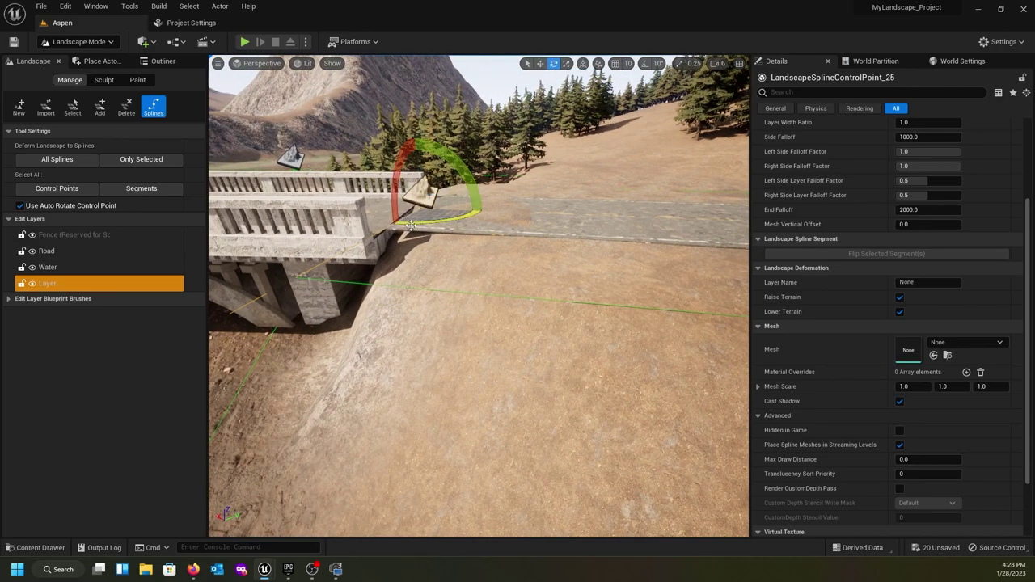
{"action": "left_click_drag", "start_coordinate": [413, 225], "coordinate": [423, 226]}
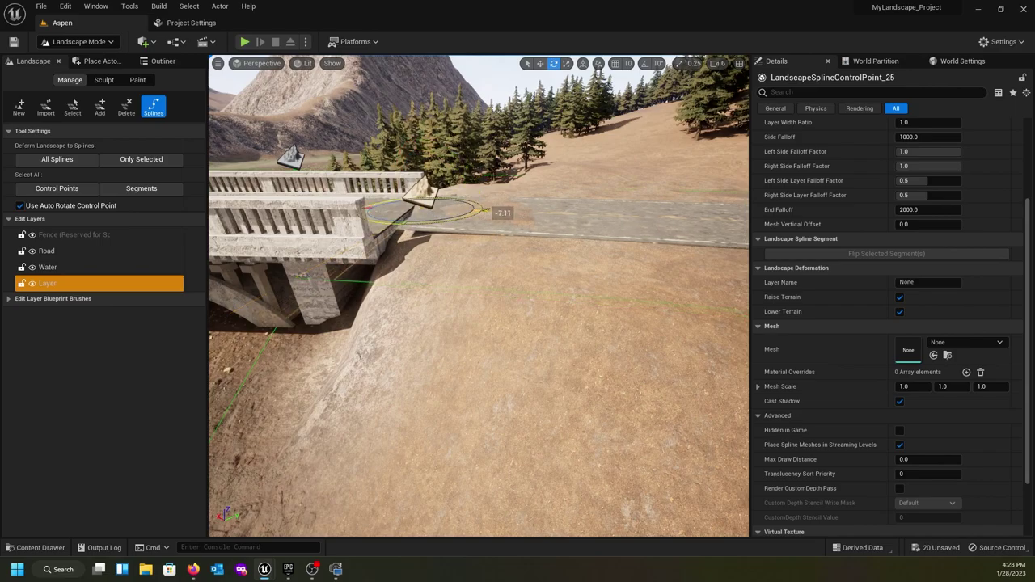
{"action": "left_click_drag", "start_coordinate": [482, 211], "coordinate": [484, 212]}
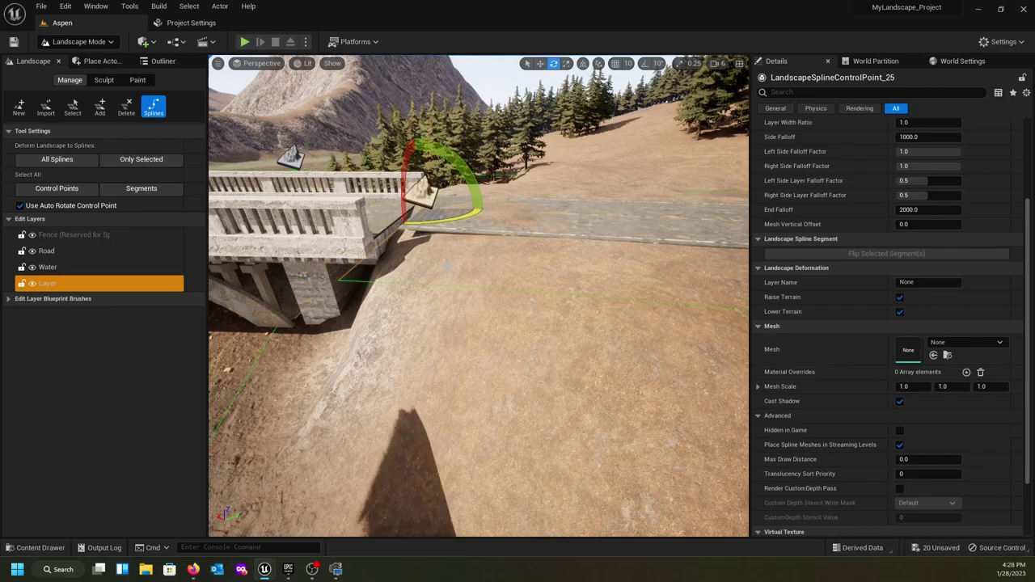
- Move the road's bridge-end control point back onto the bridge deck and shift it sideways so the road edges line up
{"action": "left_click", "coordinate": [540, 279]}
{"action": "right_click_drag", "start_coordinate": [540, 279], "coordinate": [611, 312]}
{"action": "key", "text": "e"}
{"action": "right_click_drag", "start_coordinate": [523, 300], "coordinate": [481, 308]}
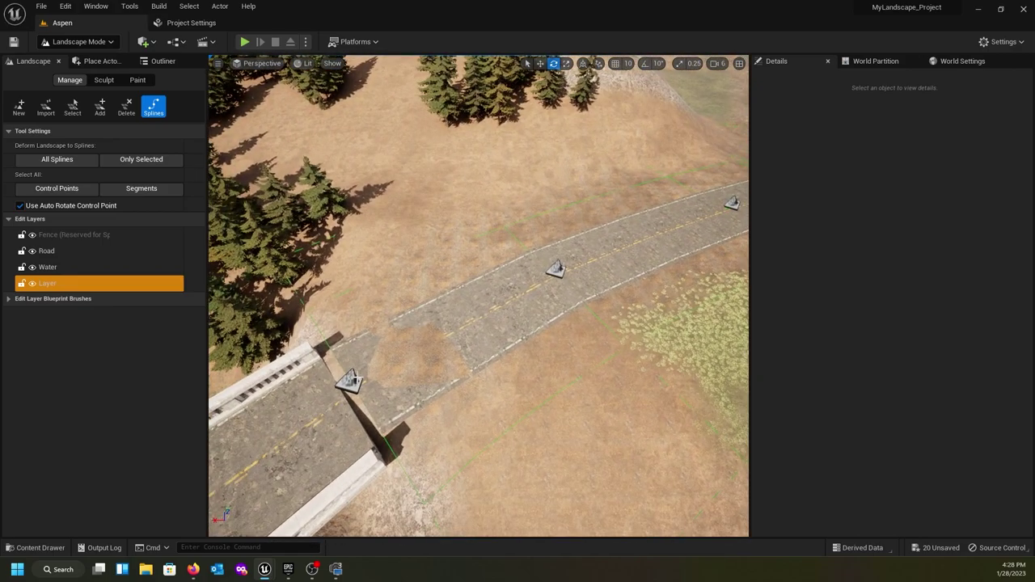
{"action": "left_click", "coordinate": [349, 382]}
{"action": "key", "text": "w"}
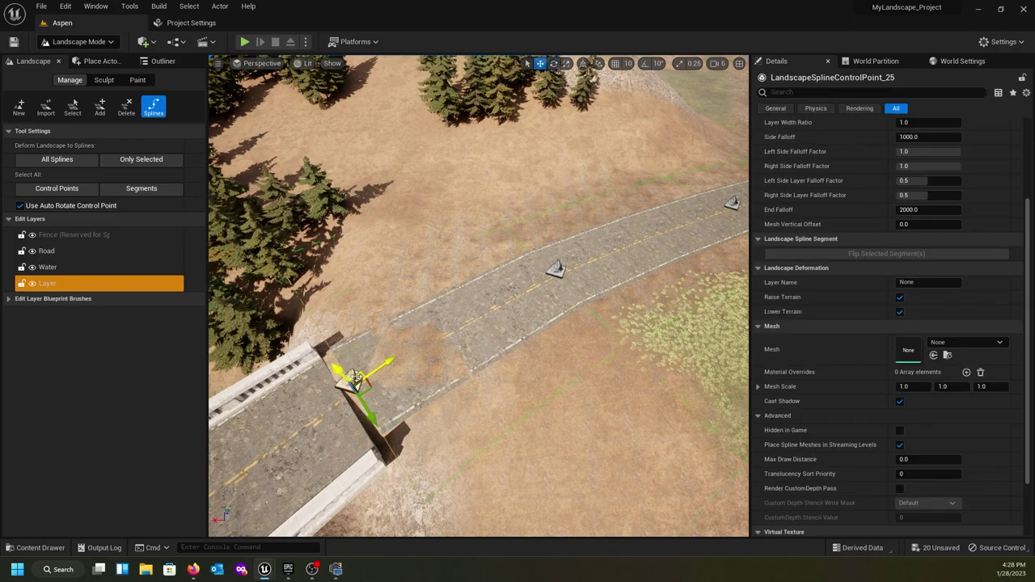
{"action": "left_click_drag", "start_coordinate": [380, 365], "coordinate": [374, 371]}
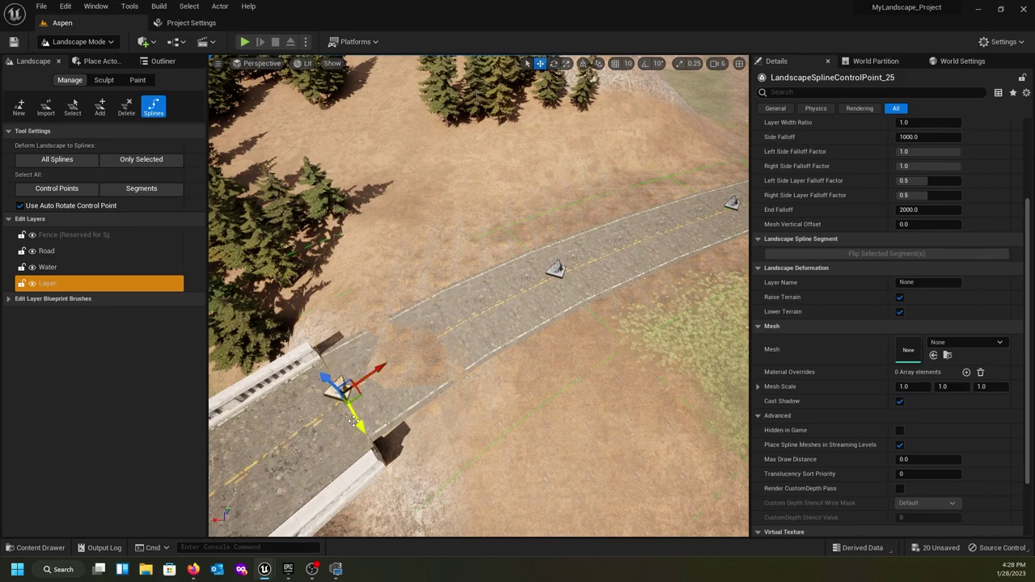
{"action": "left_click_drag", "start_coordinate": [360, 426], "coordinate": [364, 430]}
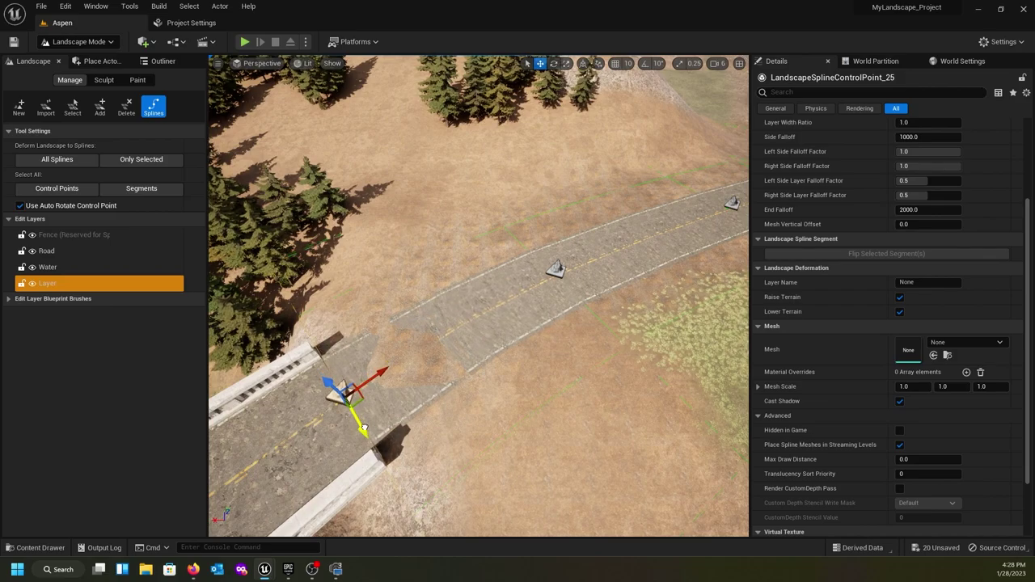
- Try to rotate the road's bridge-end control point, undo the rotation and deselect the point
{"action": "key", "text": "e"}
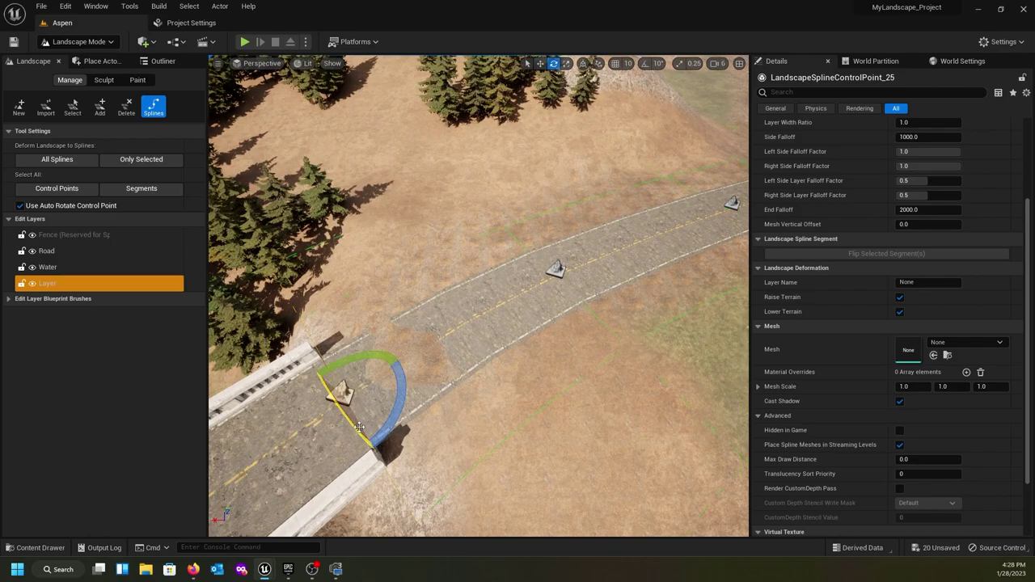
{"action": "left_click_drag", "start_coordinate": [389, 426], "coordinate": [477, 391]}
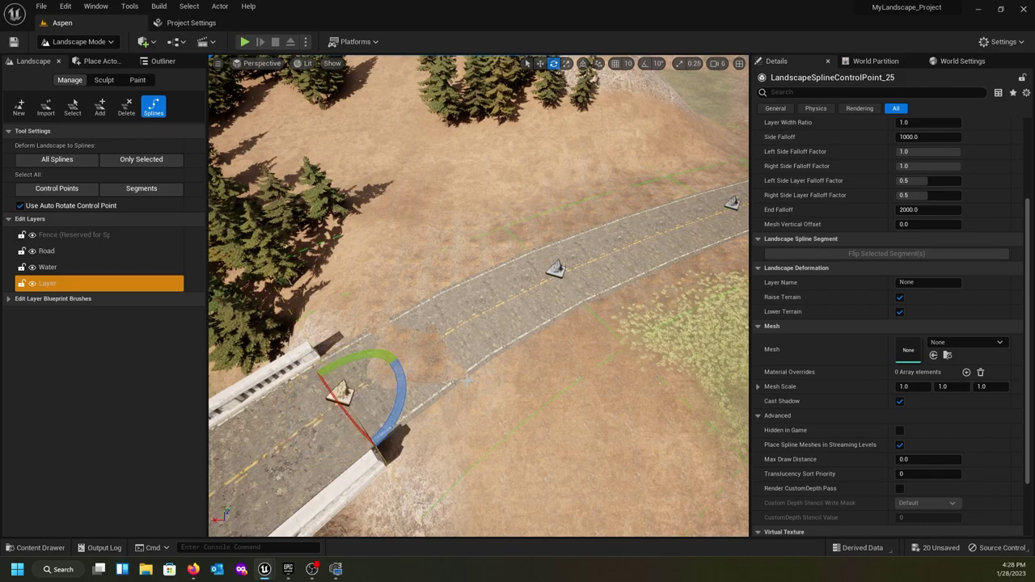
{"action": "key", "text": "ctrl+z"}
{"action": "left_click", "coordinate": [431, 392]}
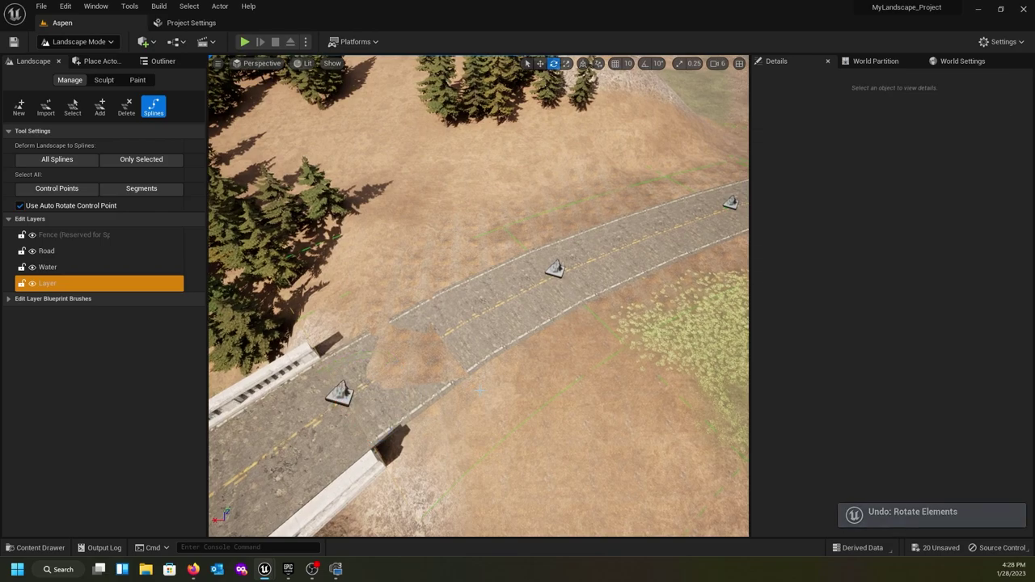
- Shift the first added control point sideways across the road to close the break beside the older road stretch
{"action": "right_click_drag", "start_coordinate": [431, 392], "coordinate": [683, 303]}
{"action": "key", "text": "w"}
{"action": "right_click_drag", "start_coordinate": [476, 384], "coordinate": [476, 298]}
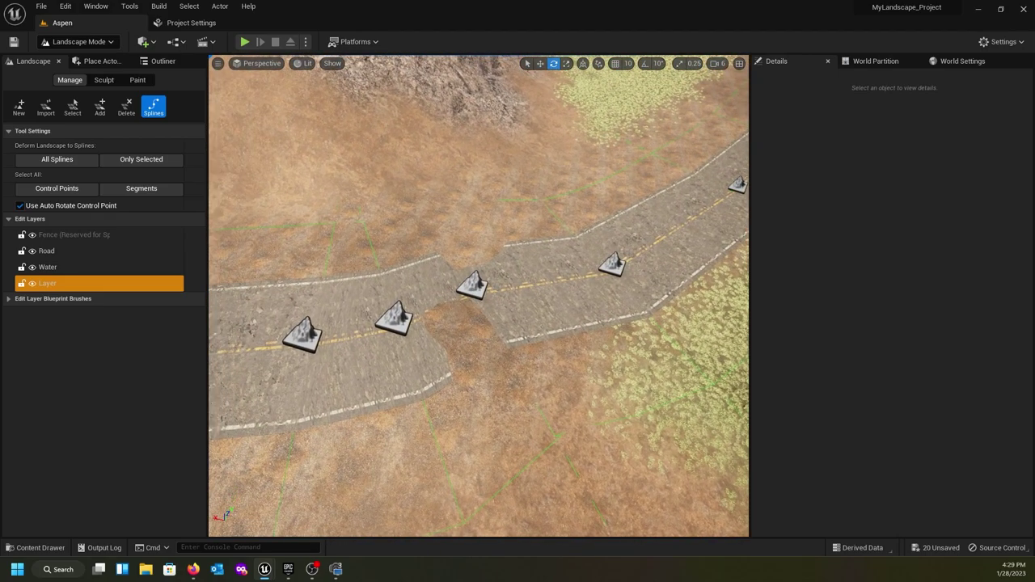
{"action": "left_click", "coordinate": [478, 306]}
{"action": "key", "text": "w"}
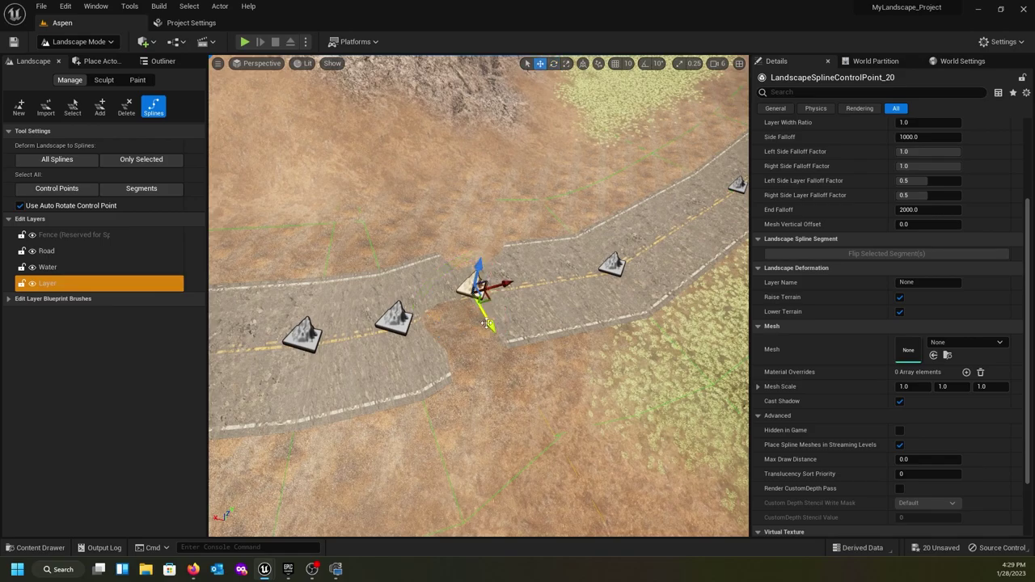
{"action": "left_click_drag", "start_coordinate": [485, 323], "coordinate": [495, 337]}
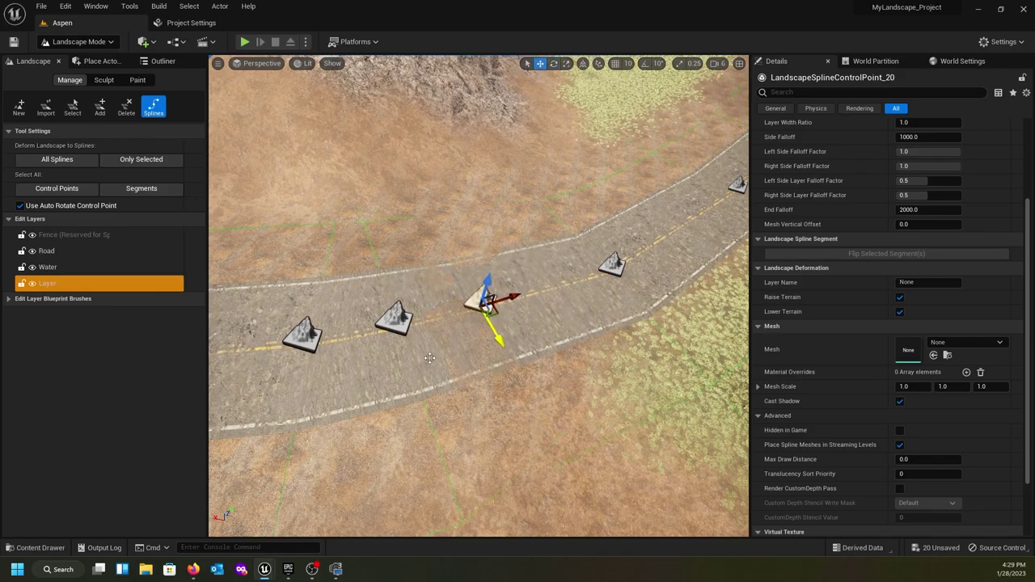
{"action": "right_click_drag", "start_coordinate": [425, 355], "coordinate": [302, 287]}
{"action": "right_click_drag", "start_coordinate": [217, 273], "coordinate": [212, 320]}
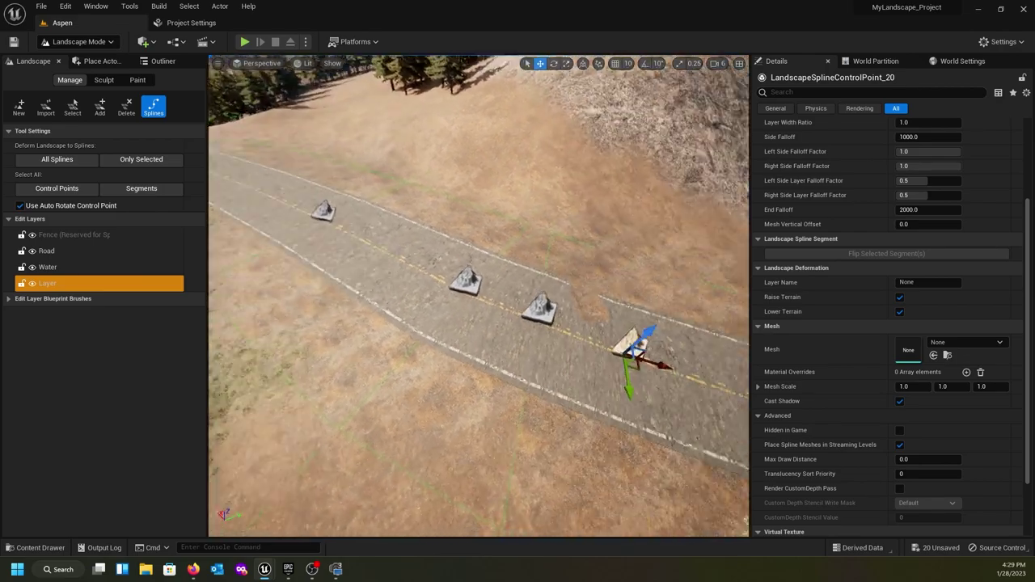
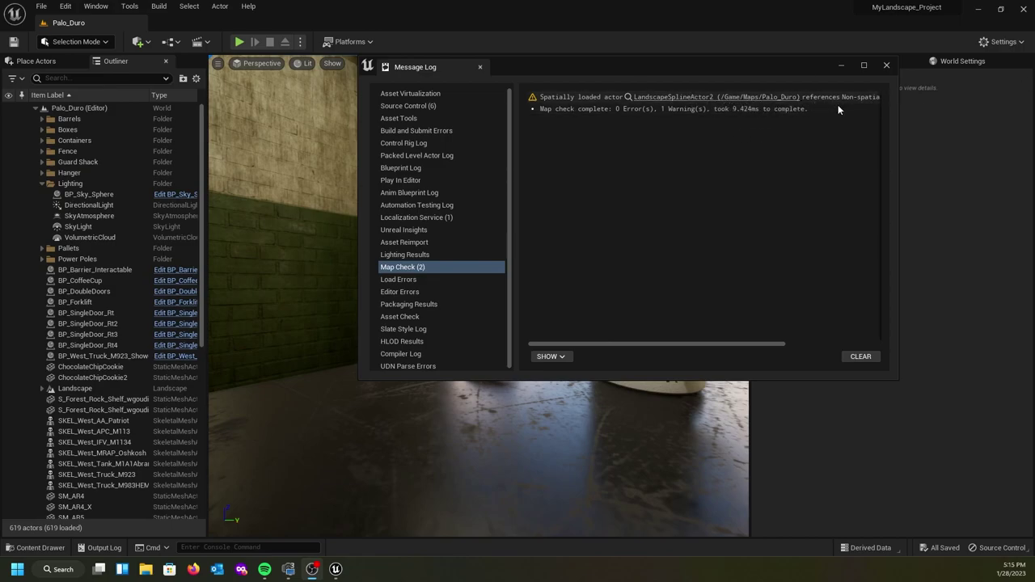
- Read the full Map Check warning about LandscapeSplineActor2 in the Message Log
{"action": "left_click_drag", "start_coordinate": [709, 344], "coordinate": [782, 339]}
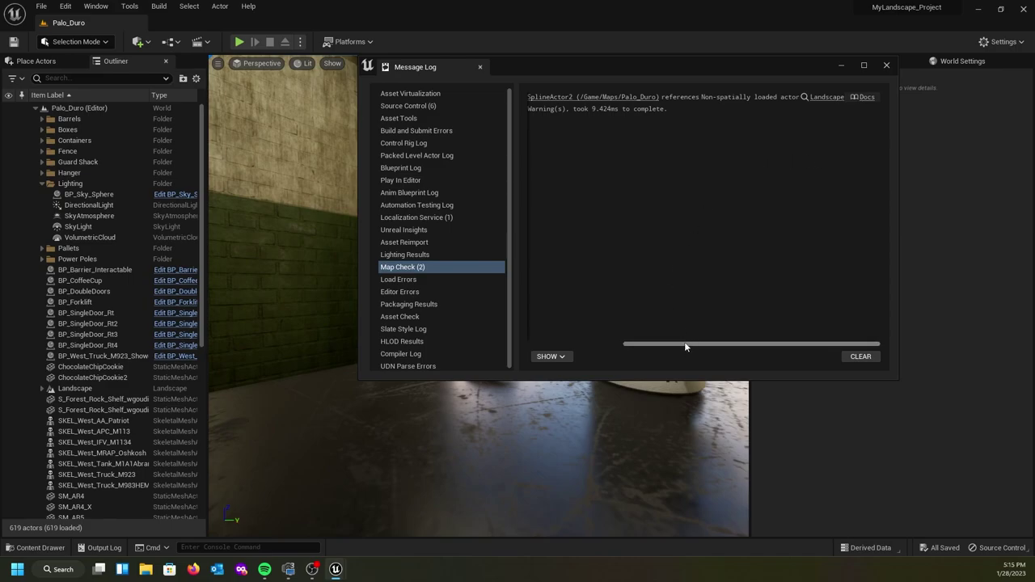
{"action": "left_click_drag", "start_coordinate": [685, 349], "coordinate": [573, 368]}
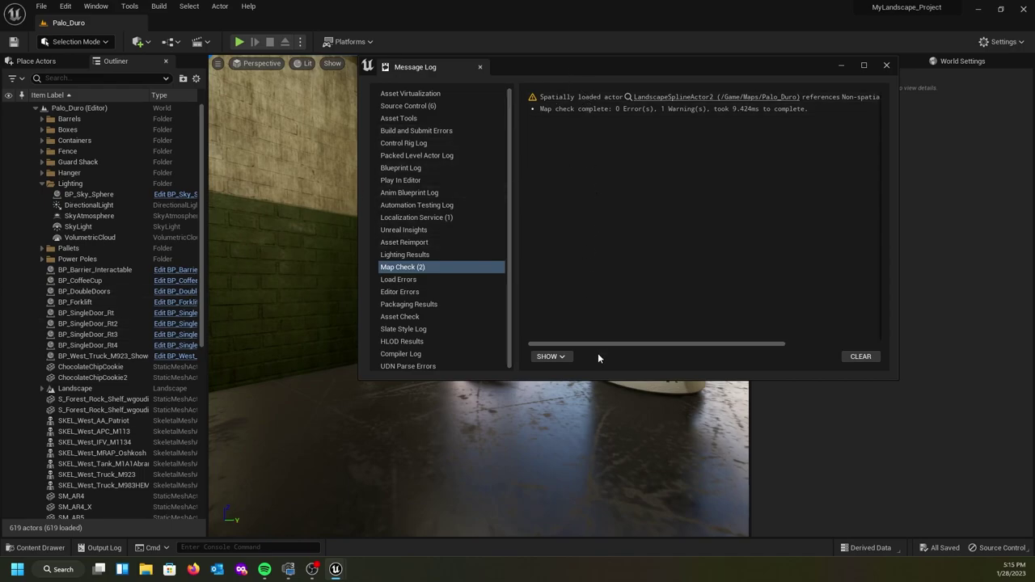
{"action": "left_click_drag", "start_coordinate": [599, 346], "coordinate": [692, 341]}
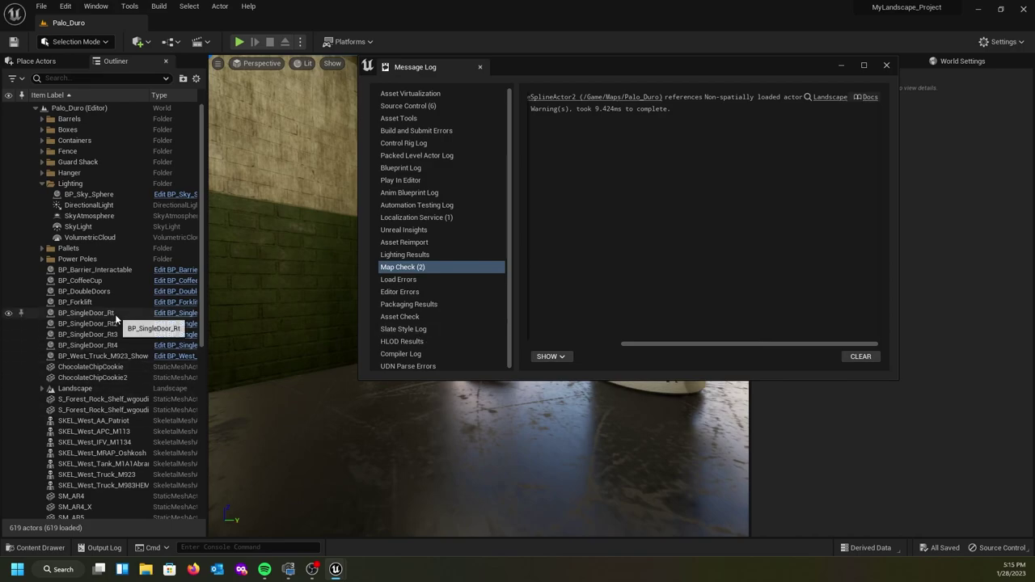
- Select the Landscape actor in Palo_Duro, uncover its details and filter its properties by "spat"
{"action": "scroll", "coordinate": [113, 319], "scroll_direction": "down", "scroll_amount": 8}
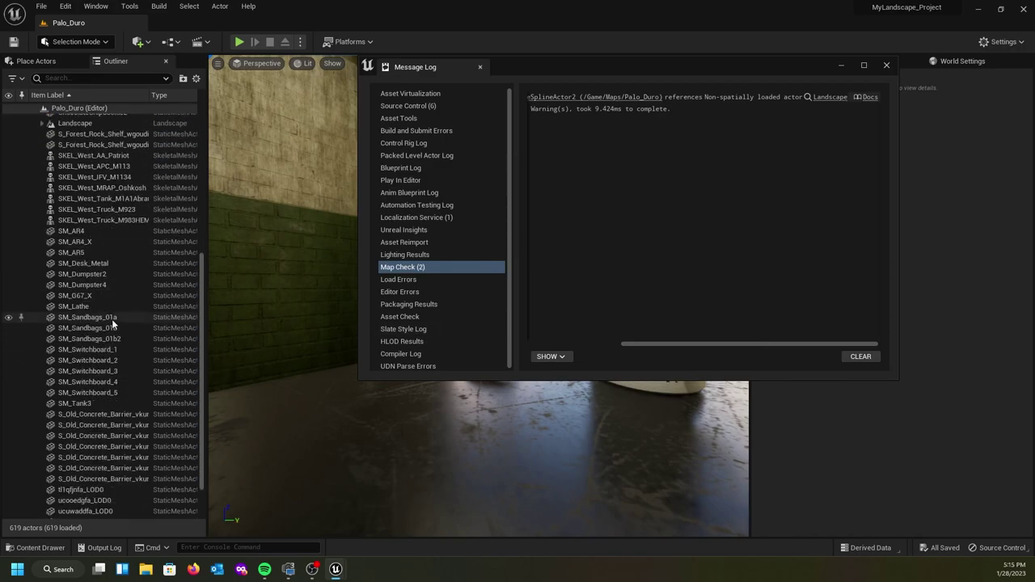
{"action": "scroll", "coordinate": [113, 323], "scroll_direction": "down", "scroll_amount": 2}
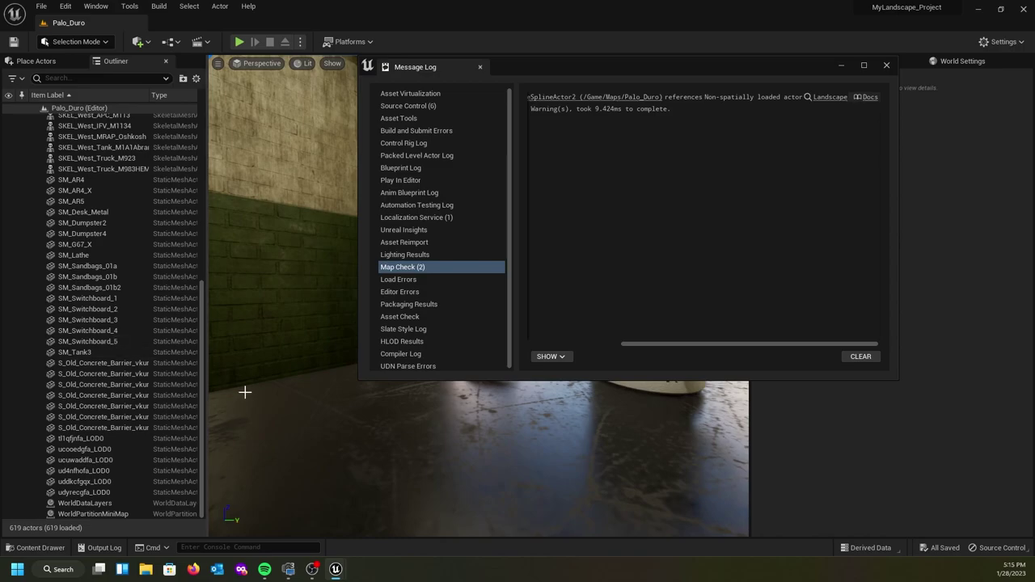
{"action": "scroll", "coordinate": [101, 329], "scroll_direction": "up", "scroll_amount": 5}
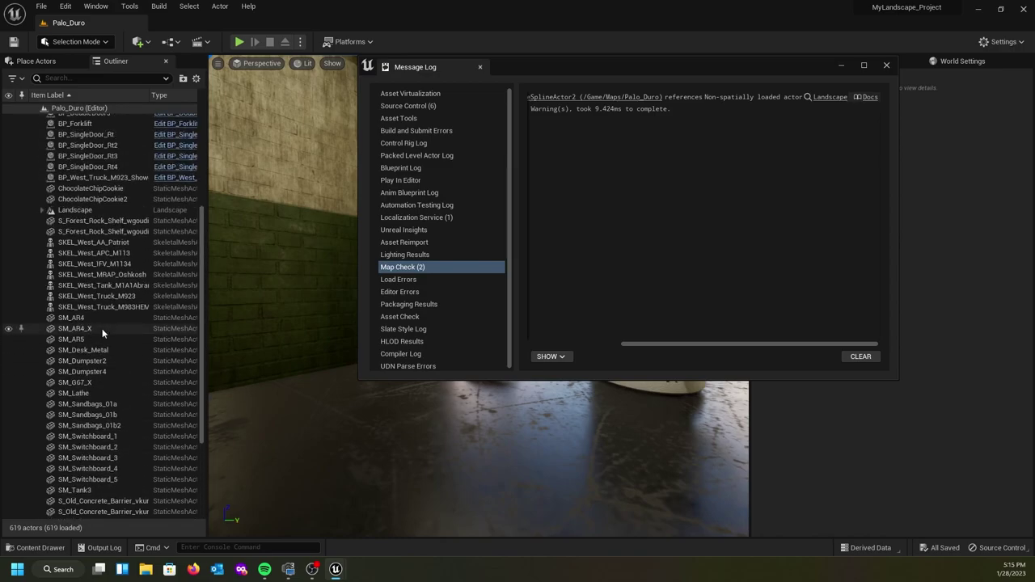
{"action": "left_click", "coordinate": [81, 212]}
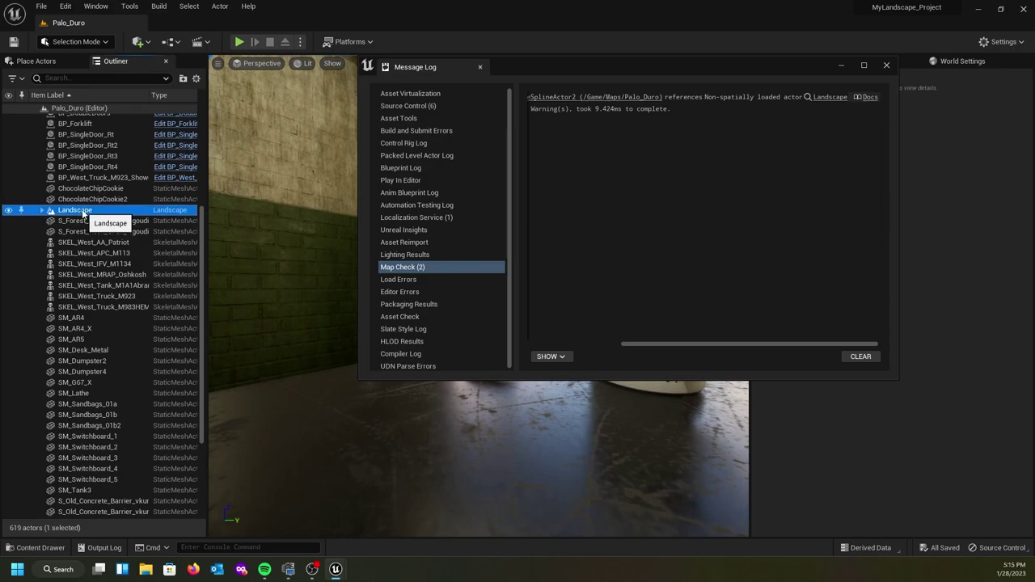
{"action": "left_click_drag", "start_coordinate": [727, 64], "coordinate": [0, 121]}
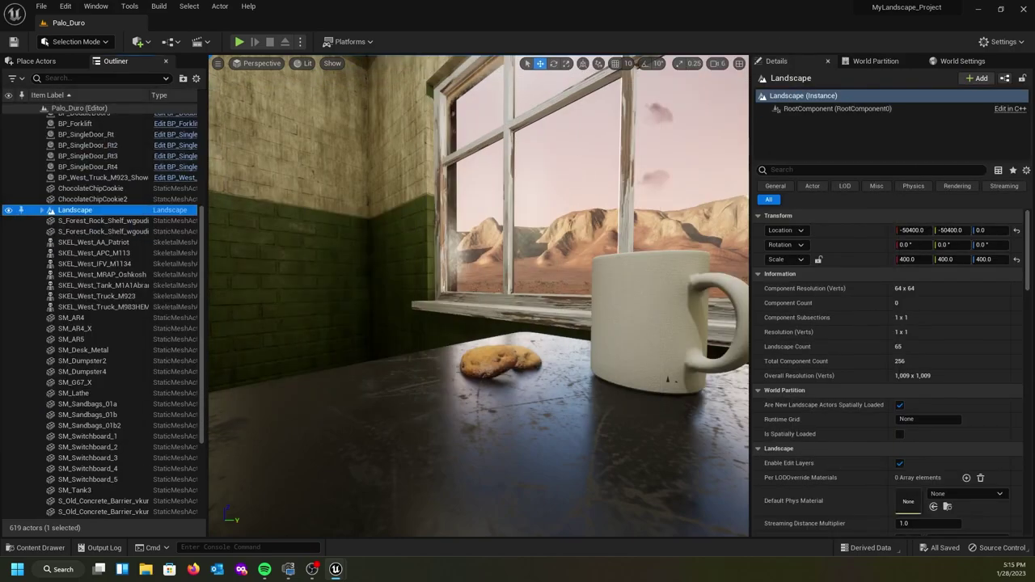
{"action": "left_click", "coordinate": [820, 170]}
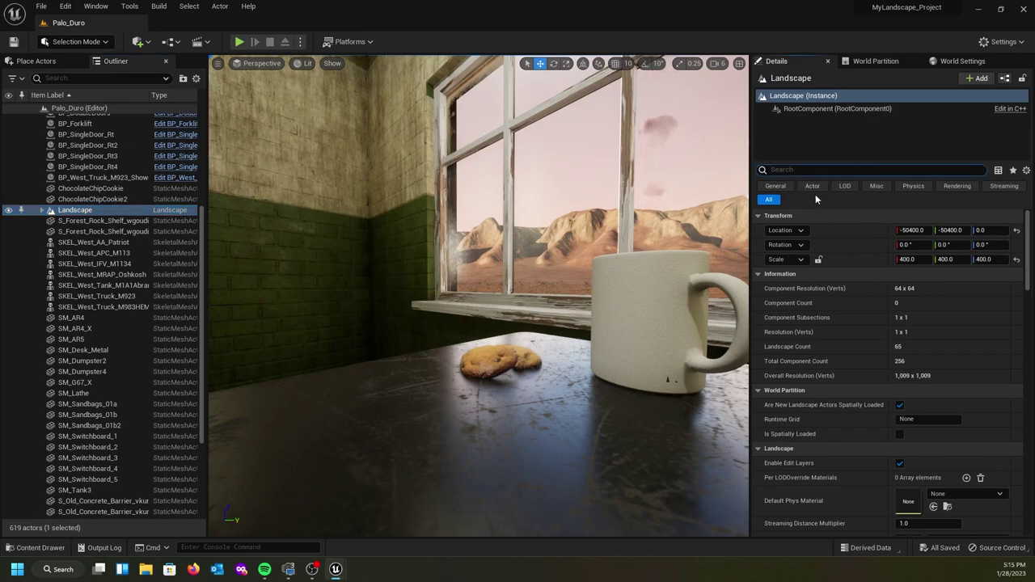
{"action": "type", "text": "sp"}
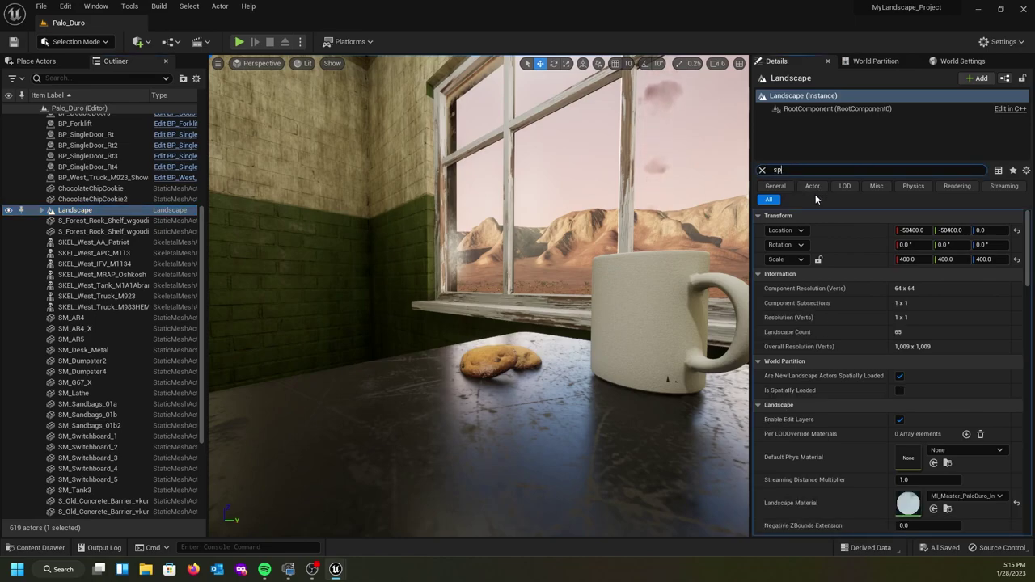
{"action": "type", "text": "at"}
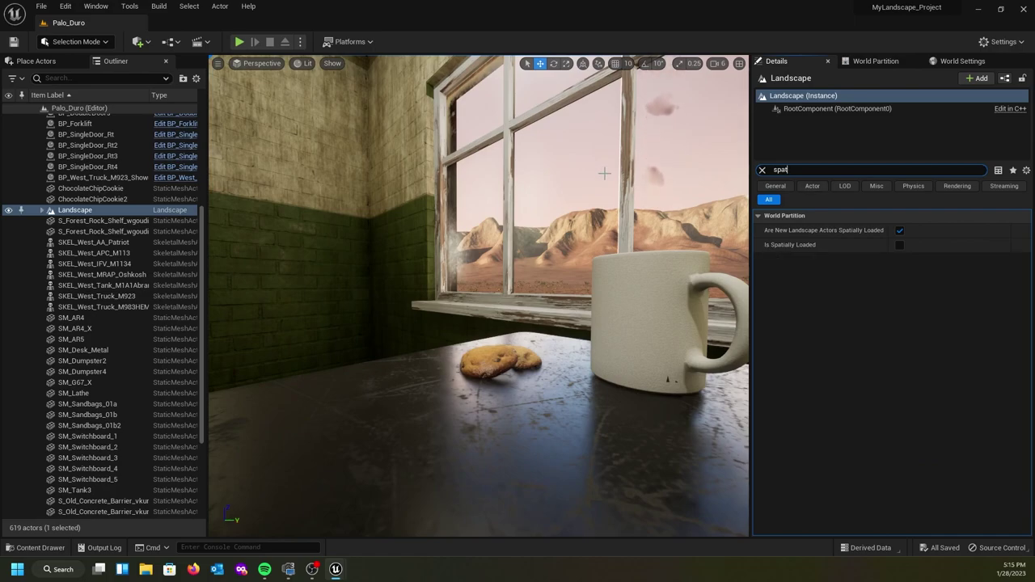
{"action": "mouse_move", "coordinate": [826, 236]}
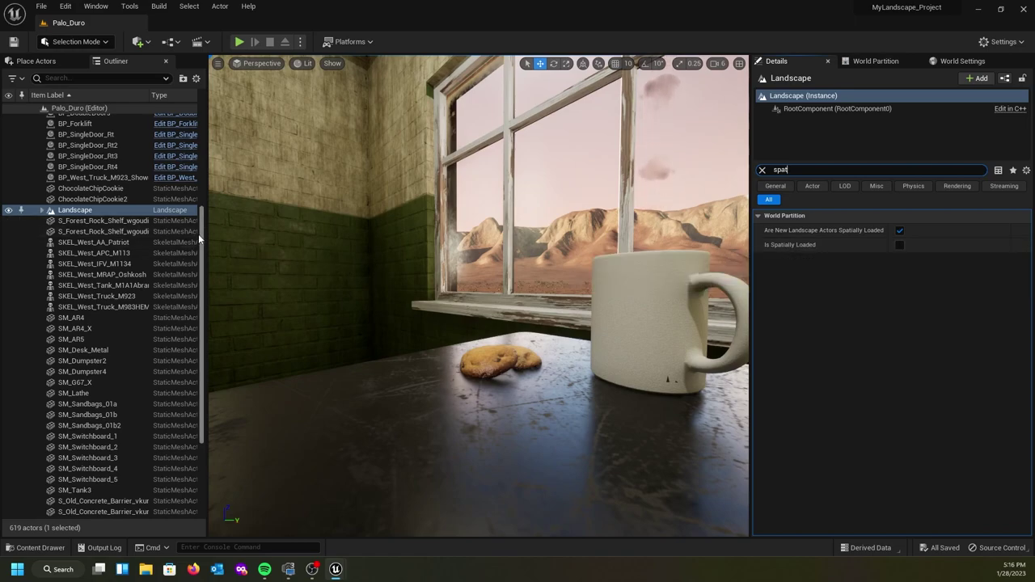
- Compare the Is Spatially Loaded setting of the two landscape spline actors and examine the road and fence in the level
{"action": "left_click", "coordinate": [42, 211]}
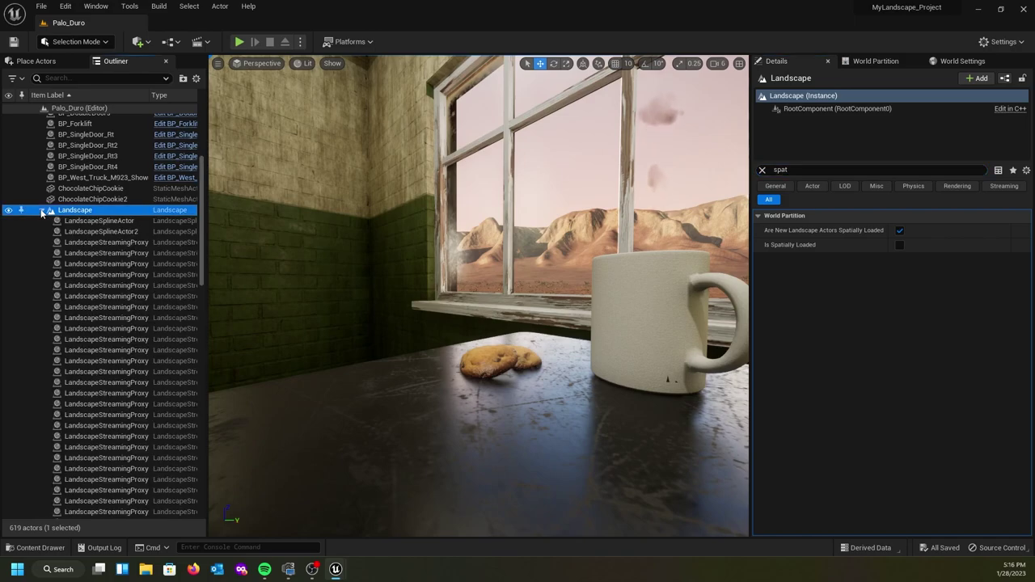
{"action": "left_click", "coordinate": [93, 224]}
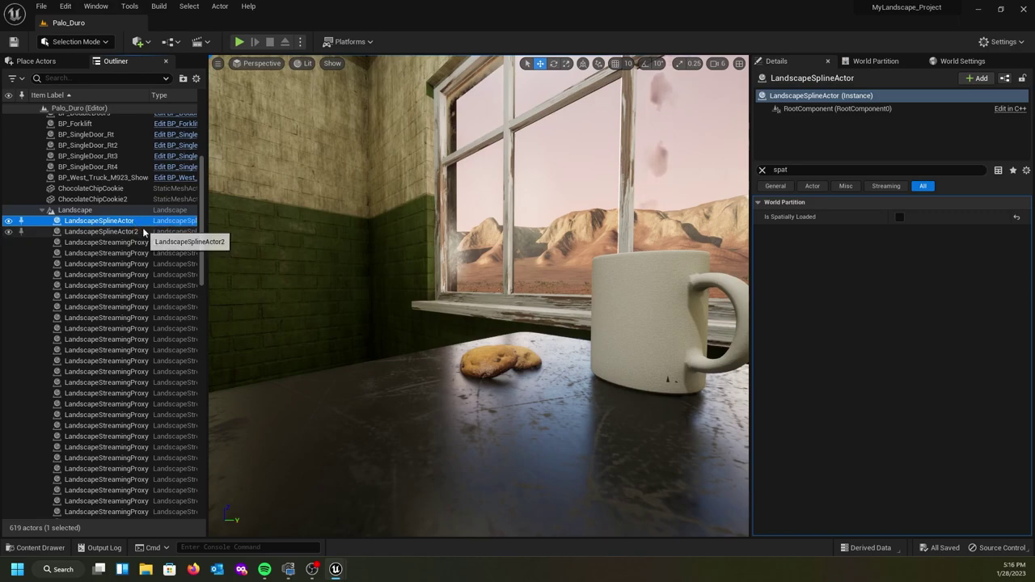
{"action": "left_click", "coordinate": [132, 233]}
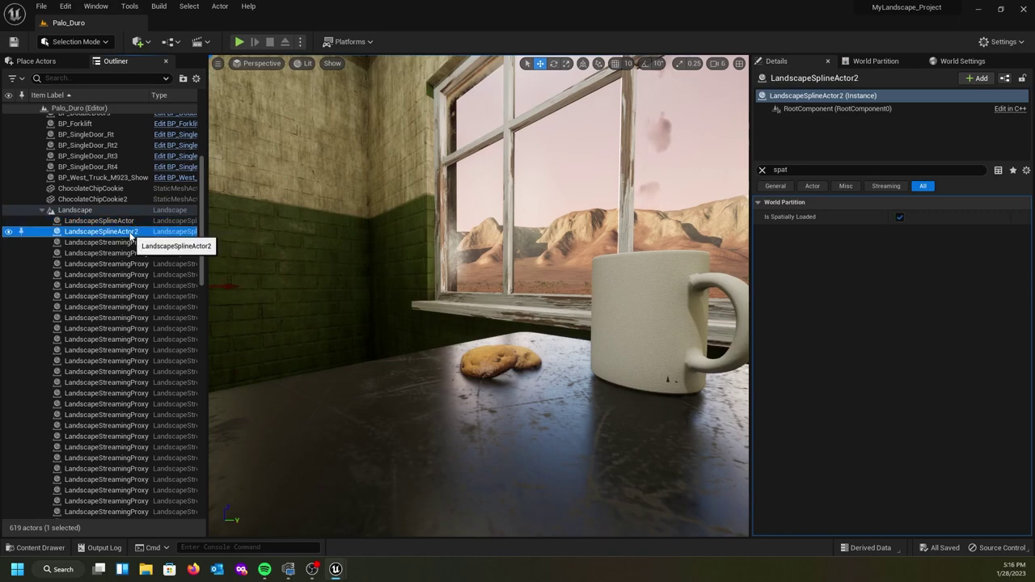
{"action": "left_click", "coordinate": [126, 221]}
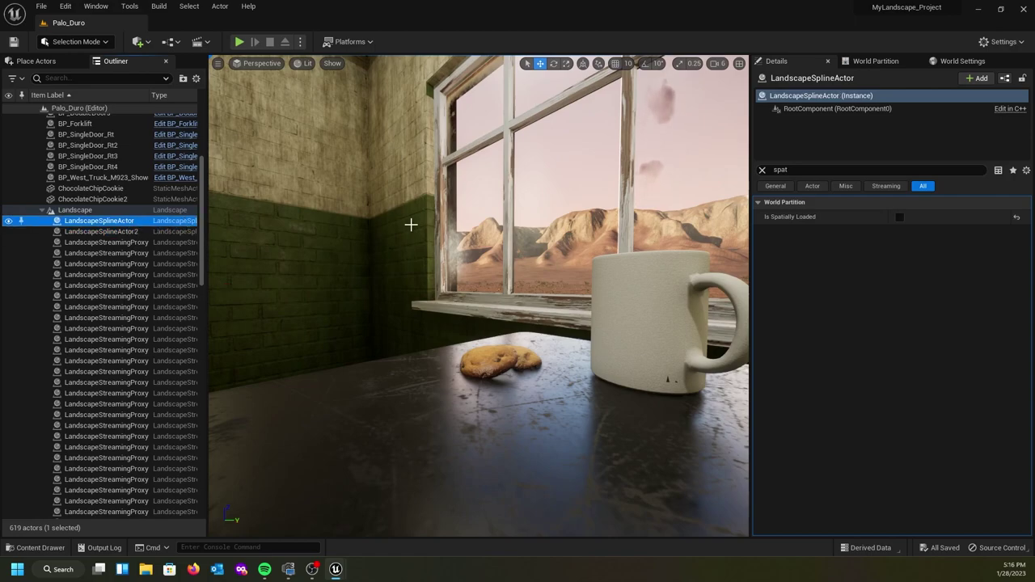
{"action": "right_click_drag", "start_coordinate": [511, 217], "coordinate": [417, 223]}
{"action": "key", "text": "w"}
{"action": "key", "text": "w"}
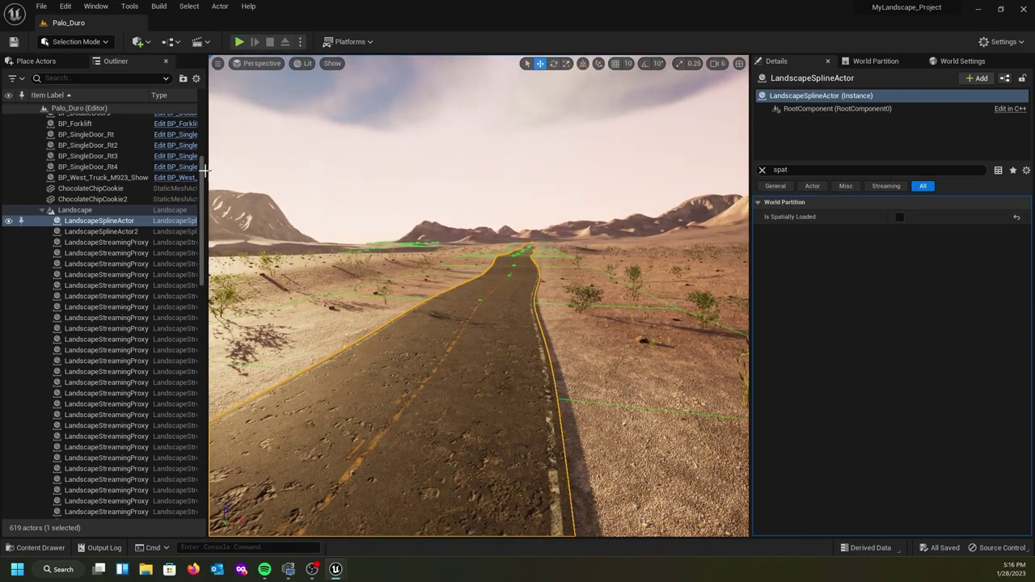
{"action": "key", "text": "w"}
{"action": "right_click_drag", "start_coordinate": [423, 268], "coordinate": [426, 230]}
{"action": "key", "text": "a"}
{"action": "key", "text": "w"}
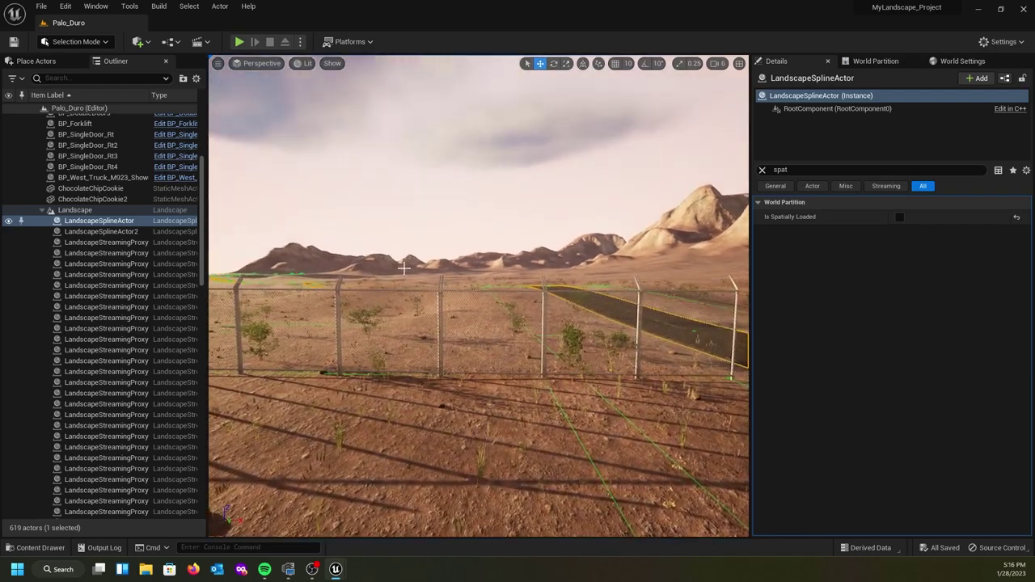
- Turn off Is Spatially Loaded for LandscapeSplineActor2, then save the Palo_Duro level and dismiss the Message Log
{"action": "left_click", "coordinate": [93, 232]}
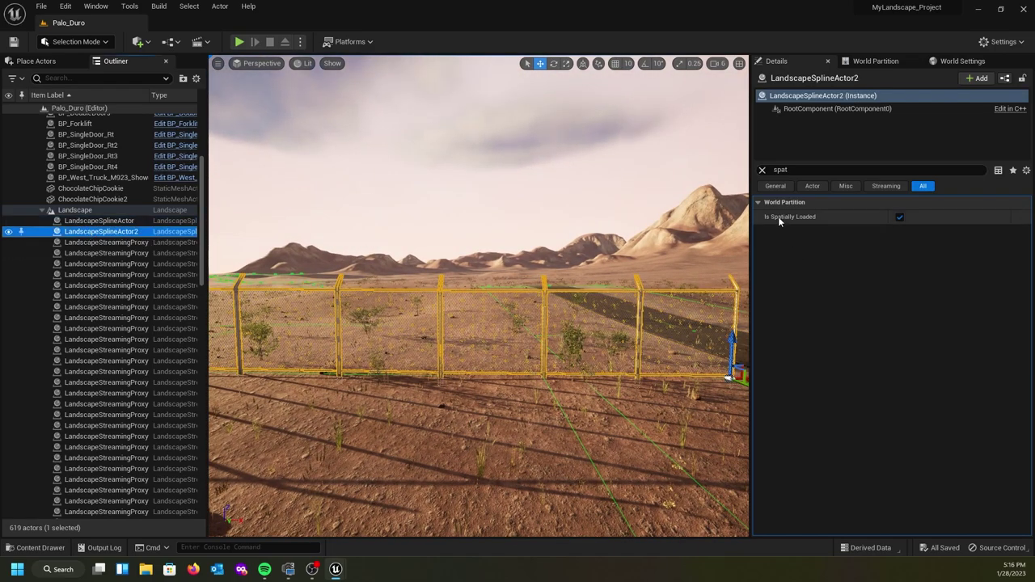
{"action": "left_click", "coordinate": [899, 217]}
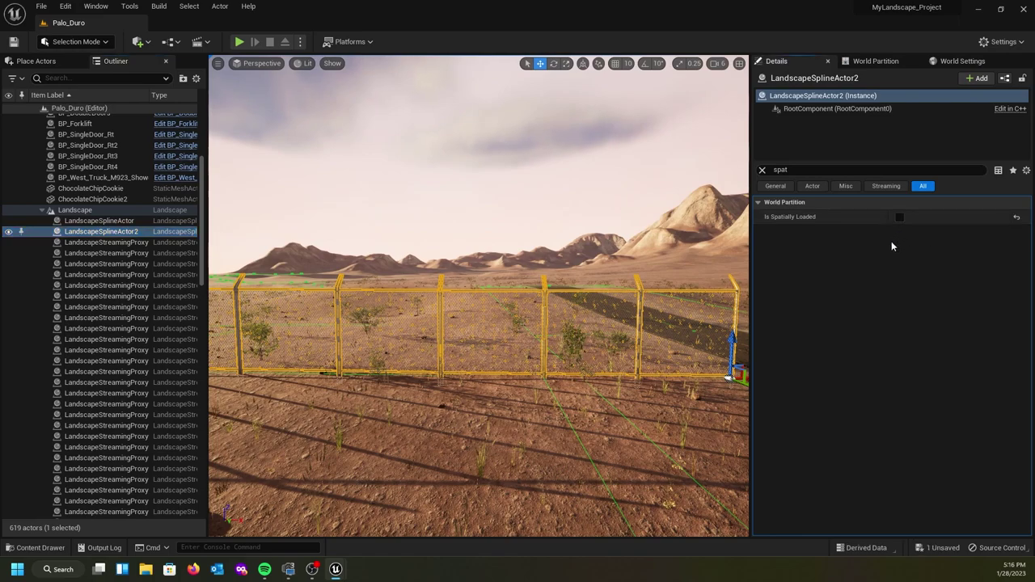
{"action": "left_click", "coordinate": [13, 41]}
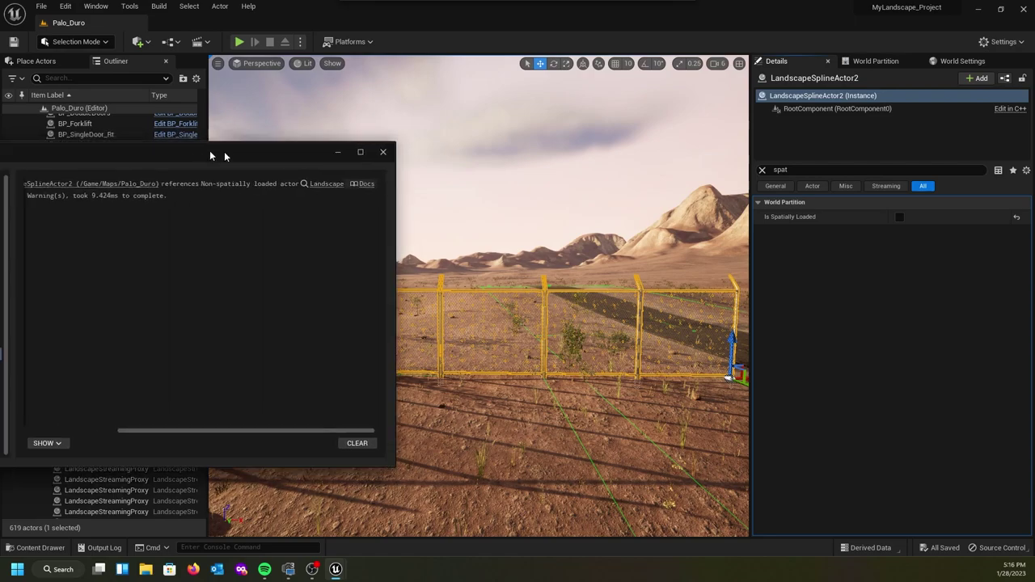
{"action": "left_click", "coordinate": [746, 144]}
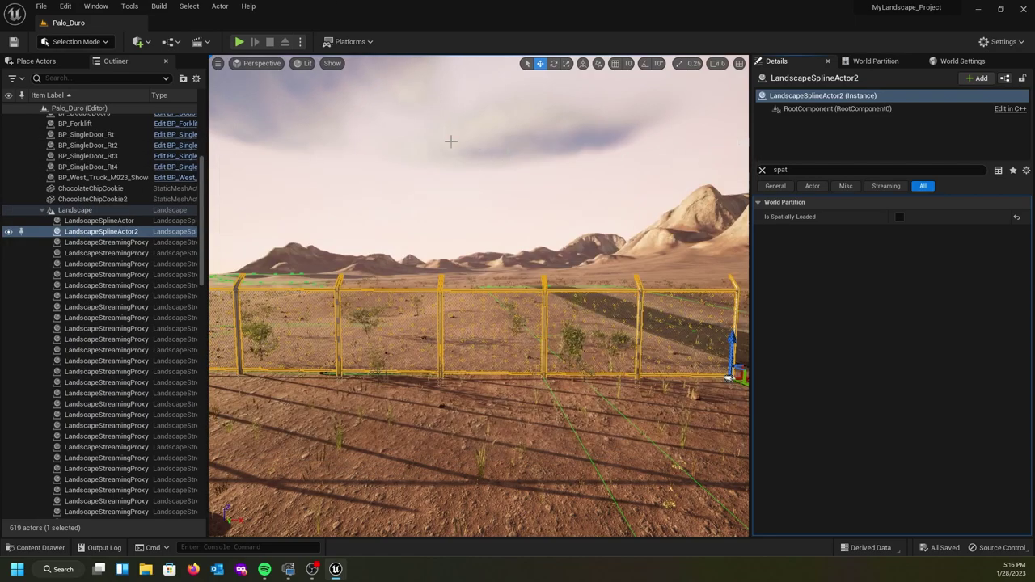
- Open the Aspen level from the Maps folder and move the Message Log out of the way
{"action": "left_click", "coordinate": [42, 7]}
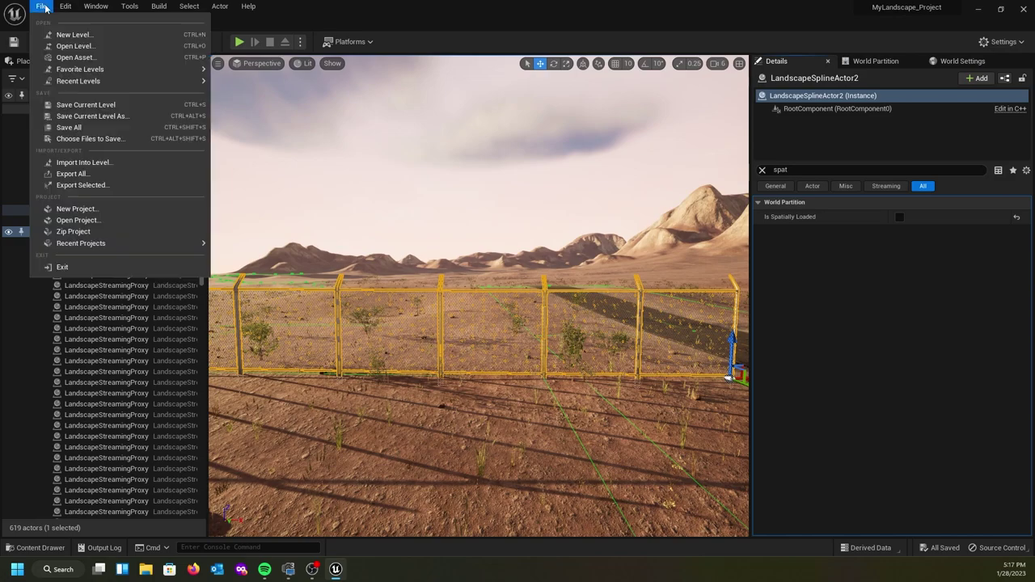
{"action": "left_click", "coordinate": [74, 46]}
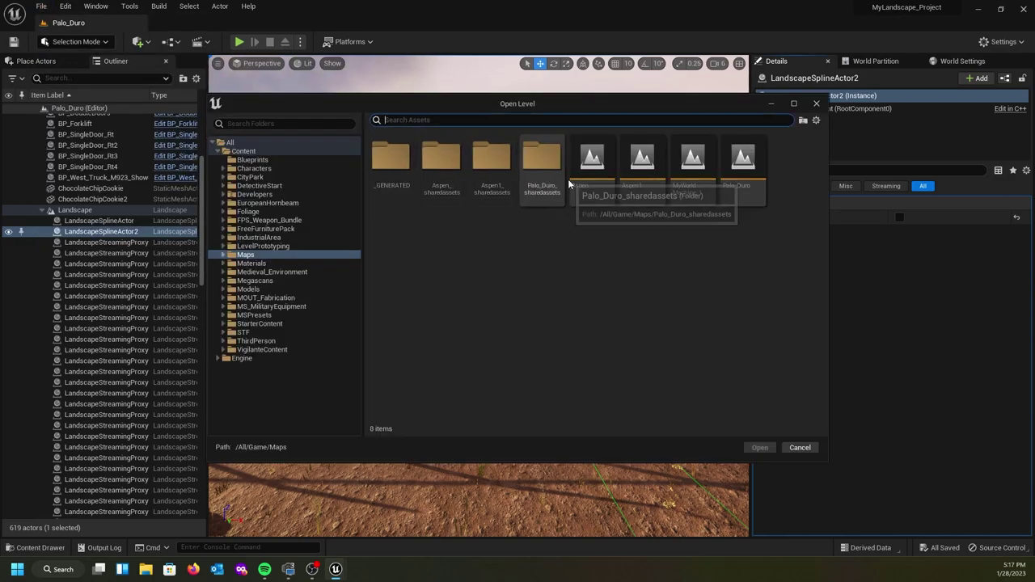
{"action": "left_click", "coordinate": [595, 180]}
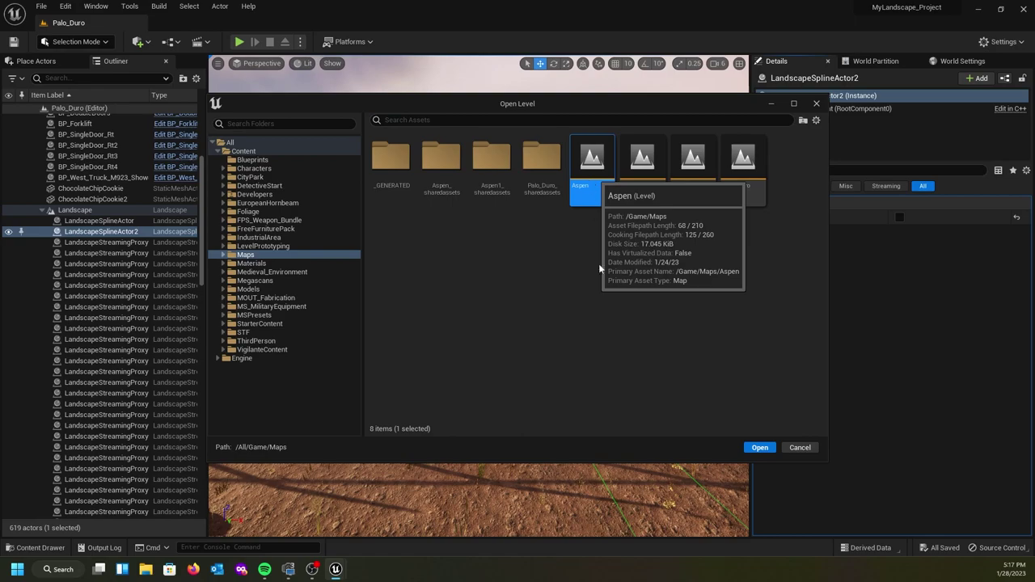
{"action": "key", "text": "Return"}
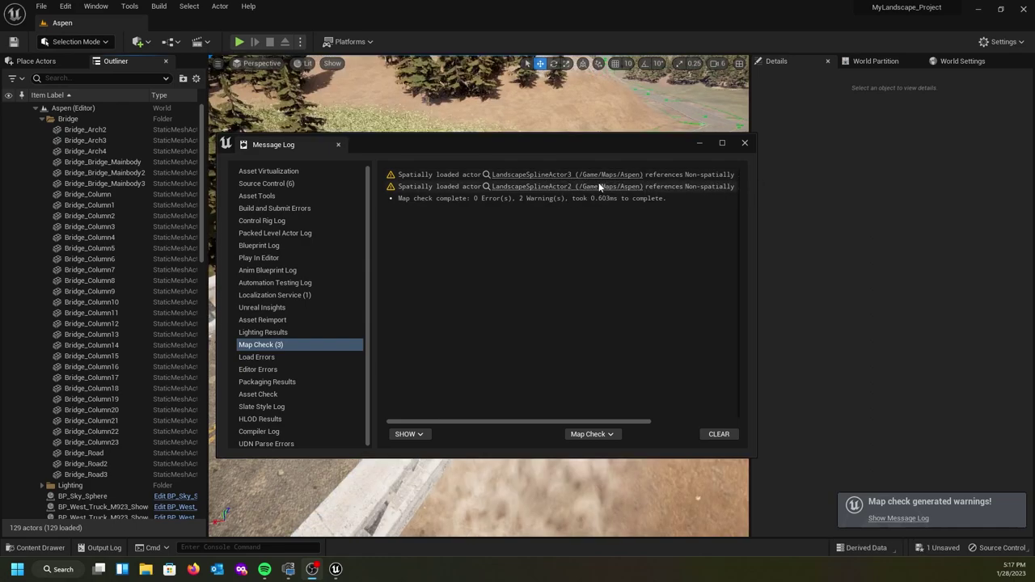
{"action": "left_click_drag", "start_coordinate": [430, 144], "coordinate": [0, 165]}
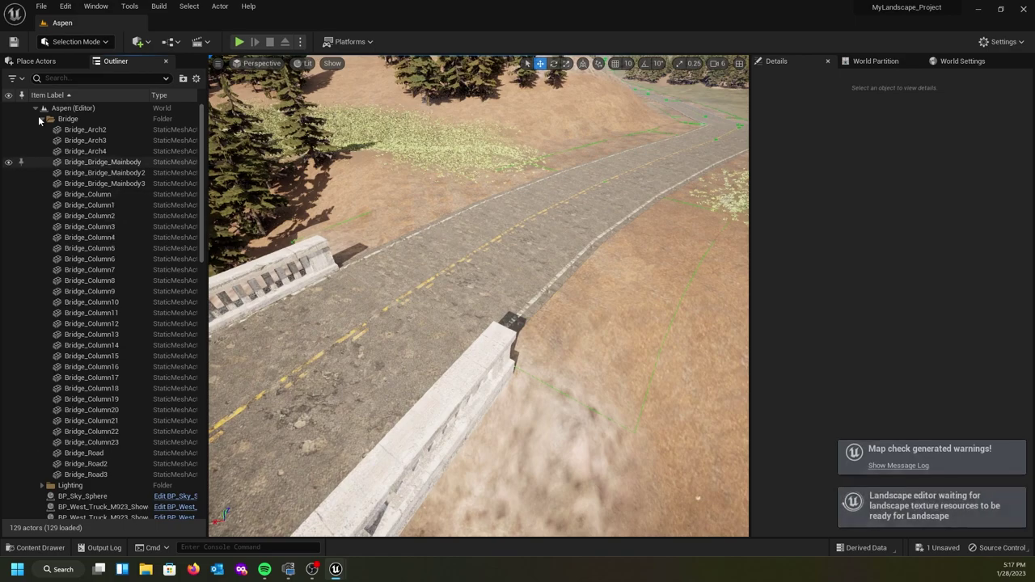
- Find the spline actors under Aspen's Landscape and turn off Is Spatially Loaded for LandscapeSplineActor2
{"action": "left_click", "coordinate": [41, 119]}
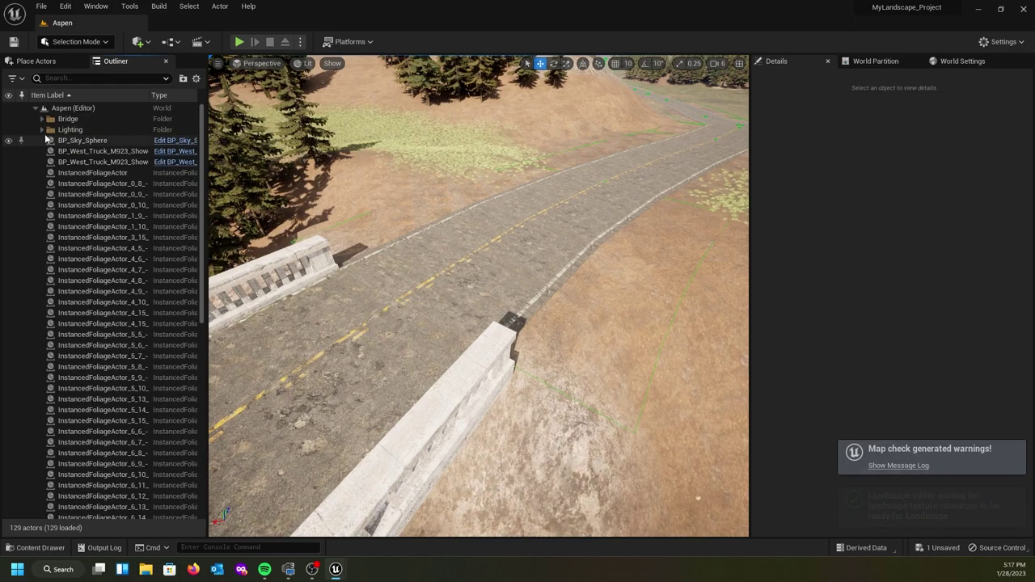
{"action": "scroll", "coordinate": [105, 199], "scroll_direction": "down", "scroll_amount": 10}
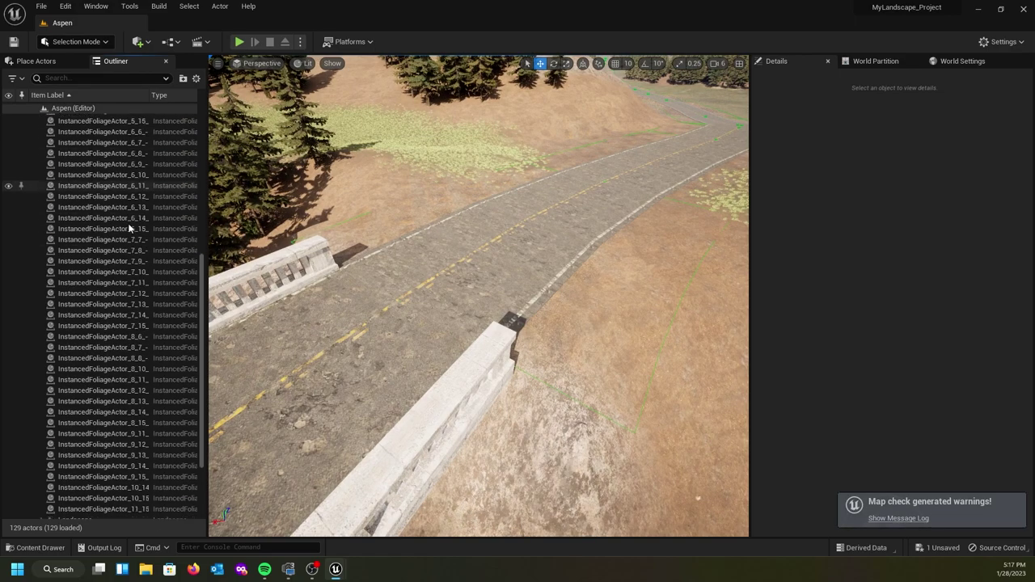
{"action": "left_click", "coordinate": [74, 417]}
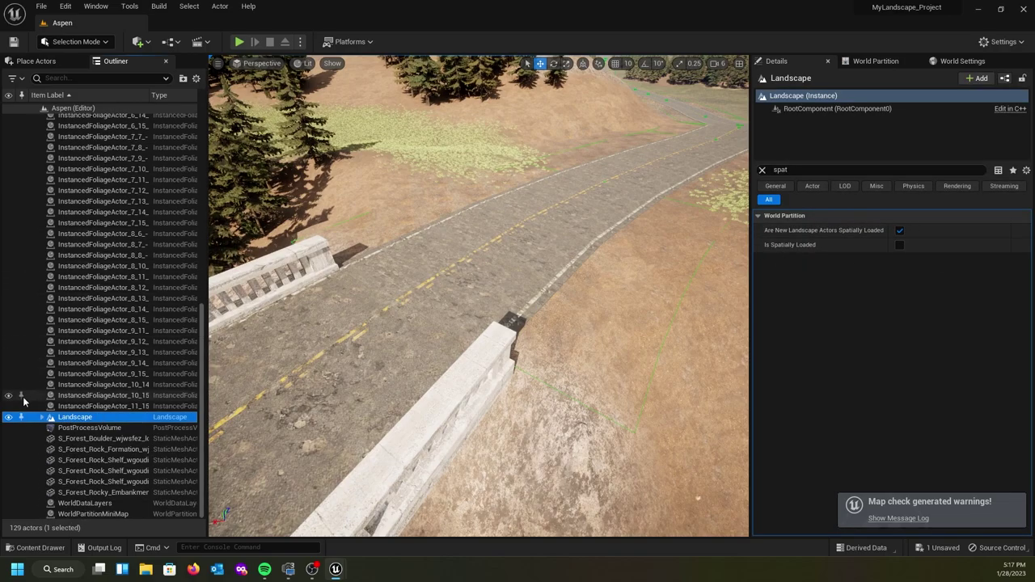
{"action": "left_click", "coordinate": [41, 416]}
{"action": "scroll", "coordinate": [97, 413], "scroll_direction": "down", "scroll_amount": 2}
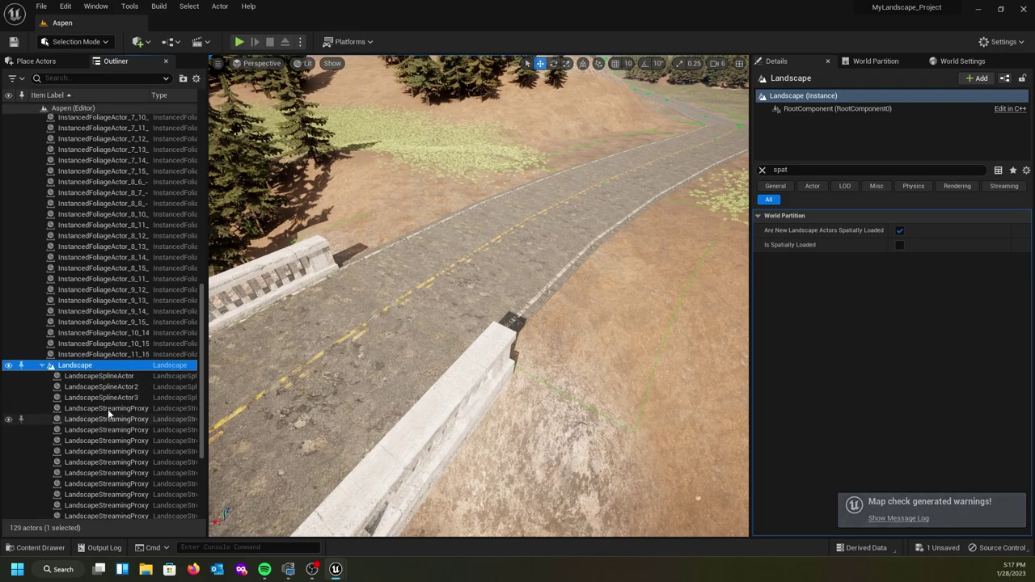
{"action": "left_click", "coordinate": [105, 376]}
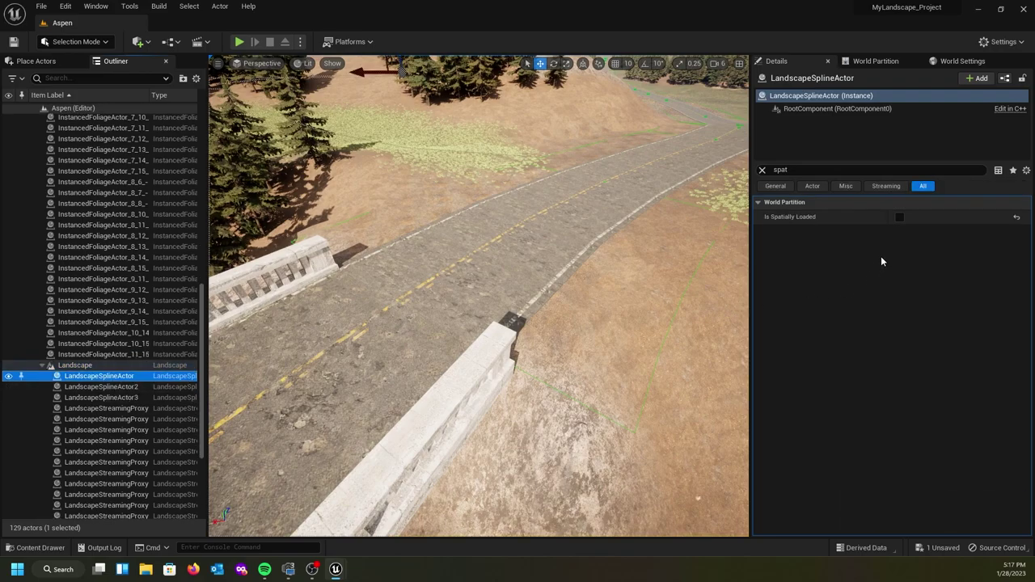
{"action": "left_click", "coordinate": [79, 388]}
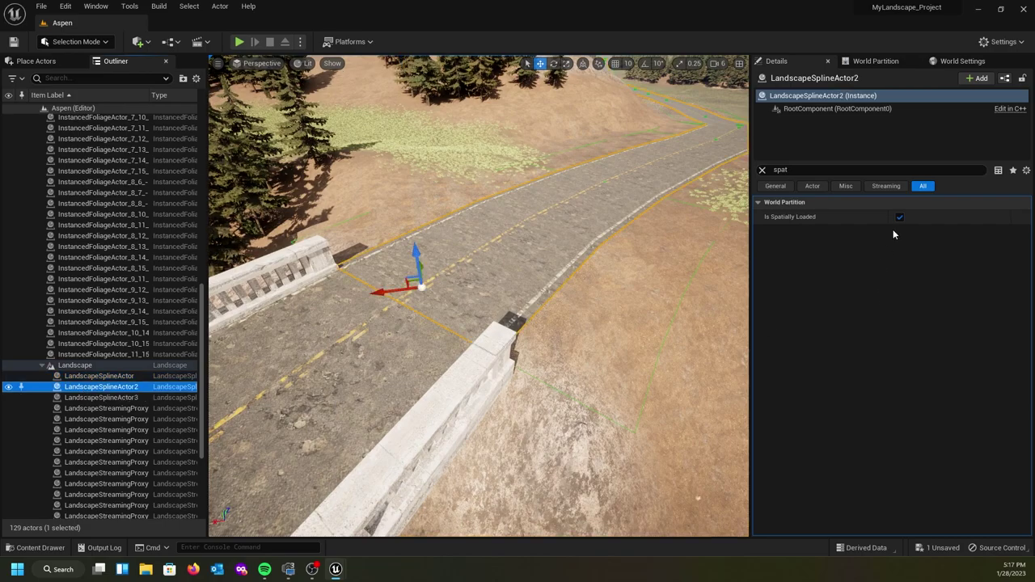
{"action": "left_click", "coordinate": [900, 217]}
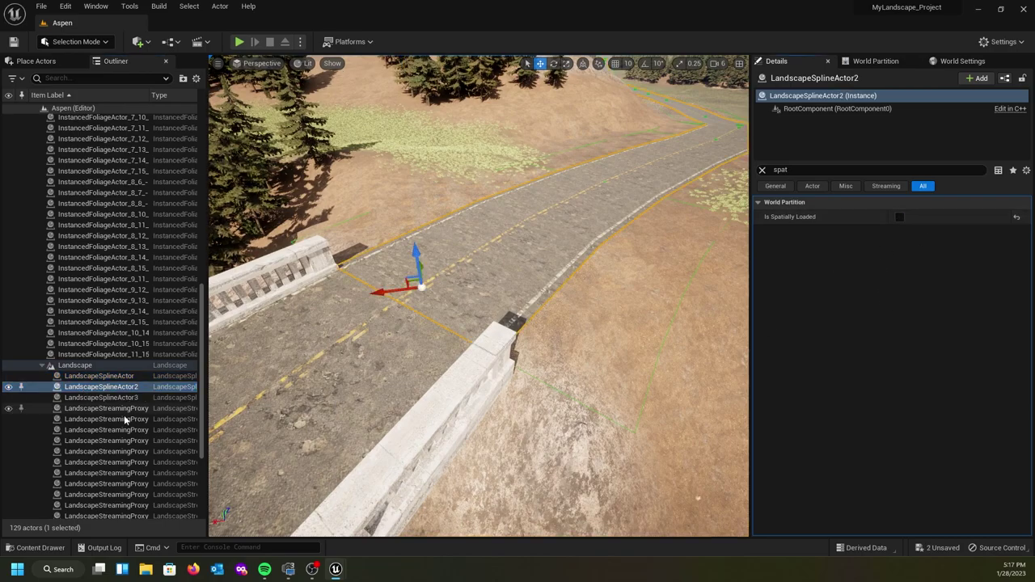
- Turn off Is Spatially Loaded for LandscapeSplineActor3, then clear the Map Check messages and close the Message Log
{"action": "left_click", "coordinate": [104, 397]}
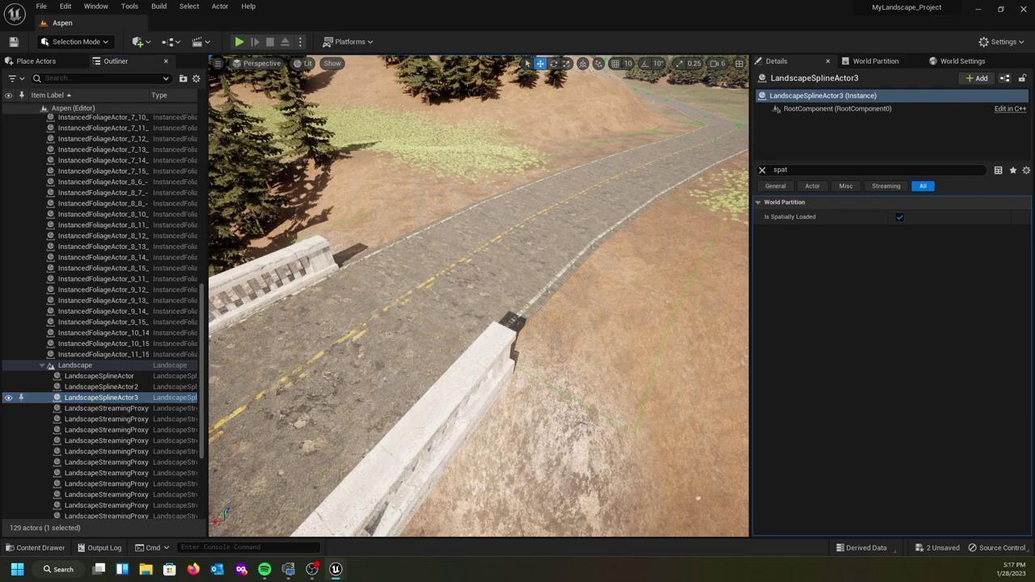
{"action": "right_click_drag", "start_coordinate": [479, 296], "coordinate": [576, 248]}
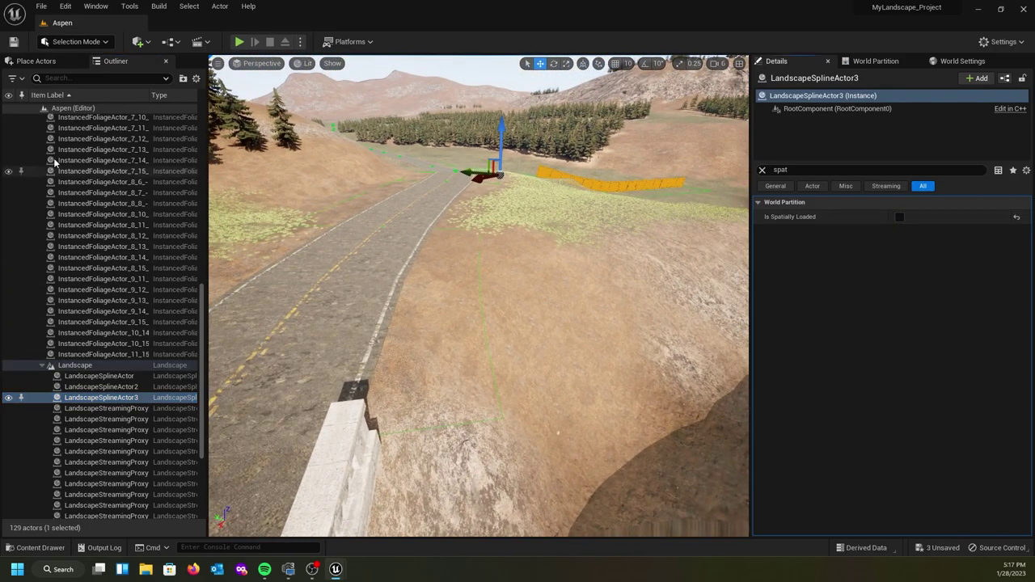
{"action": "left_click_drag", "start_coordinate": [0, 125], "coordinate": [472, 111]}
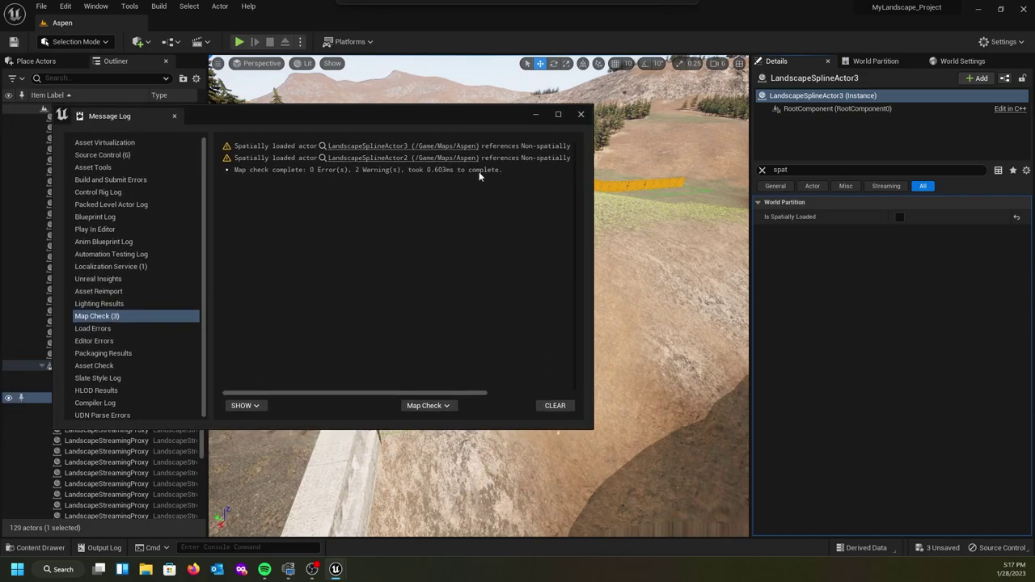
{"action": "left_click", "coordinate": [554, 407]}
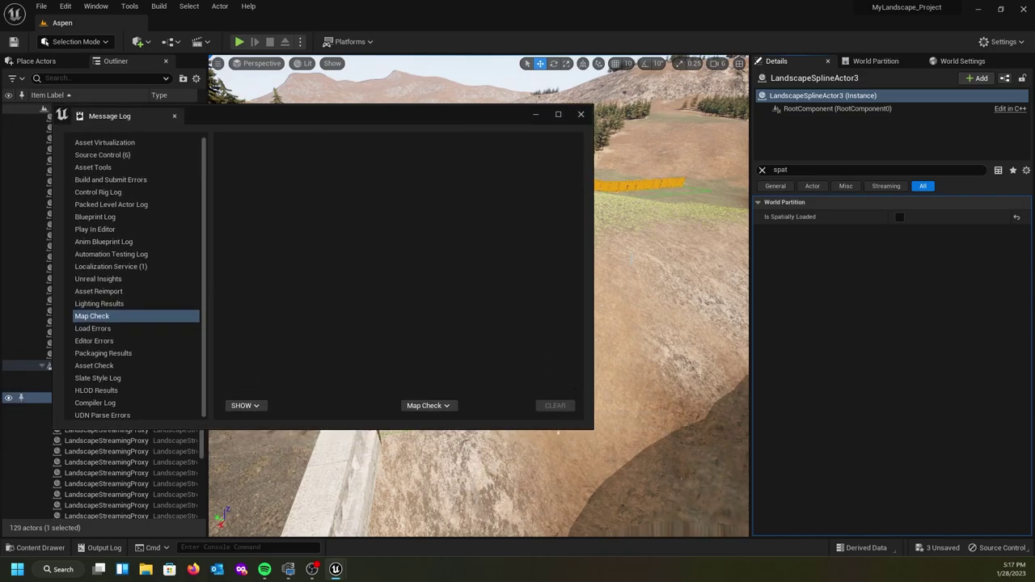
{"action": "left_click", "coordinate": [578, 113]}
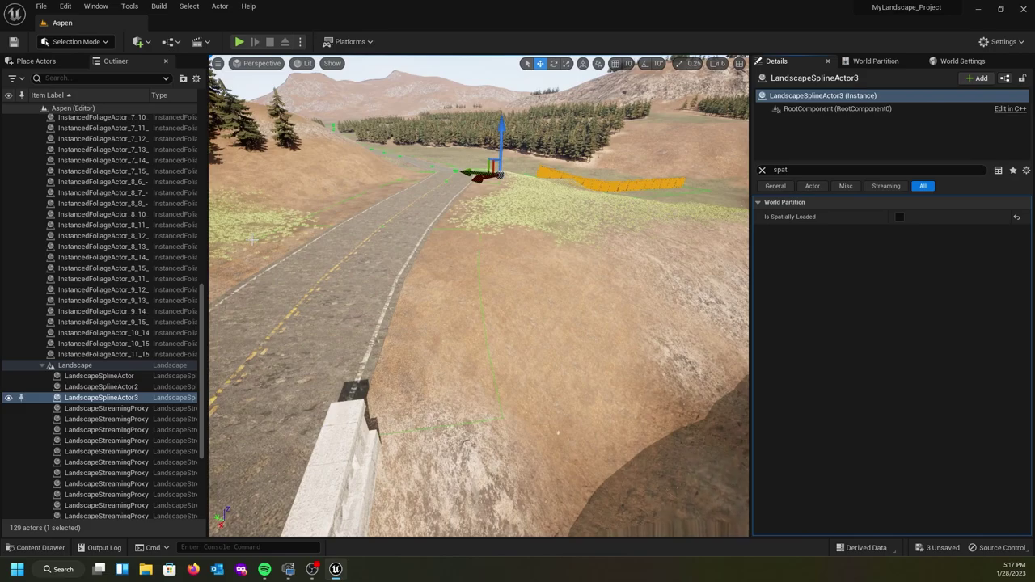
- Play the Aspen level beside the chain-link fence, run the character along it to examine it, and stop the play session
{"action": "right_click_drag", "start_coordinate": [252, 240], "coordinate": [293, 171]}
{"action": "key", "text": "w"}
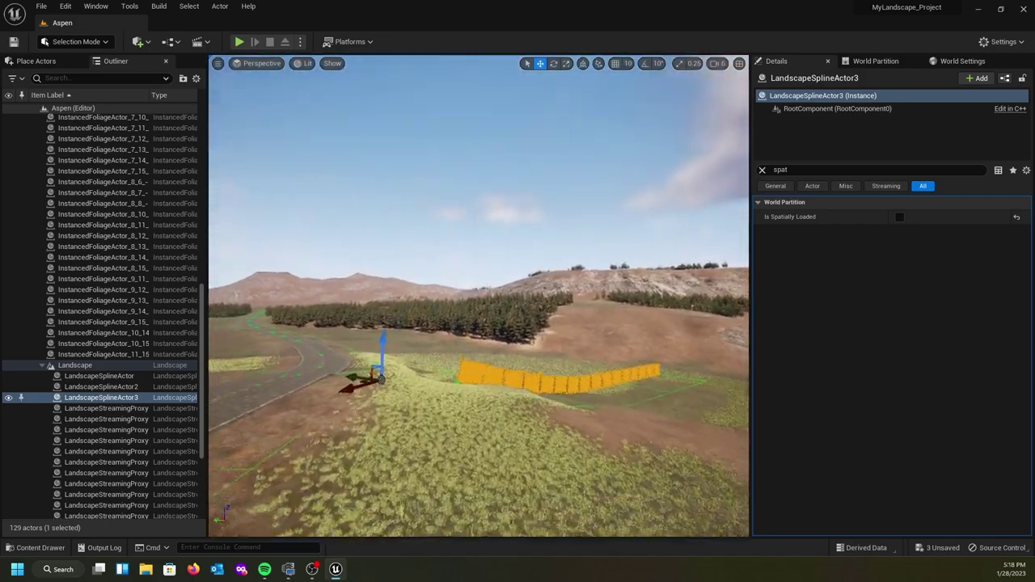
{"action": "mouse_move", "coordinate": [265, 224]}
{"action": "right_mouse_down"}
{"action": "mouse_move", "coordinate": [292, 230]}
{"action": "mouse_move", "coordinate": [263, 231]}
{"action": "right_mouse_up"}
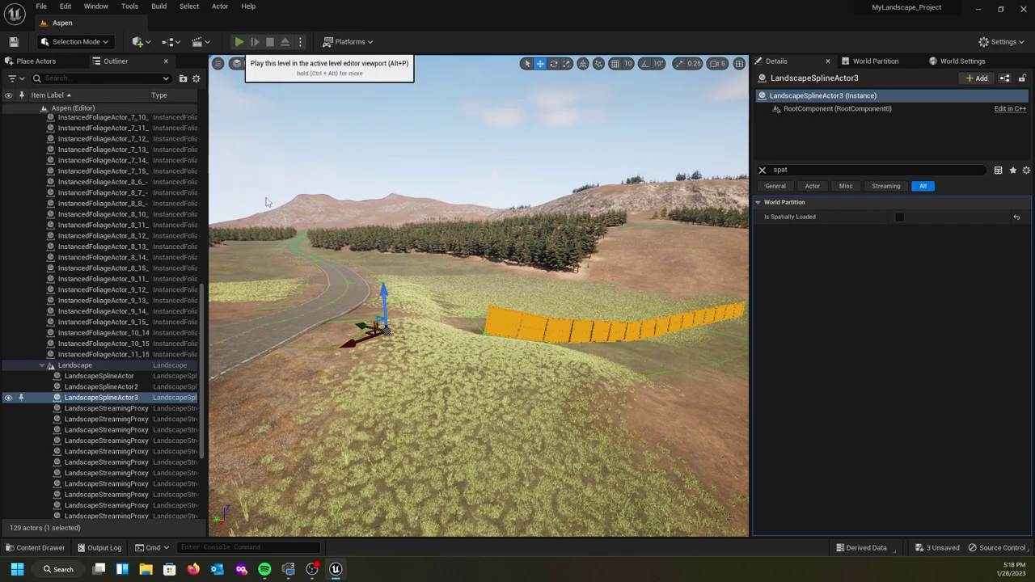
{"action": "key", "text": "alt+p"}
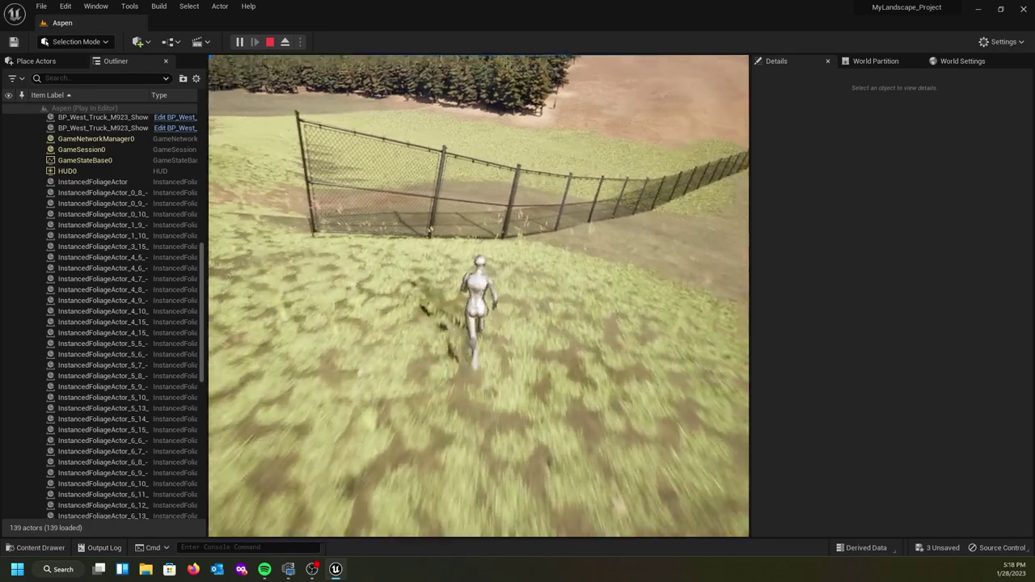
{"action": "key", "text": "w"}
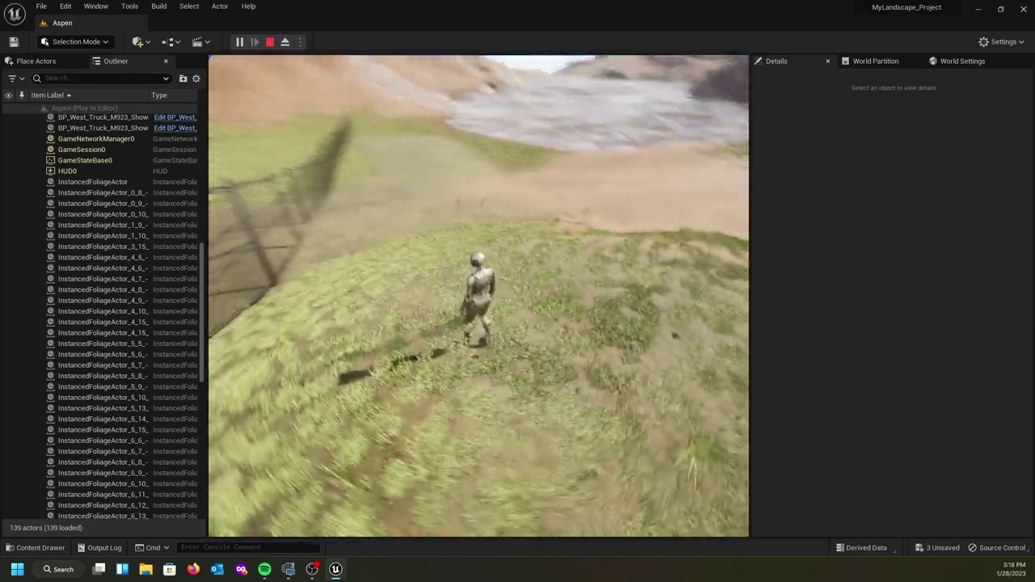
{"action": "key", "text": "w"}
{"action": "key", "text": "w"}
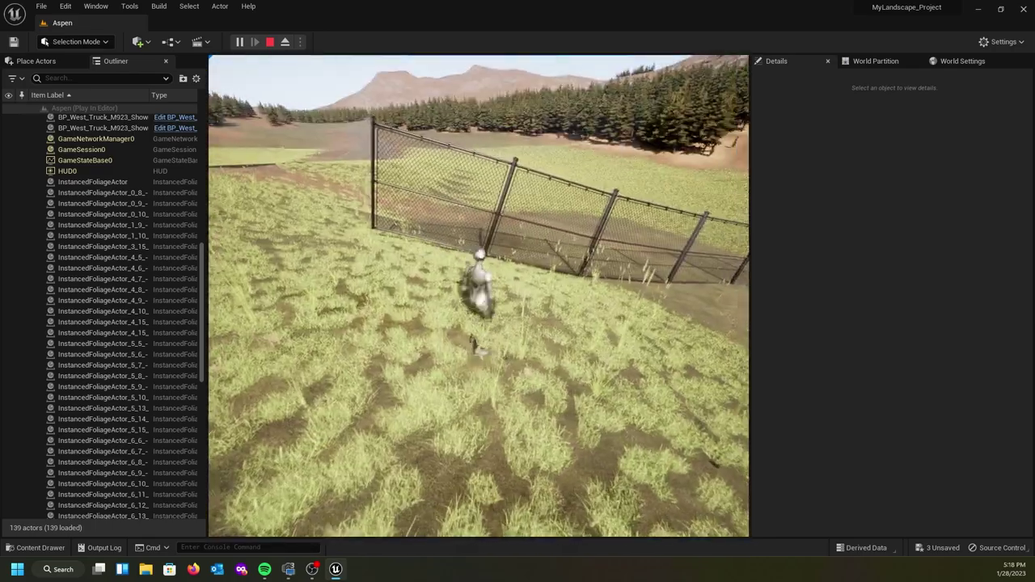
{"action": "key", "text": "w"}
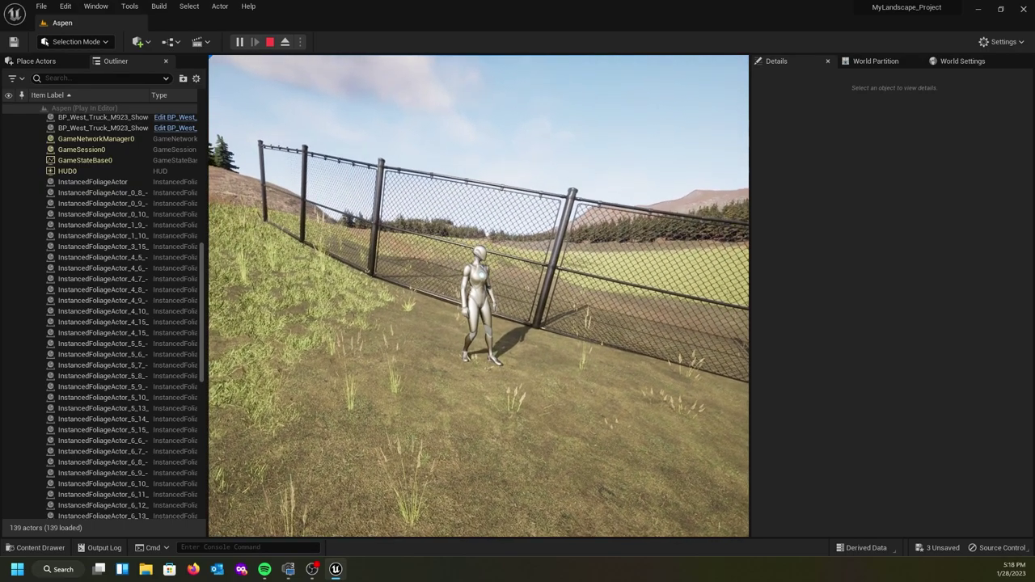
{"action": "key", "text": "Escape"}
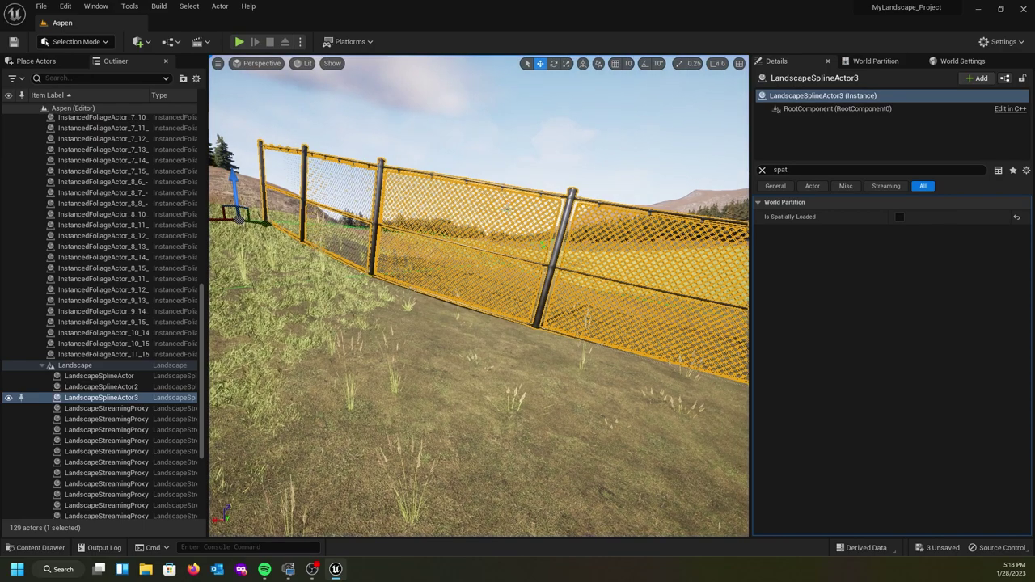
- Save all unsaved changes in the Aspen level
{"action": "right_click_drag", "start_coordinate": [528, 244], "coordinate": [401, 236]}
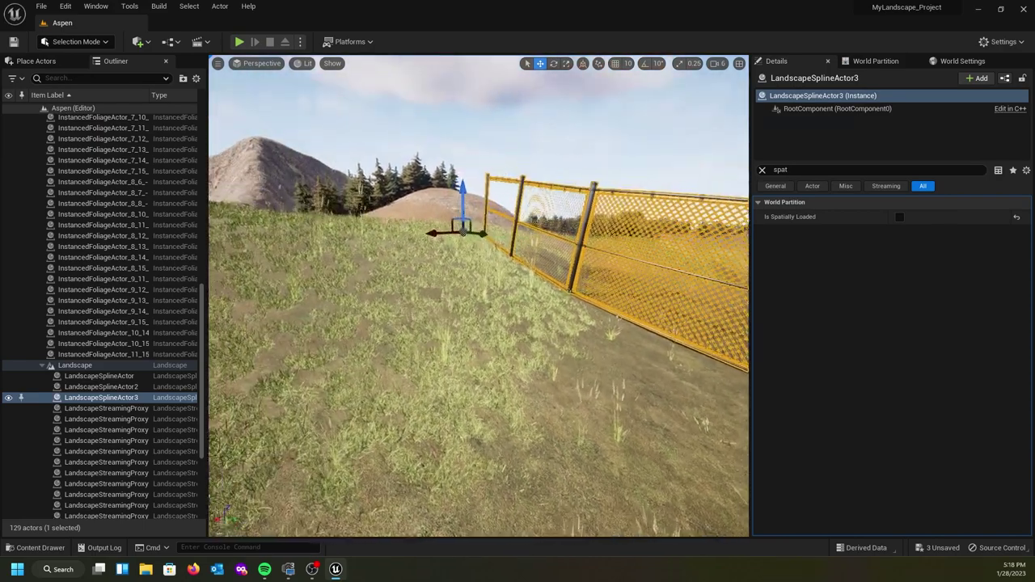
{"action": "right_click_drag", "start_coordinate": [479, 296], "coordinate": [366, 290]}
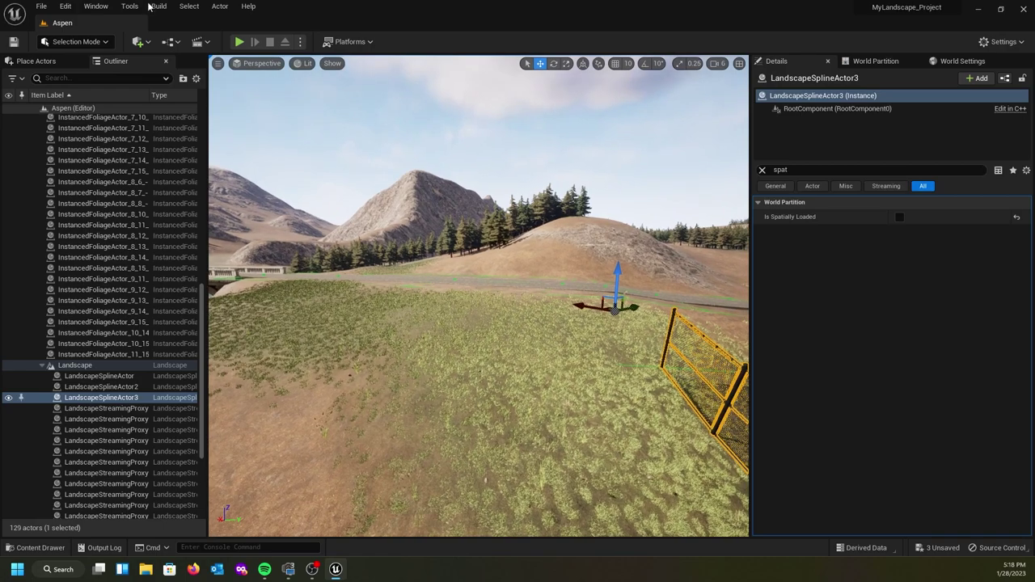
{"action": "left_click", "coordinate": [37, 8]}
{"action": "left_click", "coordinate": [74, 127]}
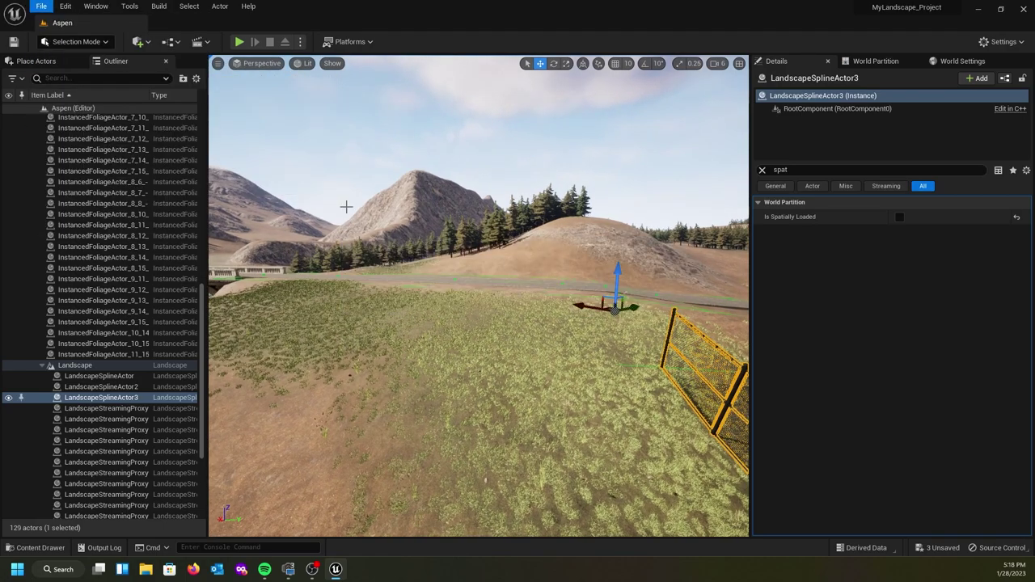
{"action": "right_click_drag", "start_coordinate": [346, 207], "coordinate": [365, 267]}
{"action": "right_click_drag", "start_coordinate": [411, 277], "coordinate": [372, 241]}
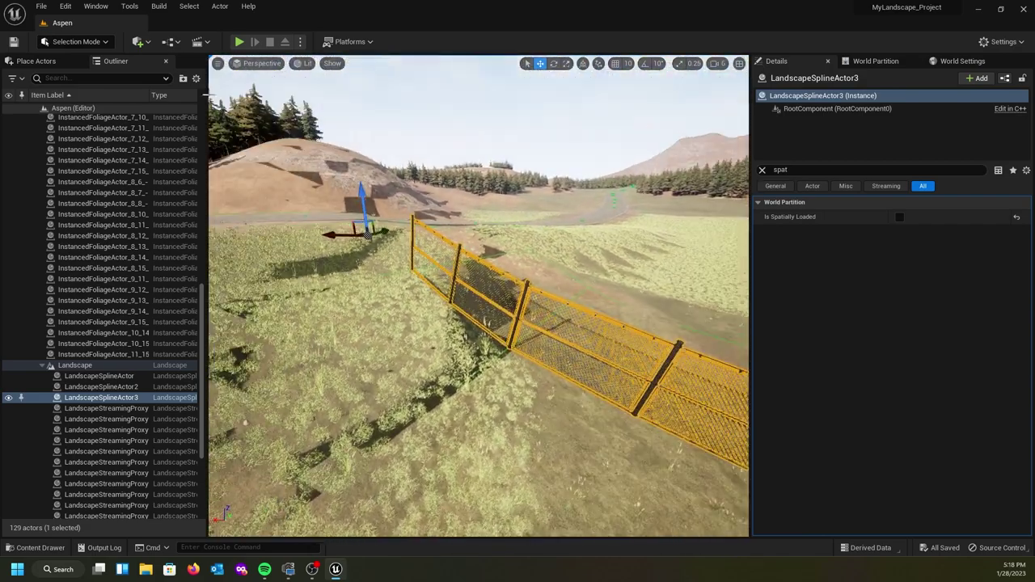
{"action": "left_click", "coordinate": [40, 5]}
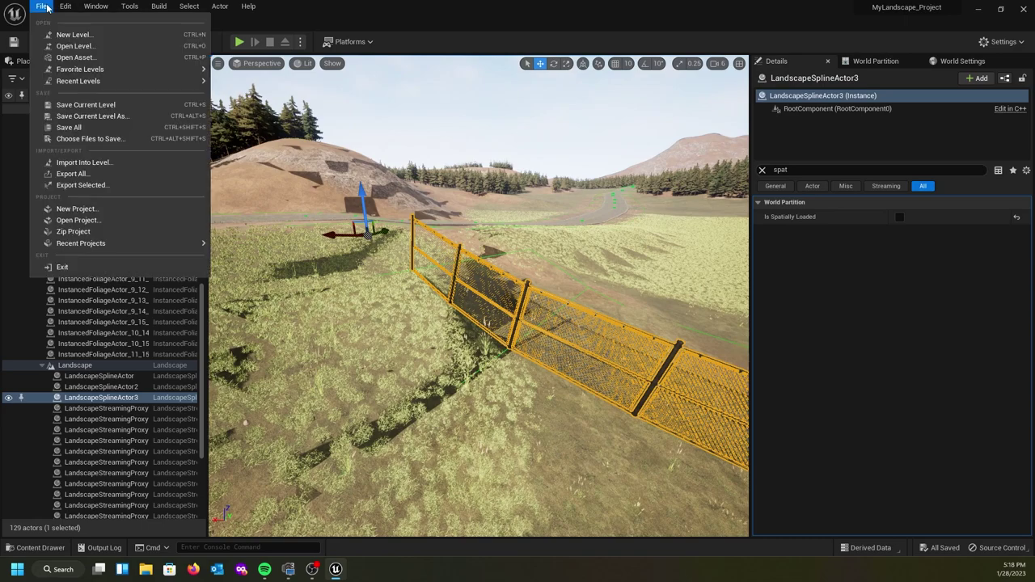
{"action": "left_click", "coordinate": [74, 35]}
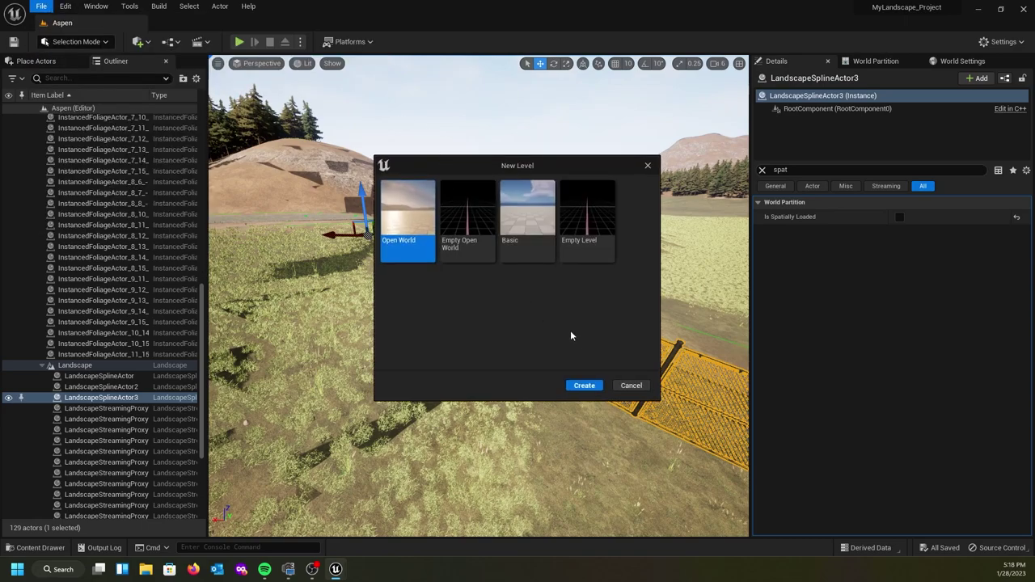
{"action": "left_click", "coordinate": [628, 387]}
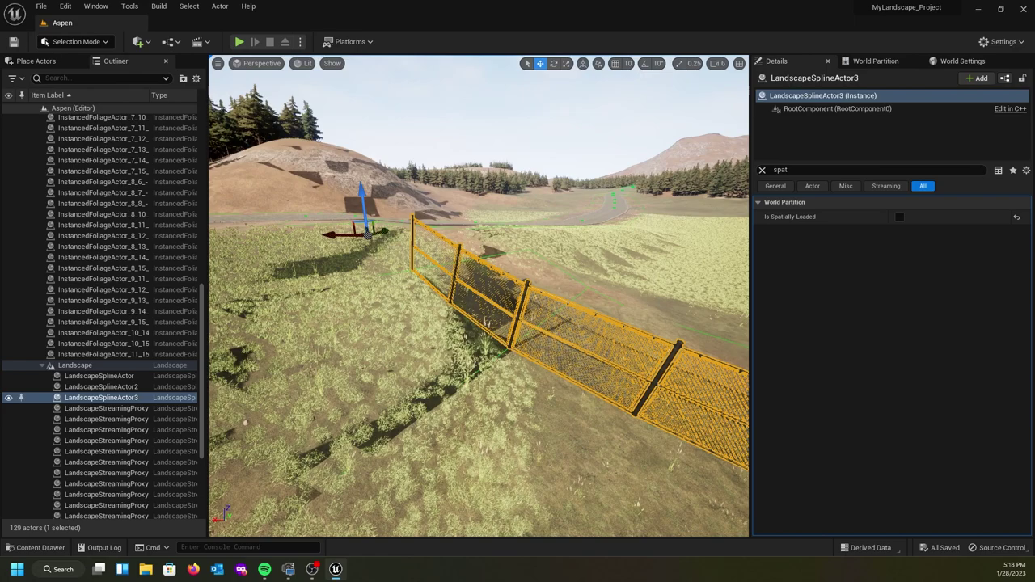
{"action": "left_click", "coordinate": [40, 6]}
{"action": "left_click", "coordinate": [74, 46]}
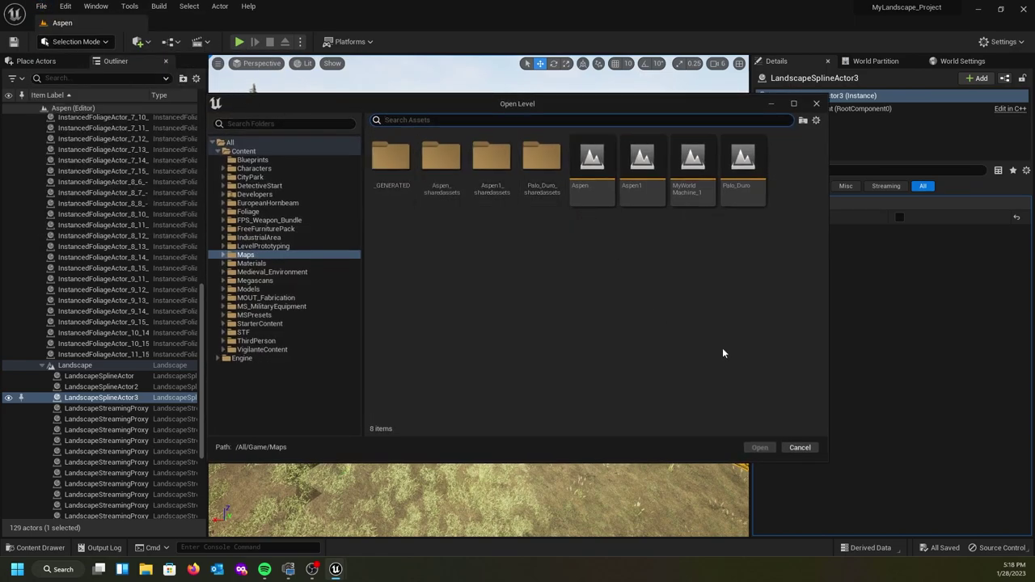
{"action": "left_click", "coordinate": [799, 448]}
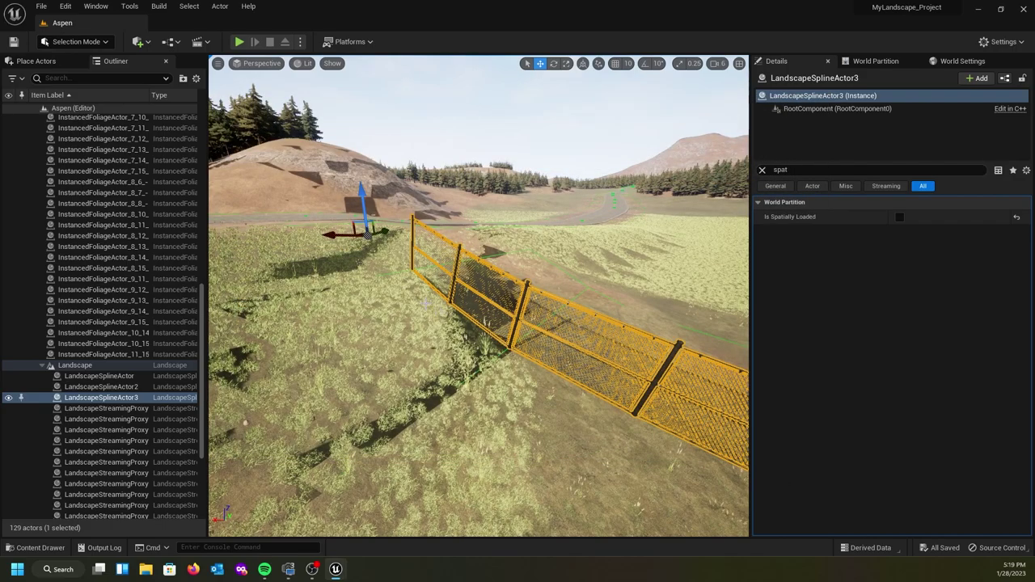
{"action": "mouse_move", "coordinate": [397, 283]}
{"action": "right_mouse_down"}
{"action": "mouse_move", "coordinate": [394, 268]}
{"action": "mouse_move", "coordinate": [368, 260]}
{"action": "mouse_move", "coordinate": [396, 267]}
{"action": "right_mouse_up"}
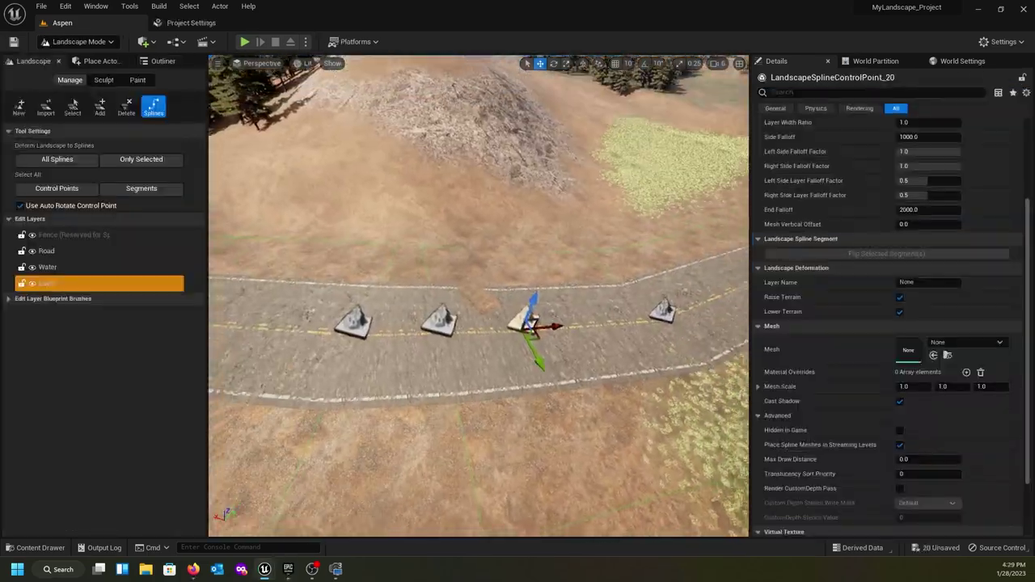
{"action": "right_click_drag", "start_coordinate": [478, 296], "coordinate": [554, 296]}
{"action": "right_click_drag", "start_coordinate": [453, 380], "coordinate": [279, 363]}
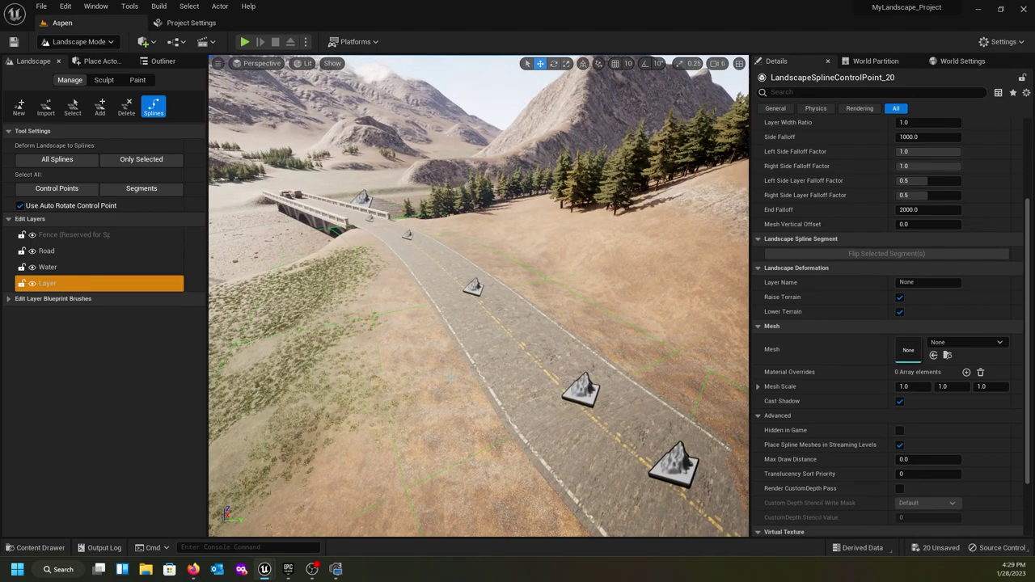